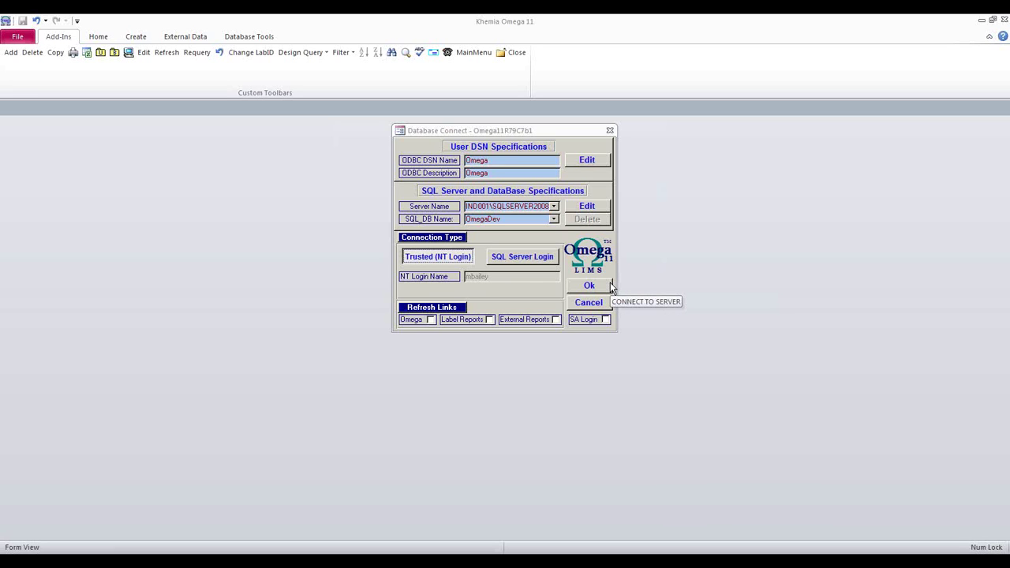
Connect to the OmegaDev database using the Trusted (NT Login) connection type
{"action": "left_click", "coordinate": [515, 258]}
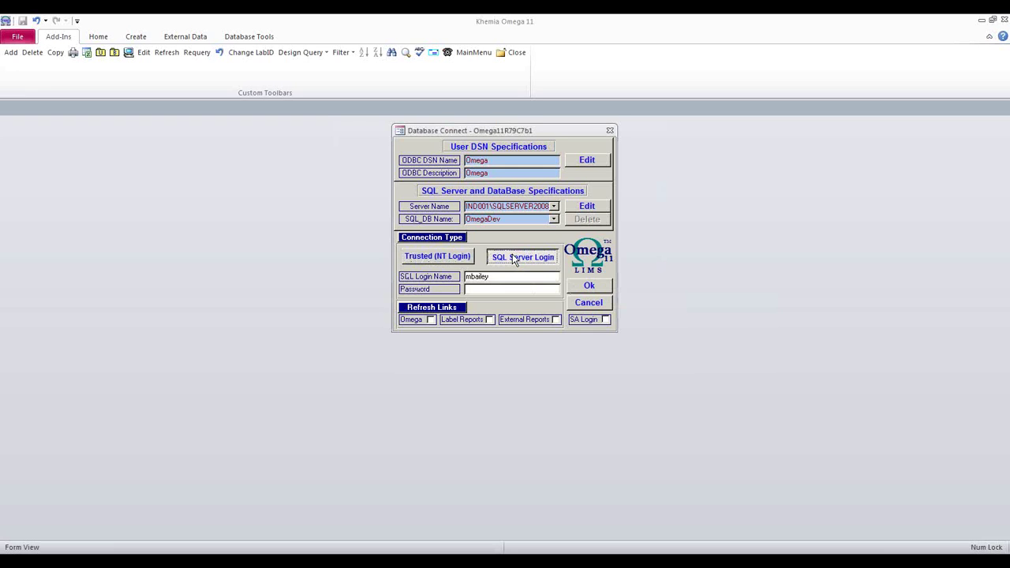
{"action": "left_click", "coordinate": [441, 257]}
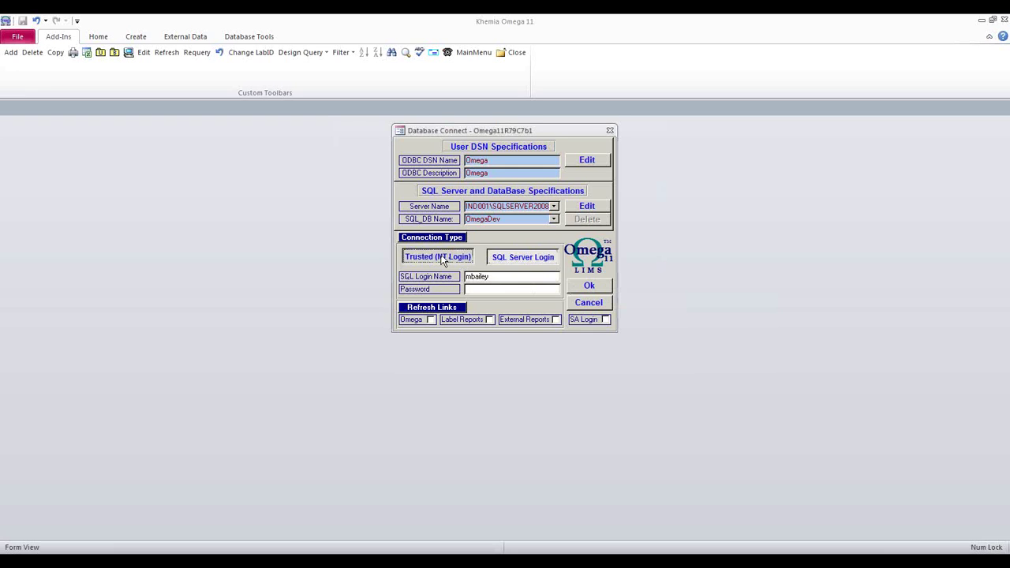
{"action": "left_click", "coordinate": [585, 290]}
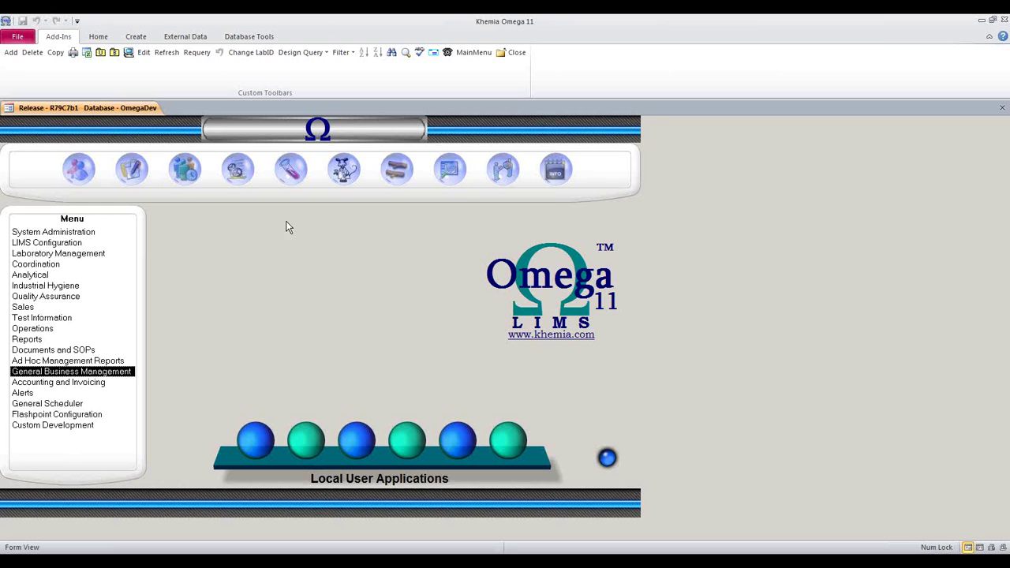
Look through the main menu categories from System Administration to General Scheduler and the functions each one offers
{"action": "left_click", "coordinate": [67, 231]}
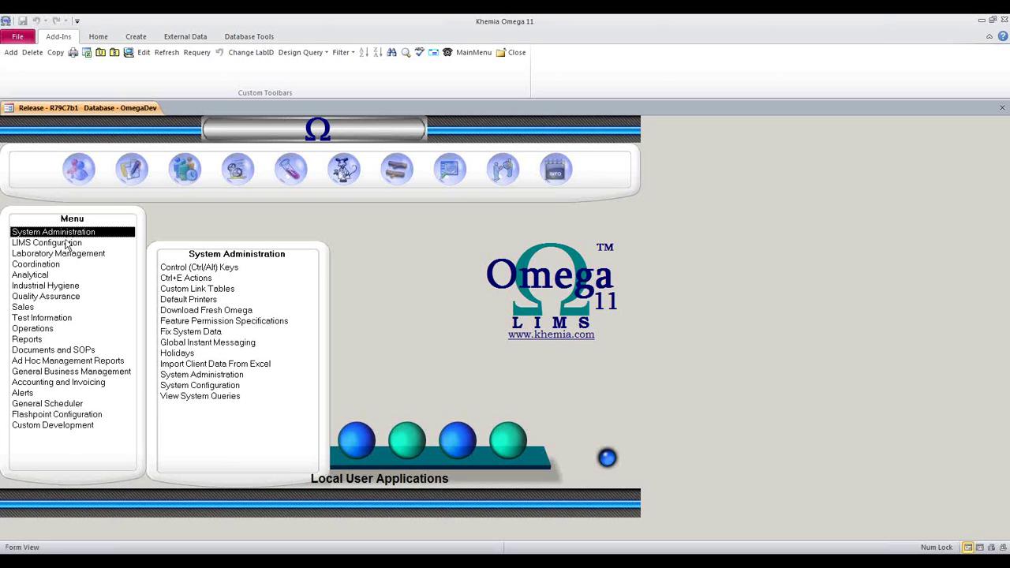
{"action": "left_click", "coordinate": [67, 243]}
{"action": "left_click", "coordinate": [73, 254]}
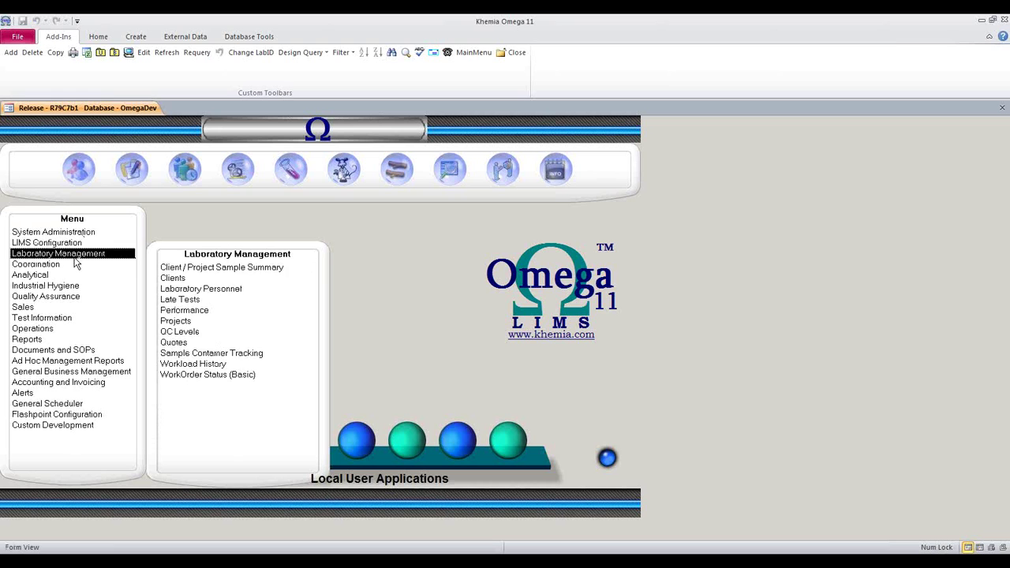
{"action": "left_click", "coordinate": [72, 264]}
{"action": "left_click", "coordinate": [70, 275]}
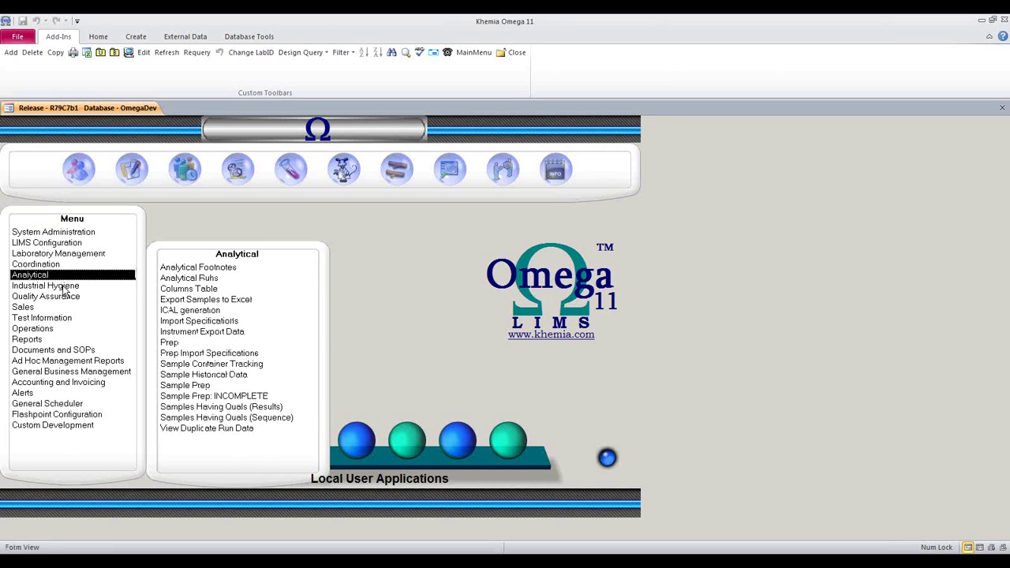
{"action": "left_click", "coordinate": [67, 285]}
{"action": "left_click", "coordinate": [64, 296]}
{"action": "left_click", "coordinate": [60, 308]}
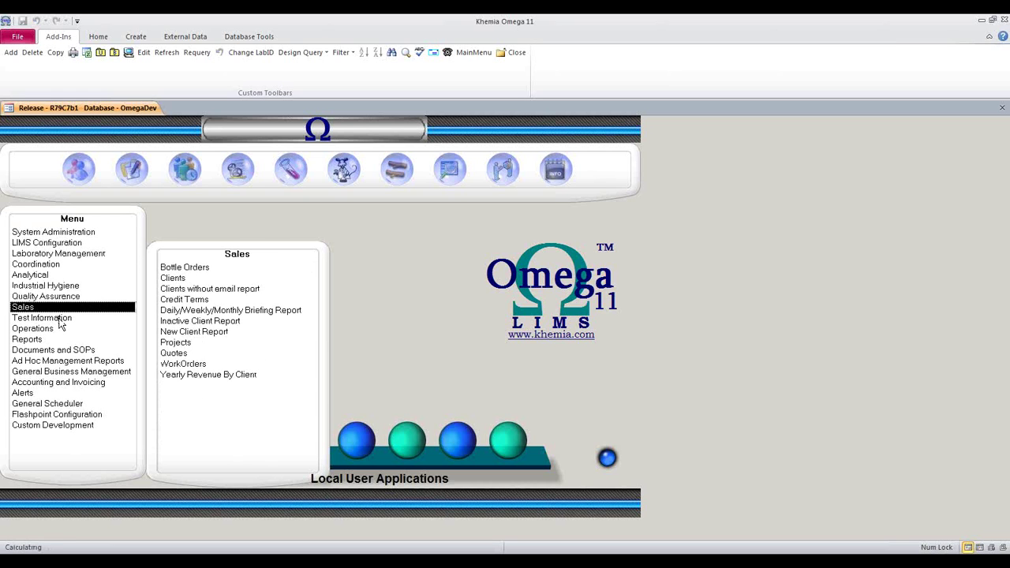
{"action": "left_click", "coordinate": [60, 318]}
{"action": "left_click", "coordinate": [62, 329]}
{"action": "left_click", "coordinate": [63, 340]}
{"action": "left_click", "coordinate": [65, 350]}
{"action": "left_click", "coordinate": [66, 362]}
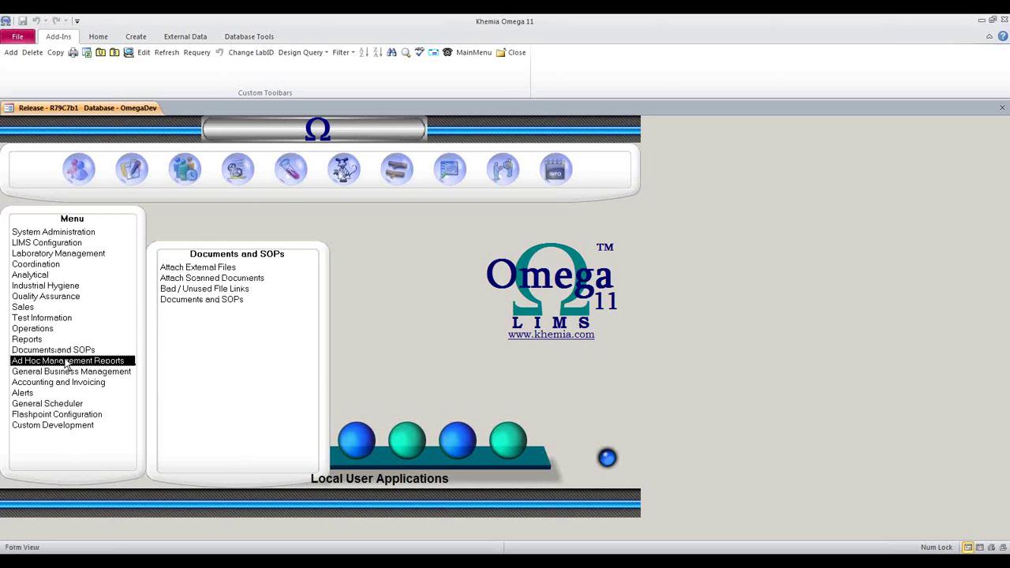
{"action": "left_click", "coordinate": [67, 372]}
{"action": "left_click", "coordinate": [70, 384]}
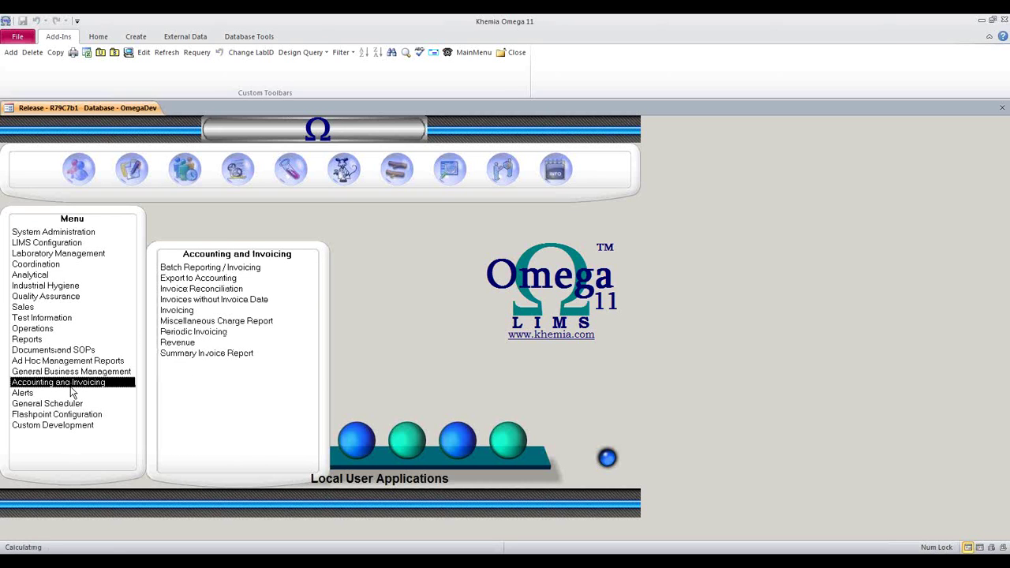
{"action": "left_click", "coordinate": [76, 393]}
{"action": "left_click", "coordinate": [80, 404]}
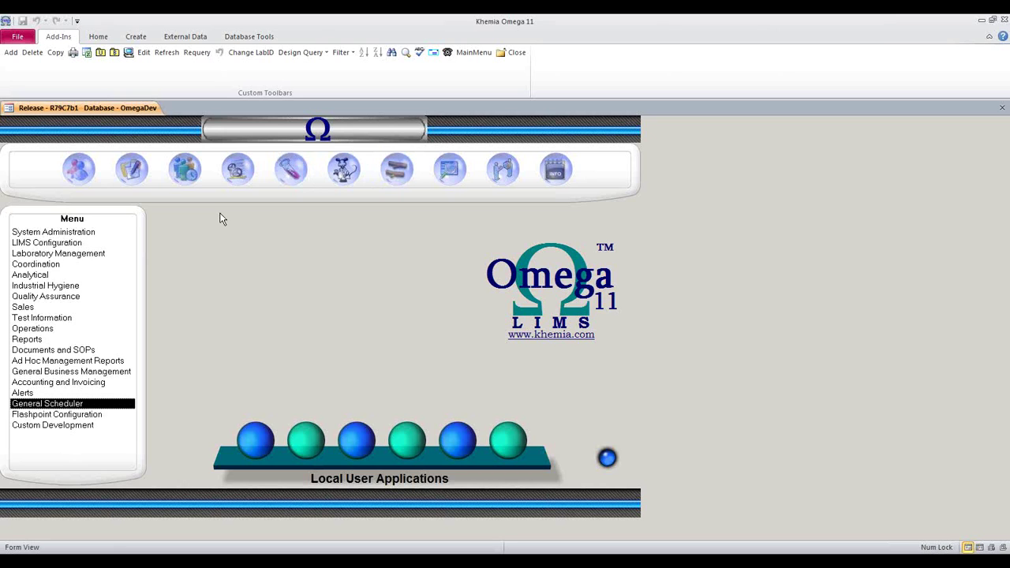
Open the work orders and start a new work order for the client ACME Corp
{"action": "left_click", "coordinate": [234, 173]}
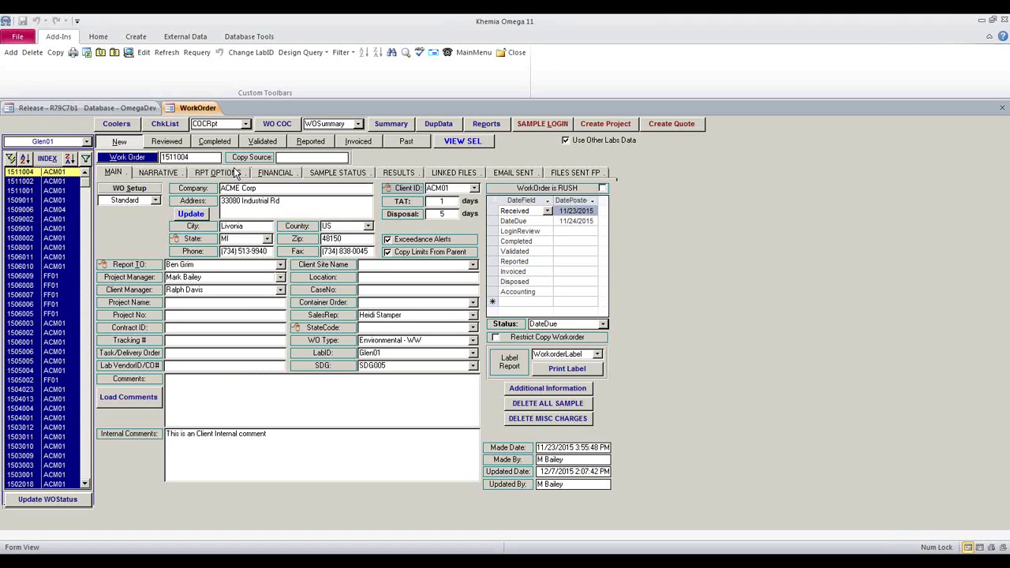
{"action": "left_click", "coordinate": [11, 52]}
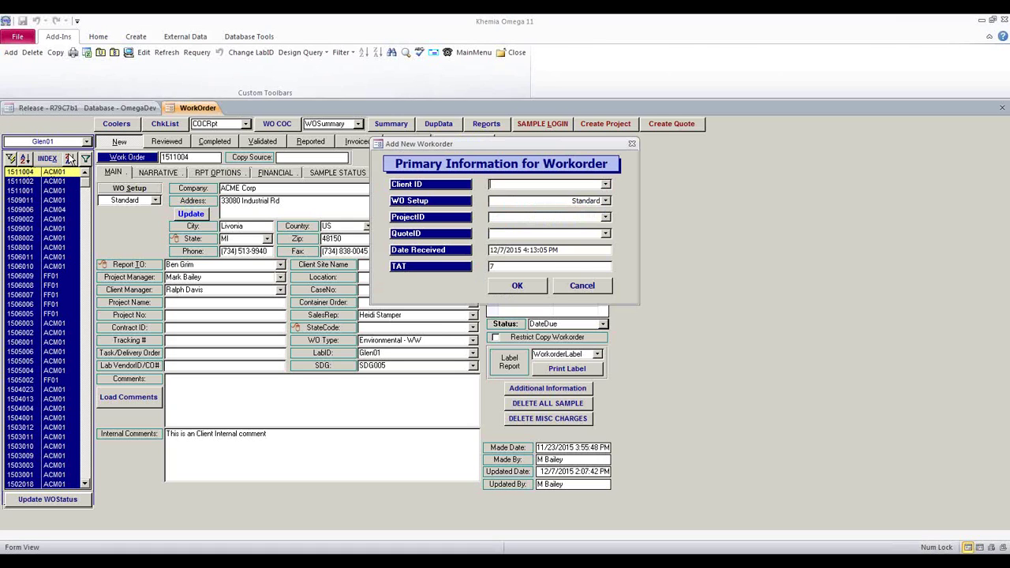
{"action": "type", "text": "acm01"}
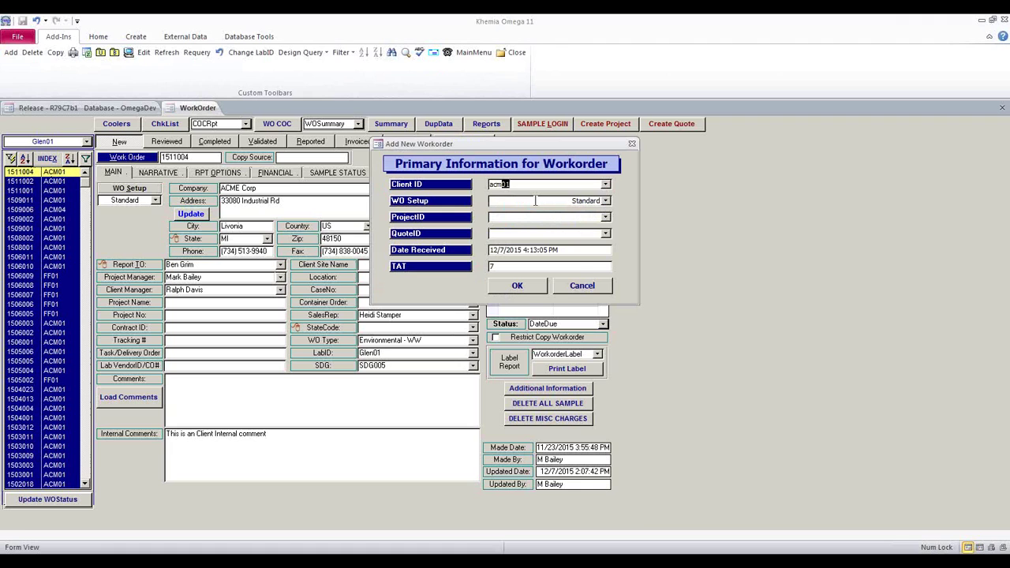
{"action": "key", "text": "Tab"}
{"action": "left_click_drag", "start_coordinate": [520, 185], "coordinate": [490, 184]}
Keep the Standard setup and create the work order without using the client's MASTER pricing
{"action": "left_click", "coordinate": [605, 201]}
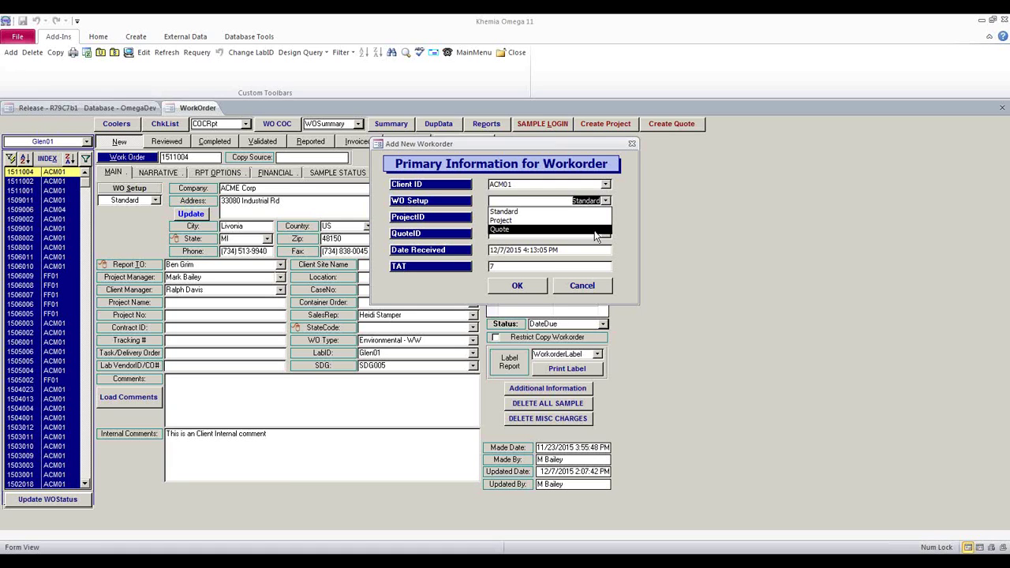
{"action": "left_click", "coordinate": [631, 210]}
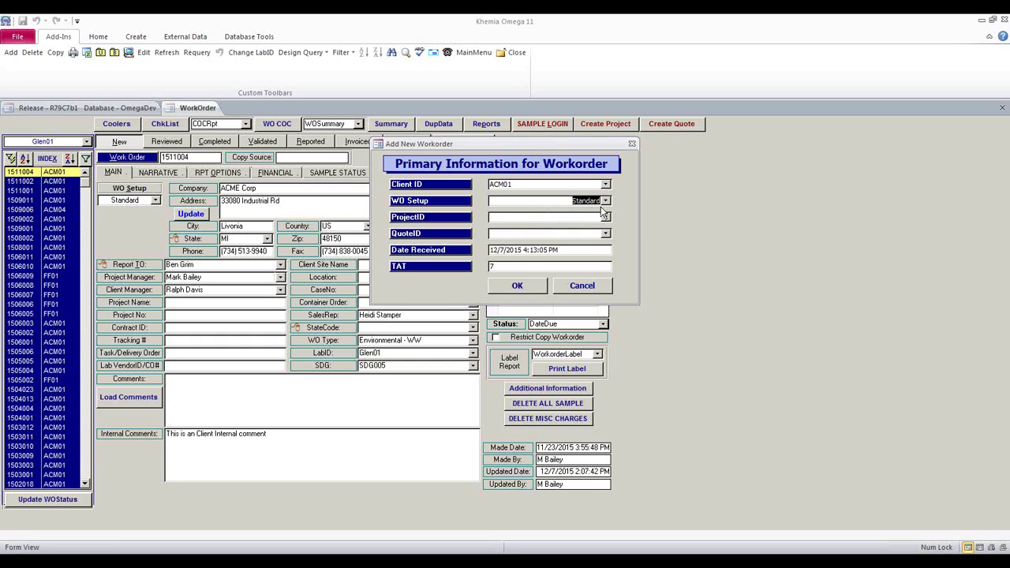
{"action": "left_click", "coordinate": [517, 288]}
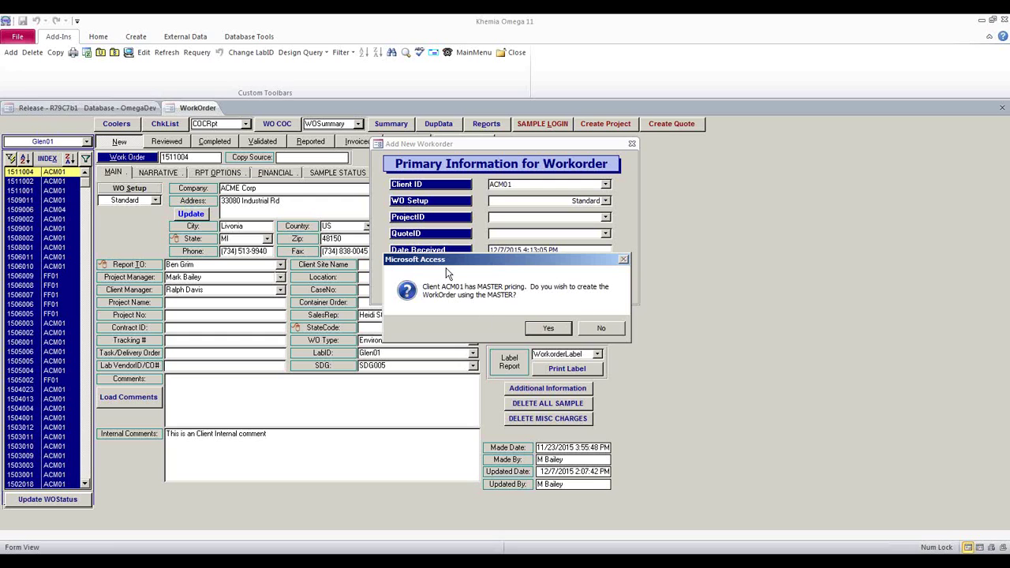
{"action": "left_click", "coordinate": [599, 330]}
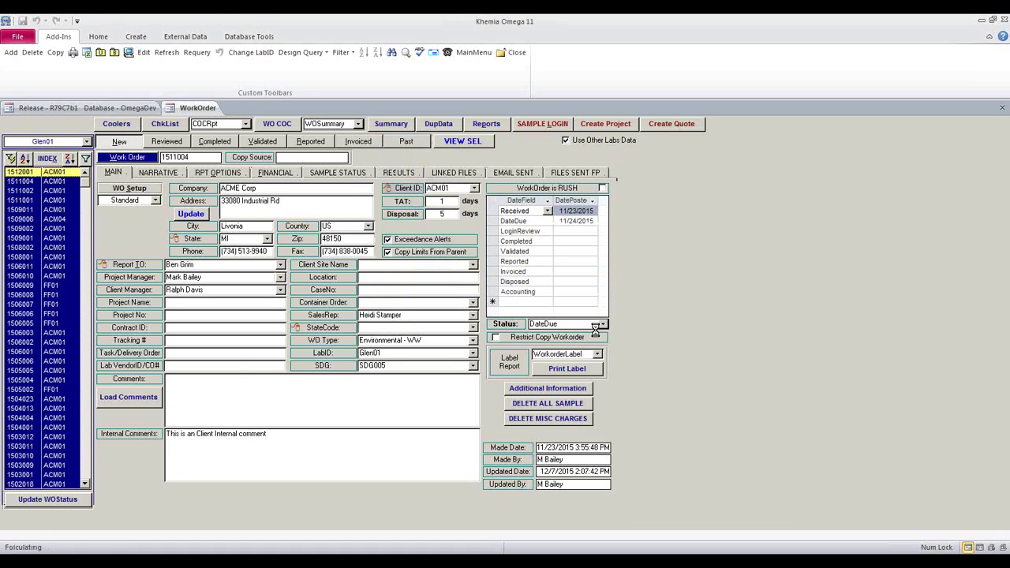
Enter NPDES as the new work order's project name
{"action": "double_click", "coordinate": [142, 201]}
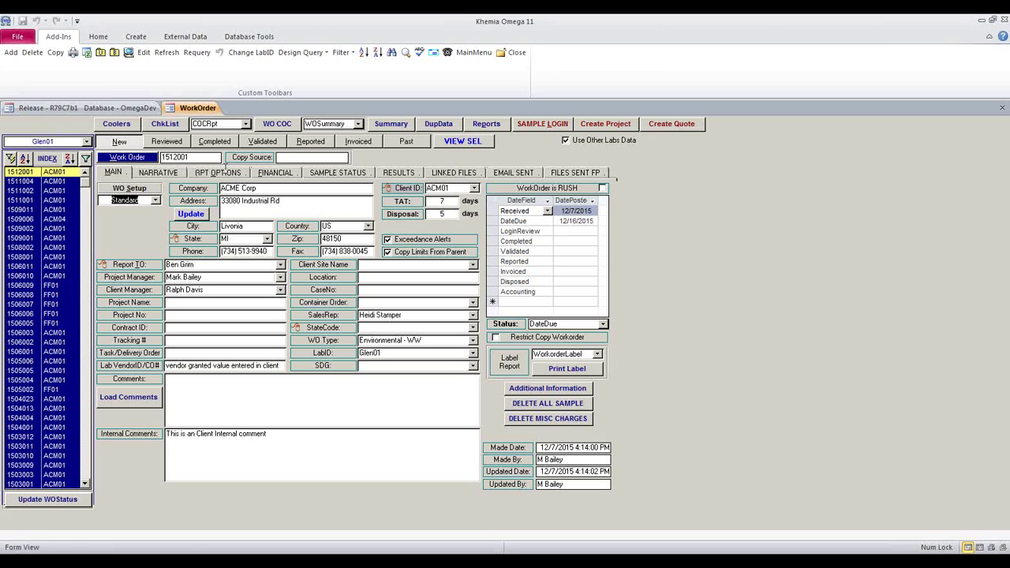
{"action": "left_click", "coordinate": [169, 302]}
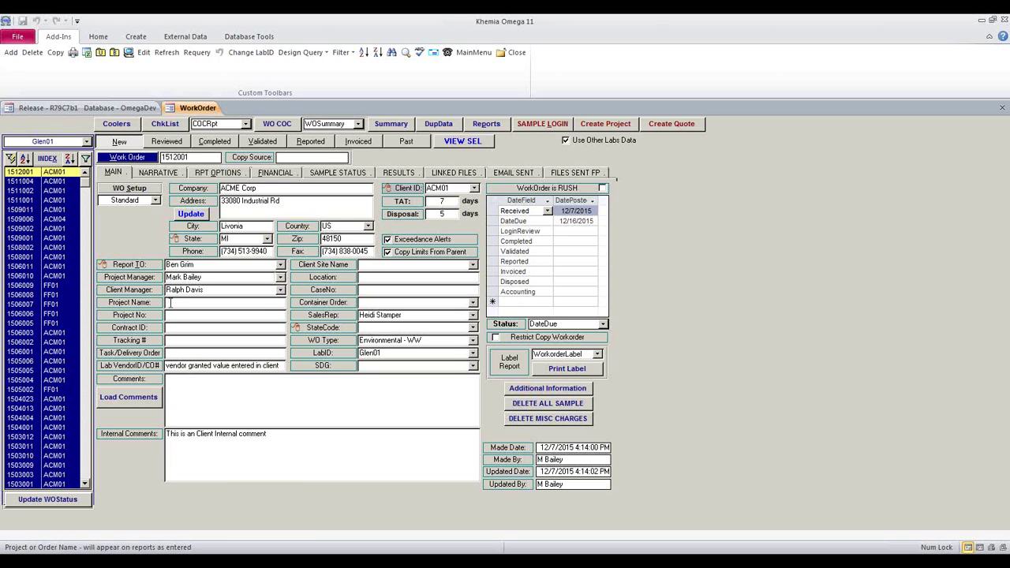
{"action": "type", "text": "NF"}
{"action": "type", "text": "DES"}
{"action": "left_click", "coordinate": [183, 314]}
{"action": "left_click", "coordinate": [186, 328]}
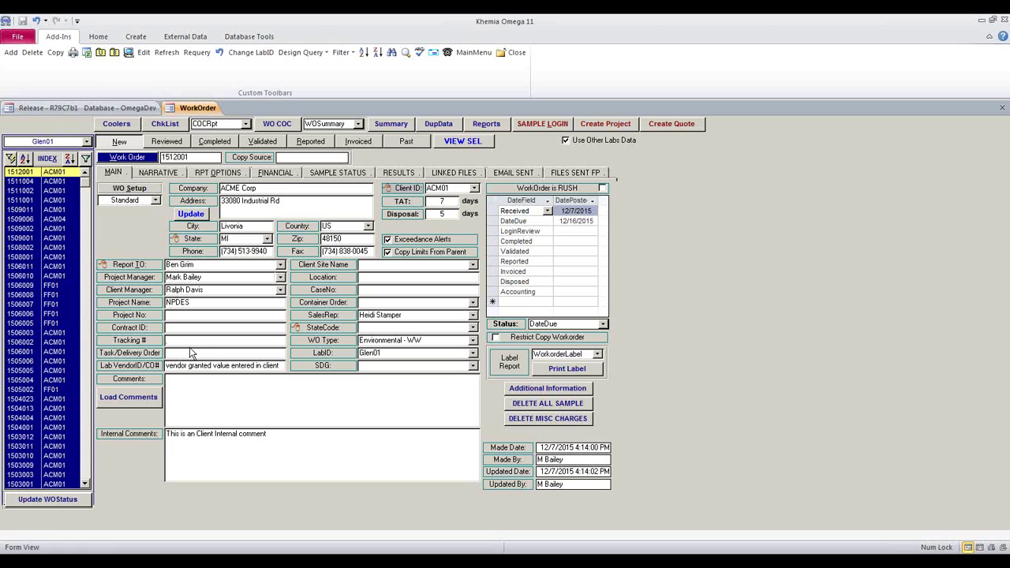
Review the work order's client ID, turnaround time, disposal days and status date list from Received to Validated
{"action": "left_click_drag", "start_coordinate": [441, 202], "coordinate": [452, 203]}
{"action": "left_click", "coordinate": [409, 186]}
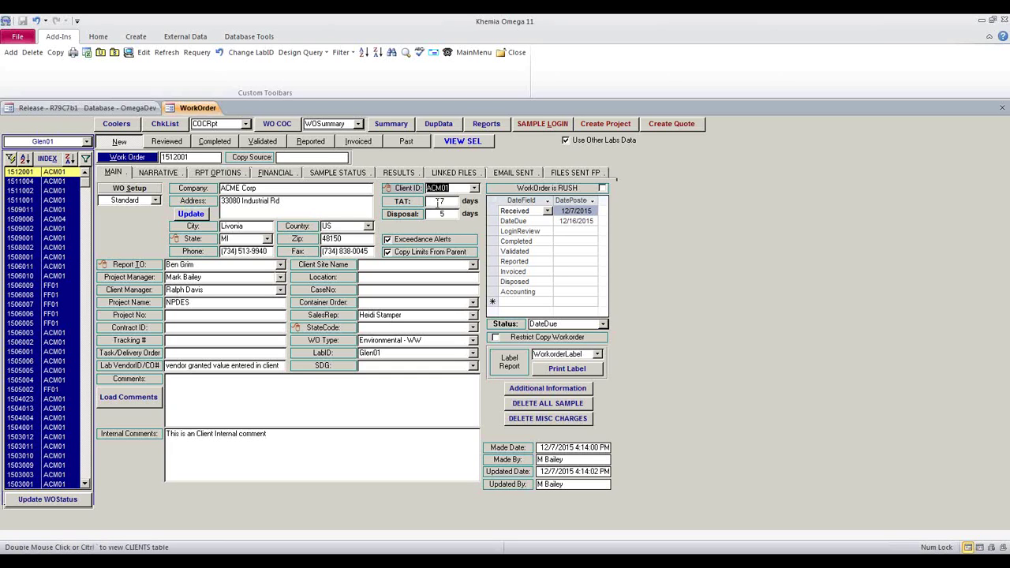
{"action": "left_click", "coordinate": [442, 213]}
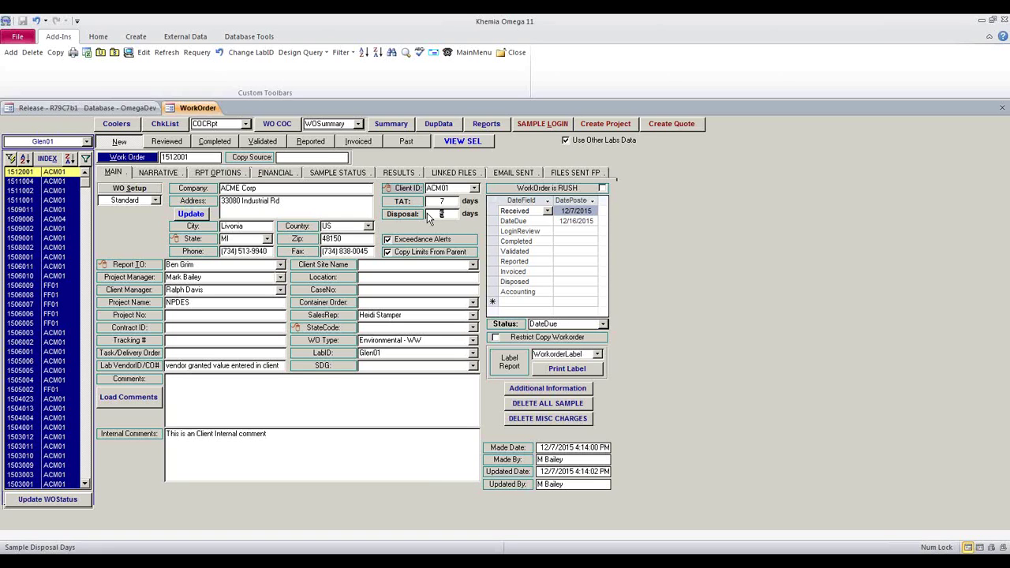
{"action": "left_click", "coordinate": [512, 211]}
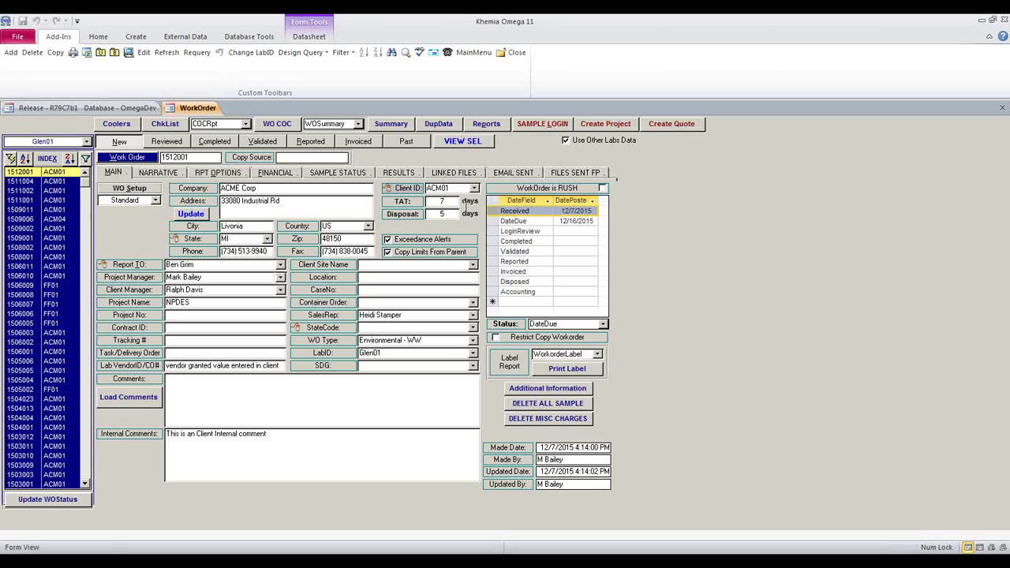
{"action": "left_click", "coordinate": [446, 202]}
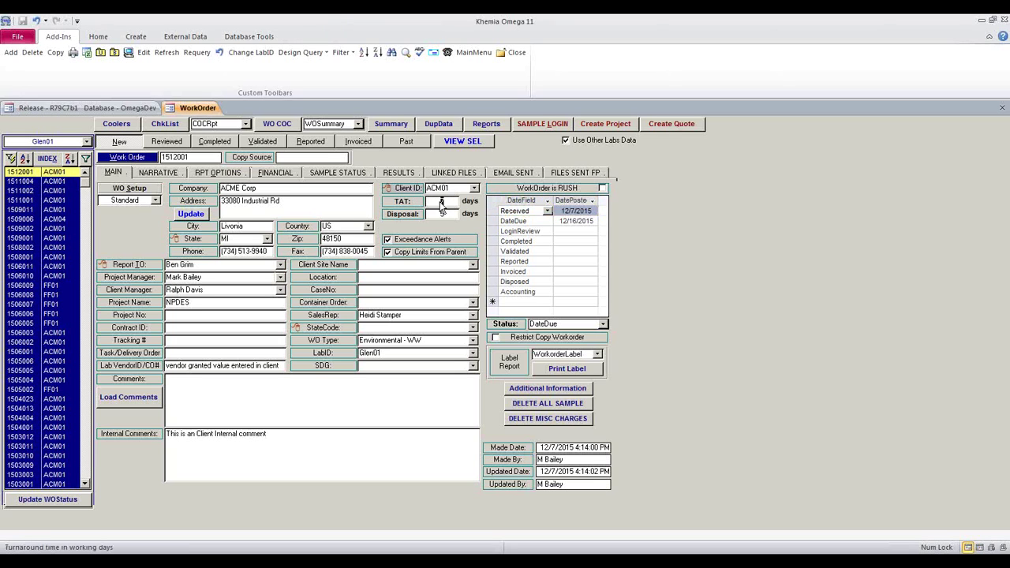
{"action": "left_click", "coordinate": [491, 221]}
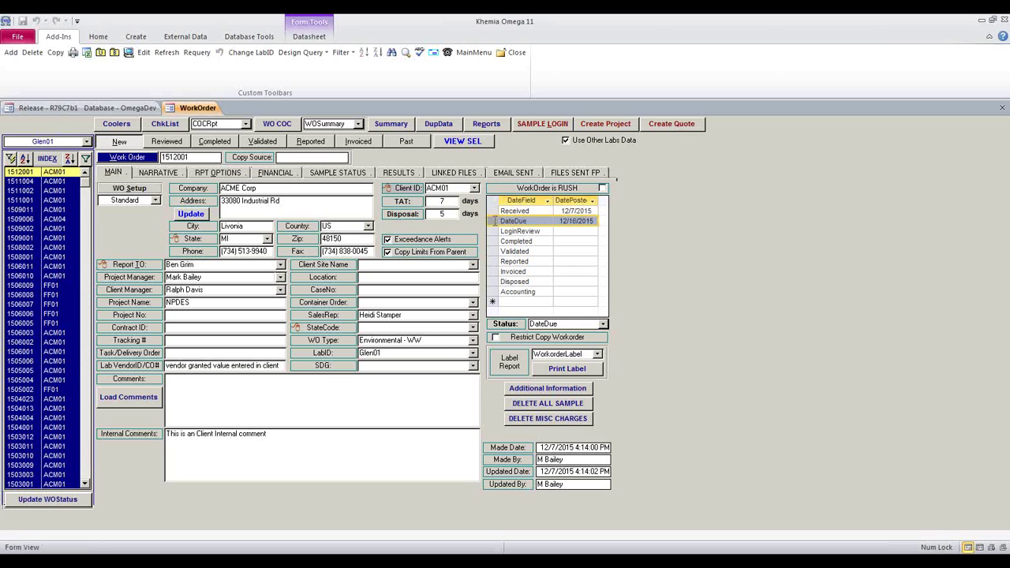
{"action": "left_click", "coordinate": [521, 200]}
{"action": "left_click_drag", "start_coordinate": [520, 200], "coordinate": [576, 200]}
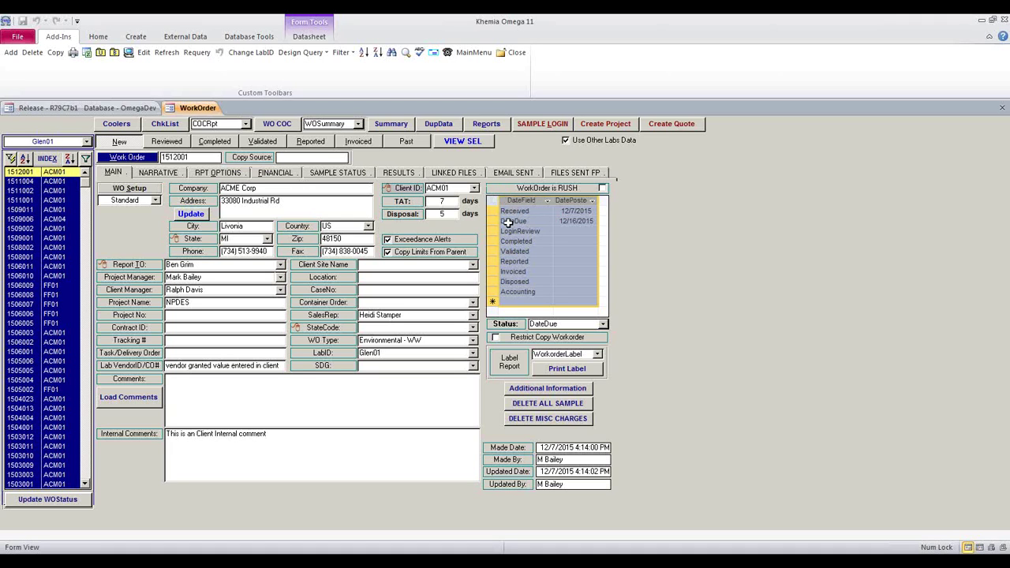
{"action": "left_click", "coordinate": [511, 230]}
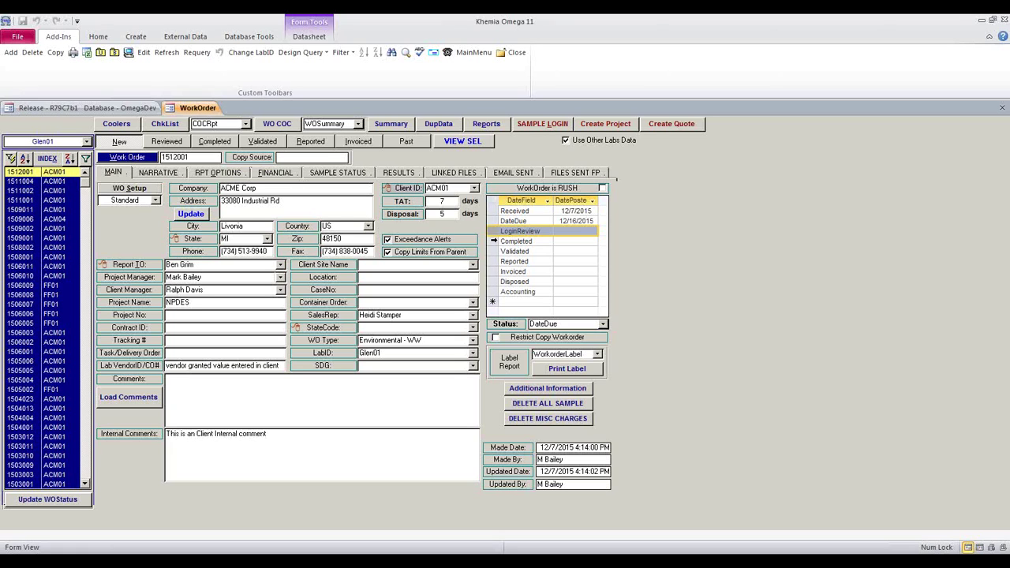
{"action": "left_click", "coordinate": [493, 240]}
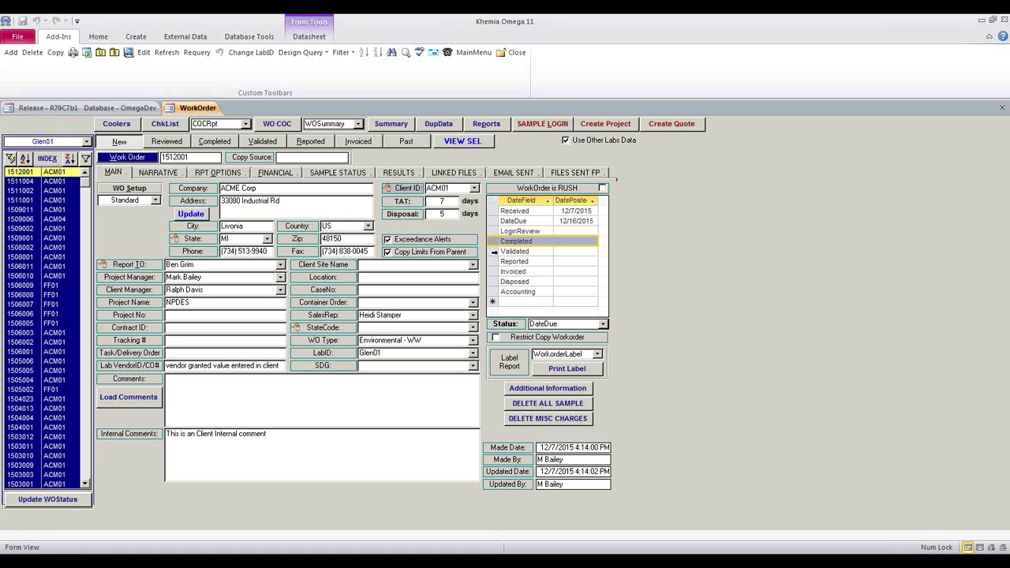
{"action": "left_click", "coordinate": [494, 251]}
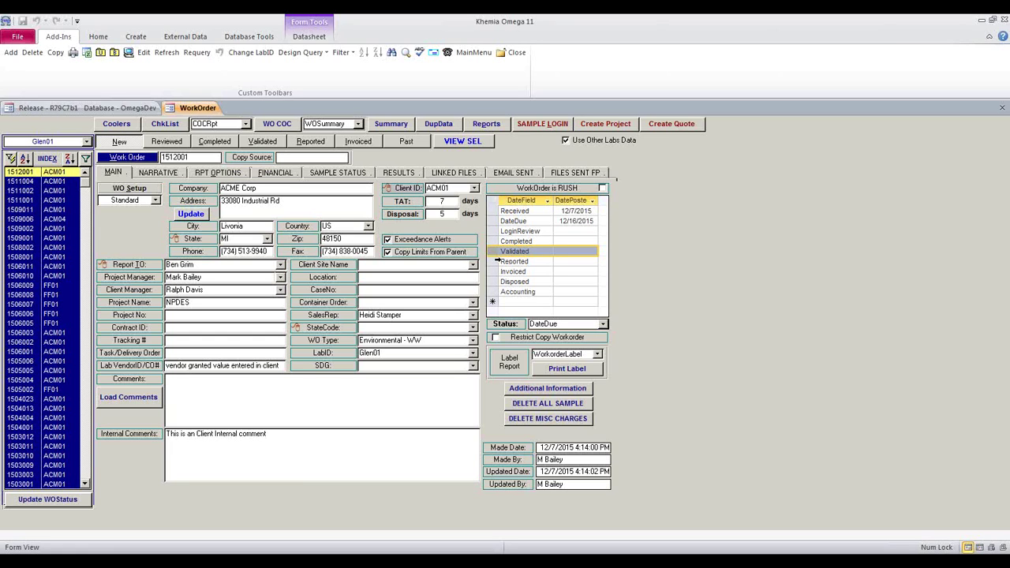
Open sample login for the work order and start sample outfall12 with an Aqueous matrix and 3 containers
{"action": "left_click", "coordinate": [536, 128]}
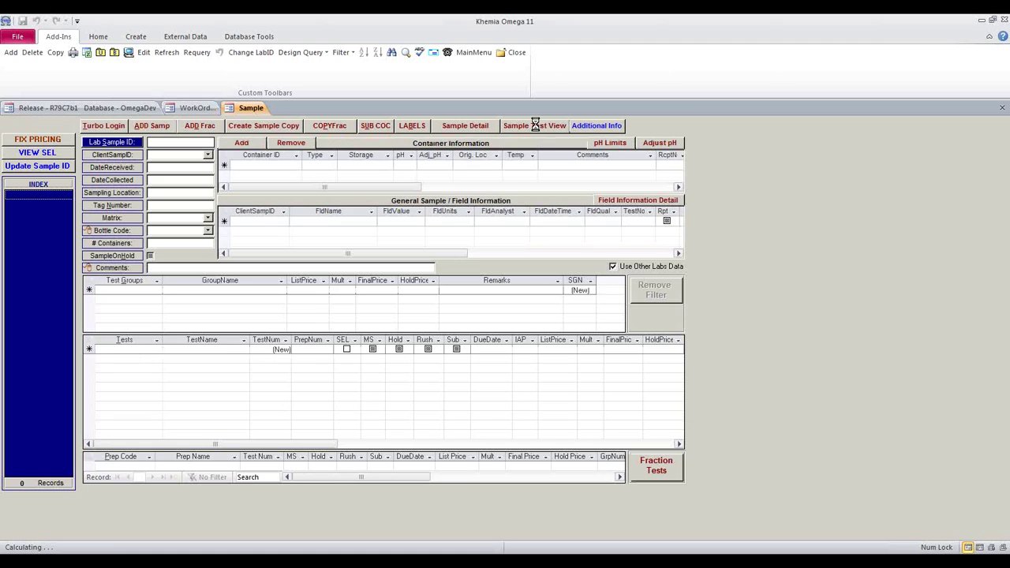
{"action": "left_click", "coordinate": [151, 127]}
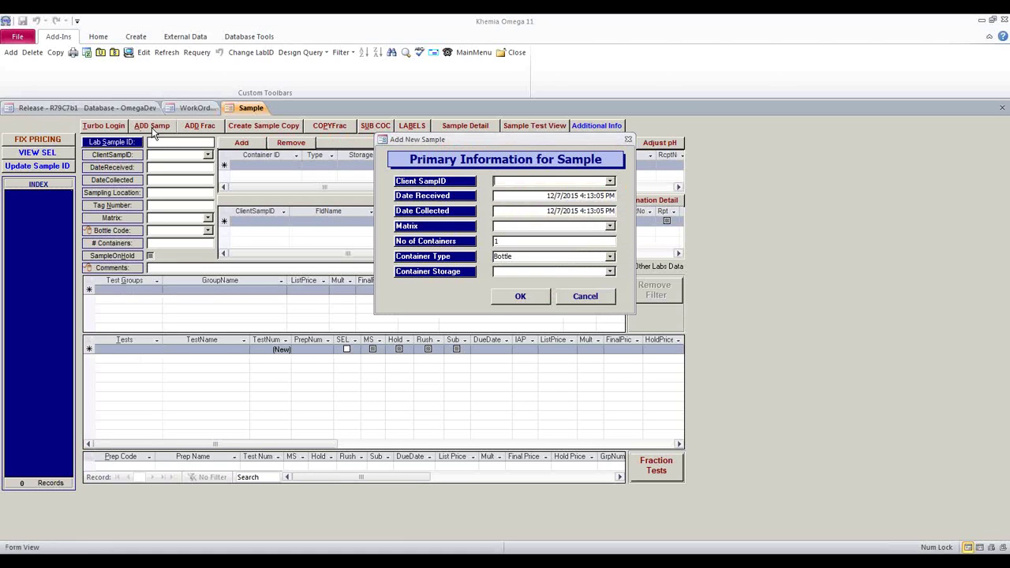
{"action": "type", "text": "outfall12"}
{"action": "key", "text": "Tab"}
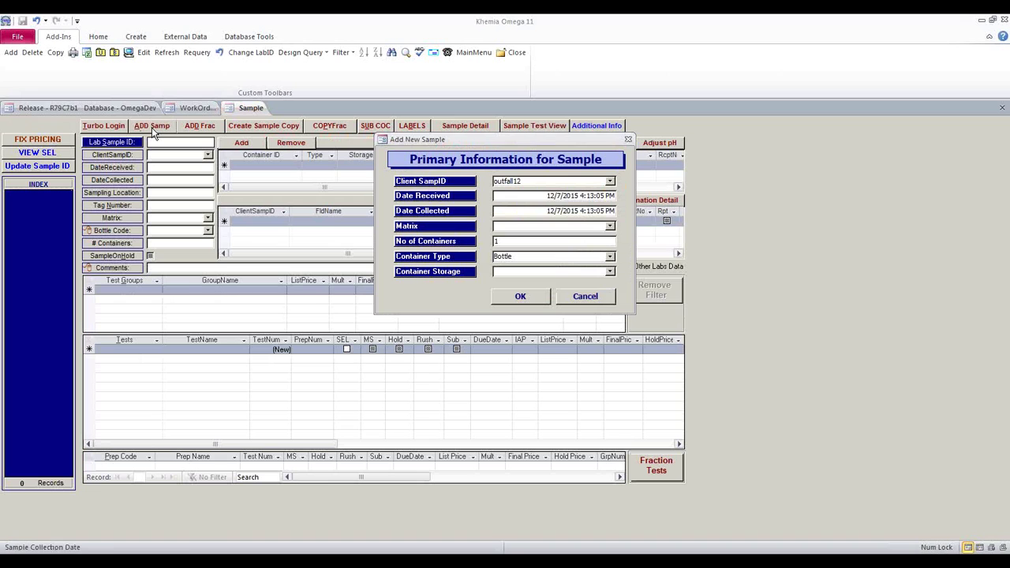
{"action": "type", "text": "aqueous"}
{"action": "key", "text": "Tab"}
{"action": "type", "text": "3"}
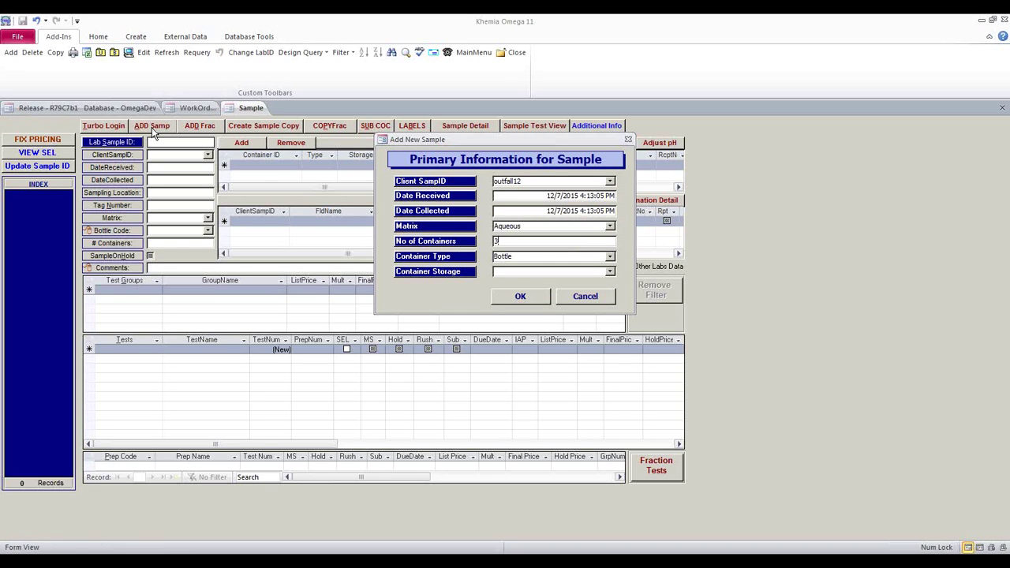
Set the new sample's container storage to W1-Bin23 and add the sample to the work order
{"action": "left_click", "coordinate": [609, 270]}
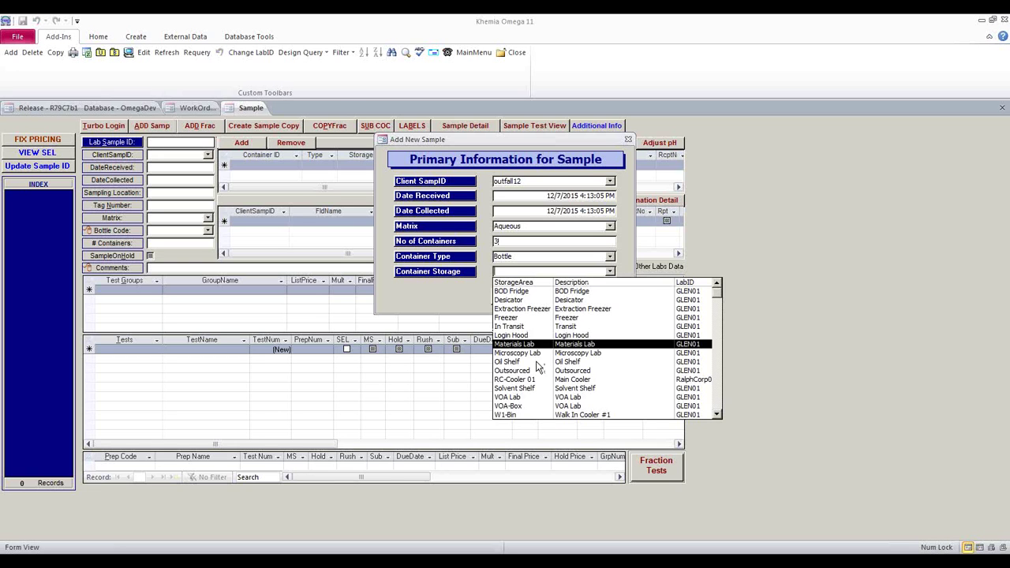
{"action": "left_click", "coordinate": [514, 414]}
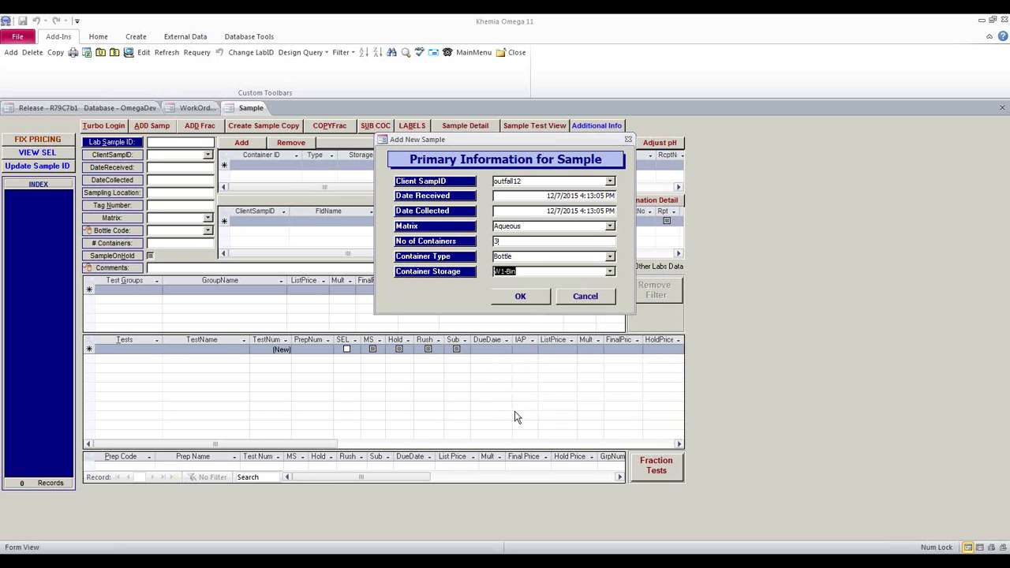
{"action": "left_click", "coordinate": [519, 271]}
{"action": "type", "text": "23"}
{"action": "left_click", "coordinate": [508, 300]}
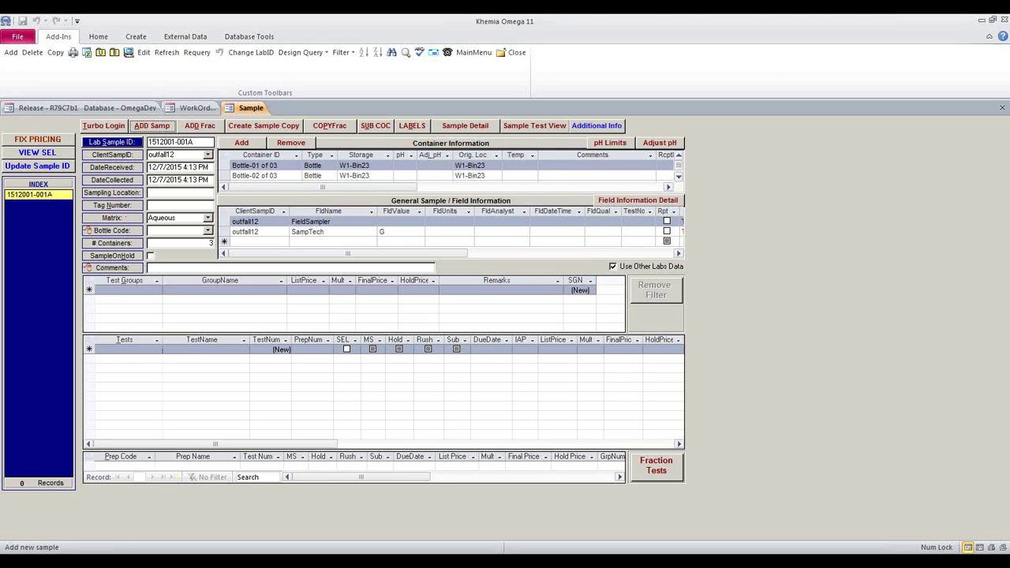
Add the 200.7 Metals - ICP test to the outfall12 sample and check its bottle code
{"action": "left_click", "coordinate": [156, 351]}
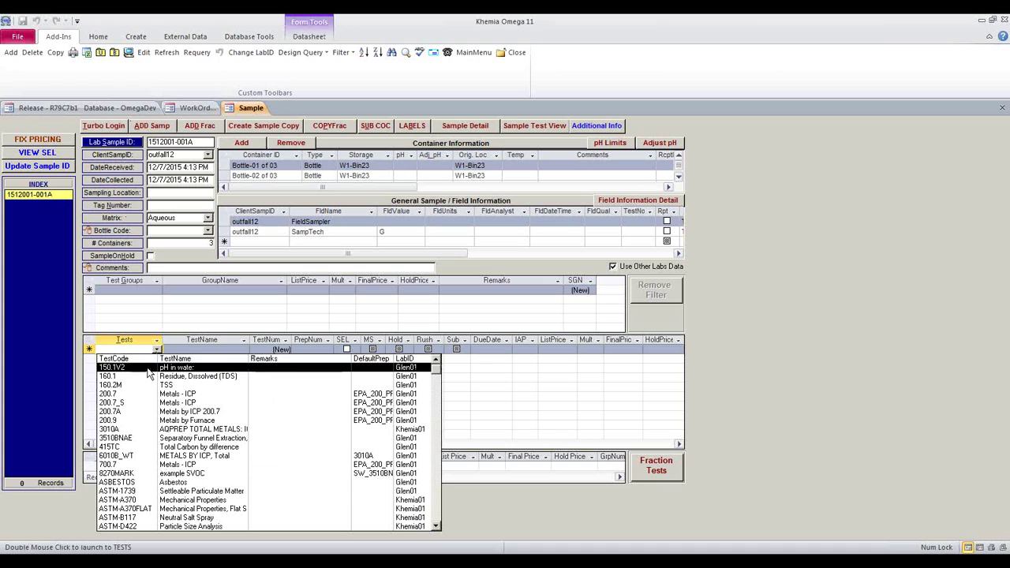
{"action": "left_click", "coordinate": [135, 397]}
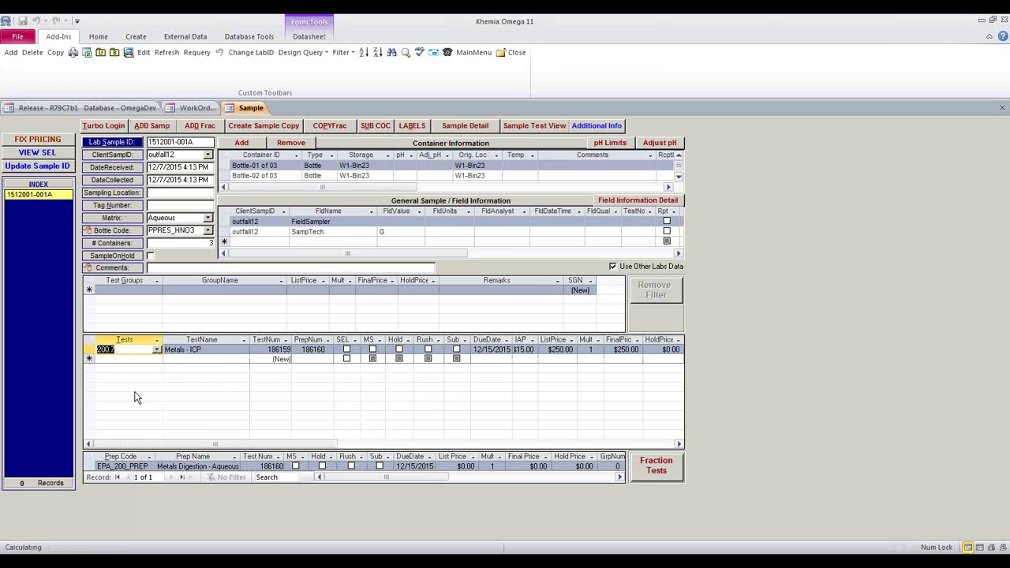
{"action": "left_click_drag", "start_coordinate": [205, 352], "coordinate": [163, 351]}
{"action": "left_click", "coordinate": [113, 347]}
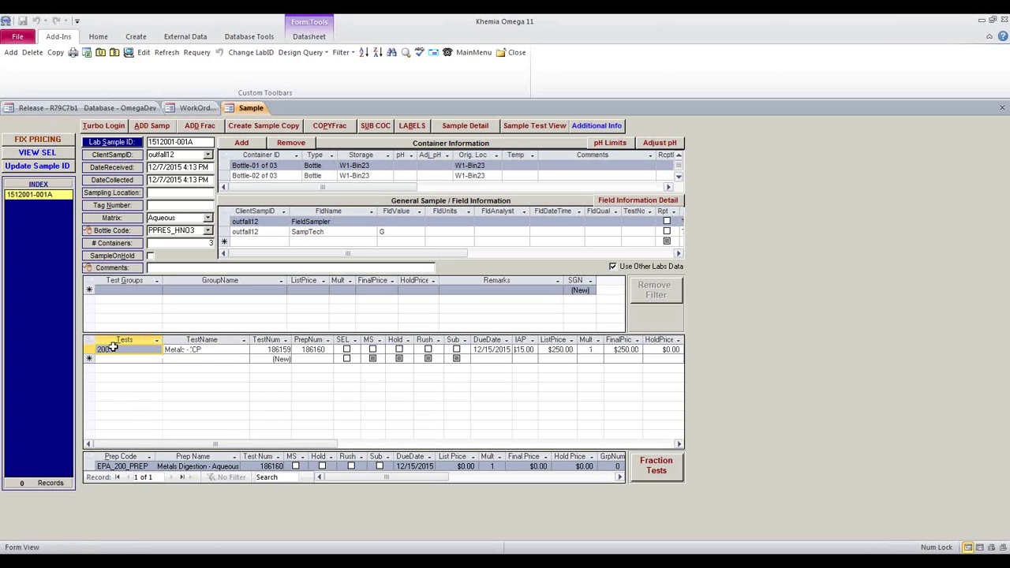
{"action": "double_click", "coordinate": [194, 231]}
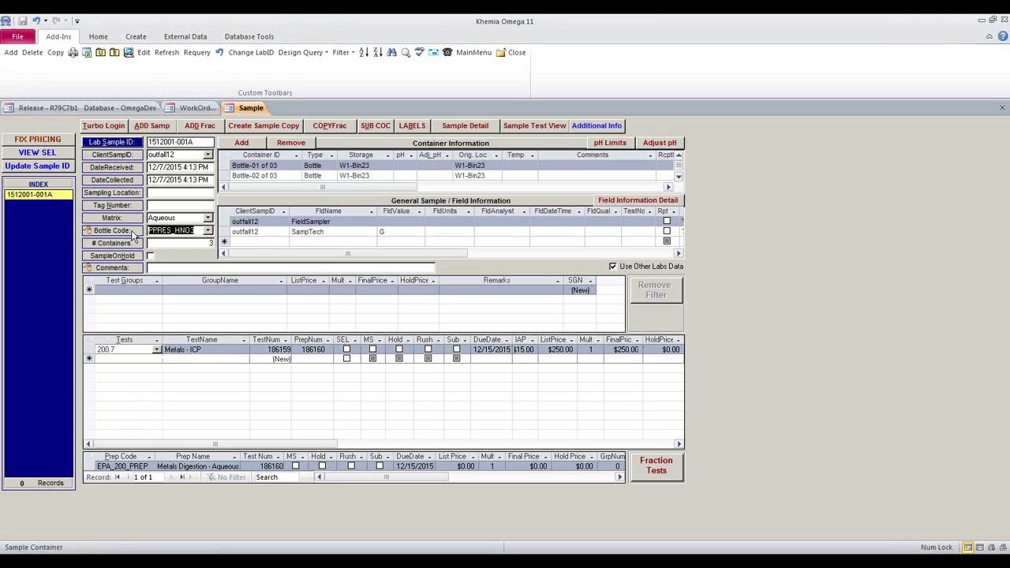
{"action": "left_click", "coordinate": [272, 155]}
{"action": "left_click_drag", "start_coordinate": [152, 230], "coordinate": [202, 231]}
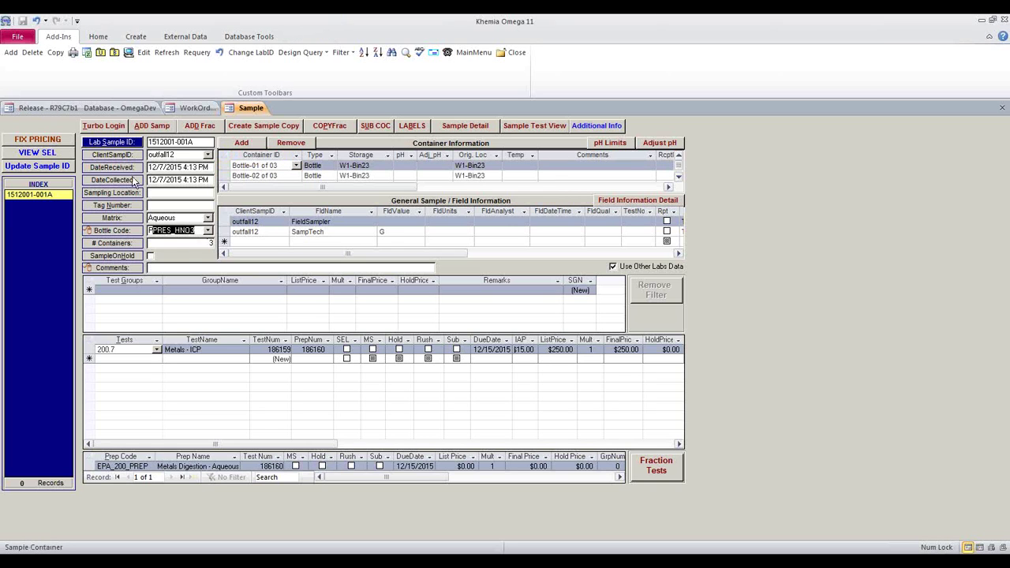
Add a new fraction to the outfall12 sample with 2 Bottle containers stored in W1-Bin23
{"action": "left_click", "coordinate": [196, 128]}
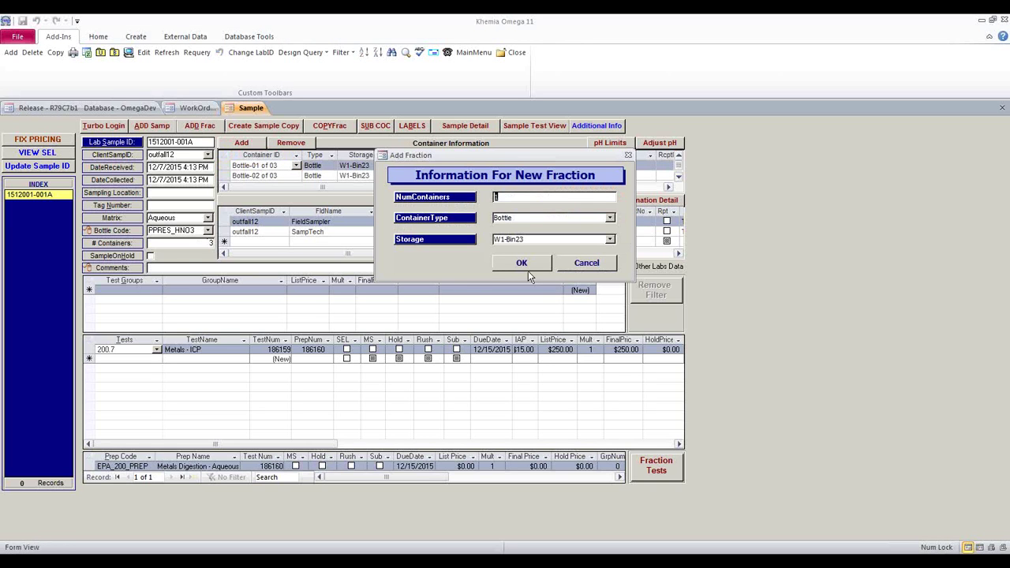
{"action": "type", "text": "2"}
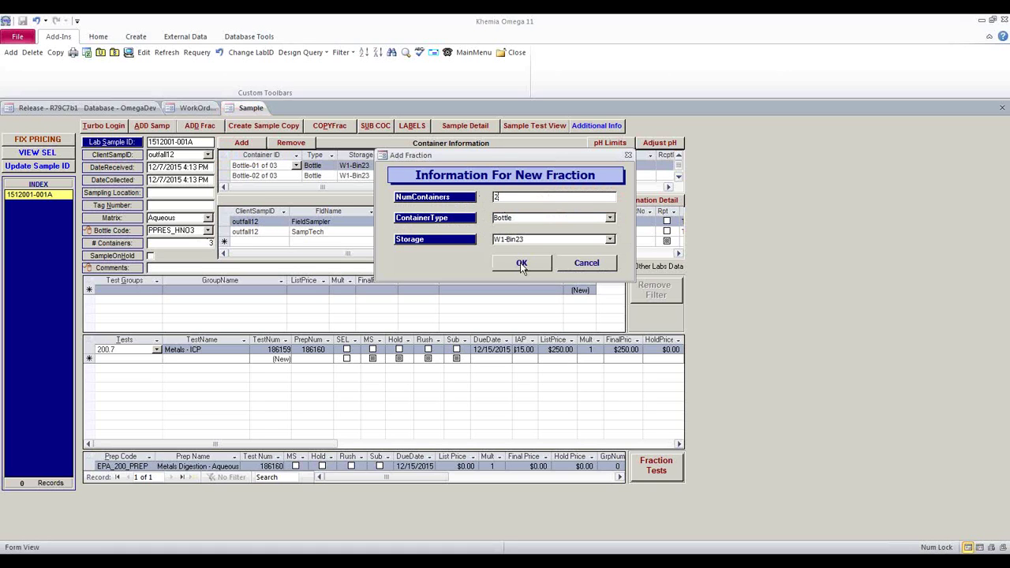
{"action": "left_click", "coordinate": [521, 264]}
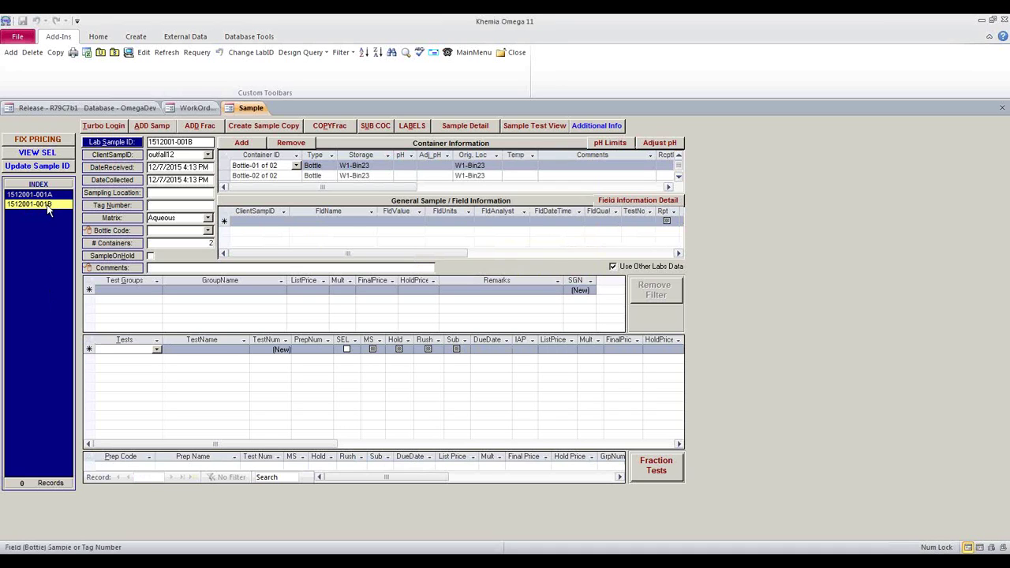
Add the EPA_160.2 Total Suspended Solids test to fraction B and check its bottle code
{"action": "left_click", "coordinate": [158, 349]}
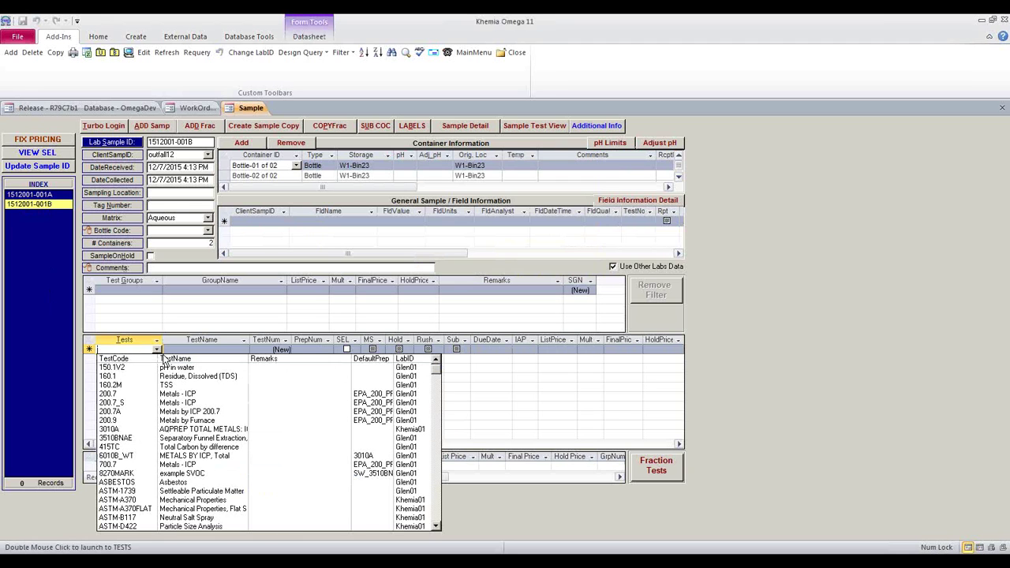
{"action": "left_click", "coordinate": [438, 481]}
{"action": "left_click", "coordinate": [439, 481]}
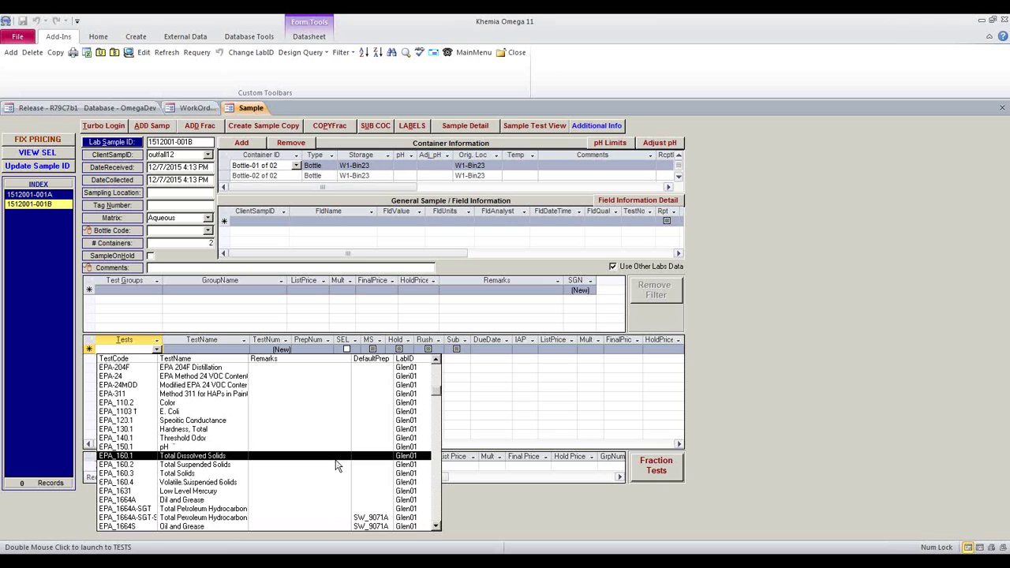
{"action": "left_click", "coordinate": [331, 465]}
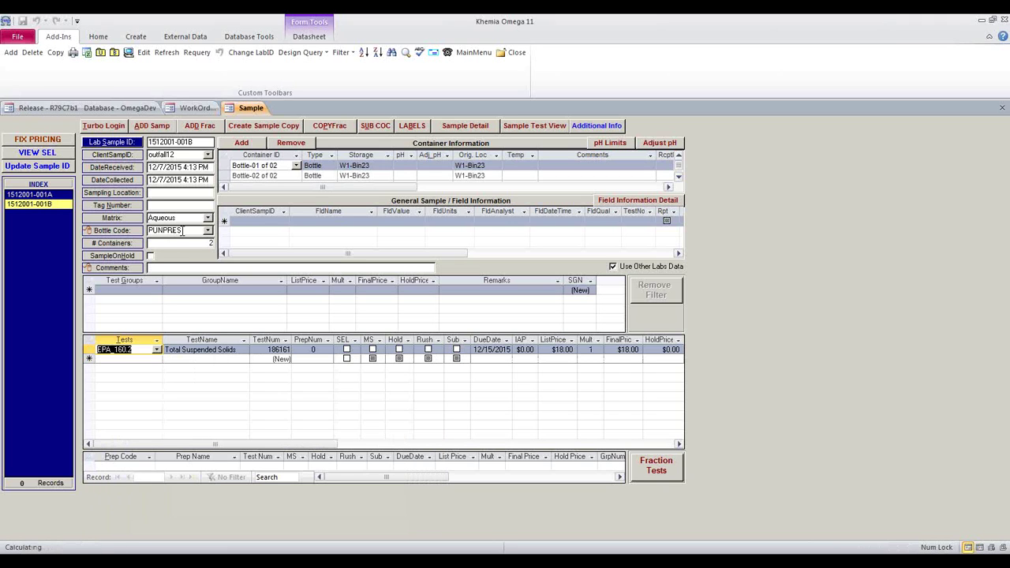
{"action": "left_click", "coordinate": [128, 234]}
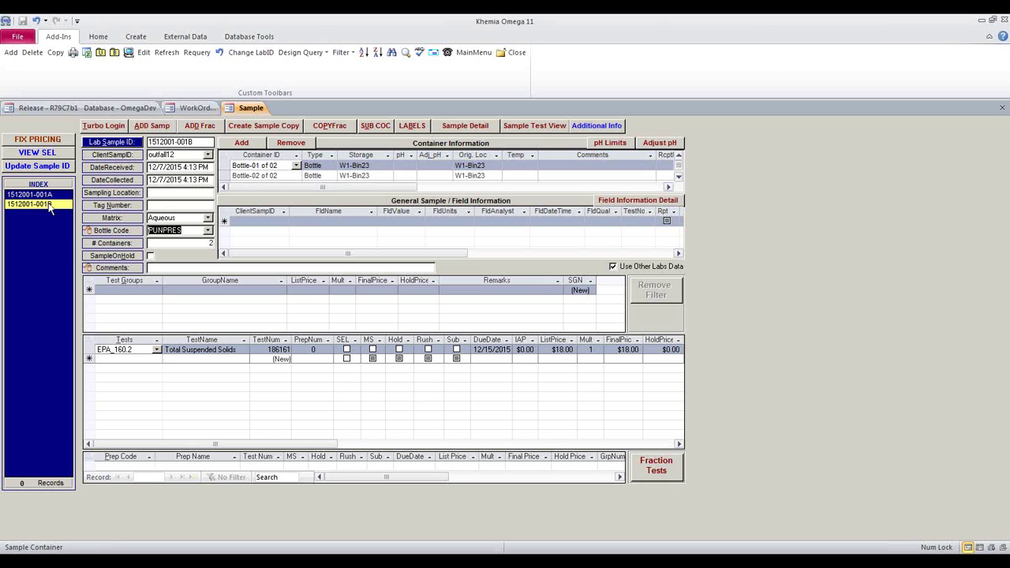
{"action": "left_click", "coordinate": [138, 349]}
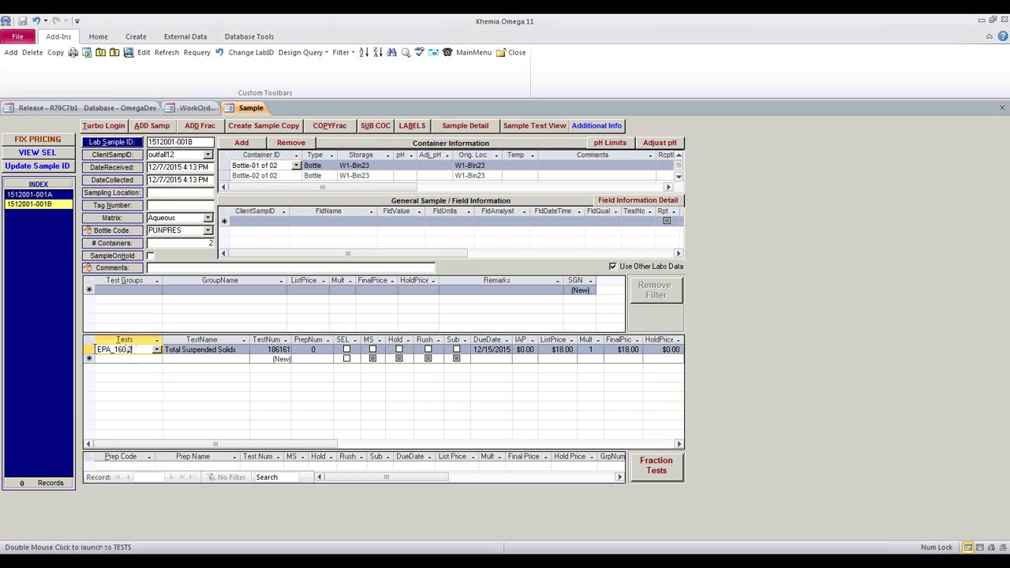
Return to fraction A and open the analyte selection list of its 200.7 Metals - ICP test
{"action": "left_click", "coordinate": [44, 195]}
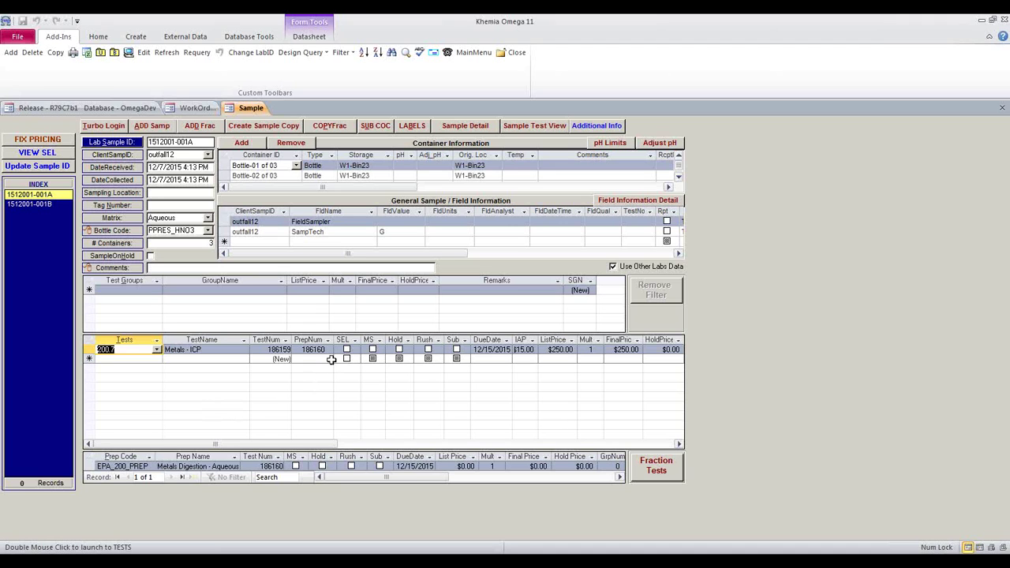
{"action": "left_click", "coordinate": [131, 351]}
{"action": "left_click", "coordinate": [346, 349]}
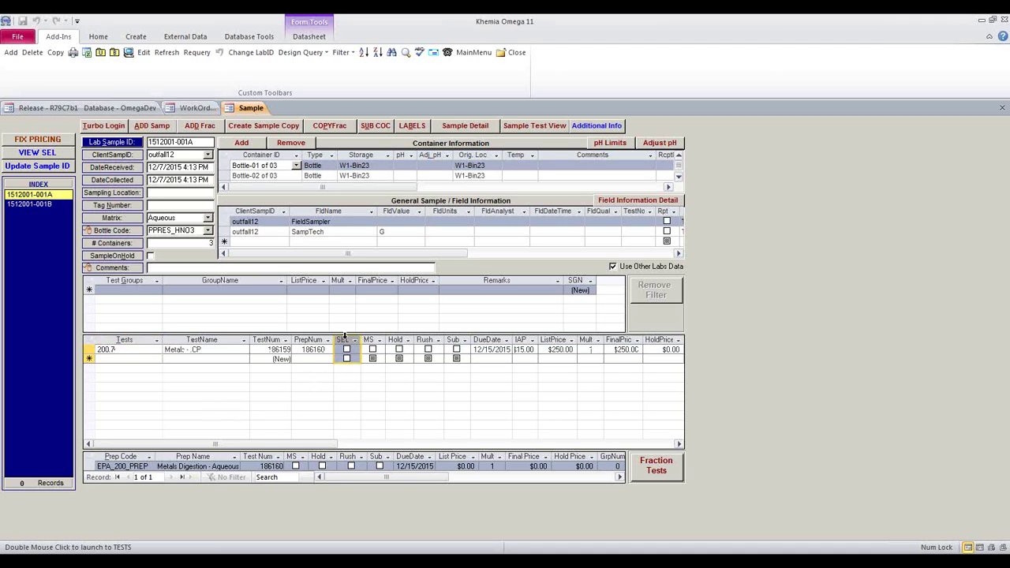
{"action": "right_click", "coordinate": [347, 352]}
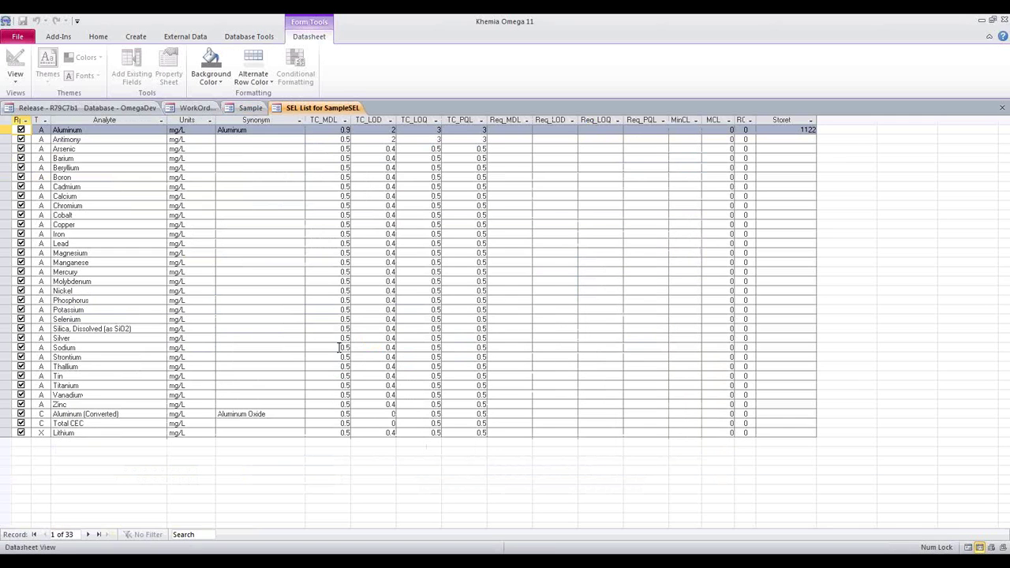
{"action": "left_click", "coordinate": [92, 120]}
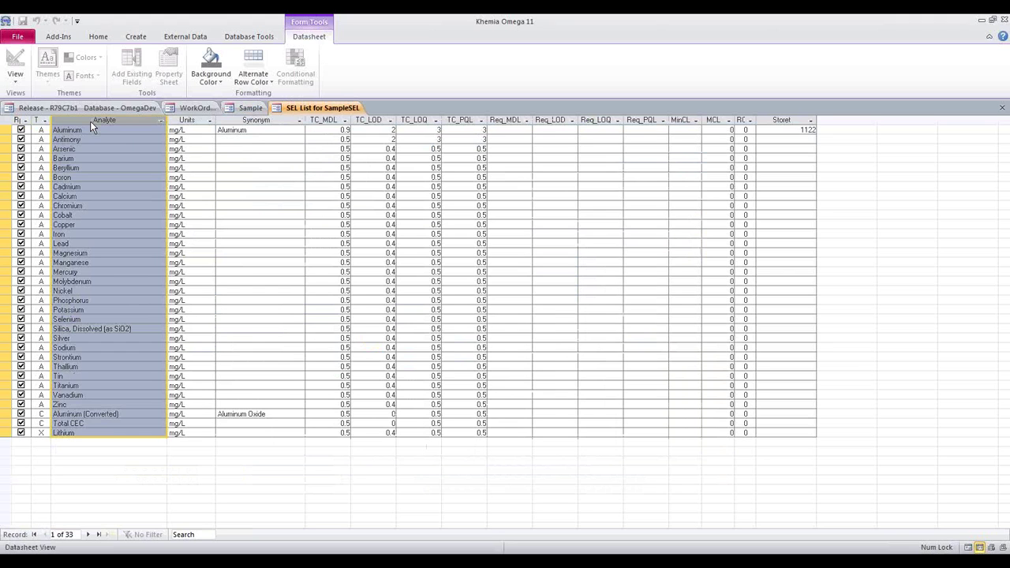
Turn reporting off for all analytes in the list and turn it back on only for Aluminum and Antimony
{"action": "left_click", "coordinate": [25, 120]}
{"action": "left_click", "coordinate": [52, 153]}
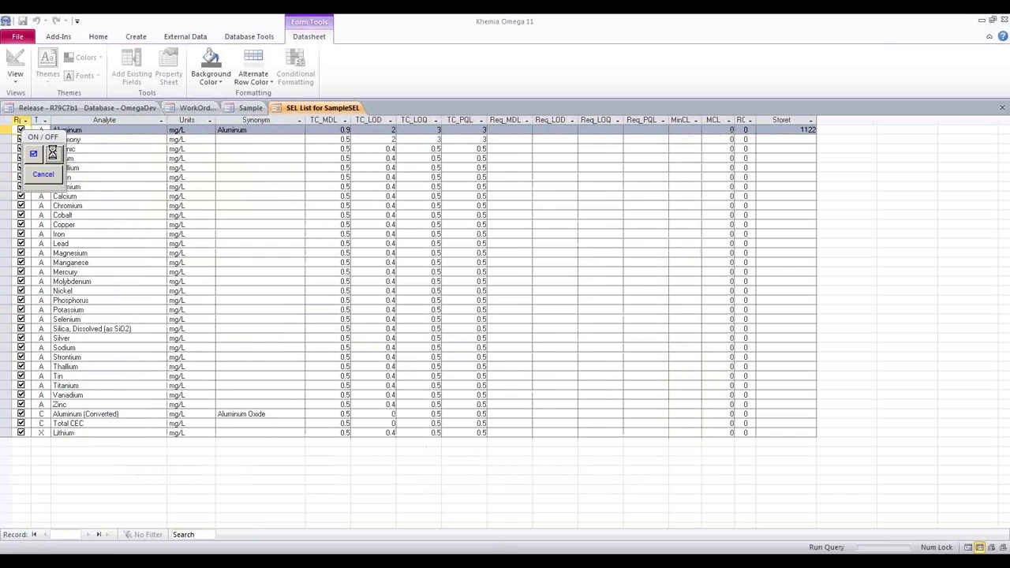
{"action": "left_click", "coordinate": [21, 129]}
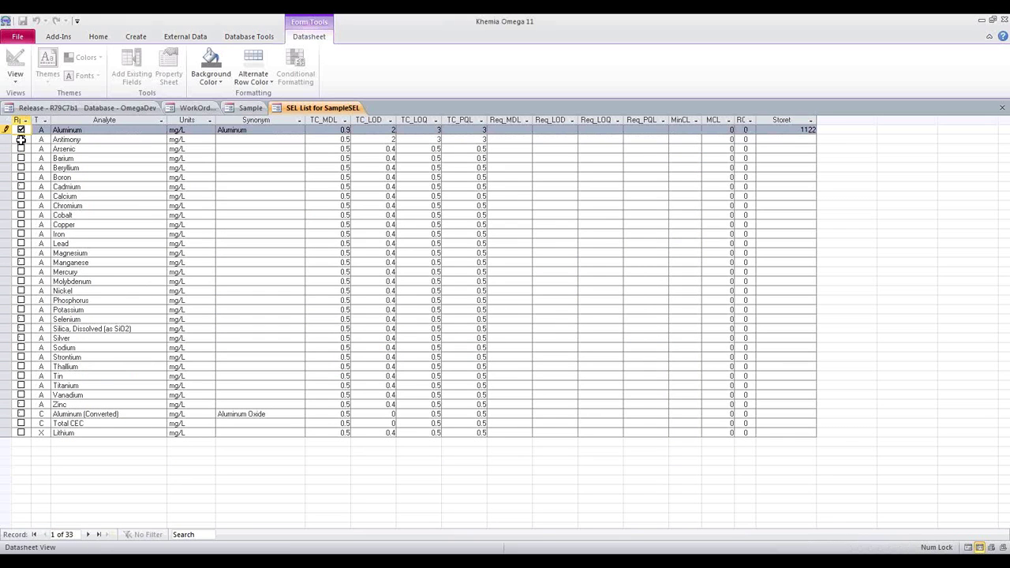
{"action": "left_click", "coordinate": [20, 139]}
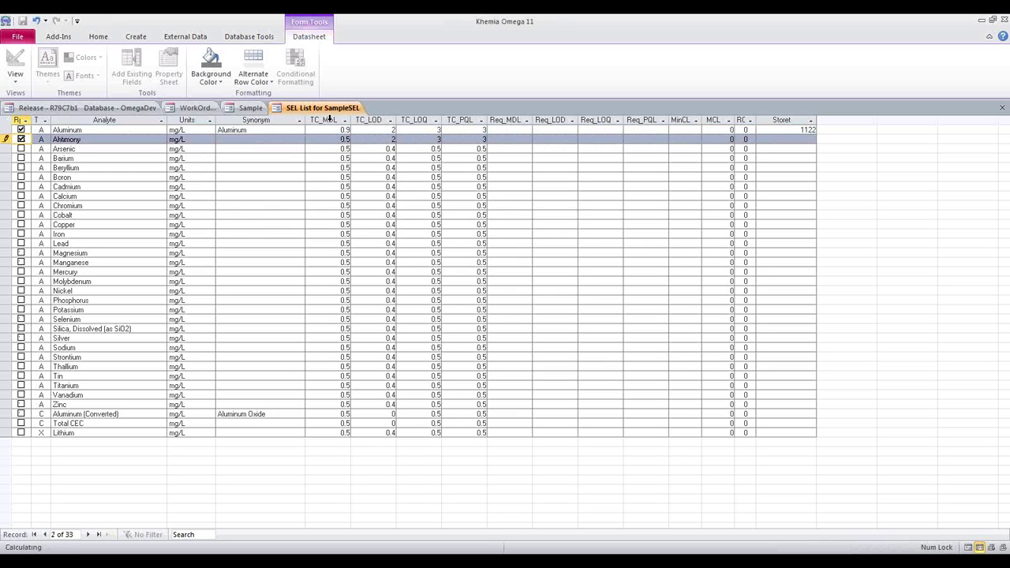
Examine the test-code limit, required limit and MinCL/MCL columns of the 200.7 analyte list
{"action": "left_click_drag", "start_coordinate": [332, 120], "coordinate": [473, 121]}
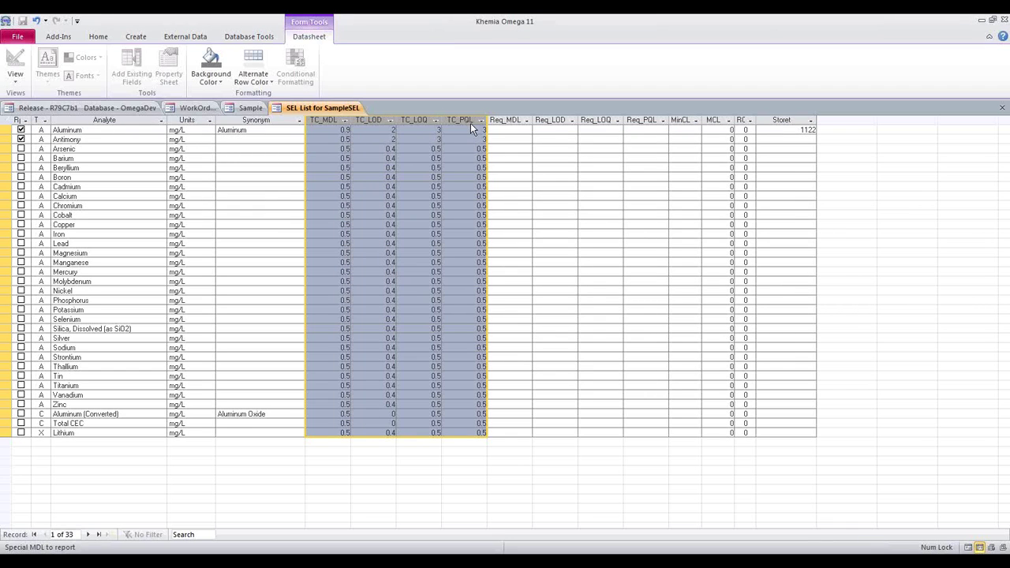
{"action": "left_click_drag", "start_coordinate": [512, 120], "coordinate": [646, 119]}
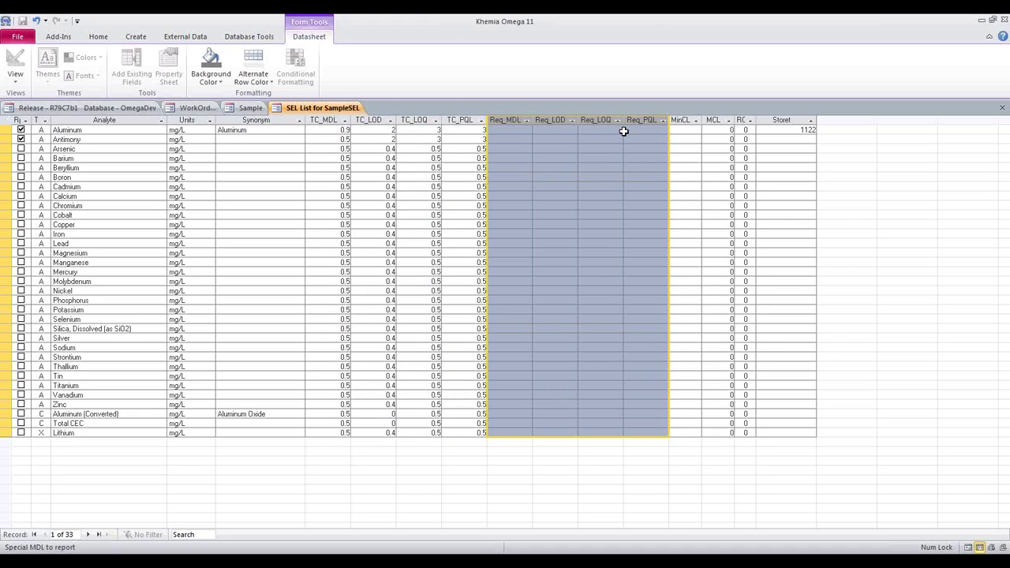
{"action": "left_click_drag", "start_coordinate": [685, 119], "coordinate": [717, 125]}
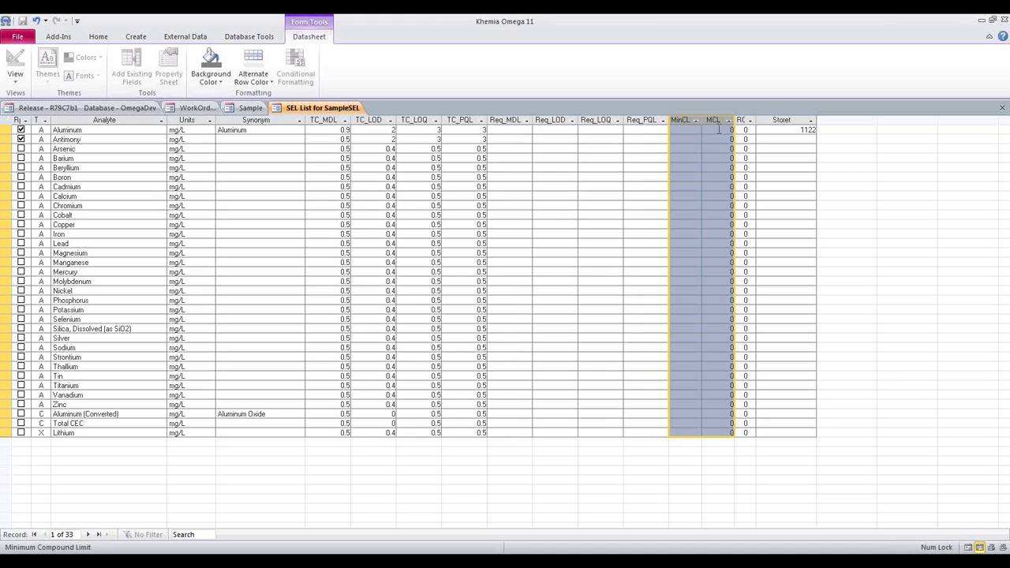
Set the MCL of Aluminum to 1000 in the analyte list
{"action": "left_click", "coordinate": [730, 129]}
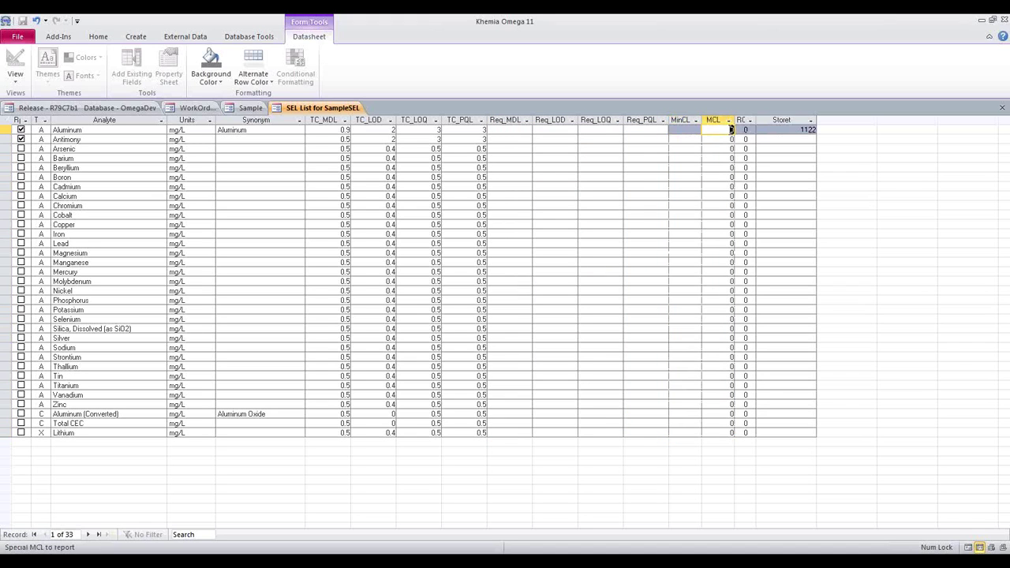
{"action": "left_click", "coordinate": [718, 139]}
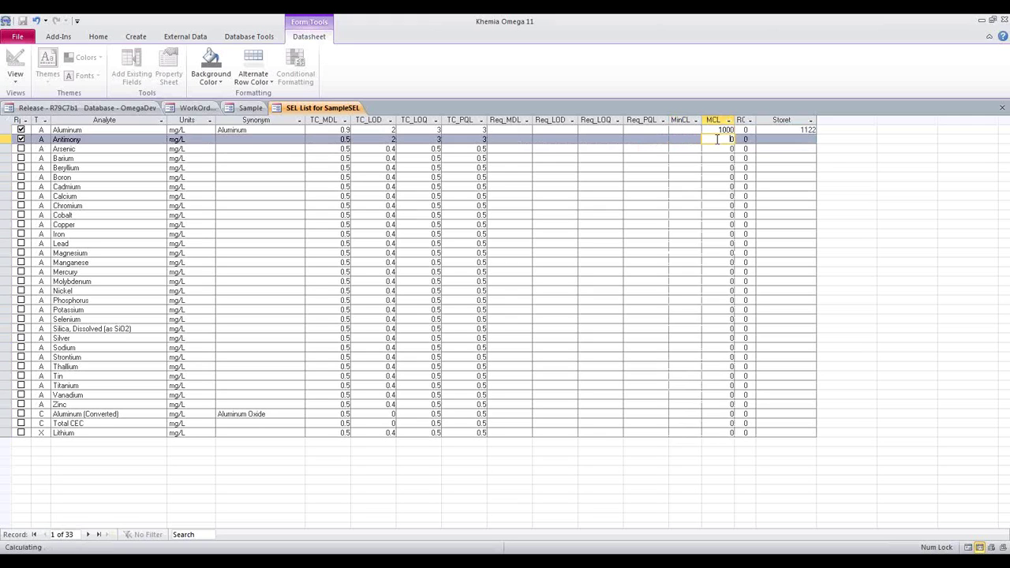
{"action": "left_click", "coordinate": [82, 130]}
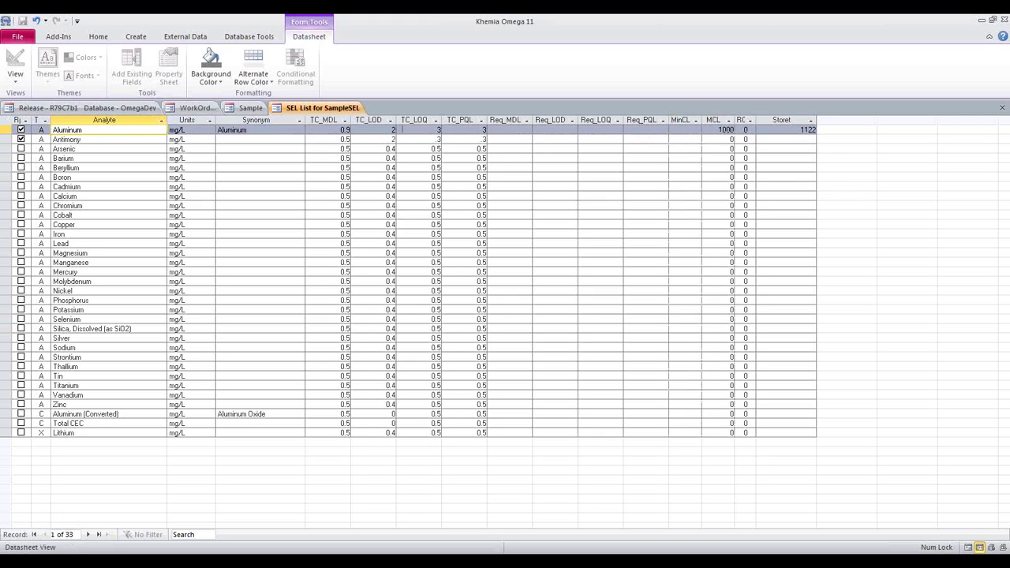
{"action": "left_click", "coordinate": [719, 130]}
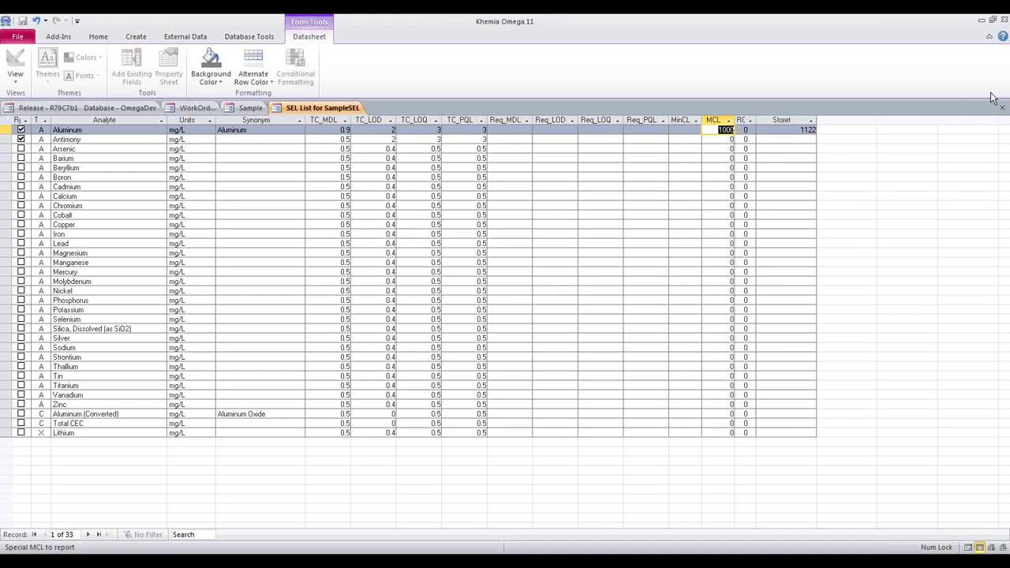
Close the analyte list with automatic final price calculation accepted, and check the IAP and list price of the 200.7 test
{"action": "left_click", "coordinate": [1001, 108]}
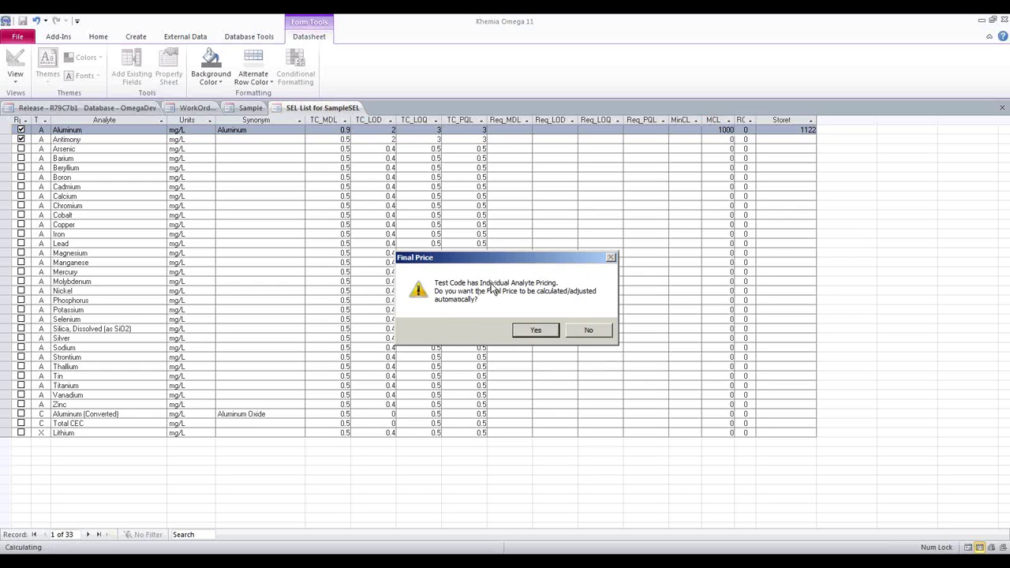
{"action": "left_click", "coordinate": [535, 330]}
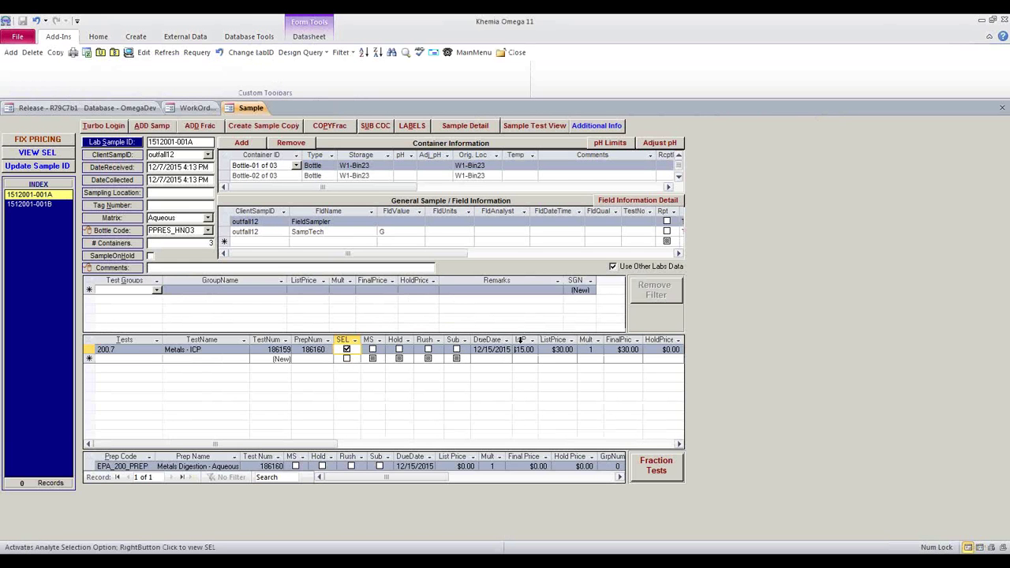
{"action": "left_click", "coordinate": [523, 349]}
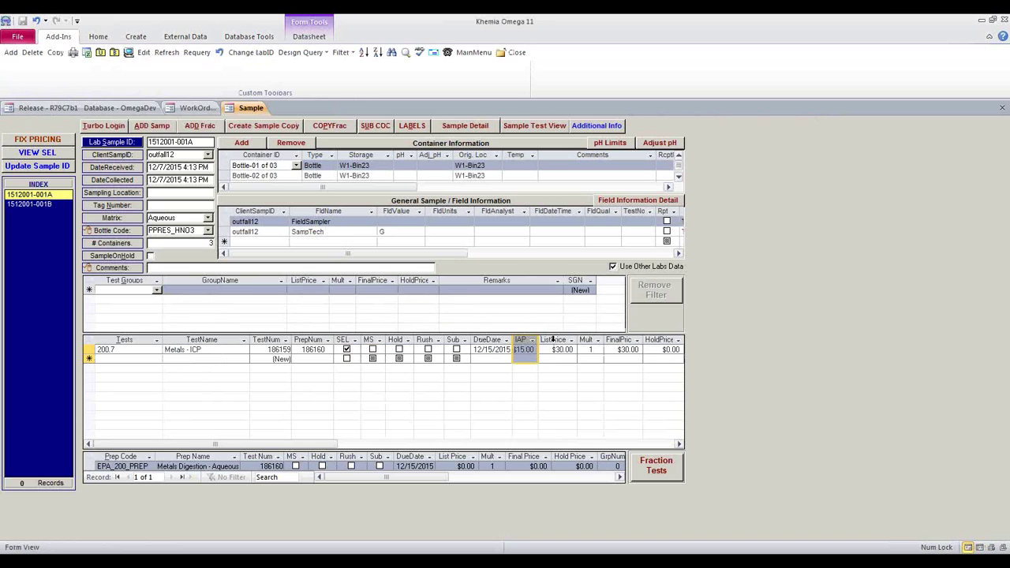
{"action": "left_click", "coordinate": [557, 348]}
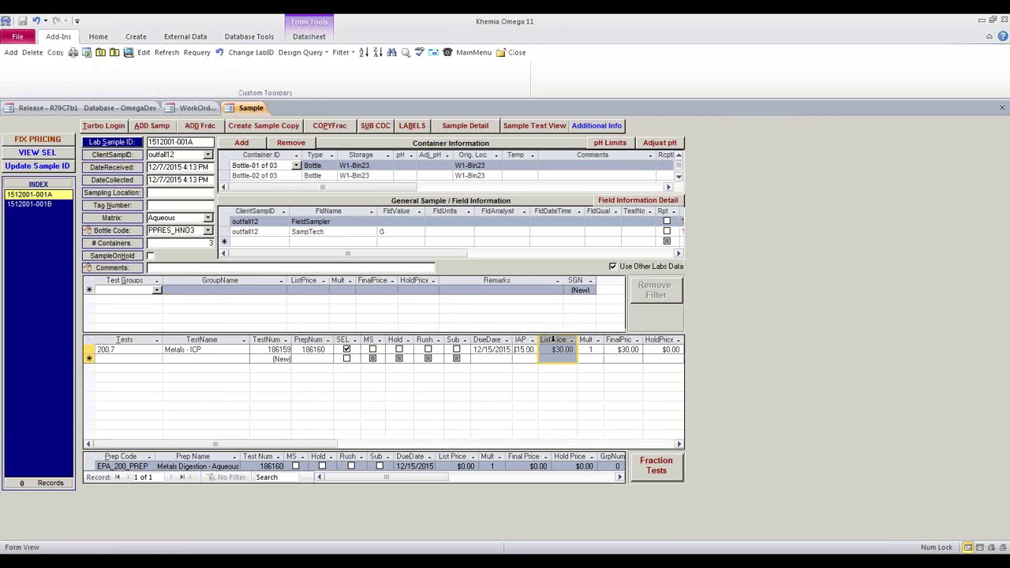
Review the rush codes offered for the 200.7 Metals - ICP test, cancel the rush request and check the test's due date
{"action": "left_click", "coordinate": [427, 350]}
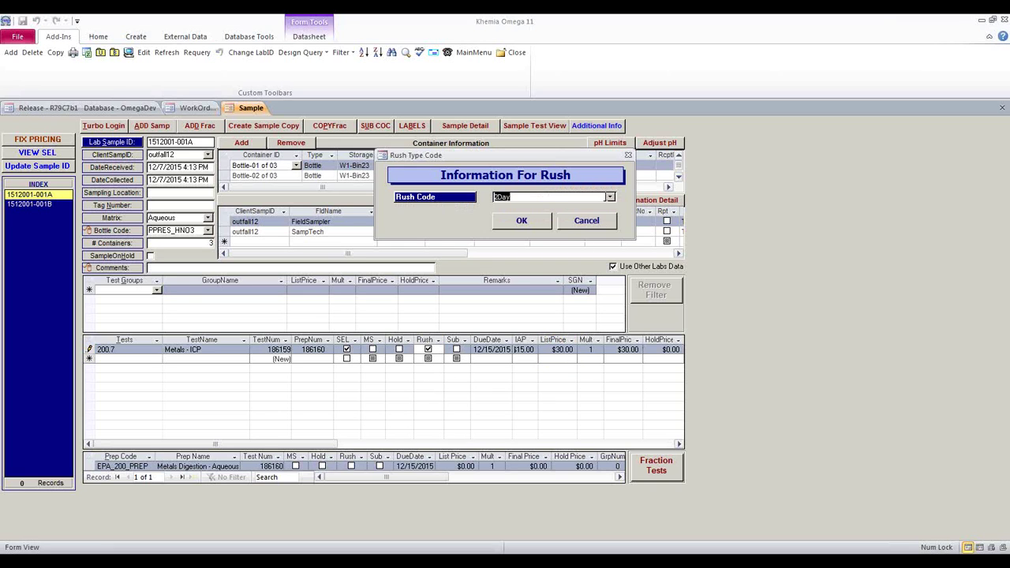
{"action": "left_click", "coordinate": [611, 197]}
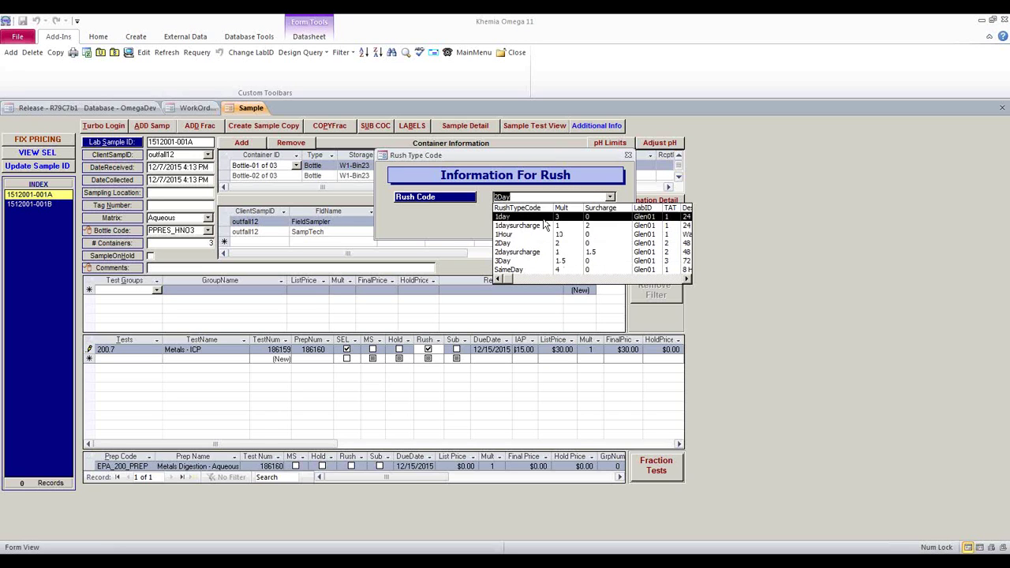
{"action": "left_click", "coordinate": [468, 214]}
{"action": "left_click", "coordinate": [584, 221]}
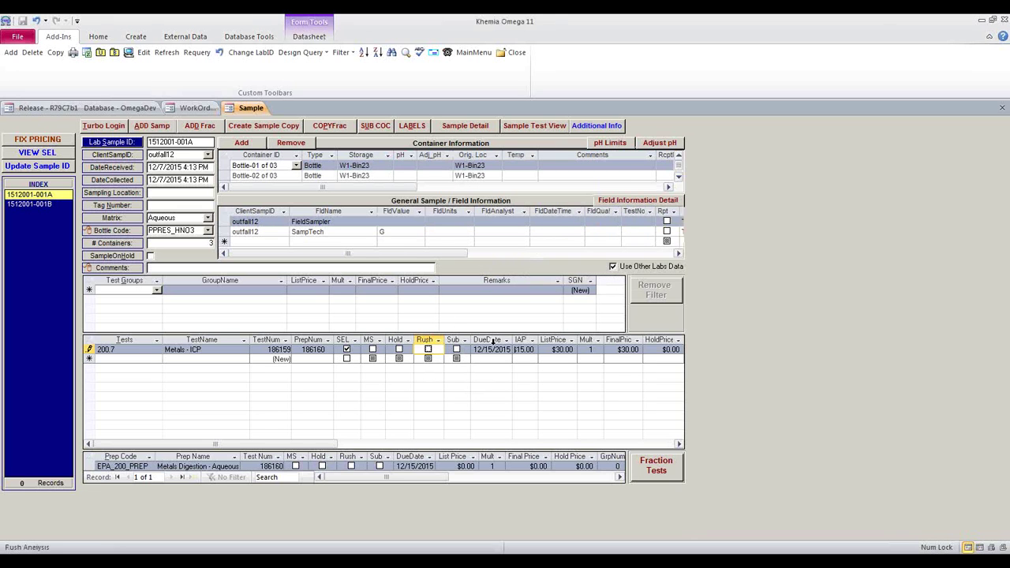
{"action": "left_click", "coordinate": [490, 339]}
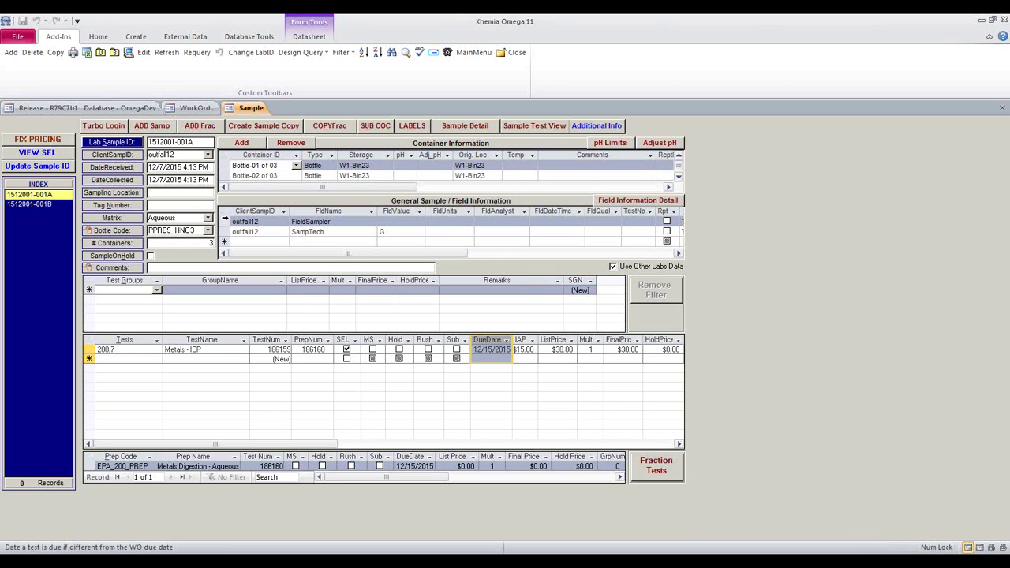
In the outfall12 field information, choose the sampler's name for FieldSampler and G (Grab) for SampTech
{"action": "left_click", "coordinate": [224, 211]}
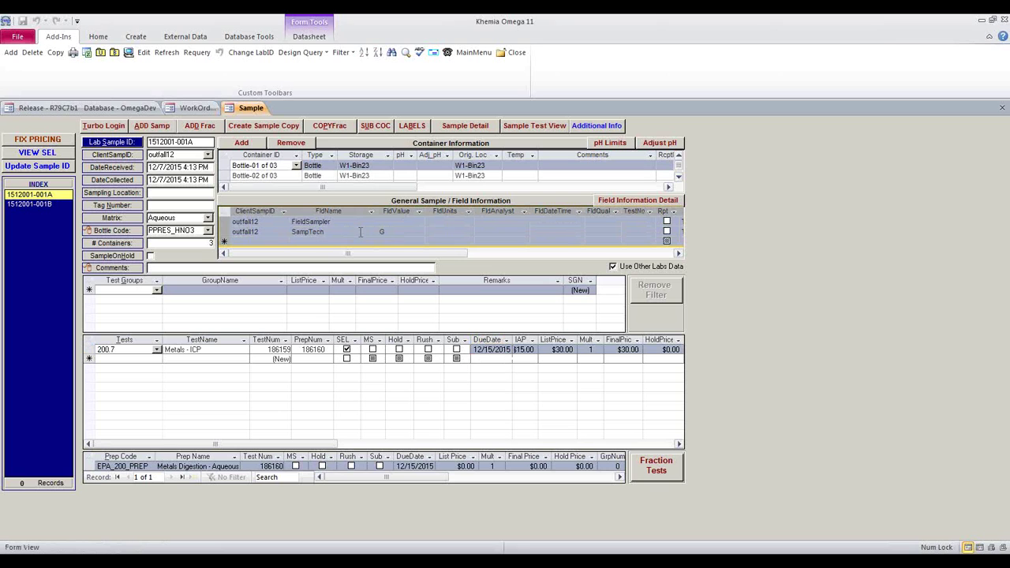
{"action": "left_click", "coordinate": [419, 222]}
{"action": "left_click", "coordinate": [418, 228]}
{"action": "left_click", "coordinate": [419, 232]}
{"action": "left_click", "coordinate": [419, 232]}
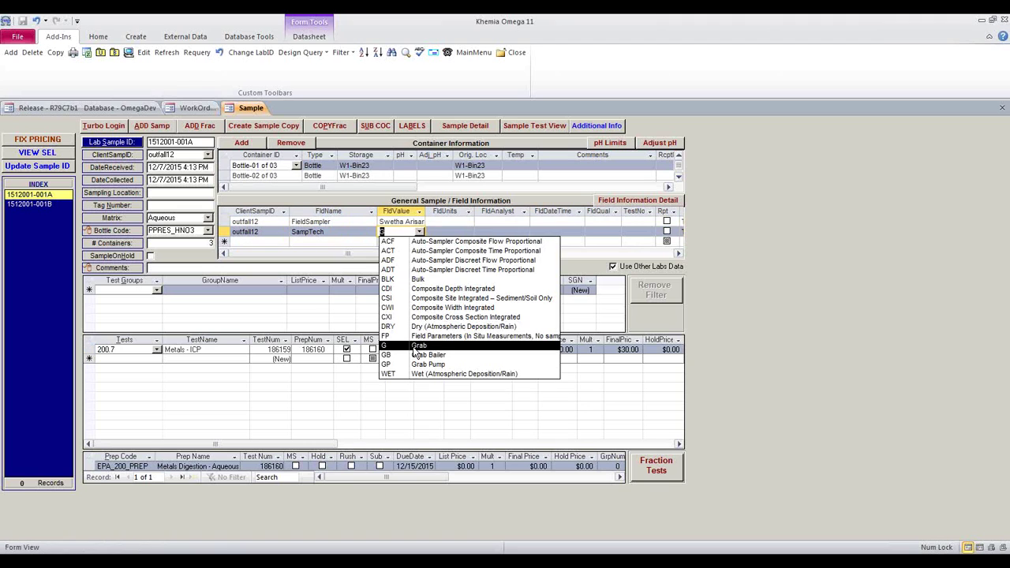
{"action": "left_click", "coordinate": [415, 351]}
Add a Conductivity, EPA 120.1 field entry to outfall12 with the value 123
{"action": "left_click", "coordinate": [371, 241]}
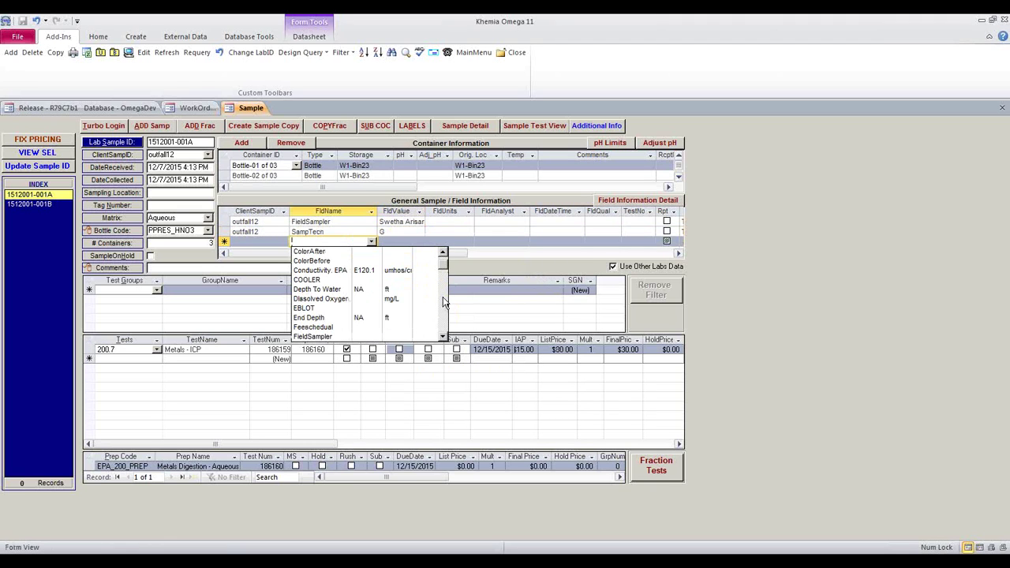
{"action": "left_click", "coordinate": [404, 270]}
{"action": "left_click", "coordinate": [400, 241]}
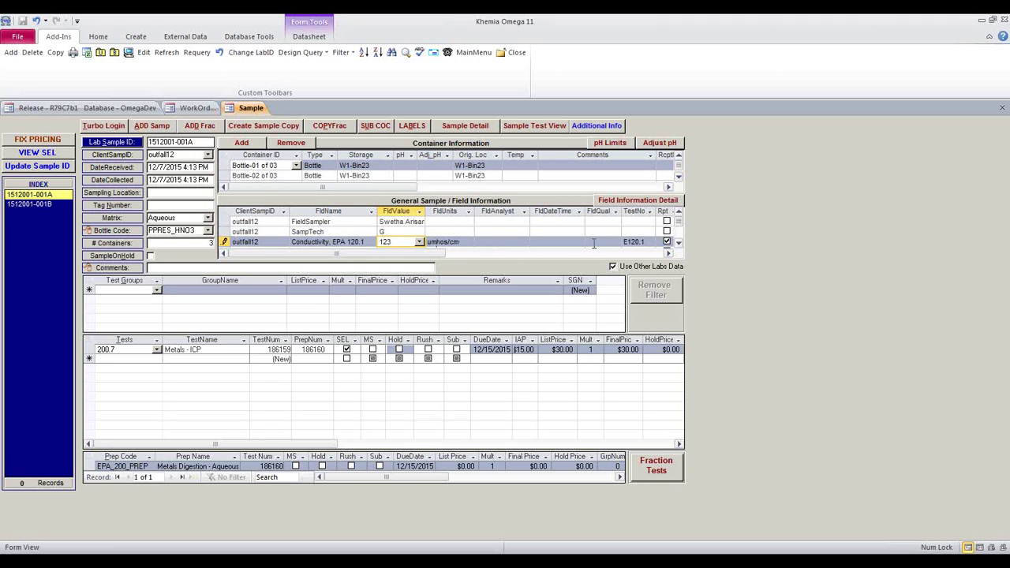
Assign a field analyst and the current date and time to the Conductivity entry, and check its report flag and field type
{"action": "left_click", "coordinate": [520, 243]}
{"action": "left_click", "coordinate": [516, 251]}
{"action": "left_click", "coordinate": [573, 242]}
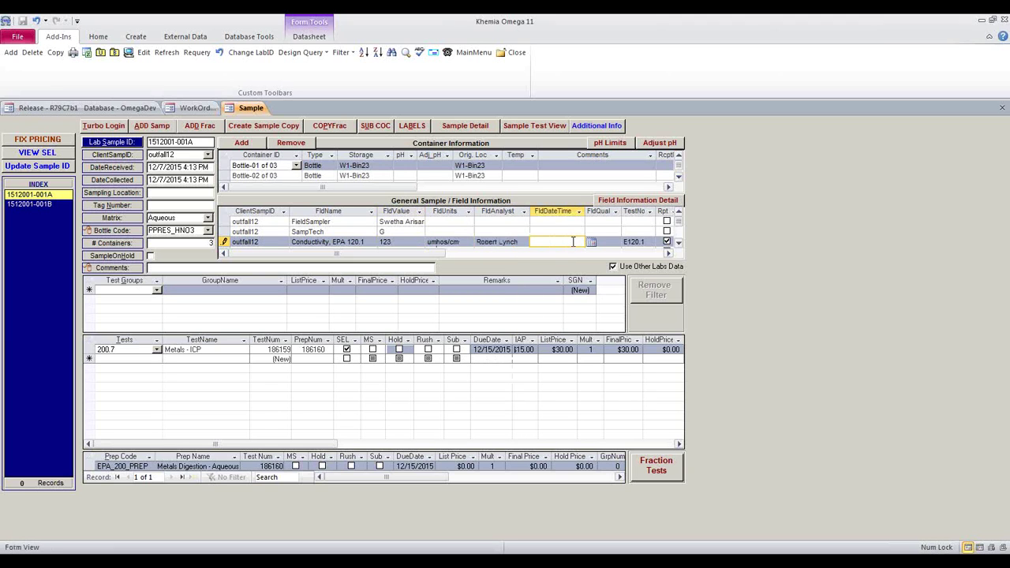
{"action": "key", "text": "ctrl+semicolon"}
{"action": "key", "text": "ctrl+shift+semicolon"}
{"action": "left_click", "coordinate": [664, 217]}
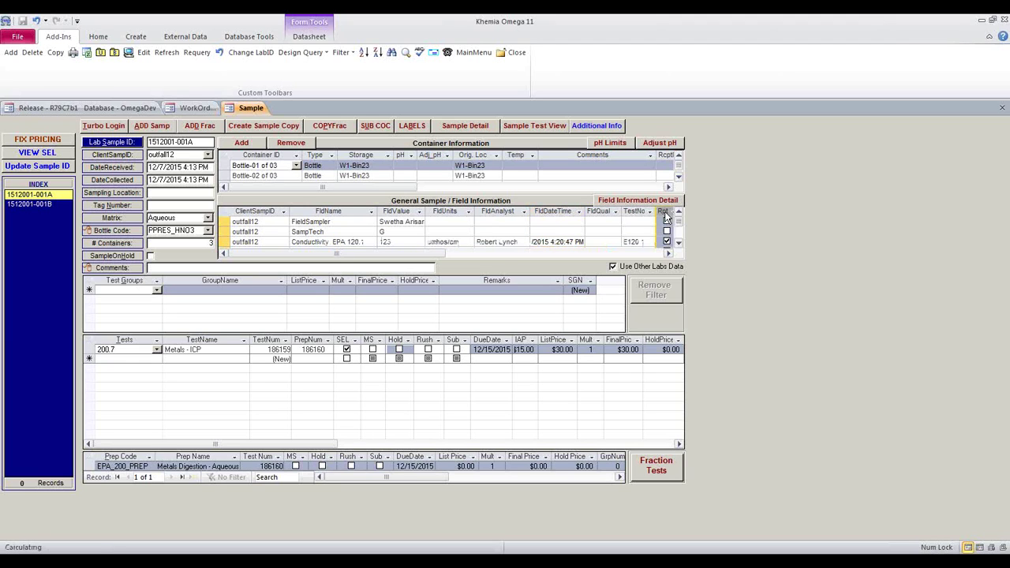
{"action": "left_click", "coordinate": [668, 253]}
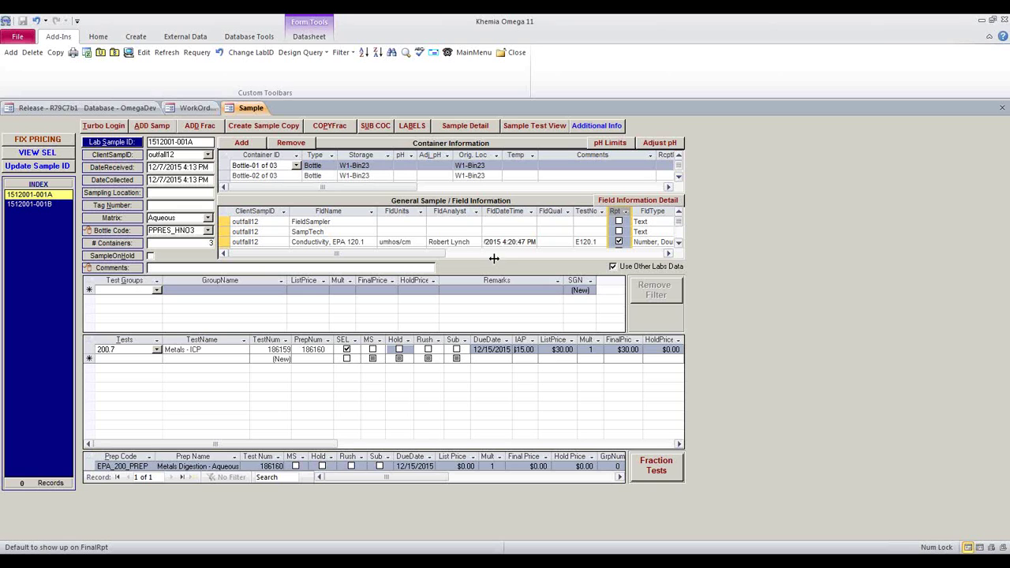
Create a copy of the outfall12 sample with the client sample ID outfall13
{"action": "left_click", "coordinate": [294, 130]}
{"action": "left_click", "coordinate": [297, 127]}
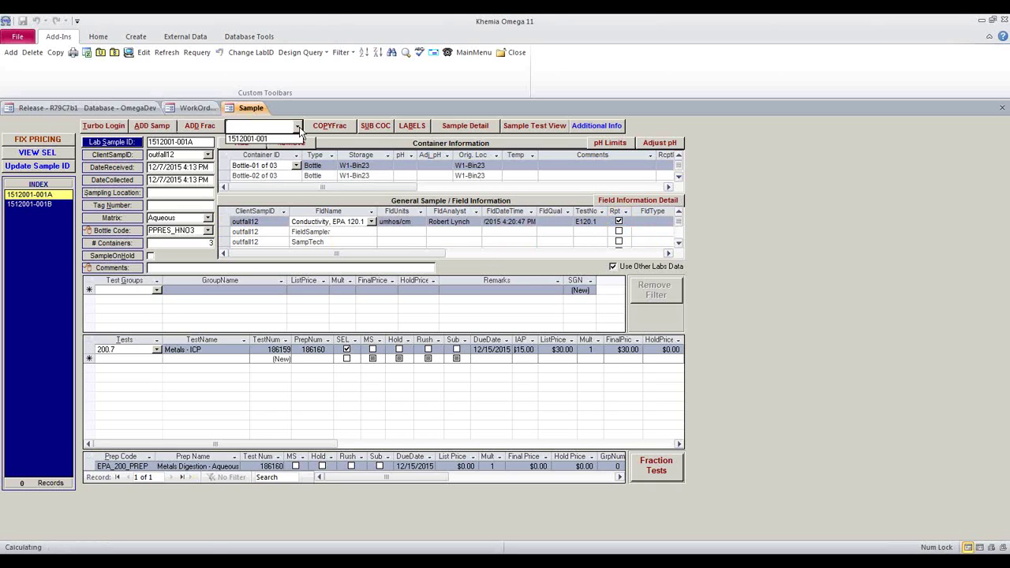
{"action": "left_click", "coordinate": [290, 140]}
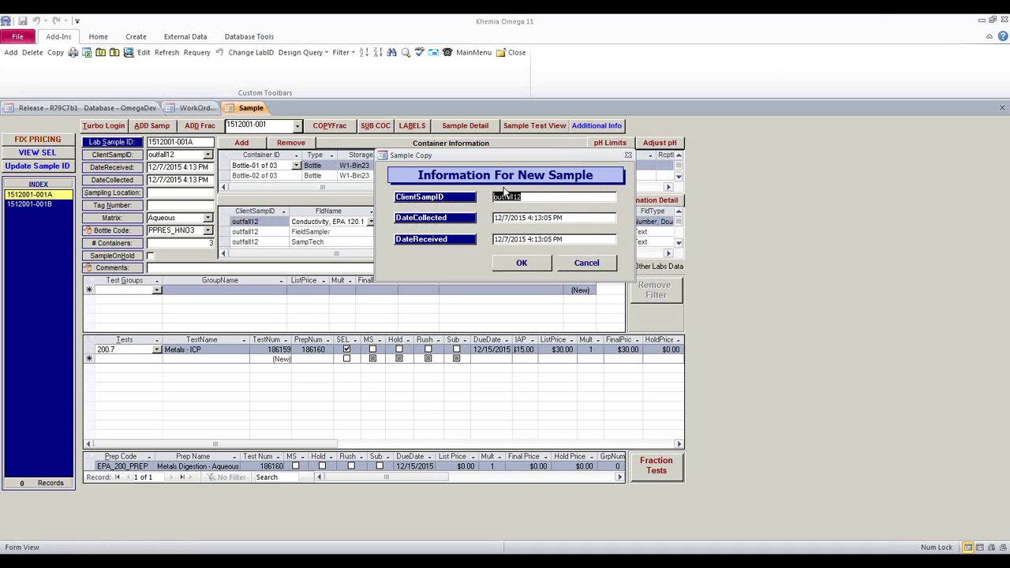
{"action": "left_click_drag", "start_coordinate": [516, 197], "coordinate": [535, 199]}
{"action": "type", "text": "3"}
{"action": "key", "text": "Return"}
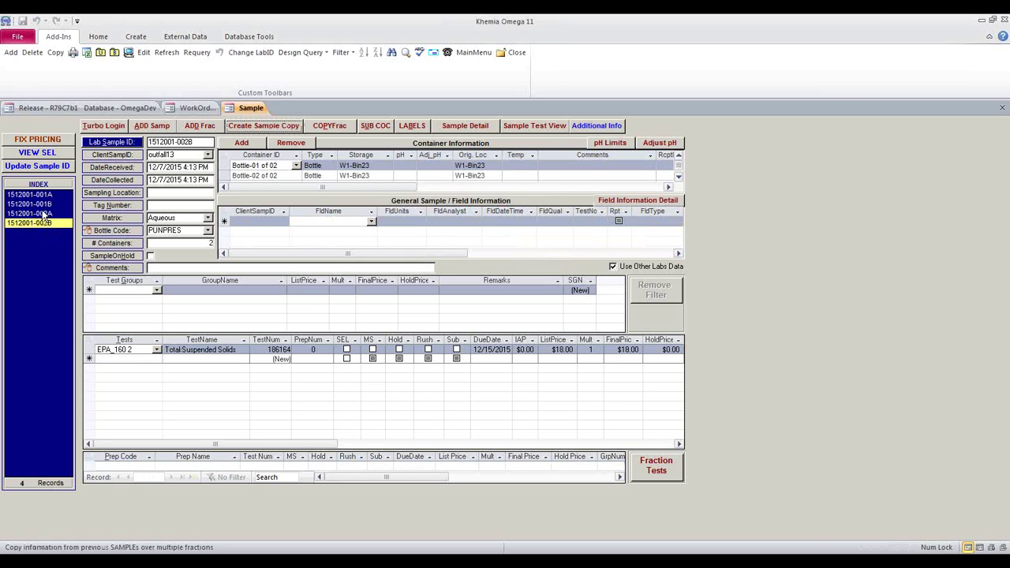
In fraction A of outfall13, set the Conductivity value to 147 and choose a different person as FieldSampler
{"action": "left_click", "coordinate": [37, 214]}
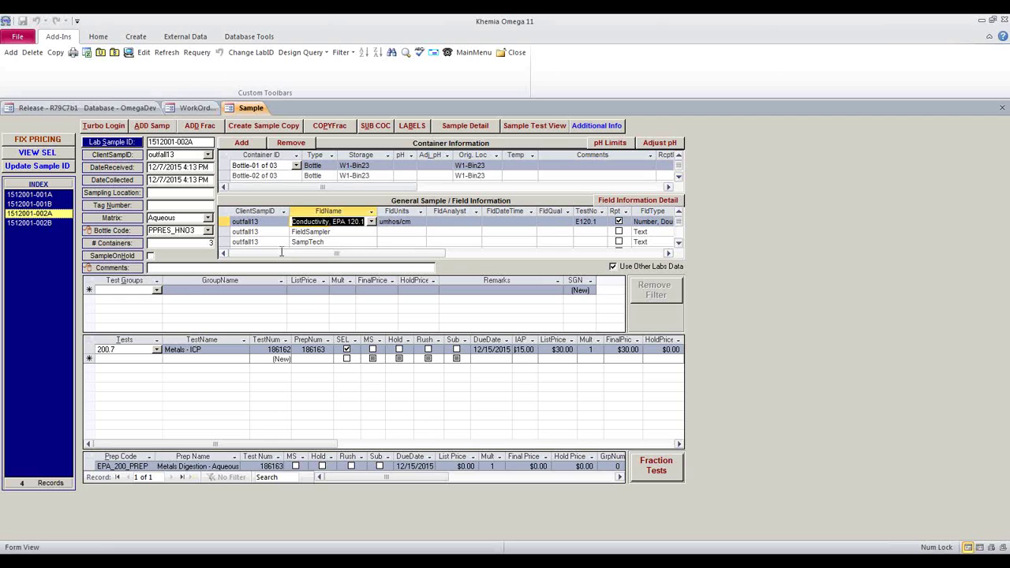
{"action": "left_click", "coordinate": [405, 213]}
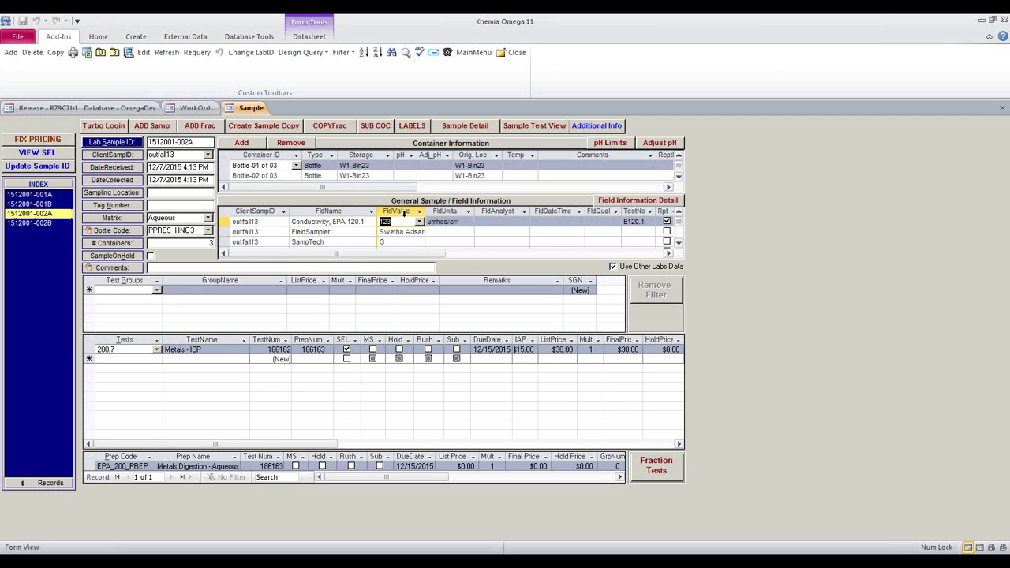
{"action": "type", "text": "147"}
{"action": "left_click", "coordinate": [419, 232]}
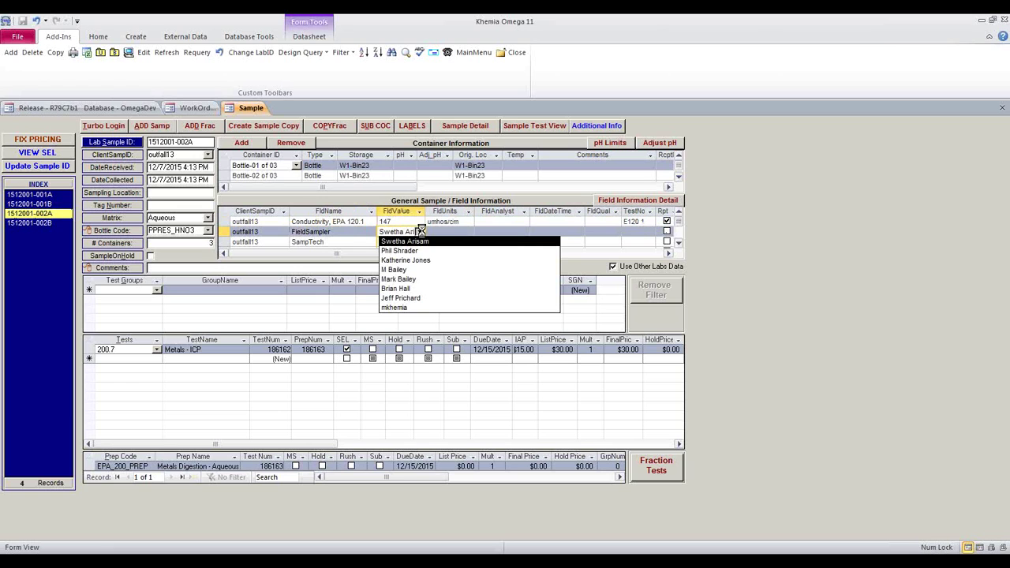
{"action": "left_click", "coordinate": [407, 251]}
{"action": "left_click", "coordinate": [345, 231]}
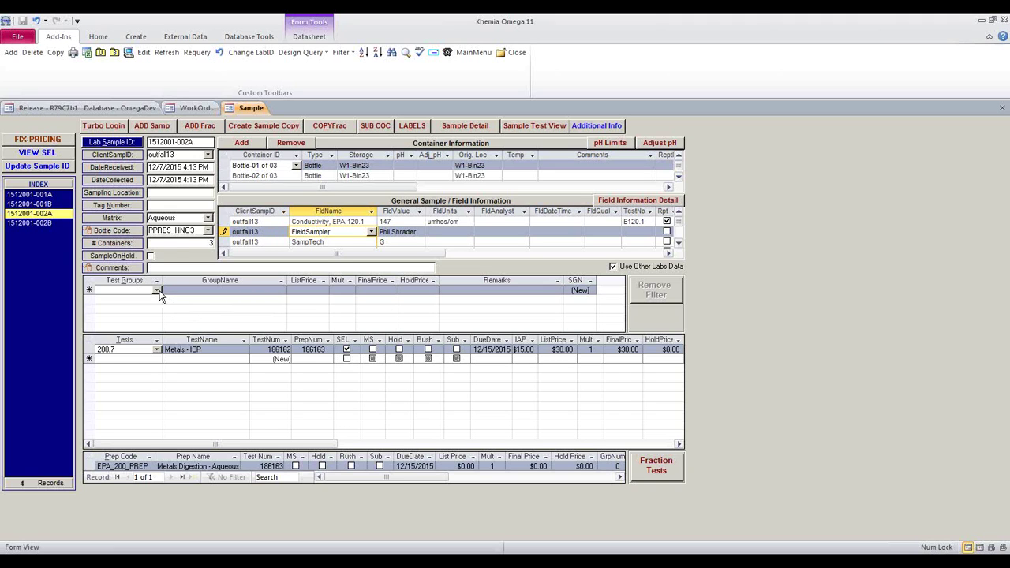
Add a new sample with the client sample ID influent and one Bottle container
{"action": "left_click", "coordinate": [123, 284]}
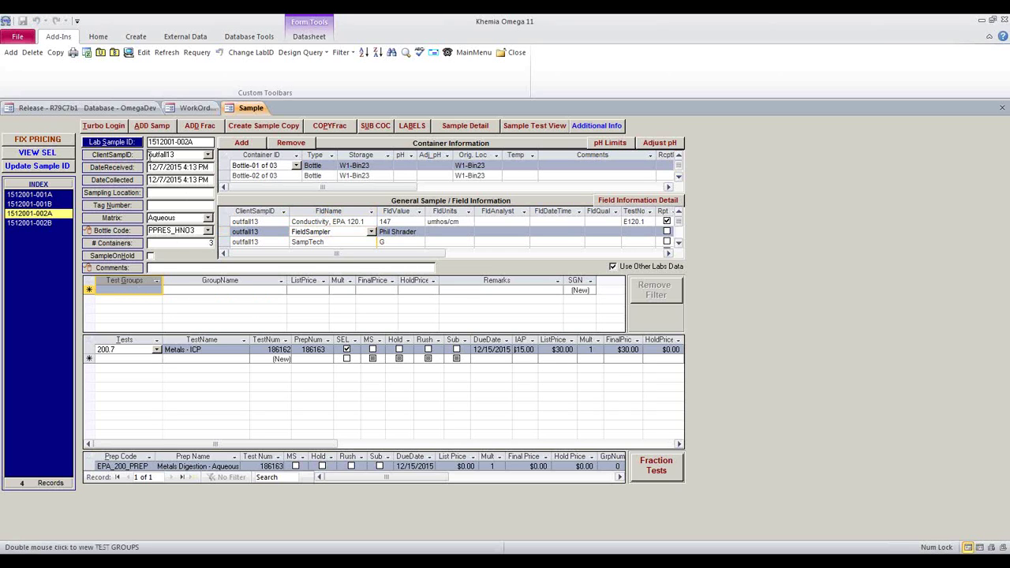
{"action": "left_click", "coordinate": [153, 126]}
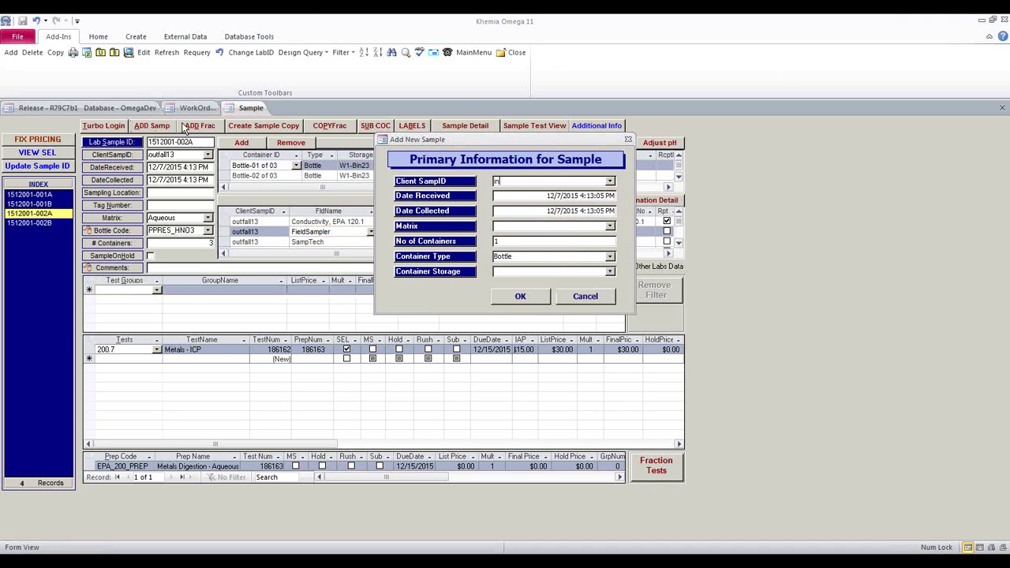
{"action": "key", "text": "Return"}
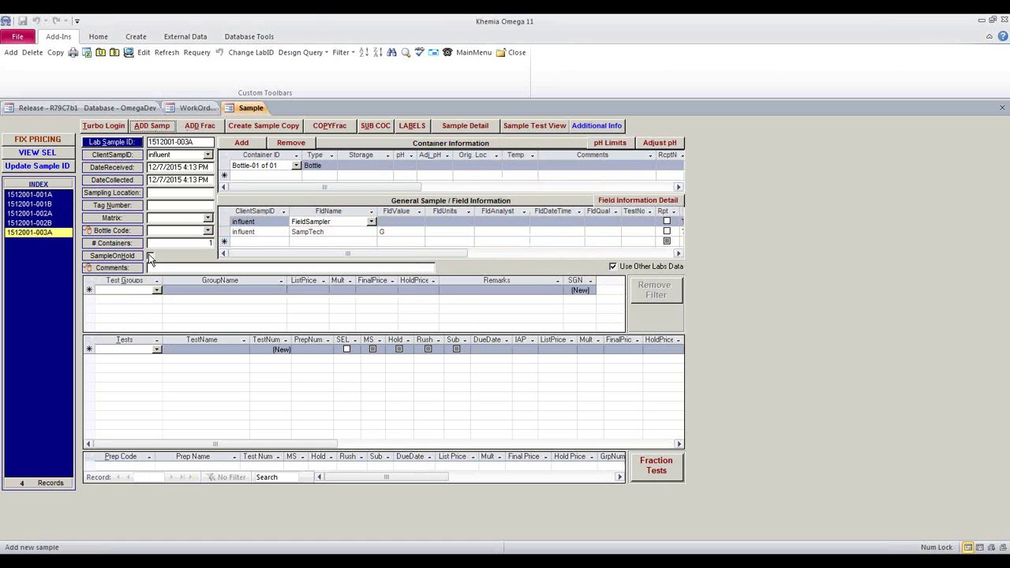
Assign the DWSD_GRP_1COMP test group to the influent sample and check the tests of fraction A
{"action": "left_click", "coordinate": [157, 289]}
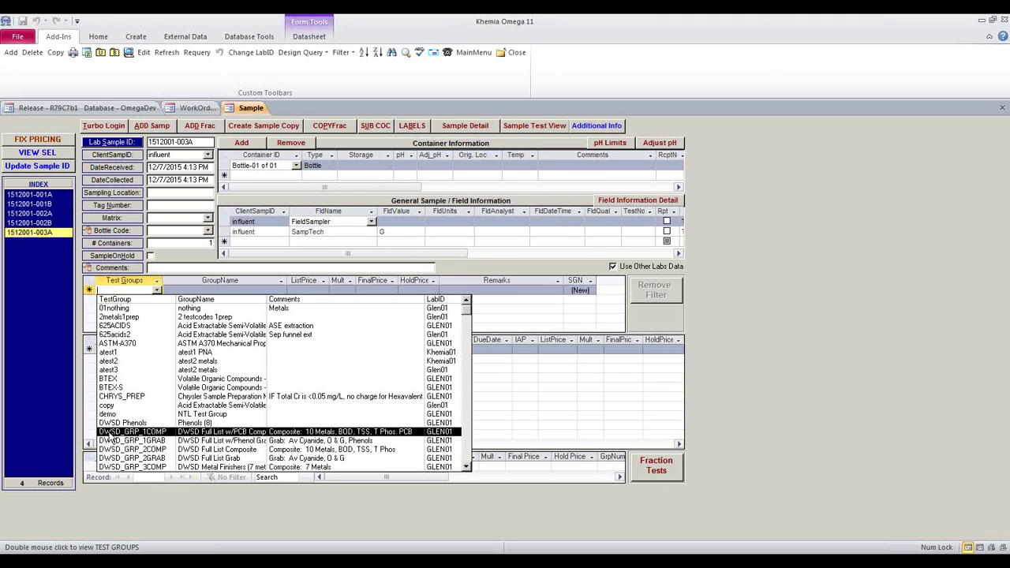
{"action": "left_click", "coordinate": [112, 433]}
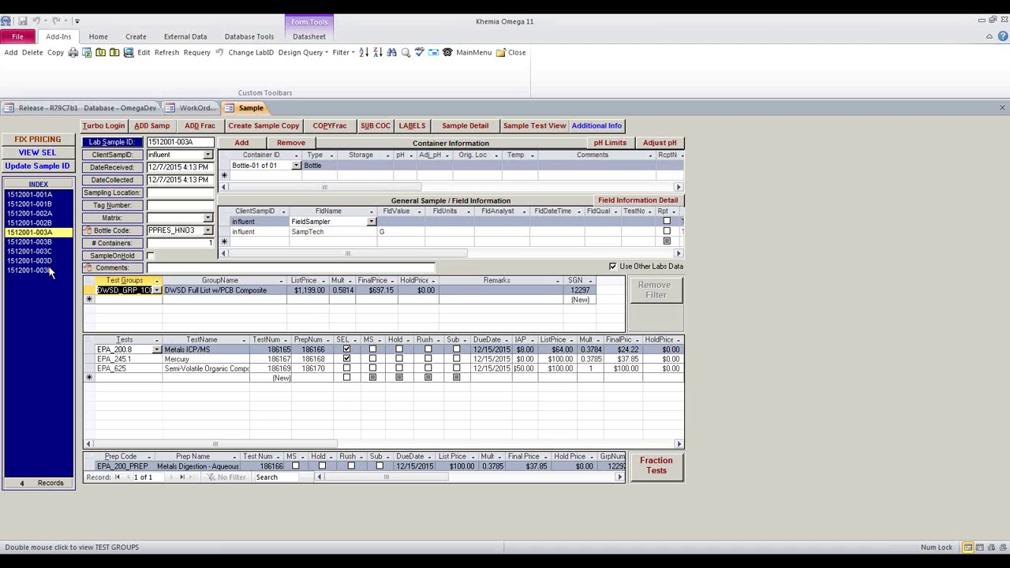
{"action": "left_click", "coordinate": [127, 340]}
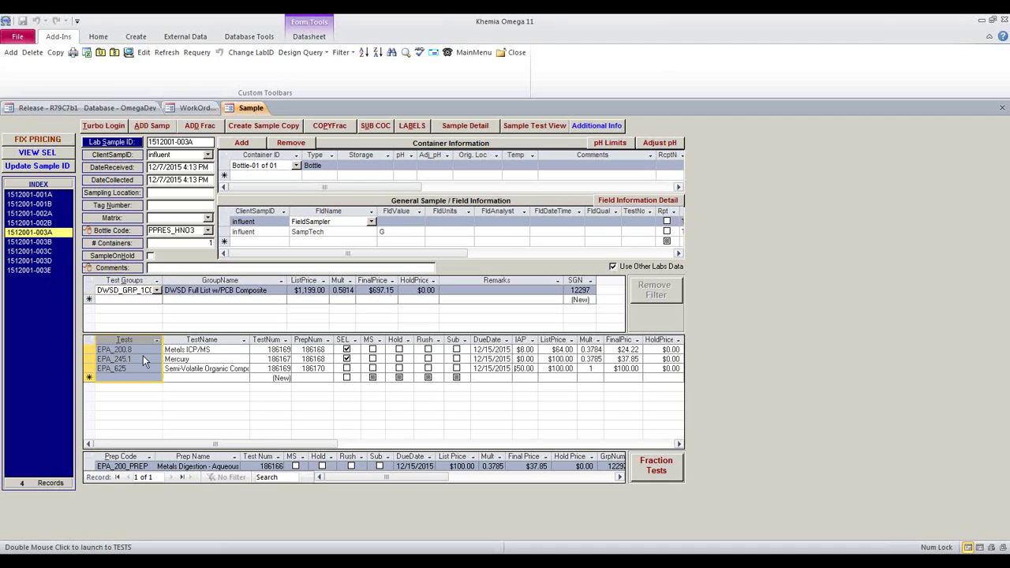
Review the analyte selection of the influent sample's fraction A tests and set the fraction's matrix to Aqueous
{"action": "left_click", "coordinate": [343, 340]}
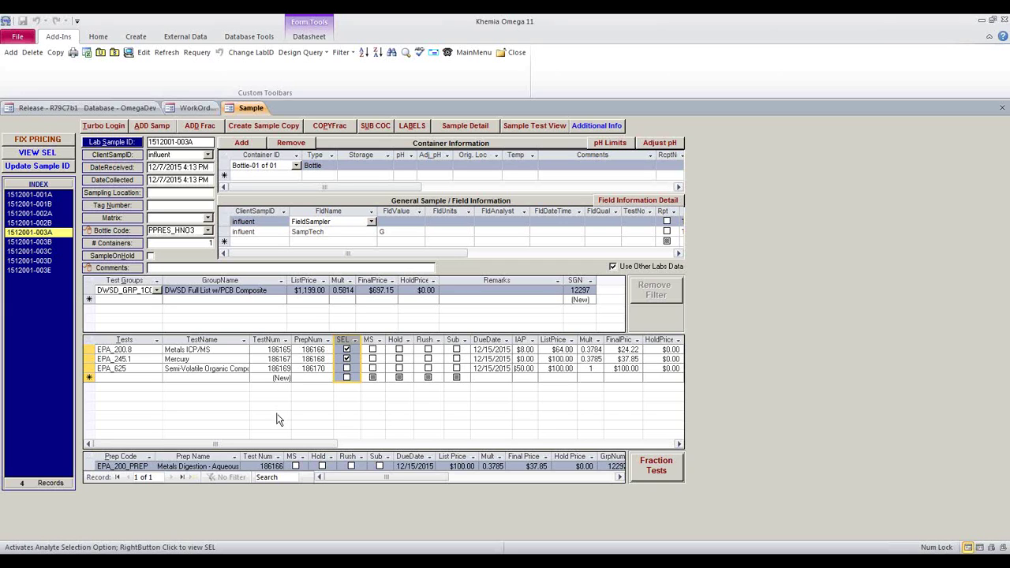
{"action": "left_click", "coordinate": [156, 218]}
{"action": "type", "text": "a"}
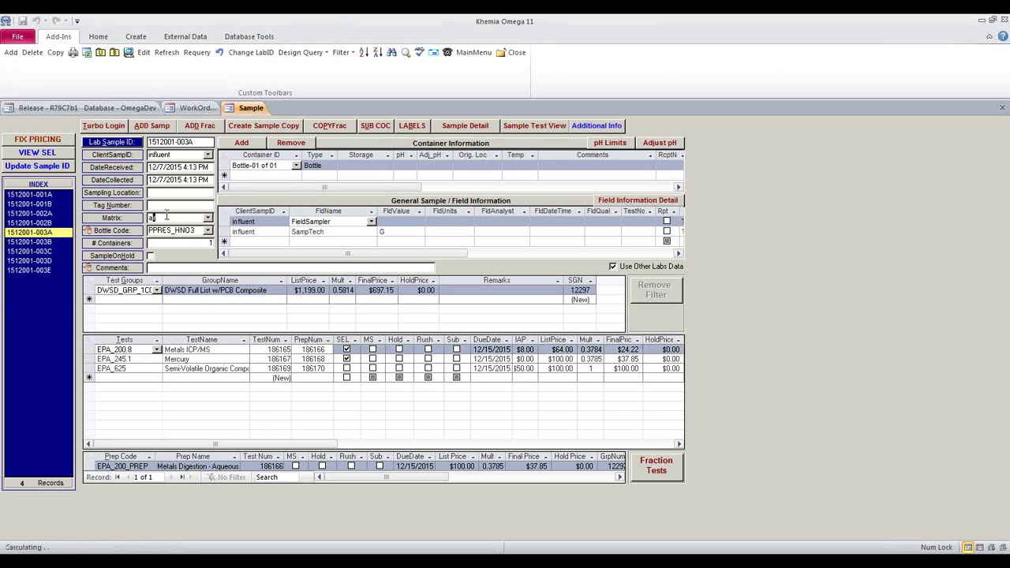
{"action": "key", "text": "Tab"}
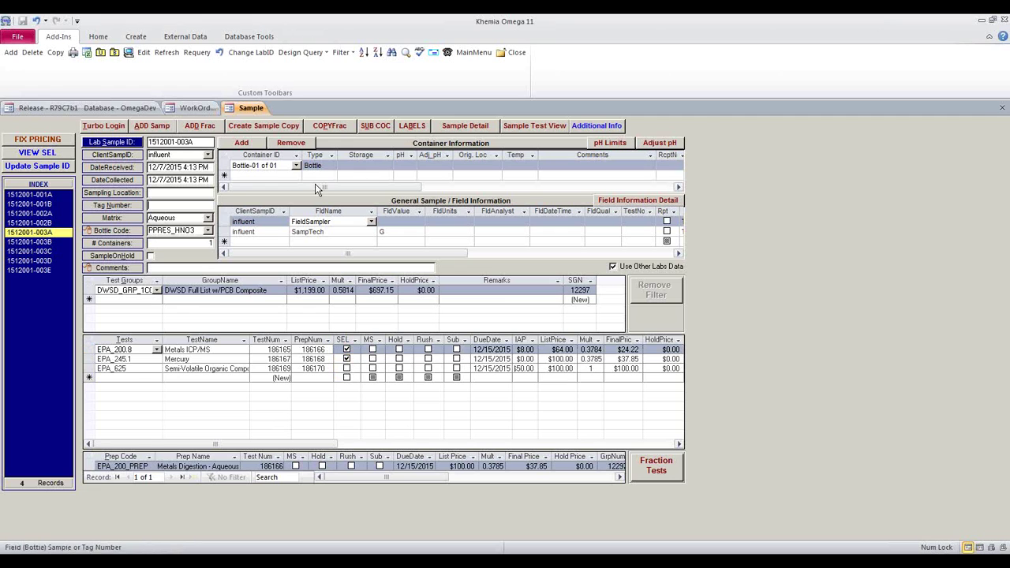
Close the sample form and examine the work order's sample status by client sample ID, test code and test name
{"action": "left_click", "coordinate": [1001, 112]}
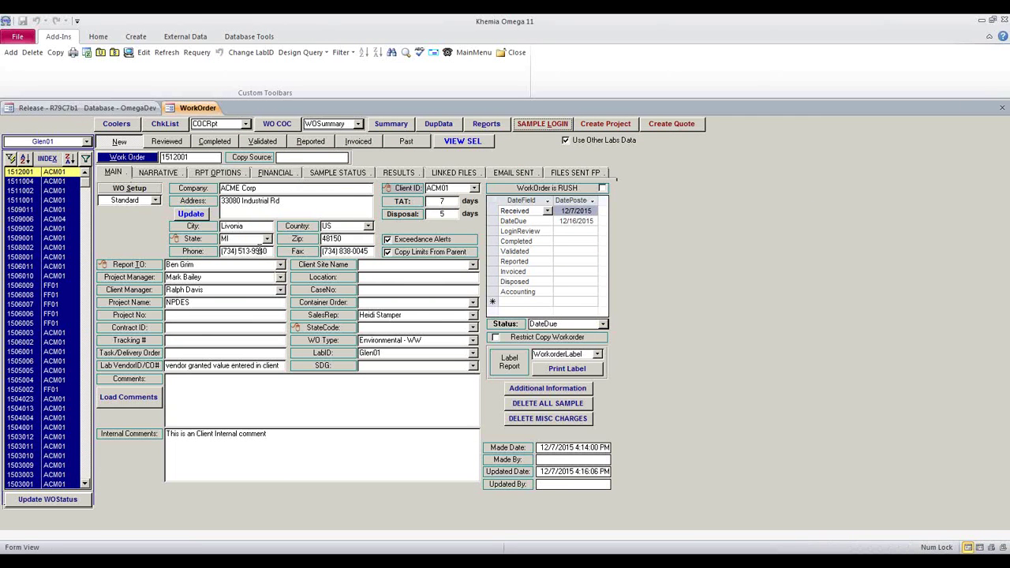
{"action": "left_click", "coordinate": [362, 173]}
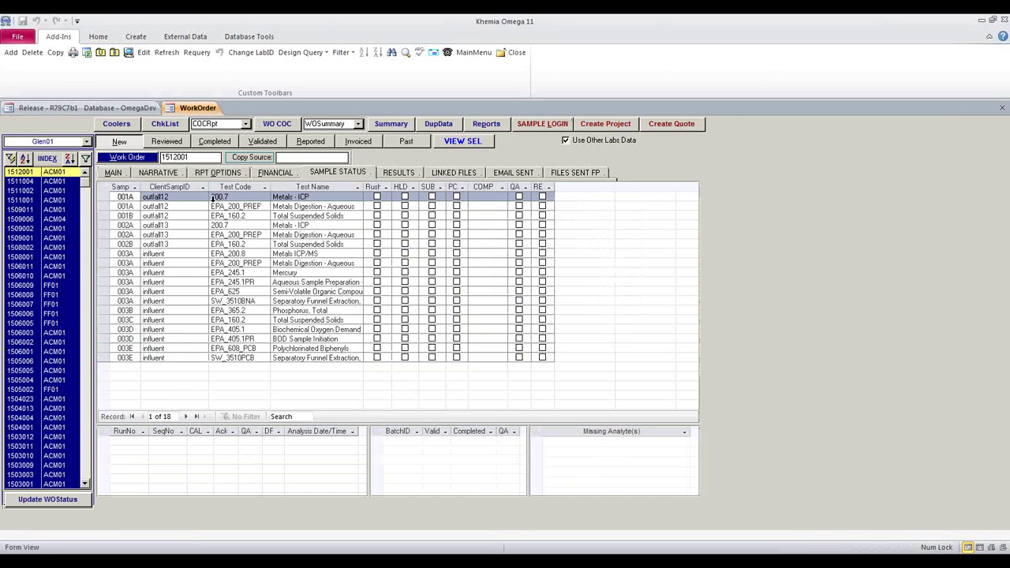
{"action": "left_click_drag", "start_coordinate": [171, 187], "coordinate": [313, 183]}
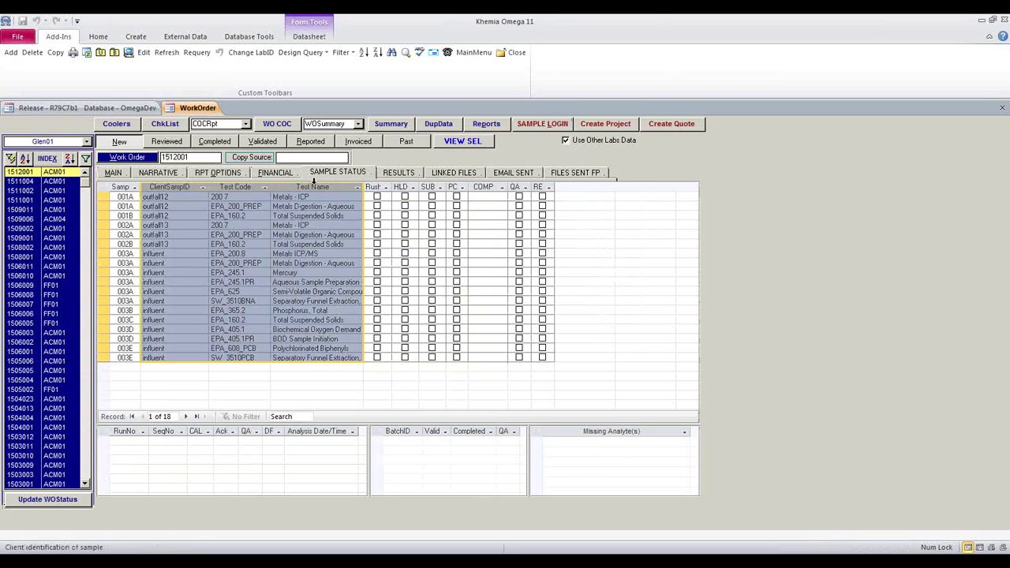
Review the work order's financial details and add an Equipment charge as a miscellaneous charge
{"action": "left_click", "coordinate": [283, 173]}
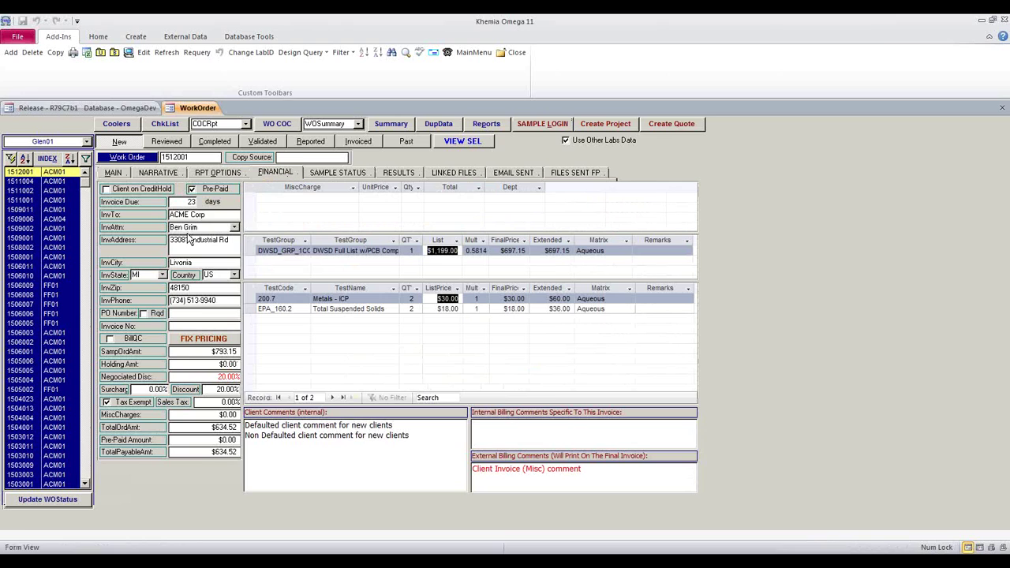
{"action": "left_click", "coordinate": [180, 313]}
{"action": "left_click_drag", "start_coordinate": [206, 452], "coordinate": [238, 451]}
{"action": "left_click", "coordinate": [353, 198]}
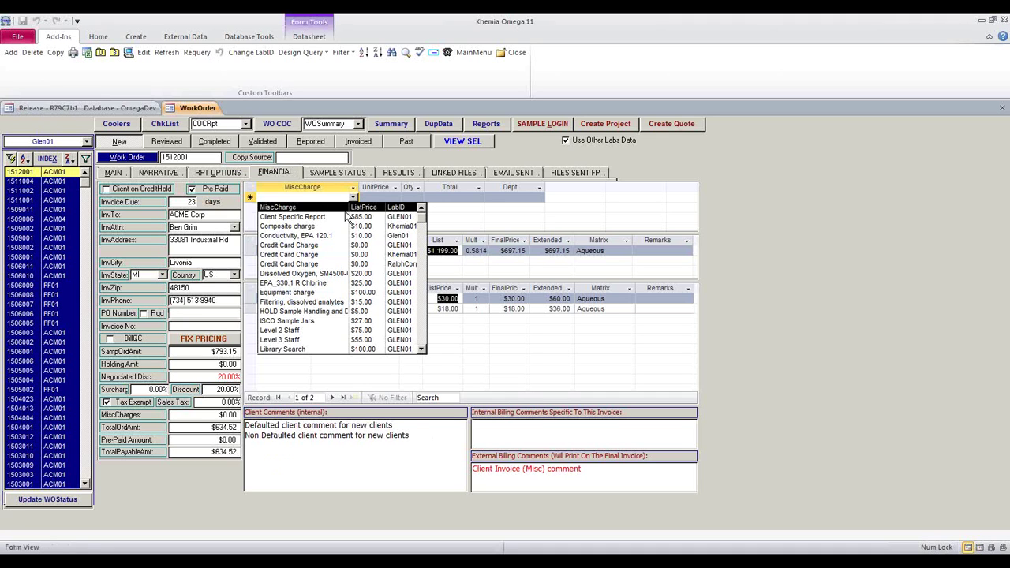
{"action": "left_click", "coordinate": [316, 293]}
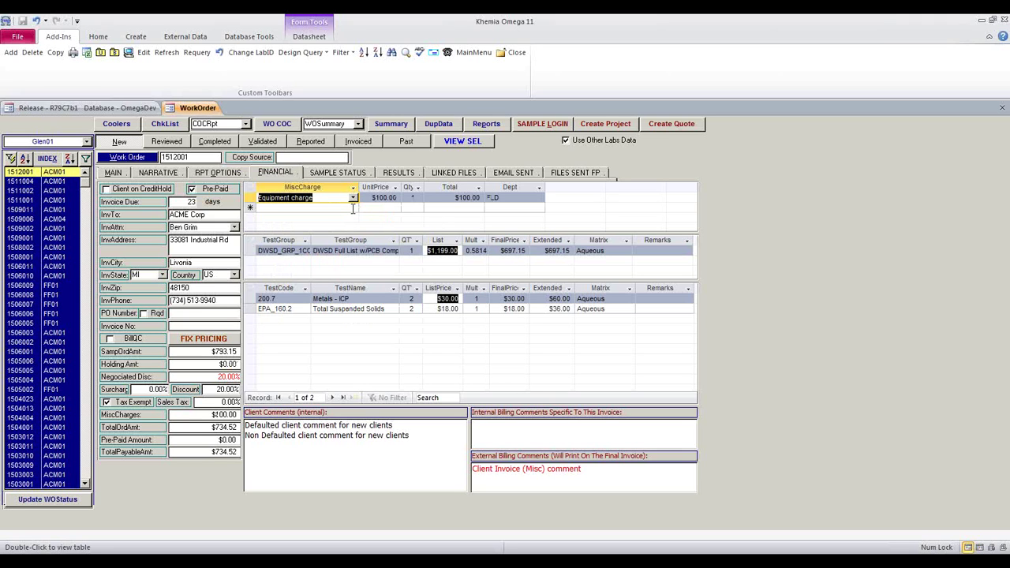
In the sample receipt checklist, record a sample temperature of 3 to 5 °C and add cooler 456 with temperature 4 and condition Good
{"action": "left_click", "coordinate": [173, 128]}
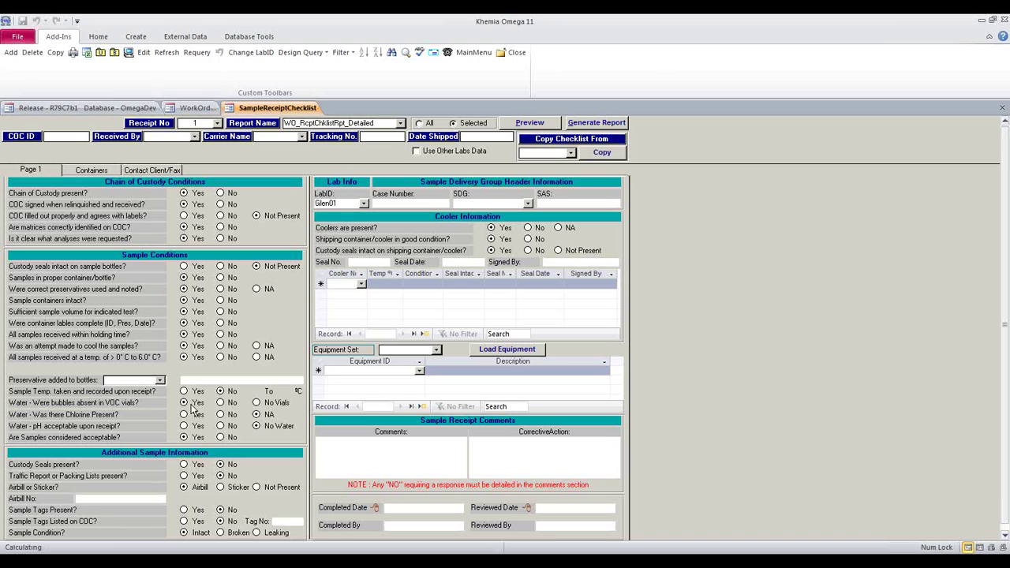
{"action": "left_click", "coordinate": [249, 393]}
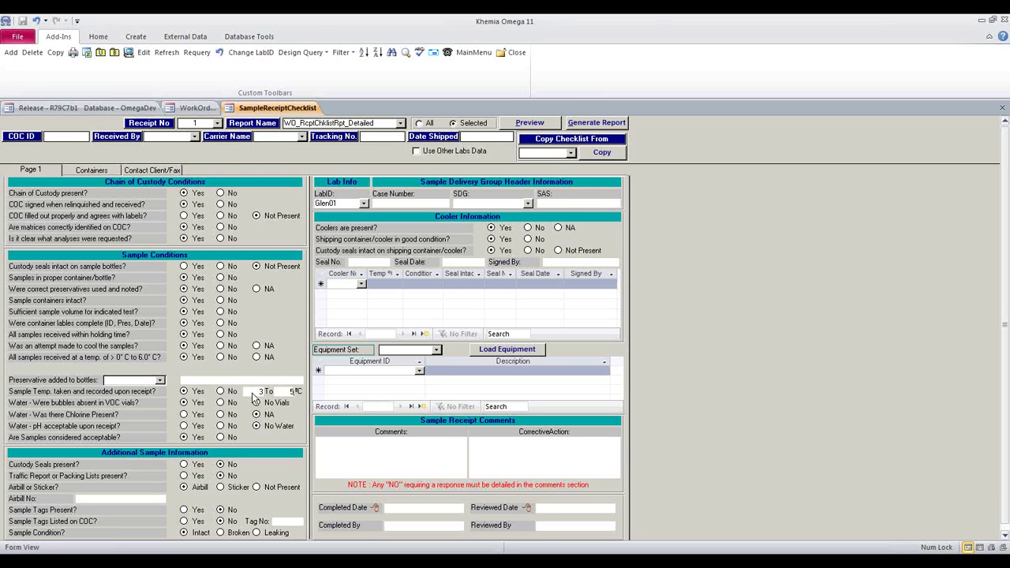
{"action": "left_click", "coordinate": [335, 283]}
{"action": "type", "text": "456"}
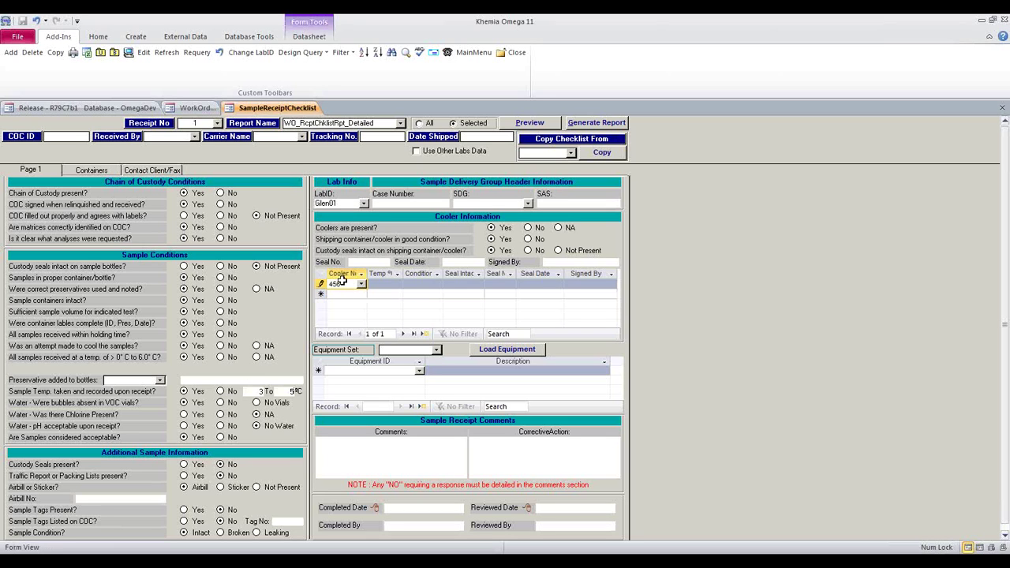
{"action": "left_click", "coordinate": [384, 286]}
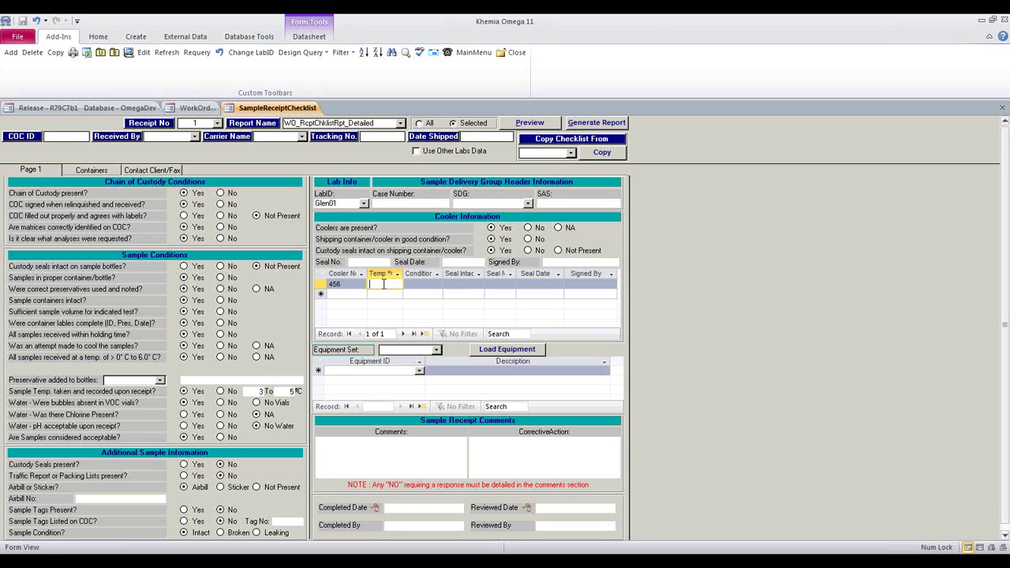
{"action": "left_click", "coordinate": [437, 284]}
{"action": "left_click", "coordinate": [433, 303]}
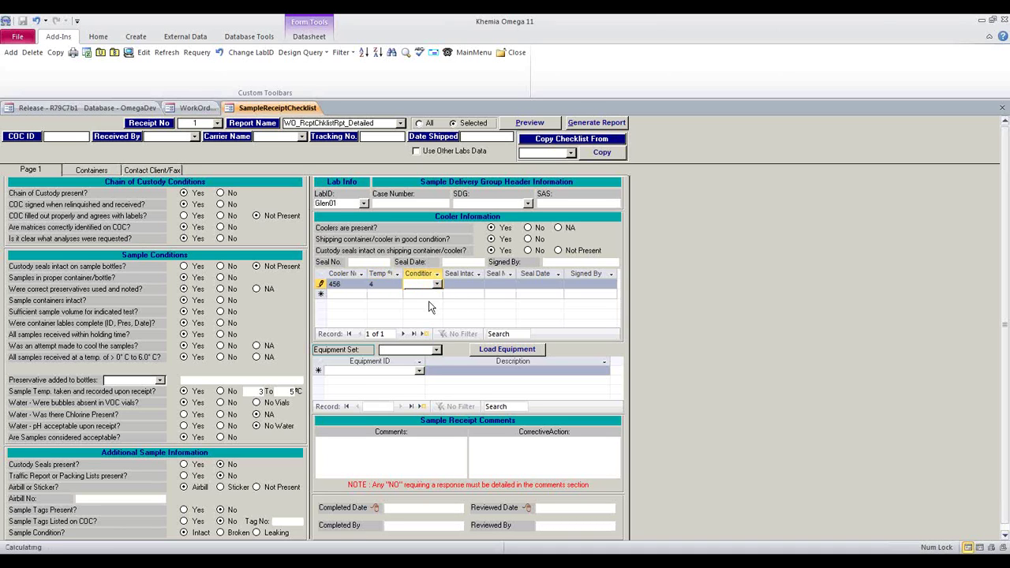
Enable the use of other labs' data and add equipment Isco01 to the checklist
{"action": "left_click", "coordinate": [419, 371]}
{"action": "type", "text": "isl"}
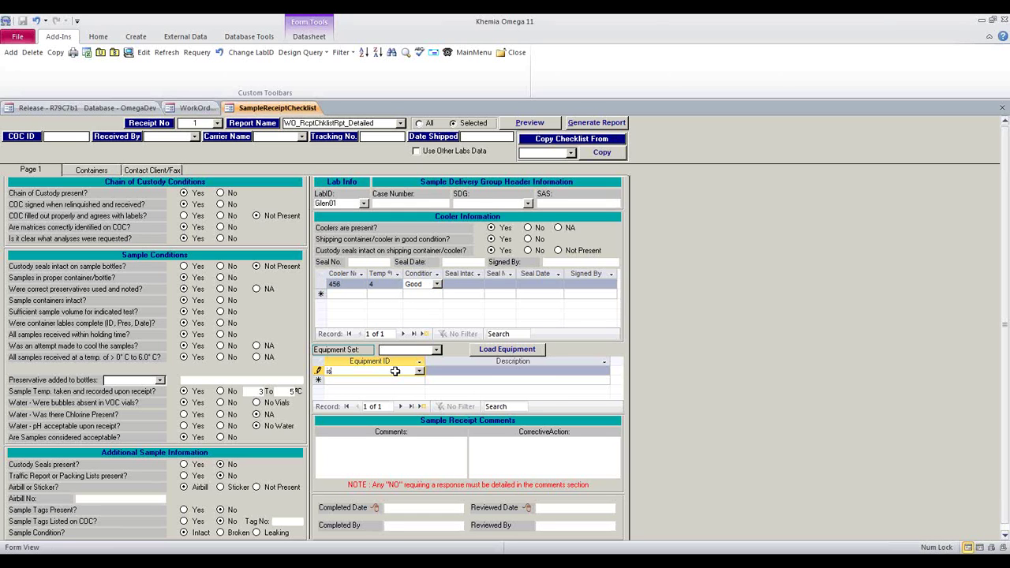
{"action": "left_click", "coordinate": [416, 151]}
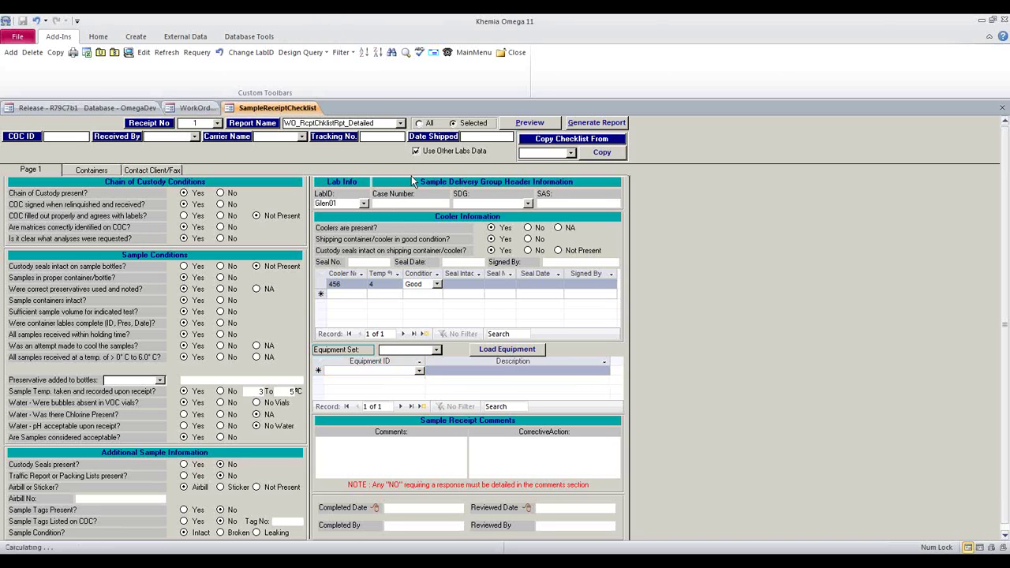
{"action": "left_click", "coordinate": [404, 371]}
{"action": "type", "text": "isco01"}
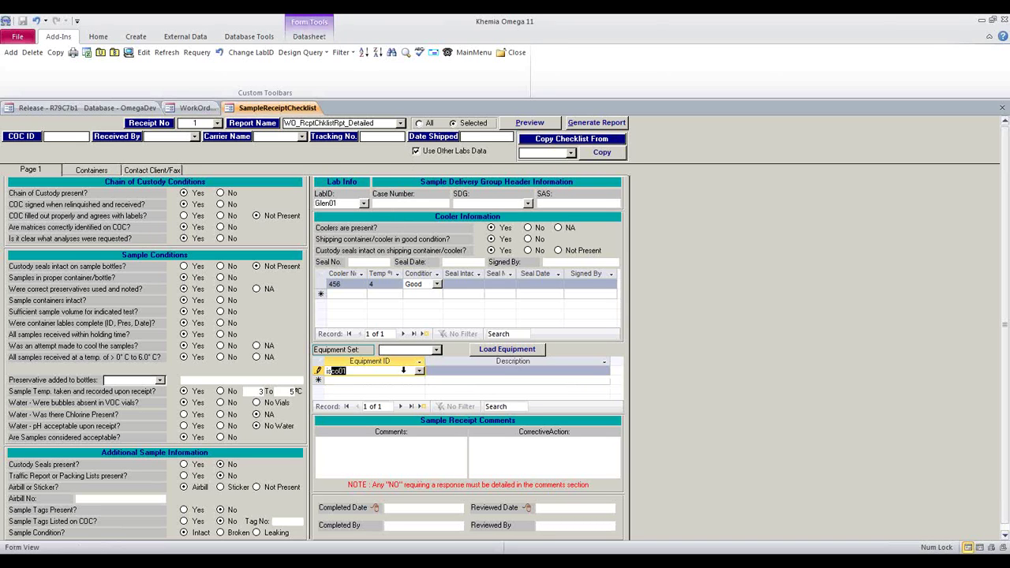
{"action": "key", "text": "Tab"}
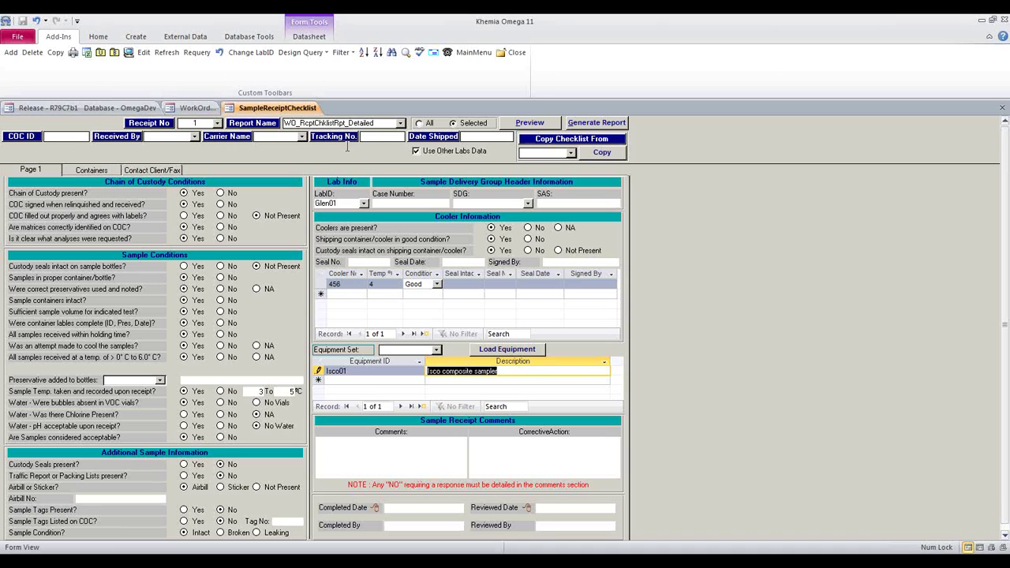
Check the available carrier names and choose the person who received the samples
{"action": "left_click", "coordinate": [373, 137]}
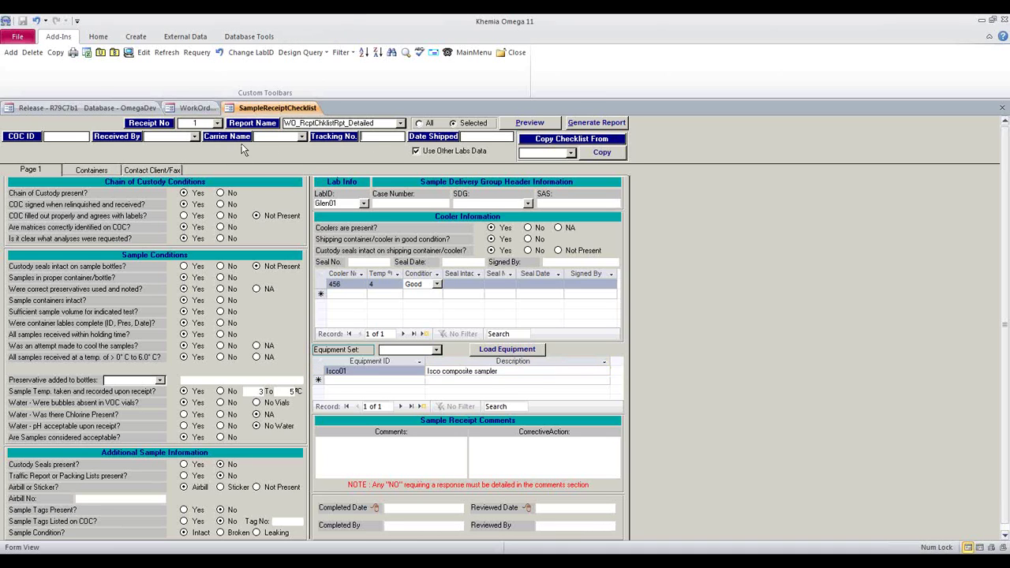
{"action": "left_click", "coordinate": [301, 137]}
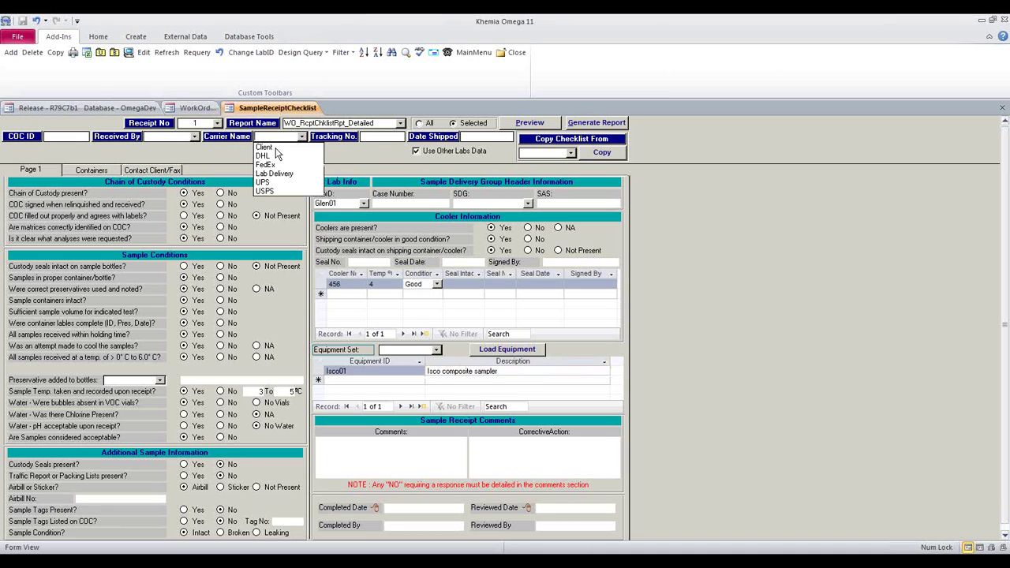
{"action": "left_click", "coordinate": [225, 153]}
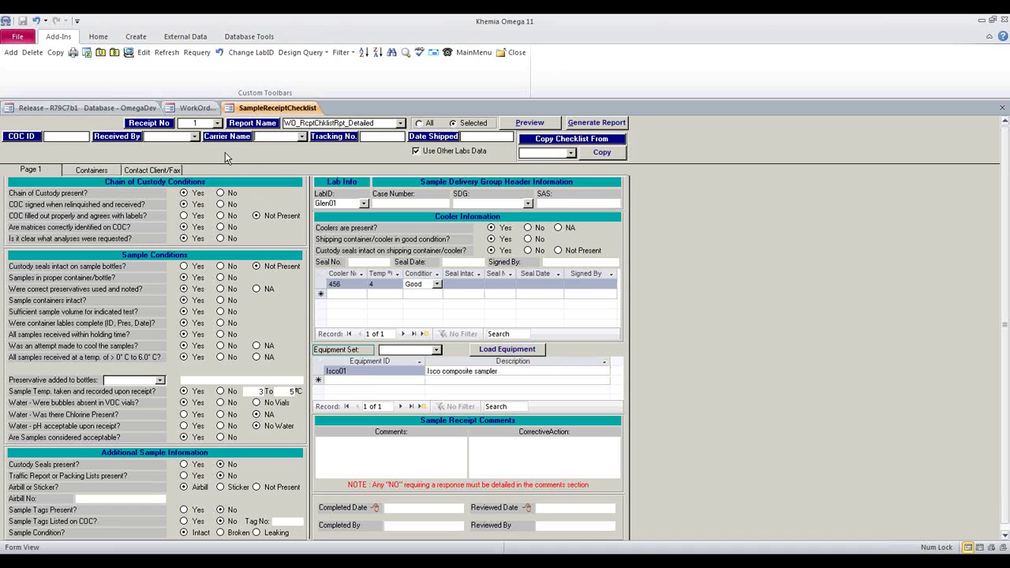
{"action": "left_click", "coordinate": [194, 137]}
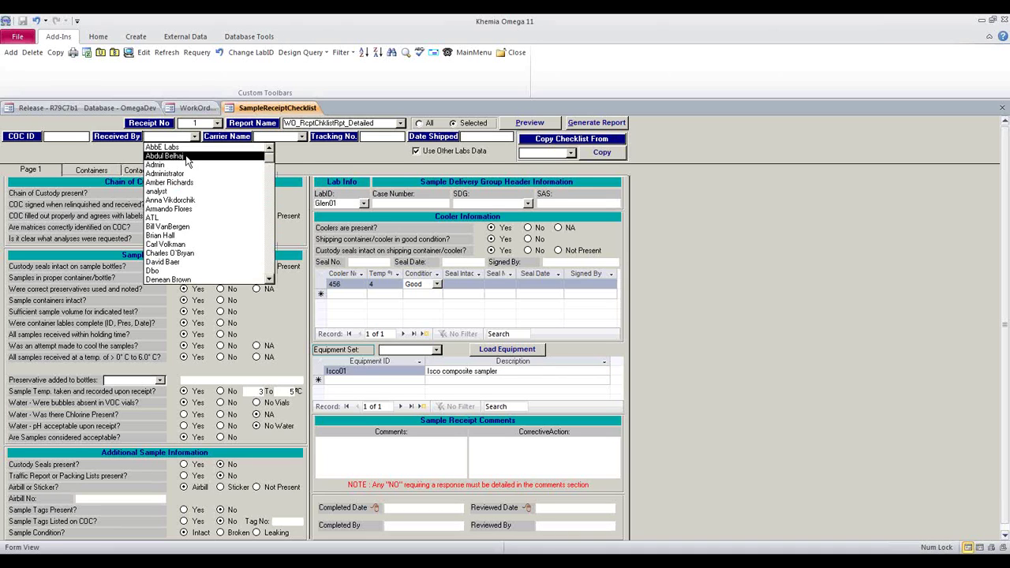
{"action": "left_click", "coordinate": [187, 157]}
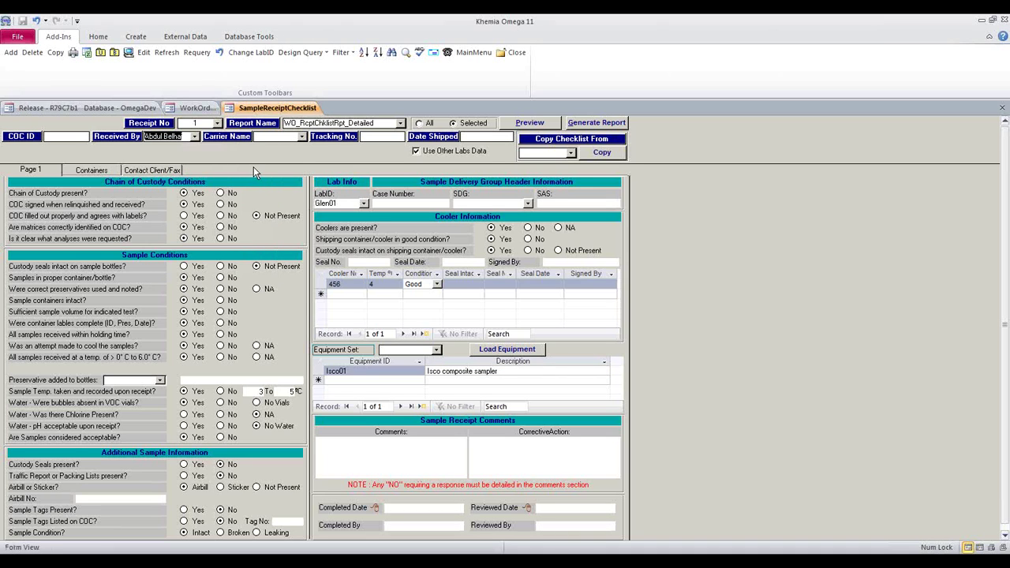
Assign receipt 1, cooler 456 and the checklist minimum temperature to all containers, and comment "cap was loose" on the 003A container
{"action": "left_click", "coordinate": [106, 171]}
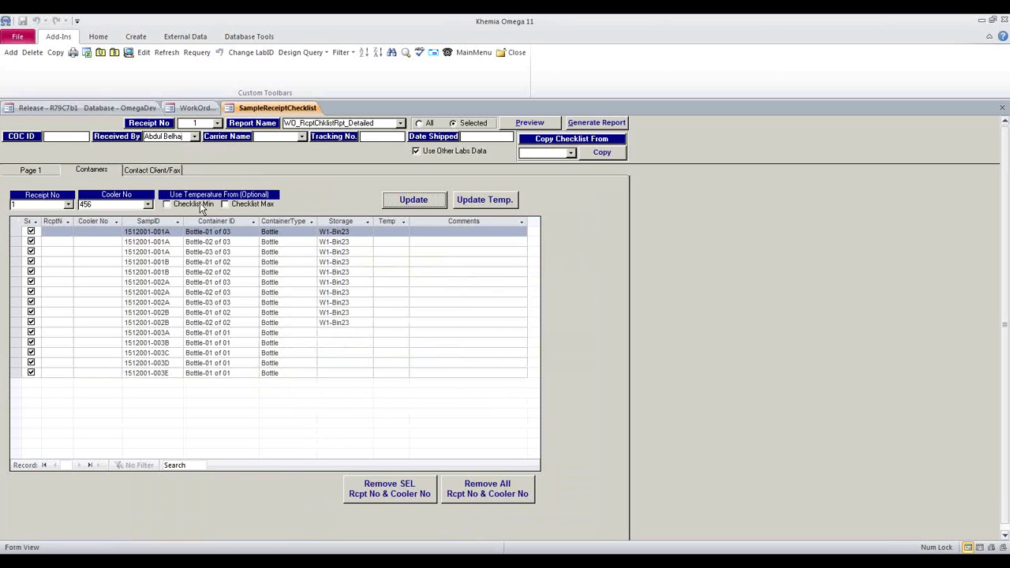
{"action": "left_click", "coordinate": [166, 204]}
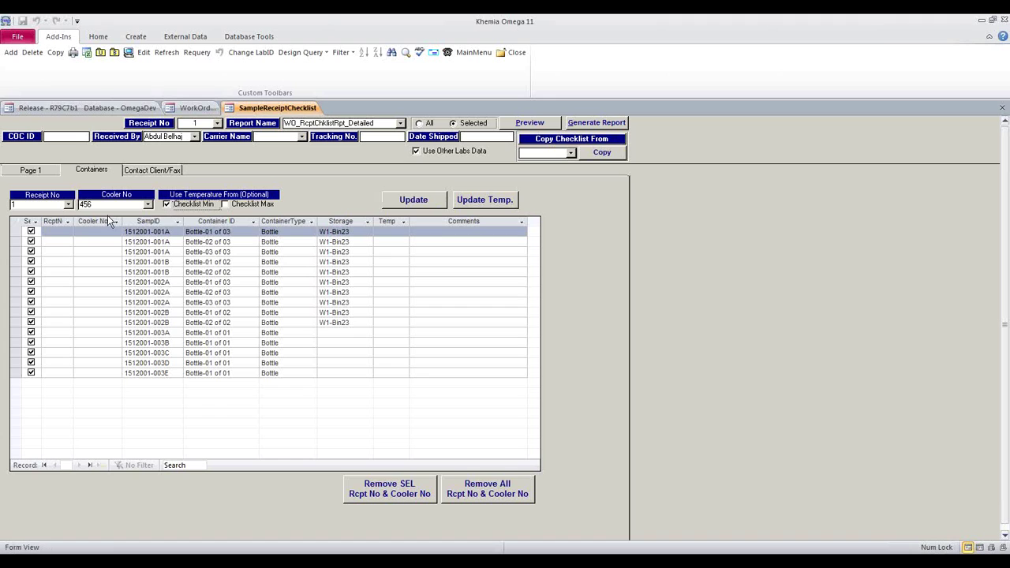
{"action": "left_click", "coordinate": [56, 221]}
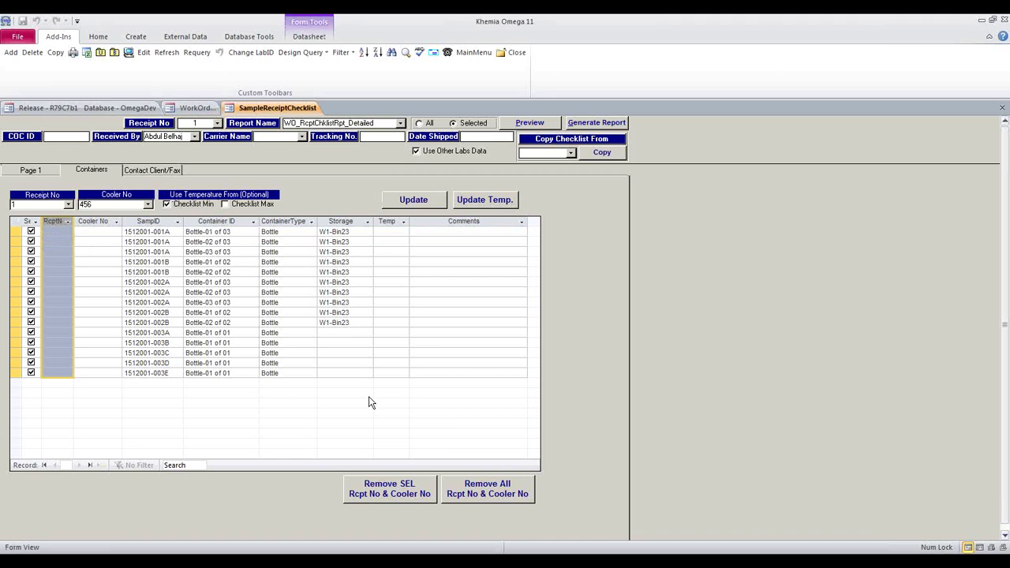
{"action": "left_click", "coordinate": [432, 201]}
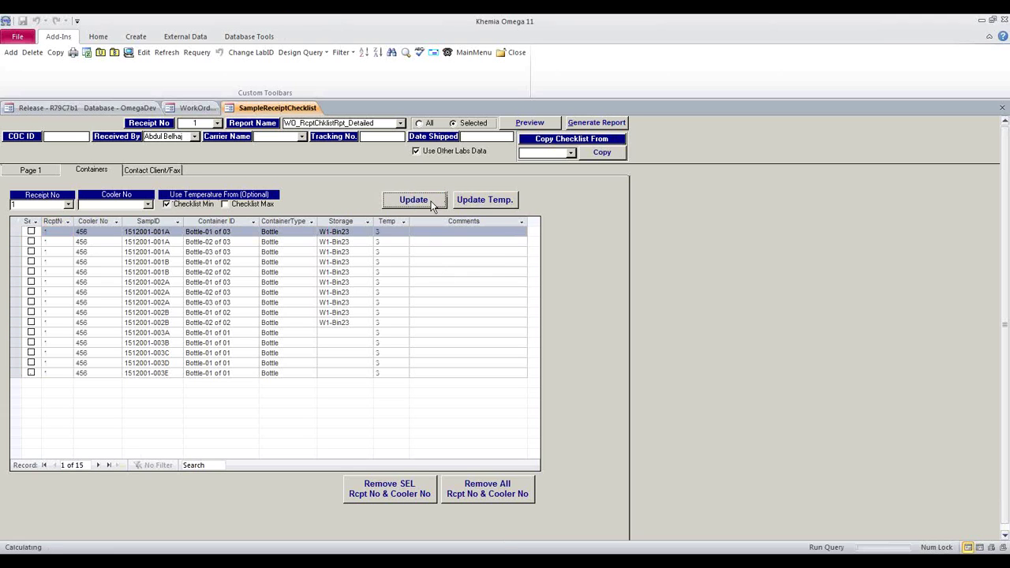
{"action": "left_click", "coordinate": [427, 333]}
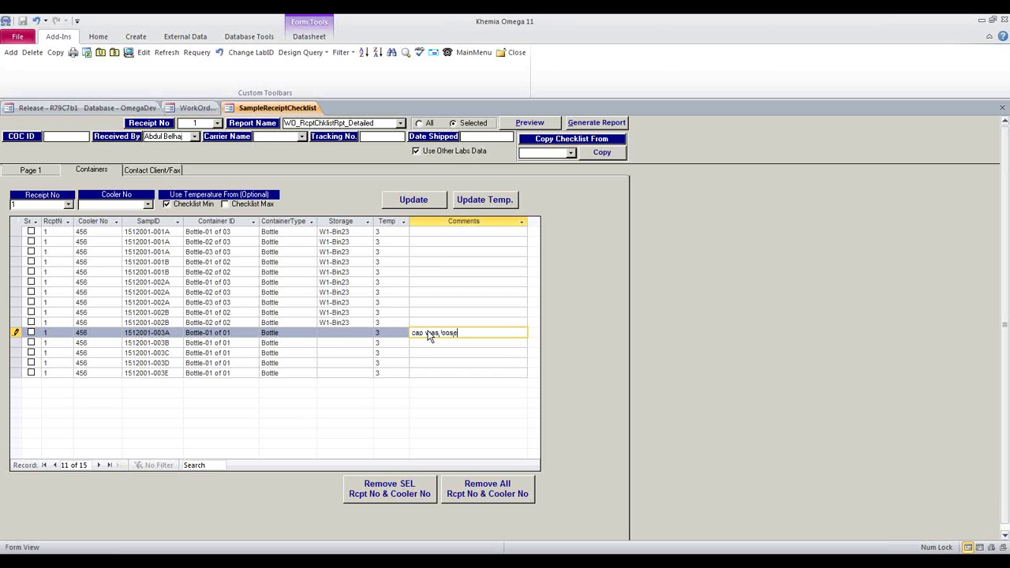
{"action": "left_click", "coordinate": [470, 322]}
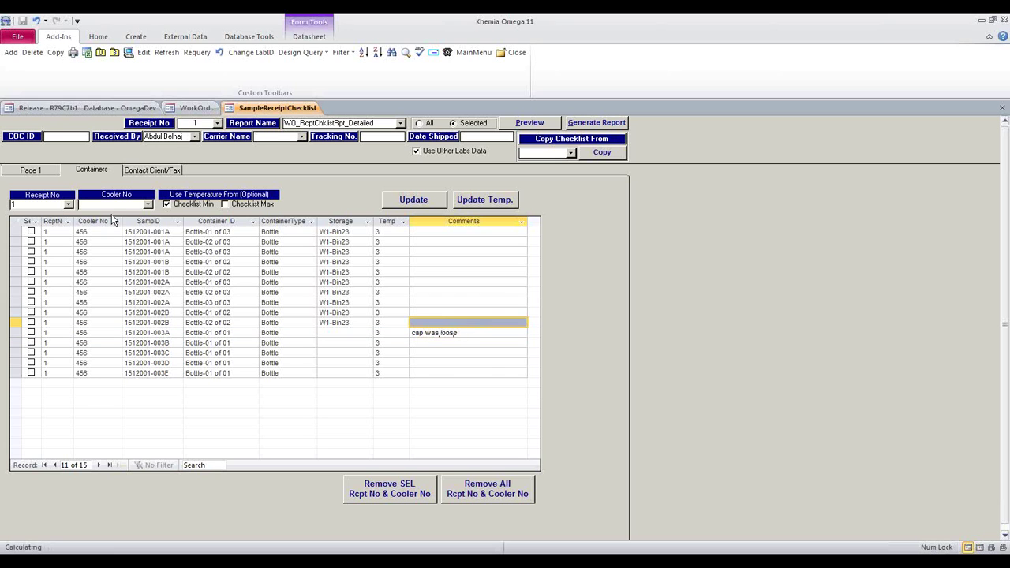
Sign off the receipt checklist as completed with the lab password, then close and reopen the checklist
{"action": "left_click", "coordinate": [42, 171]}
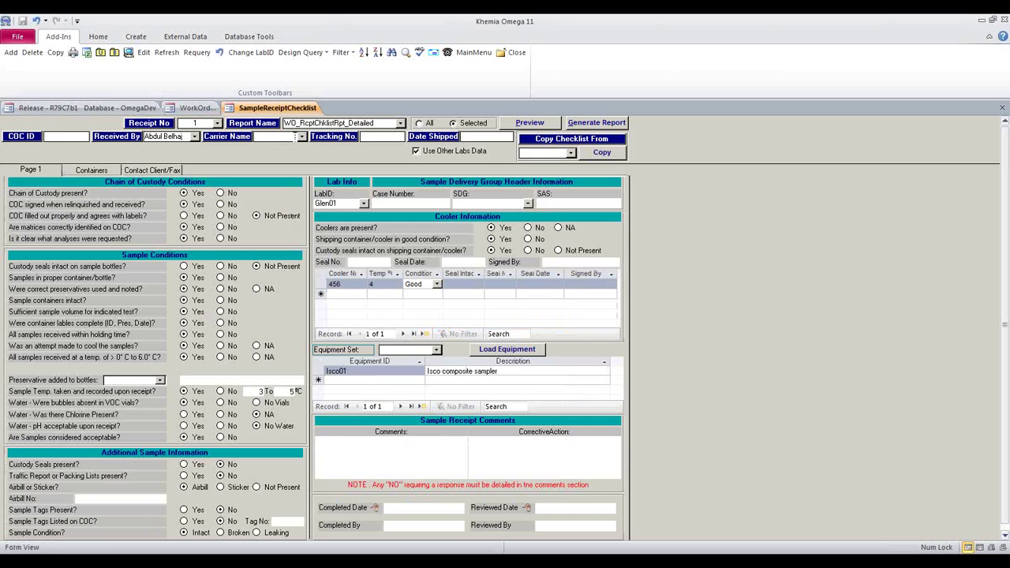
{"action": "left_click", "coordinate": [409, 513]}
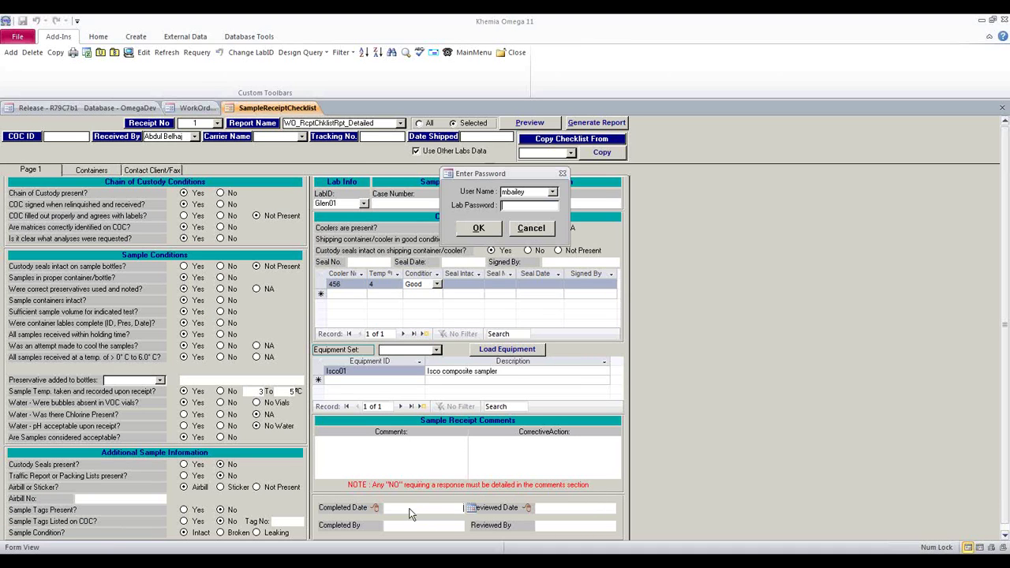
{"action": "type", "text": "*****"}
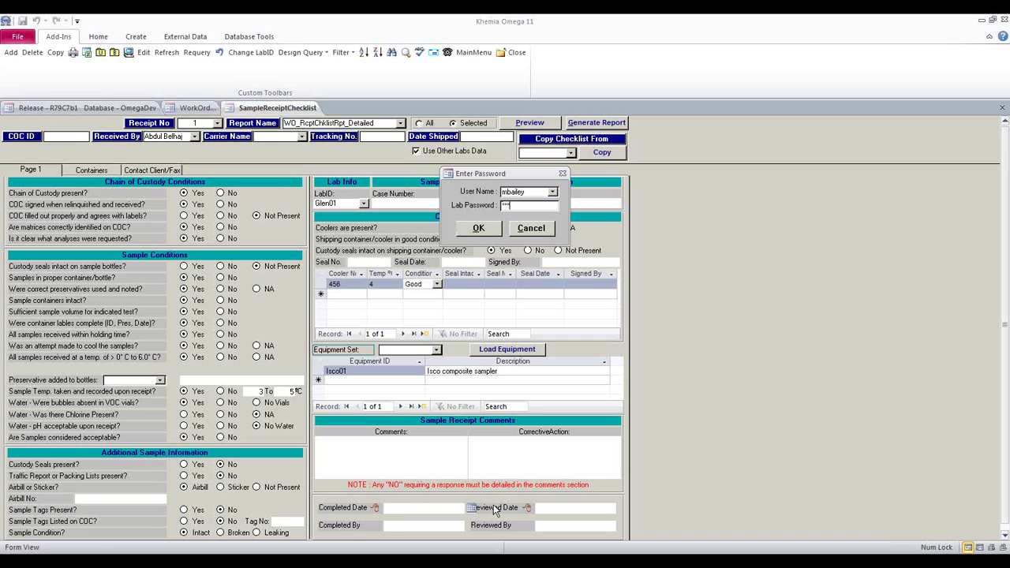
{"action": "key", "text": "Return"}
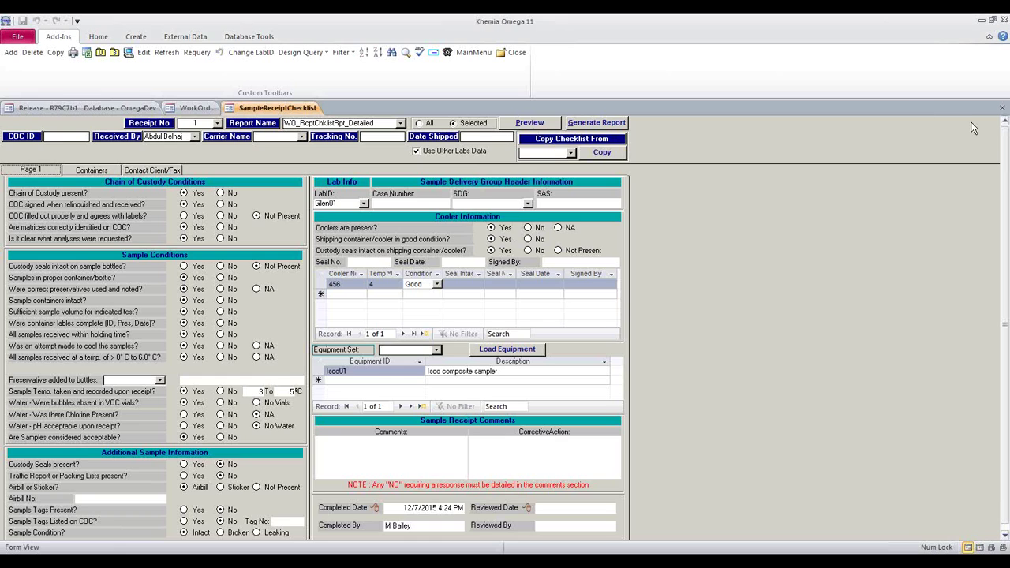
{"action": "left_click", "coordinate": [1002, 108]}
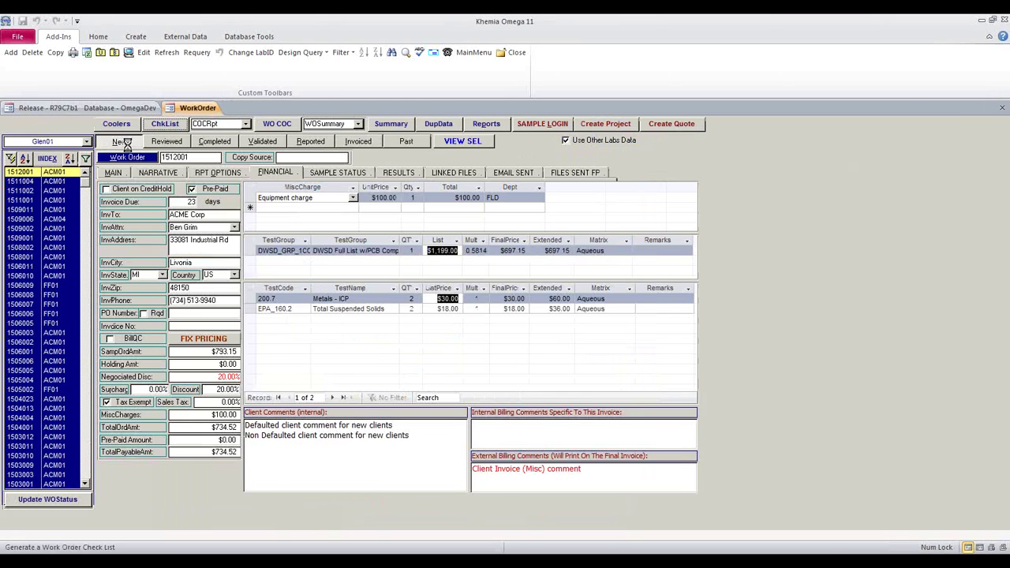
{"action": "left_click", "coordinate": [155, 126]}
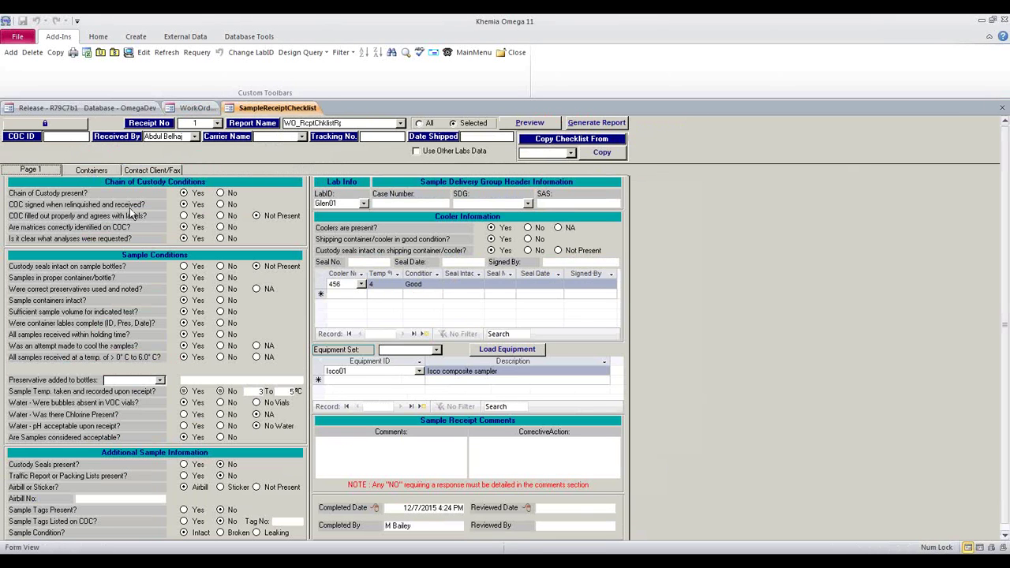
Try changing the COC label agreement answer, then preview both pages of the detailed receipt checklist report and close the report and checklist
{"action": "left_click", "coordinate": [187, 217]}
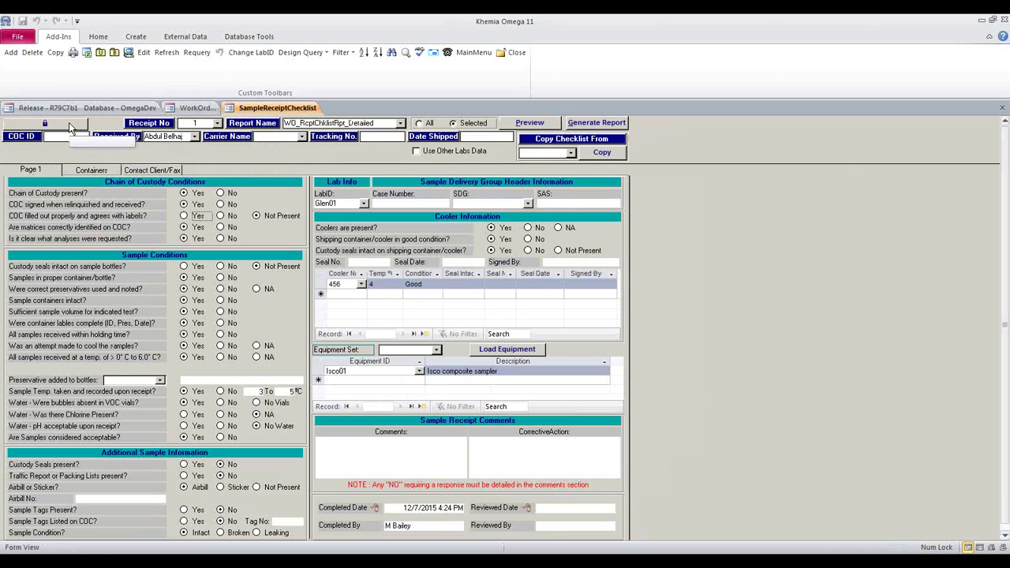
{"action": "left_click", "coordinate": [524, 125]}
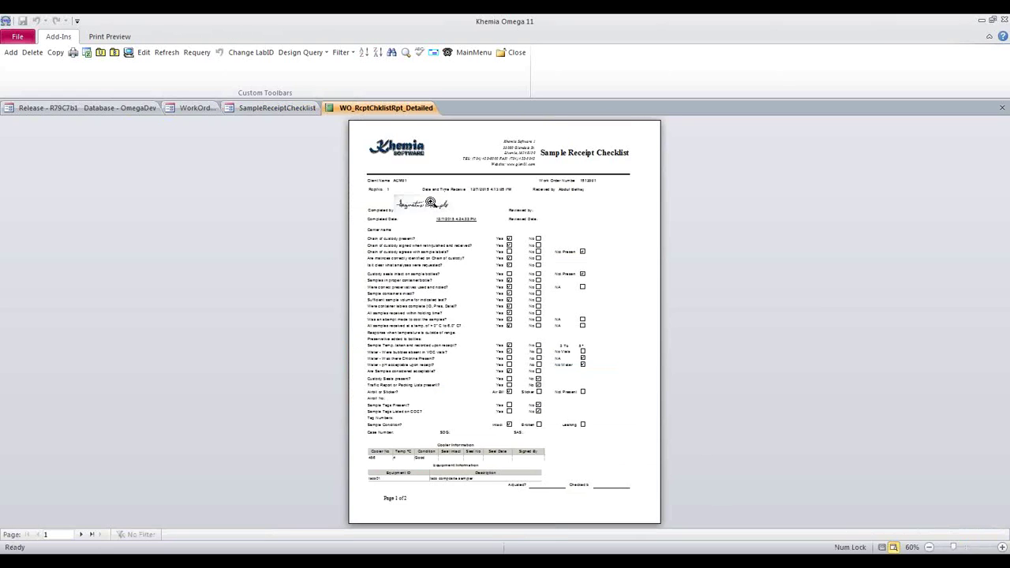
{"action": "left_click", "coordinate": [431, 203]}
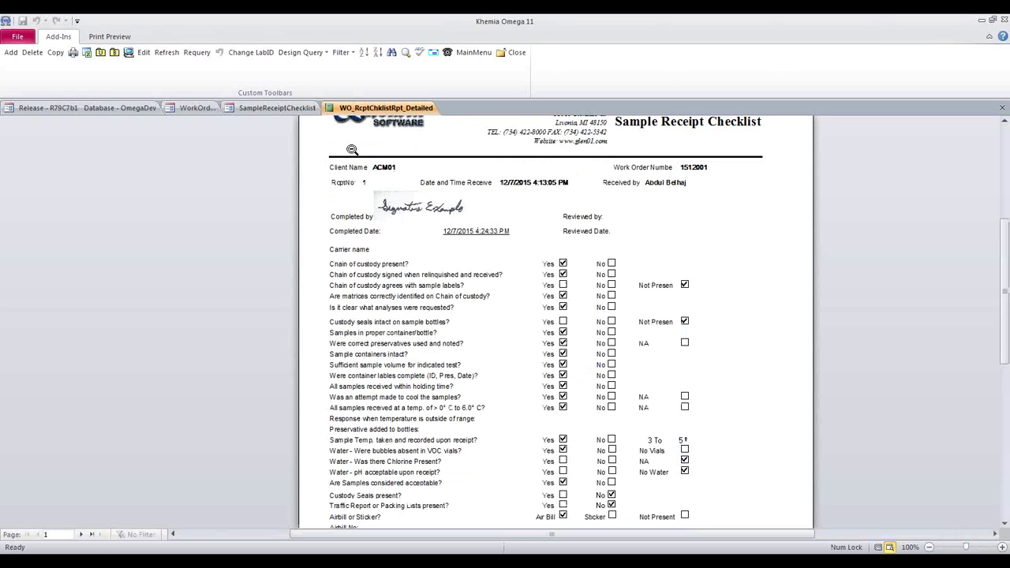
{"action": "left_click", "coordinate": [90, 534]}
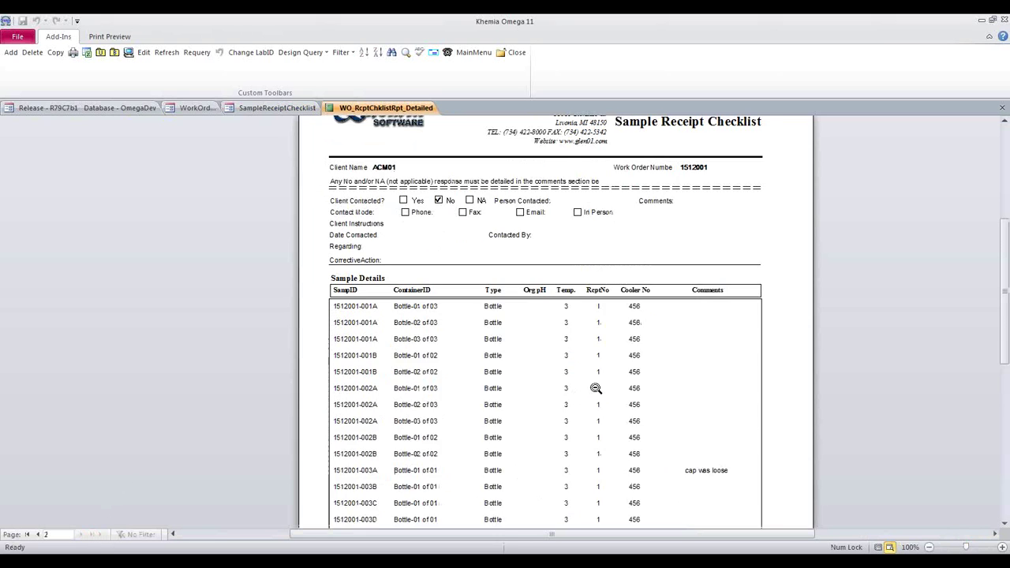
{"action": "scroll", "coordinate": [595, 389], "scroll_direction": "down", "scroll_amount": 3}
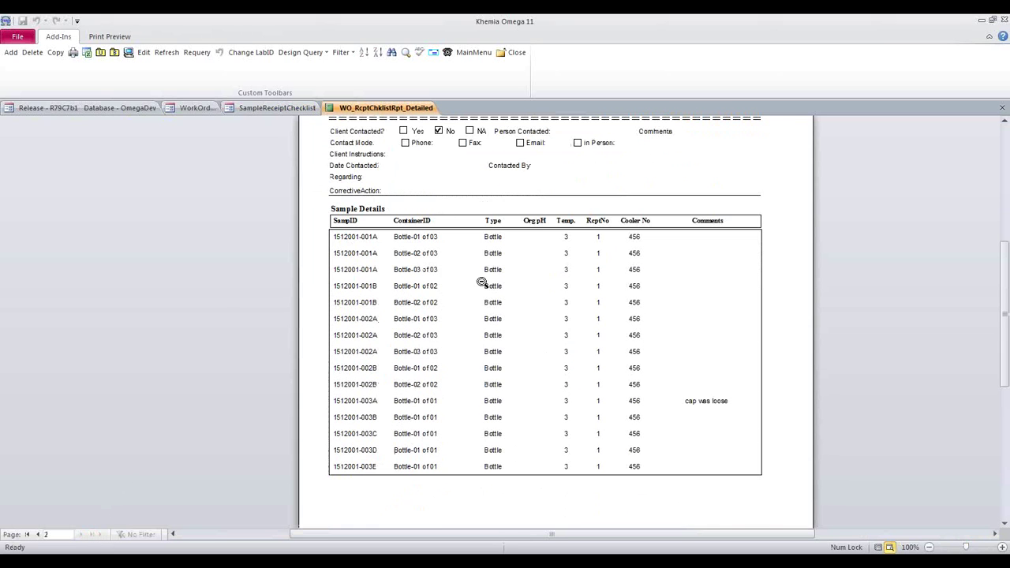
{"action": "scroll", "coordinate": [584, 333], "scroll_direction": "up", "scroll_amount": 5}
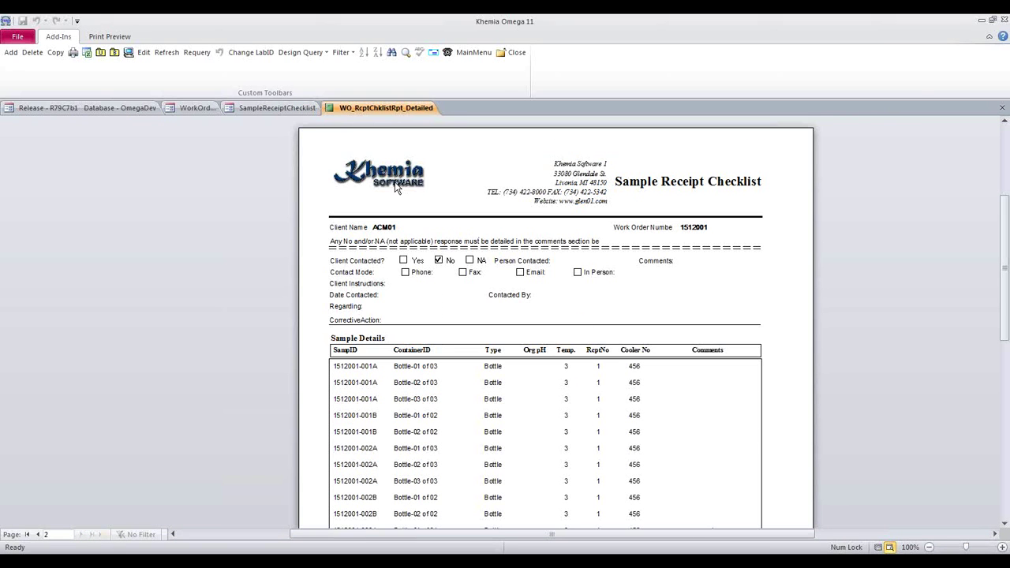
{"action": "left_click", "coordinate": [1001, 107]}
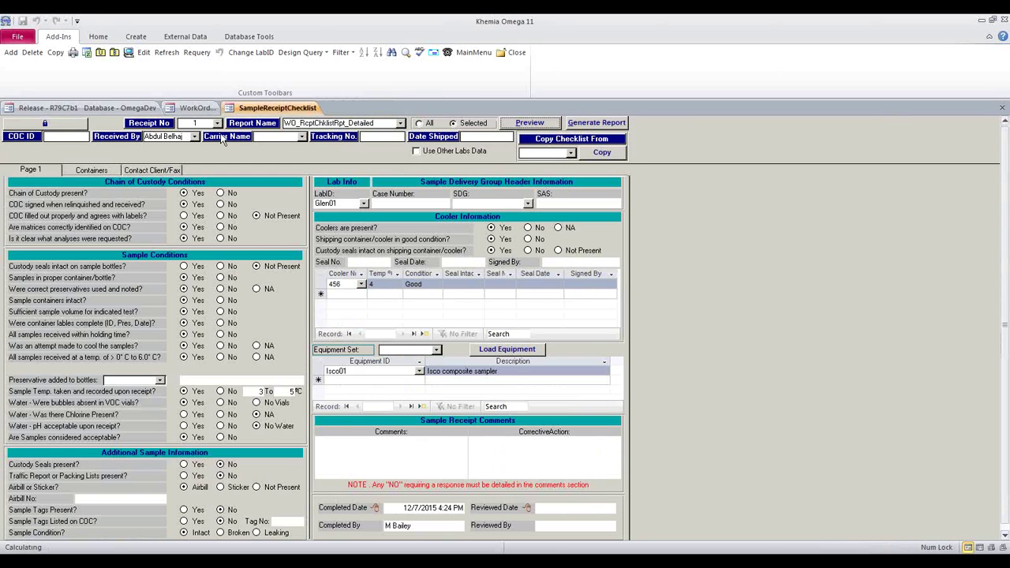
{"action": "left_click", "coordinate": [1002, 107]}
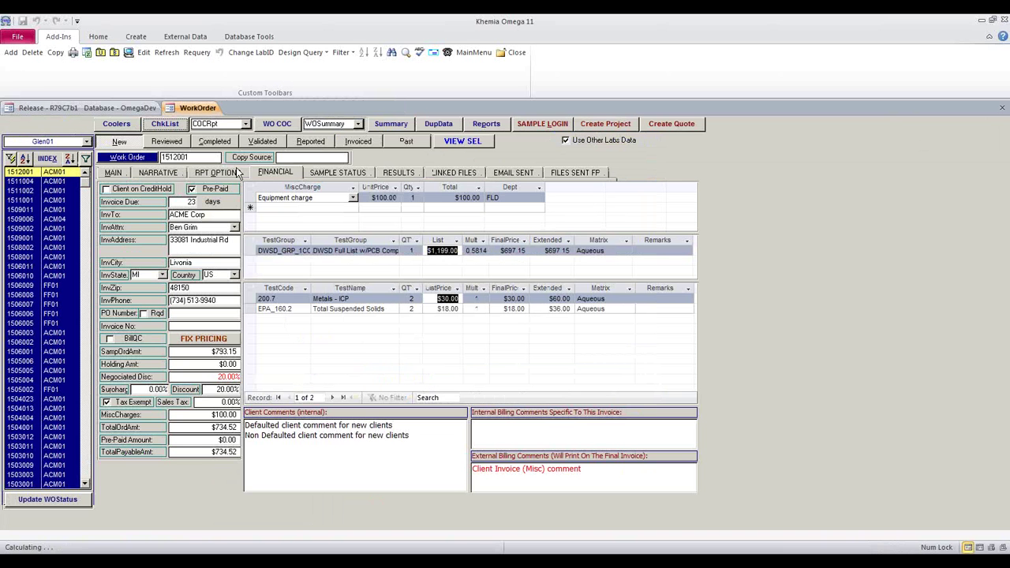
Preview the WOSummary report for the work order, review it enlarged and close it
{"action": "left_click", "coordinate": [165, 124]}
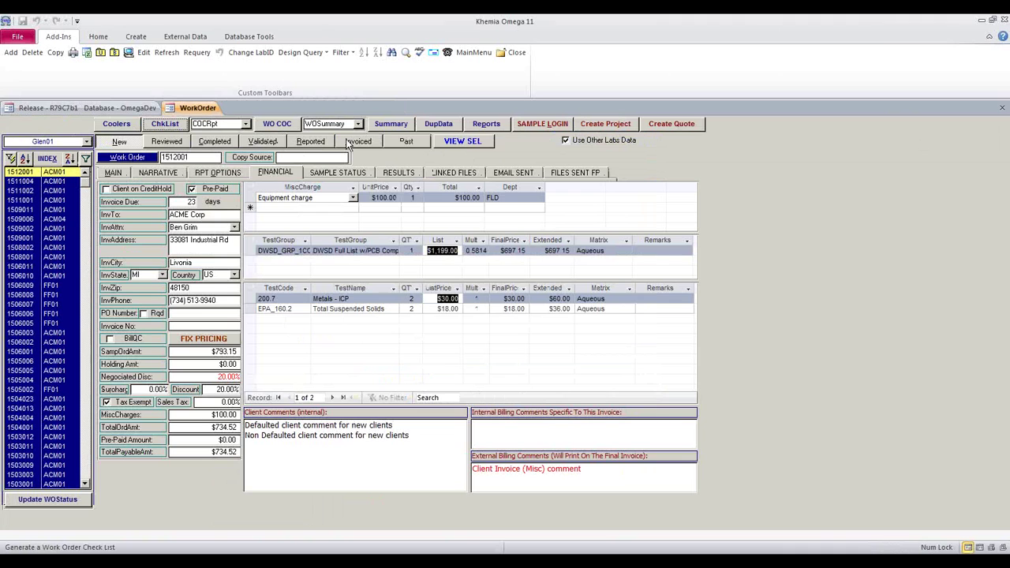
{"action": "left_click", "coordinate": [388, 124]}
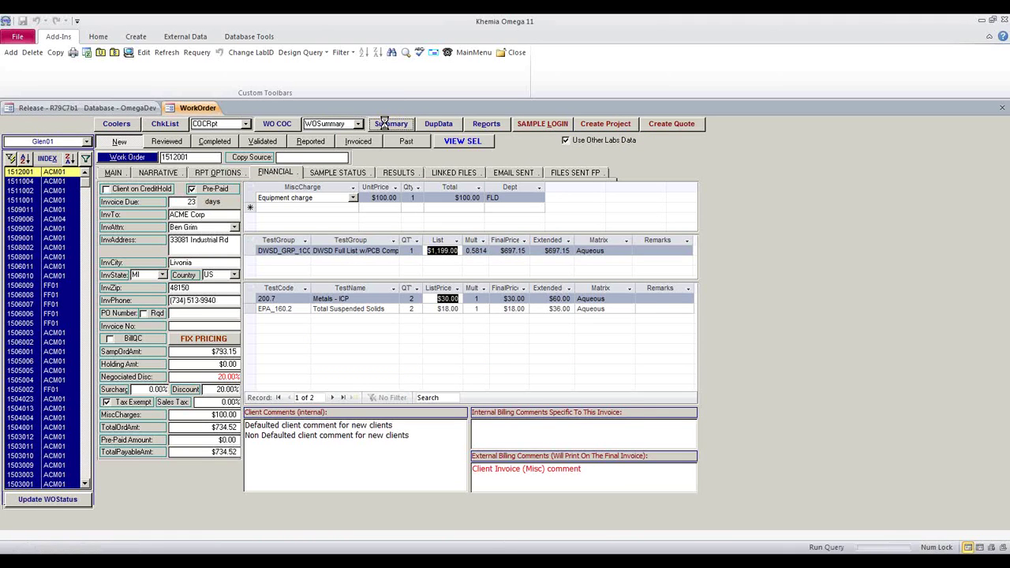
{"action": "left_click", "coordinate": [508, 236]}
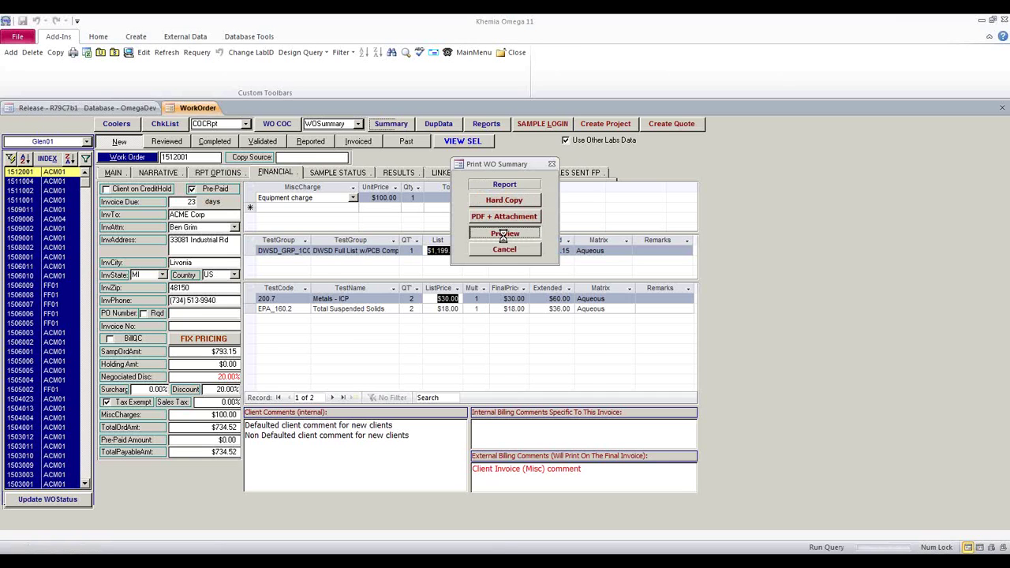
{"action": "left_click", "coordinate": [370, 273]}
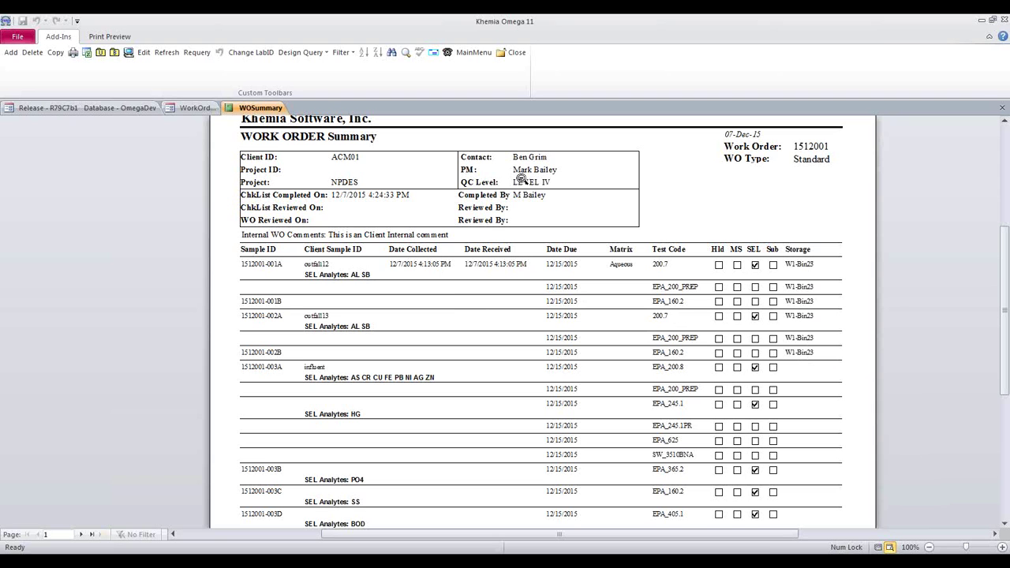
{"action": "left_click", "coordinate": [1001, 108]}
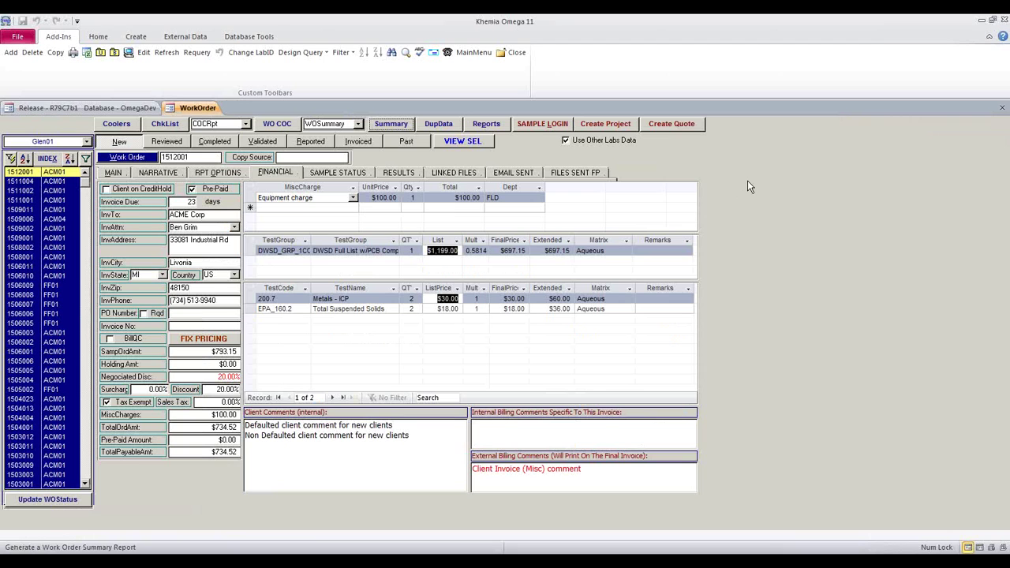
Attach the desktop file "equal dup stored proc 120715.txt" to the work order as an external file of type COC
{"action": "left_click", "coordinate": [456, 174]}
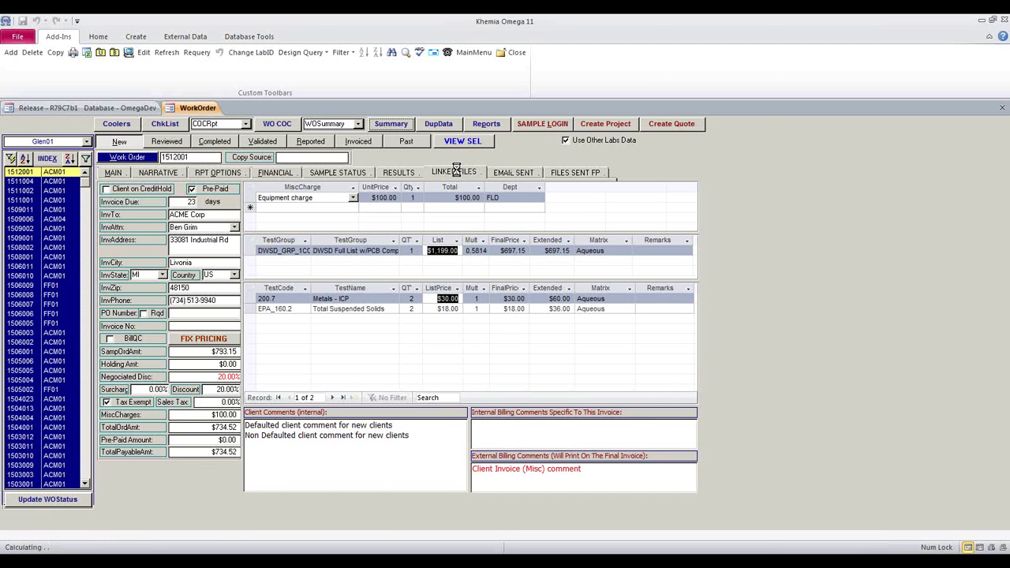
{"action": "left_click", "coordinate": [183, 193]}
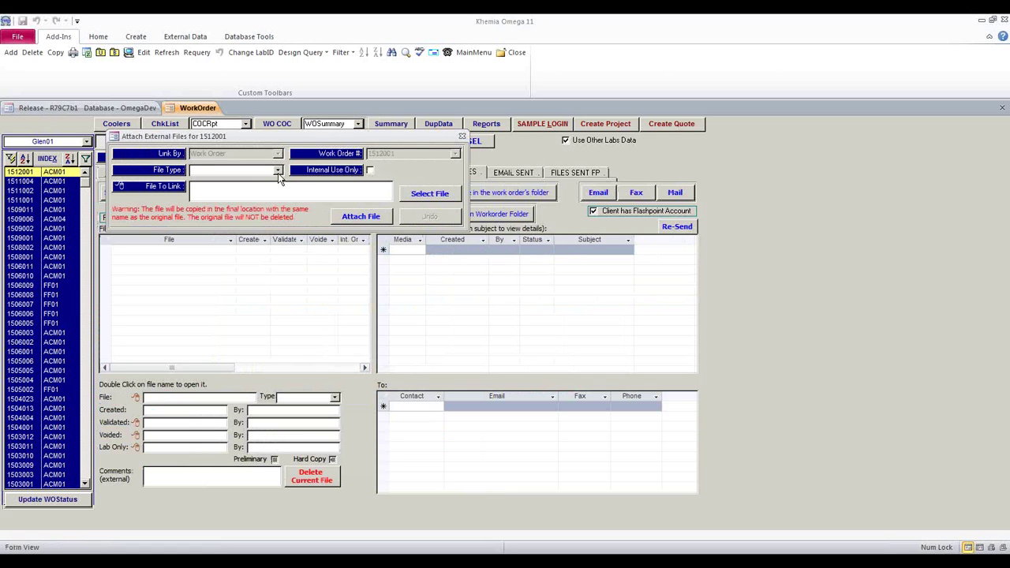
{"action": "left_click", "coordinate": [278, 171]}
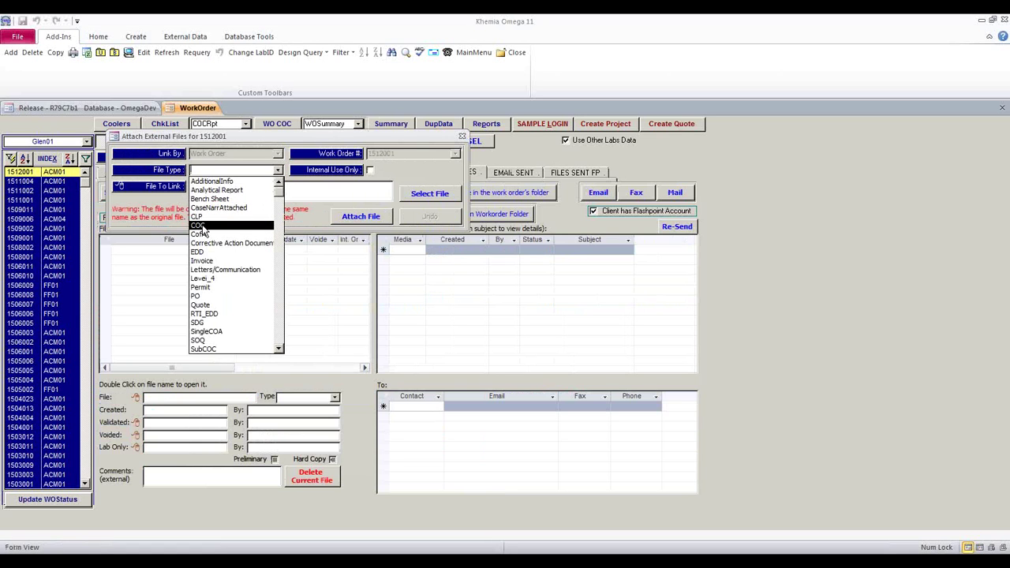
{"action": "left_click", "coordinate": [200, 225]}
{"action": "left_click", "coordinate": [426, 193]}
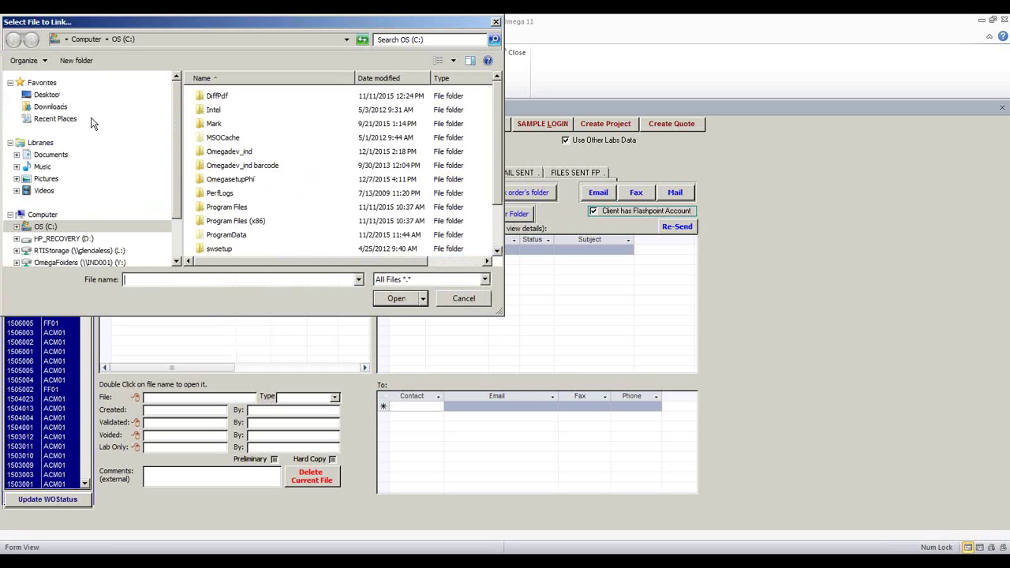
{"action": "left_click", "coordinate": [45, 95]}
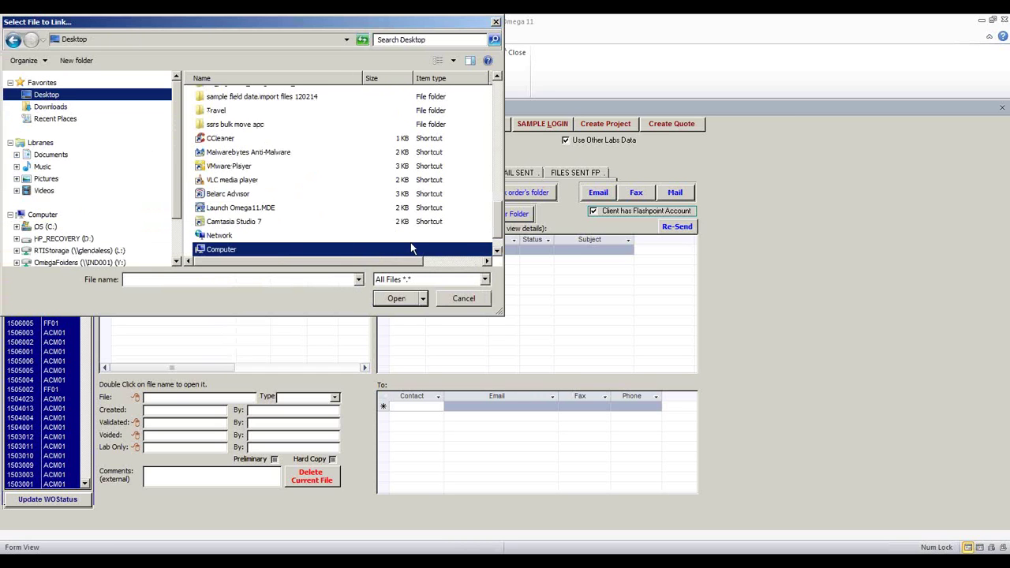
{"action": "scroll", "coordinate": [378, 221], "scroll_direction": "up", "scroll_amount": 10}
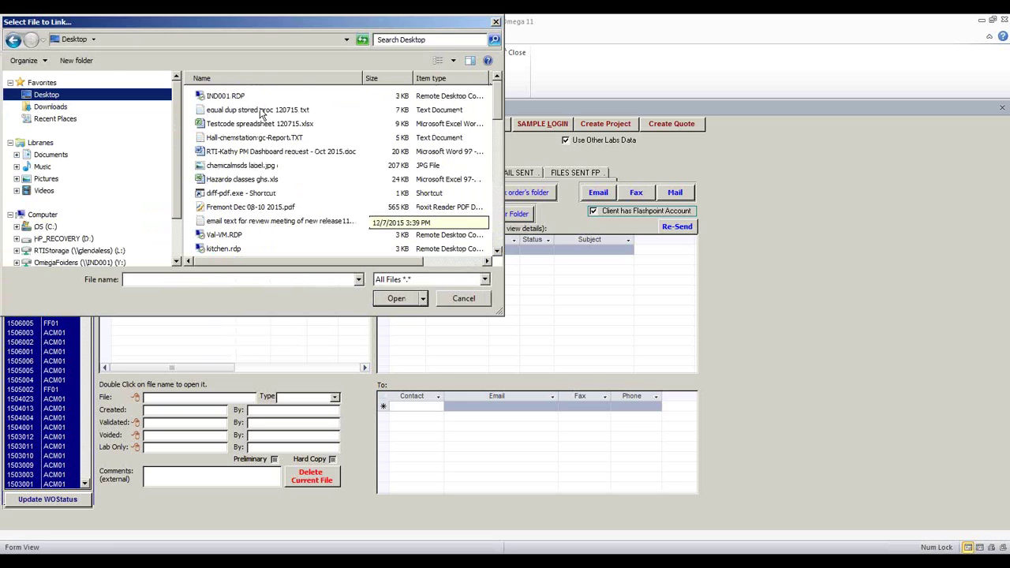
{"action": "double_click", "coordinate": [288, 110]}
{"action": "left_click", "coordinate": [351, 212]}
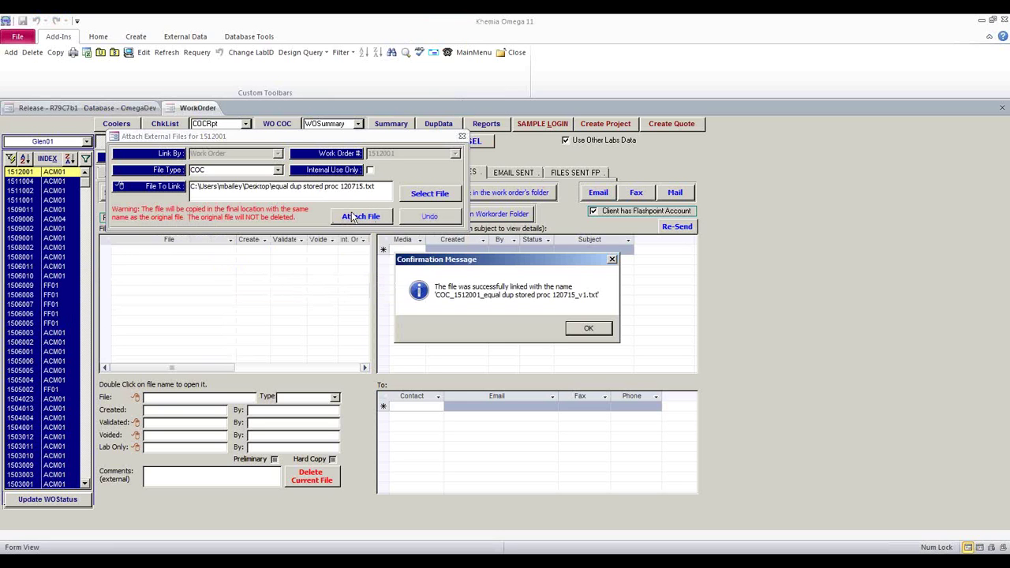
{"action": "left_click", "coordinate": [566, 331]}
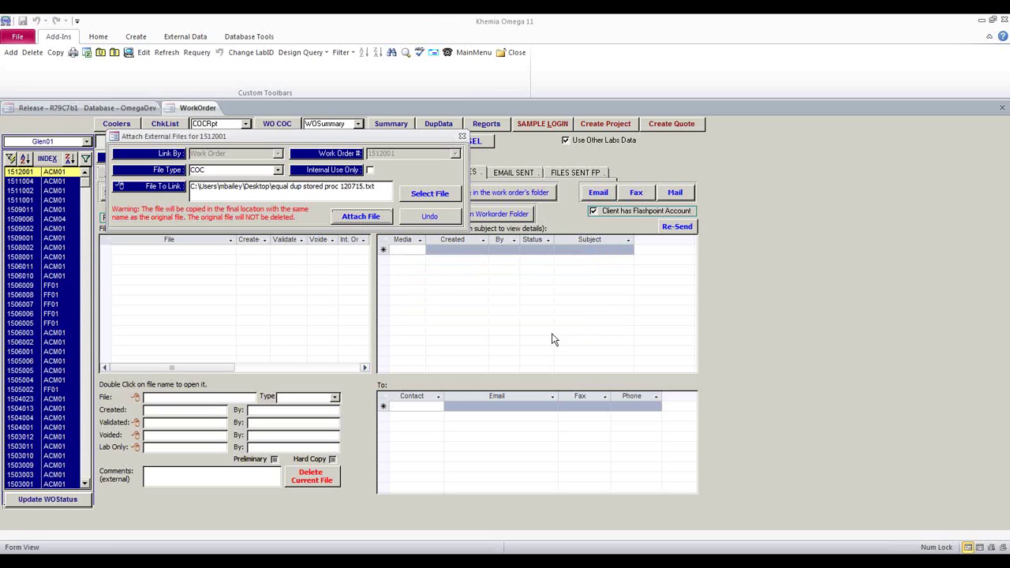
{"action": "left_click", "coordinate": [462, 136]}
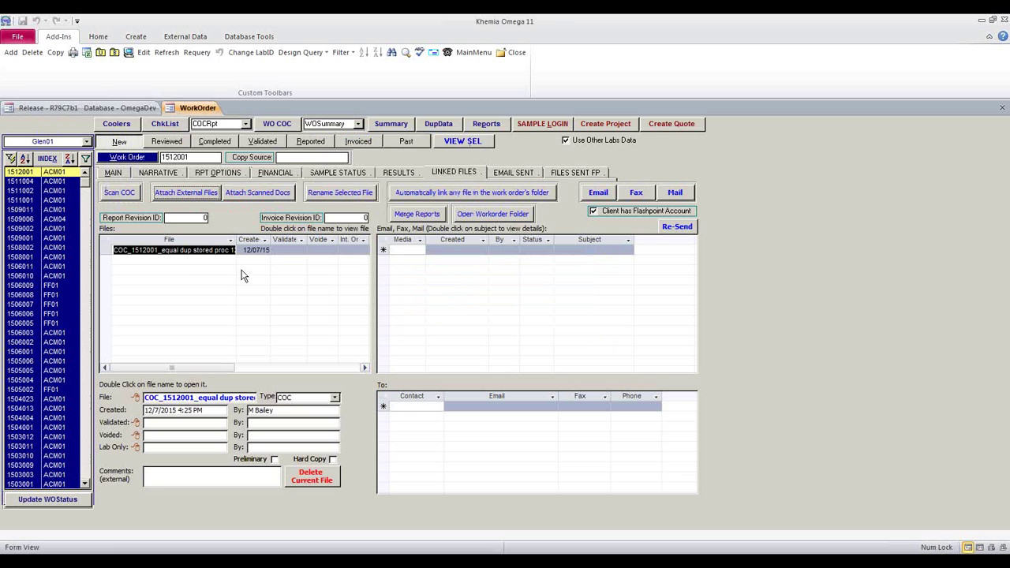
Mark the linked COC file as validated in the work order's file list
{"action": "left_click", "coordinate": [283, 243]}
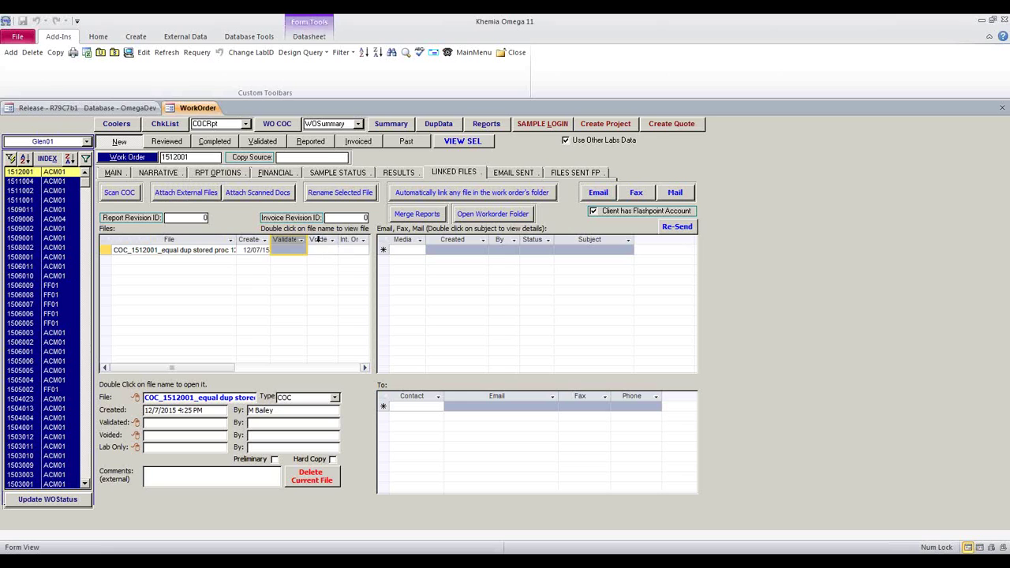
{"action": "left_click", "coordinate": [317, 243]}
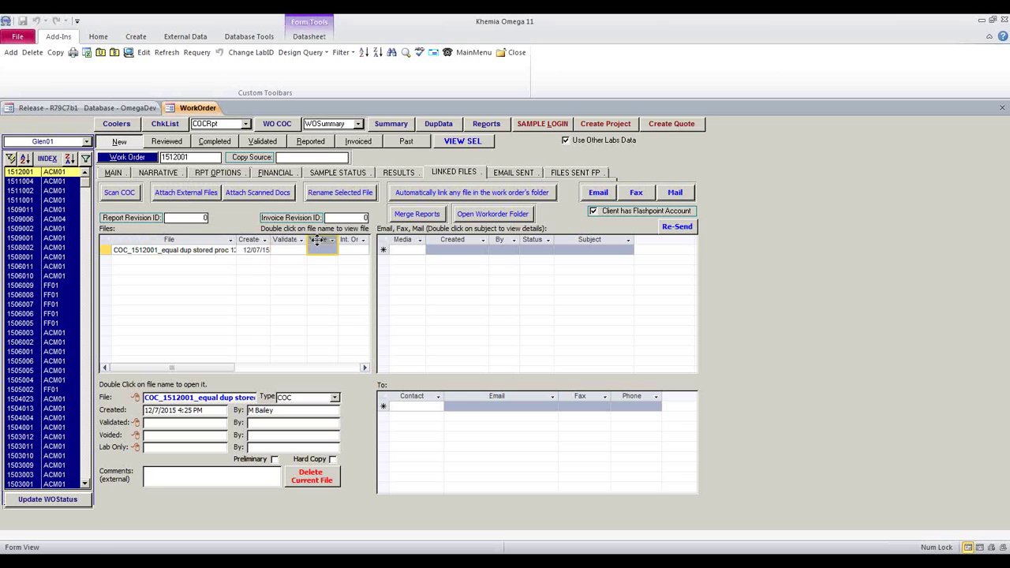
{"action": "left_click", "coordinate": [249, 241]}
{"action": "double_click", "coordinate": [291, 249]}
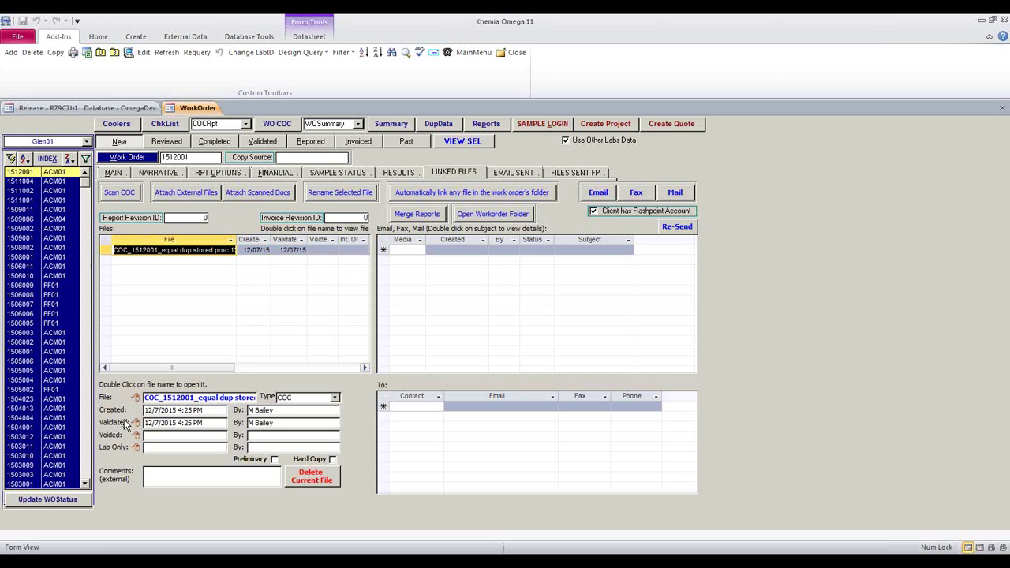
Check the type options available for the linked COC file, then open the file to view its contents and close it
{"action": "left_click", "coordinate": [294, 396]}
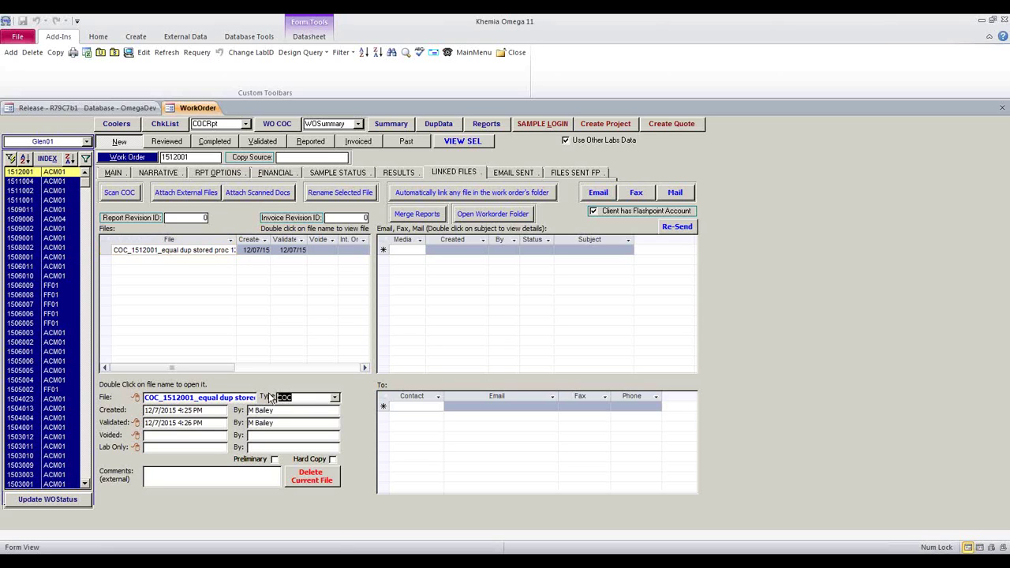
{"action": "left_click", "coordinate": [335, 397]}
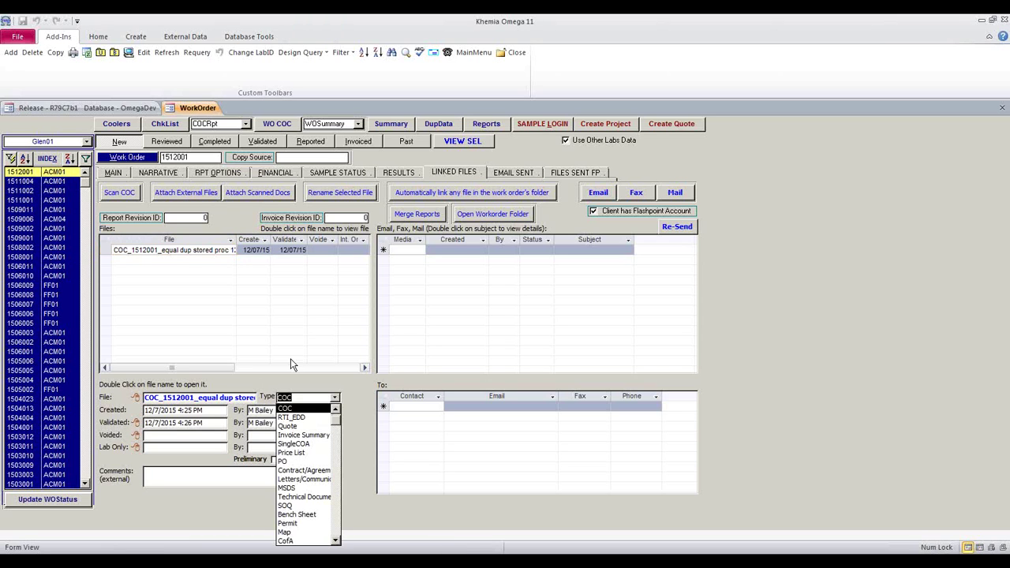
{"action": "double_click", "coordinate": [150, 249]}
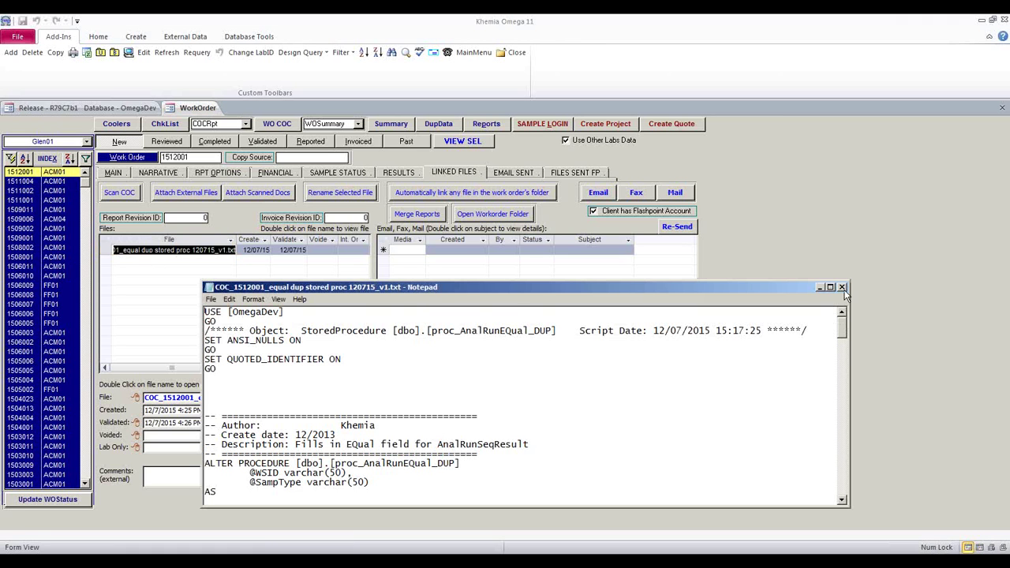
{"action": "left_click", "coordinate": [841, 286]}
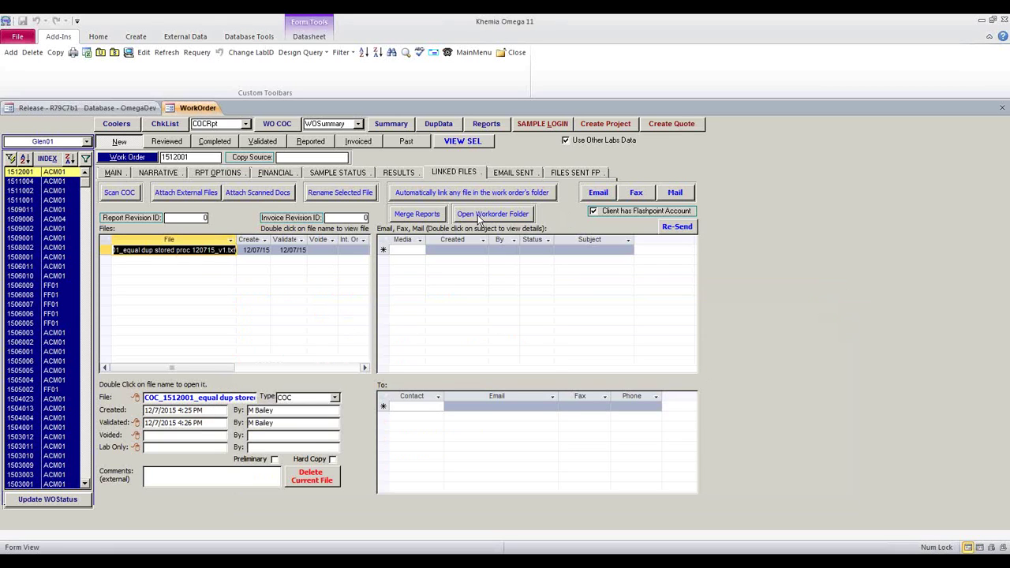
Send a work order email to only the first listed contact, excluding the second and including the COC file as attachment
{"action": "left_click", "coordinate": [416, 248]}
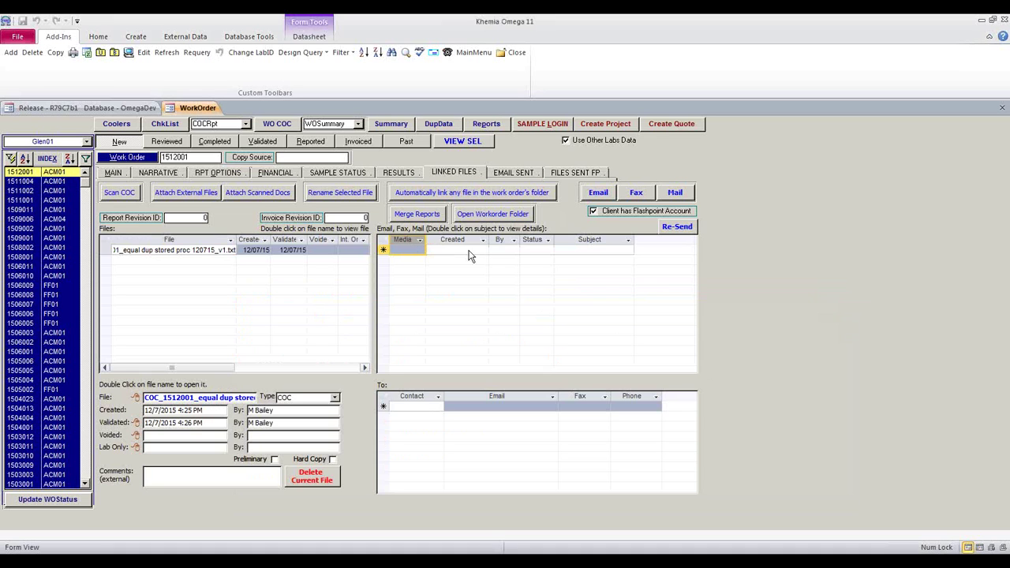
{"action": "left_click", "coordinate": [596, 198]}
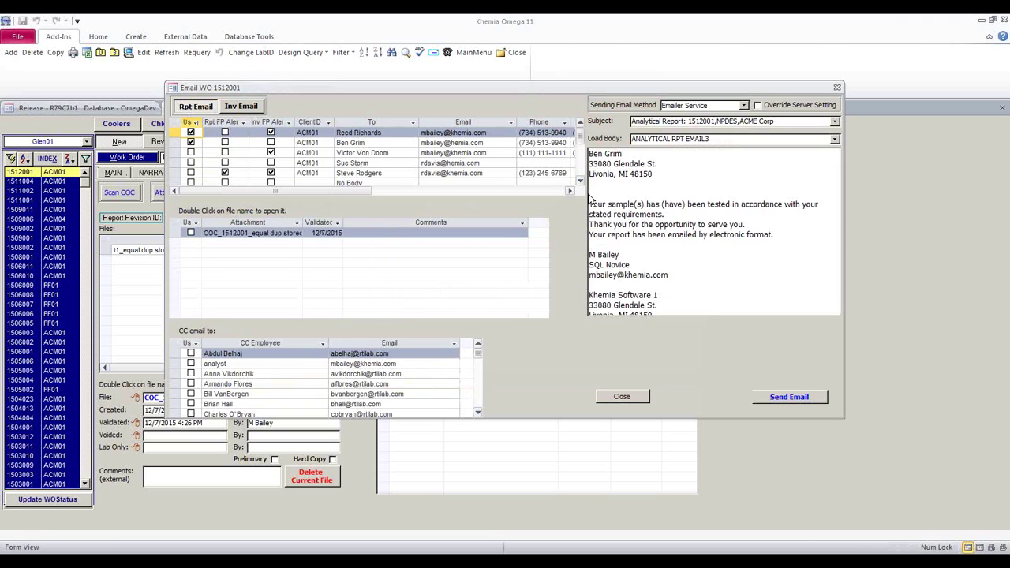
{"action": "left_click", "coordinate": [197, 147]}
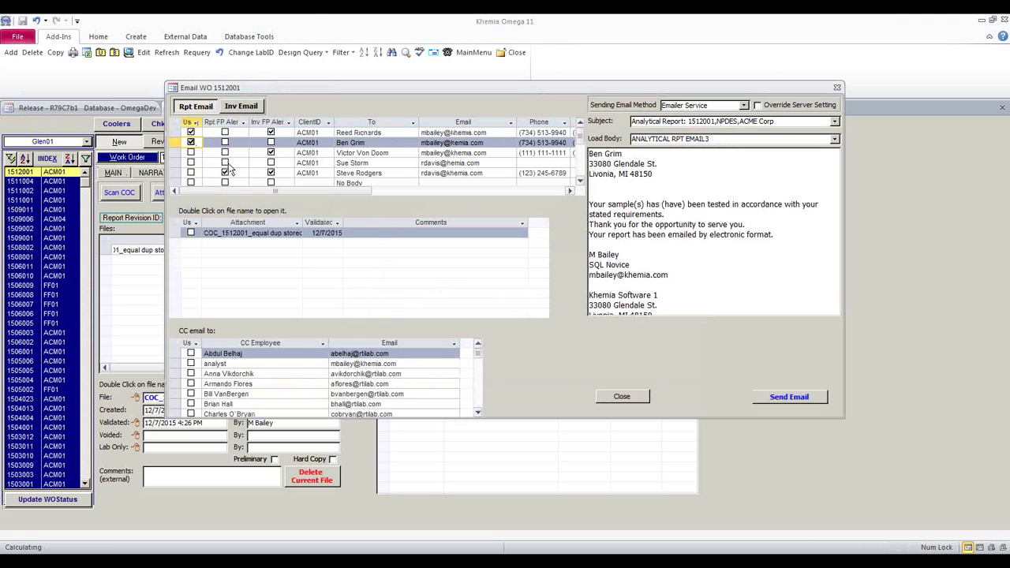
{"action": "left_click", "coordinate": [190, 233]}
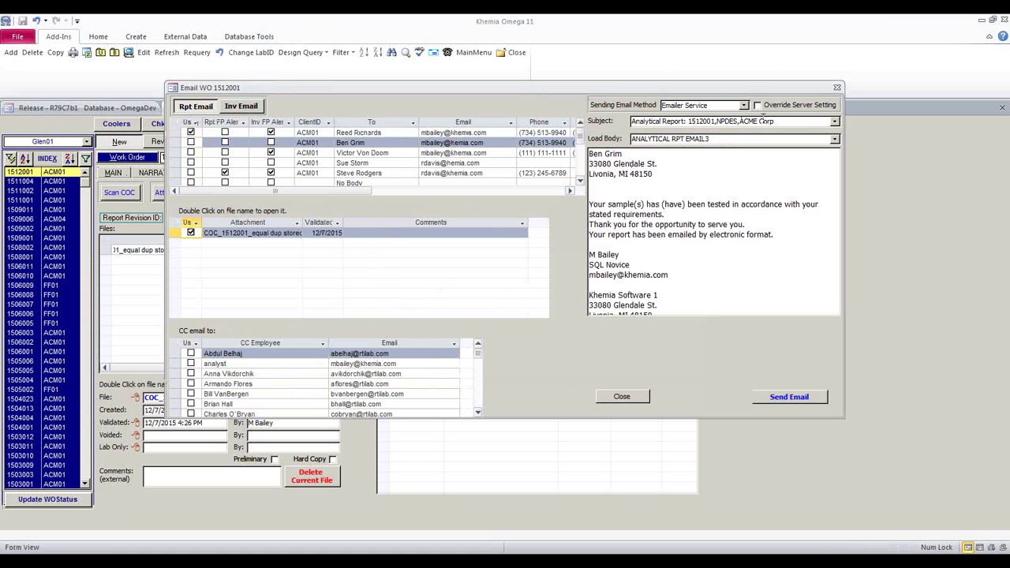
{"action": "left_click_drag", "start_coordinate": [809, 121], "coordinate": [639, 121]}
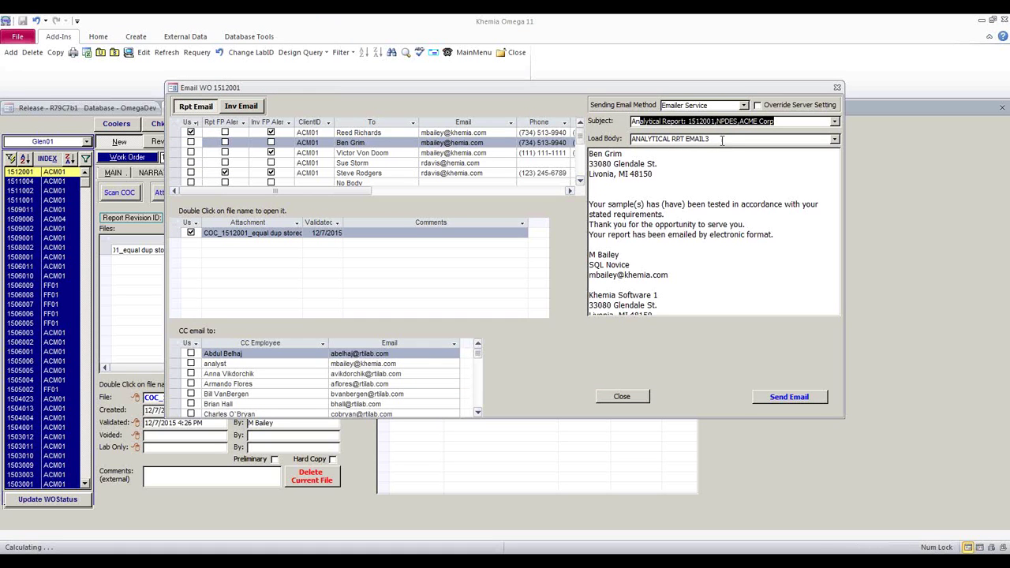
{"action": "left_click_drag", "start_coordinate": [589, 154], "coordinate": [710, 335]}
{"action": "left_click", "coordinate": [781, 397]}
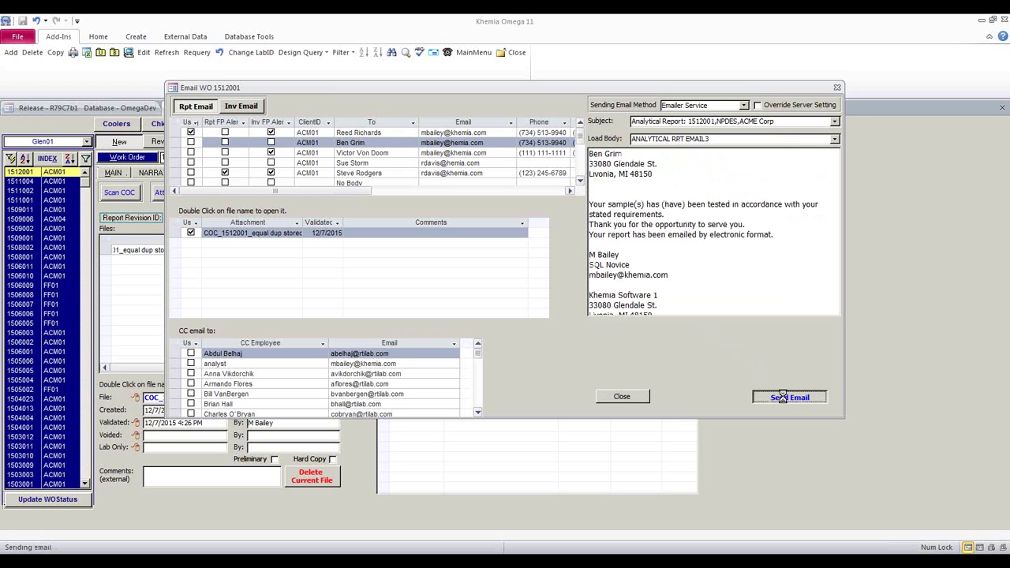
Dismiss the email notice and review the sent email's log entry and its recipient in the linked files
{"action": "left_click", "coordinate": [568, 329]}
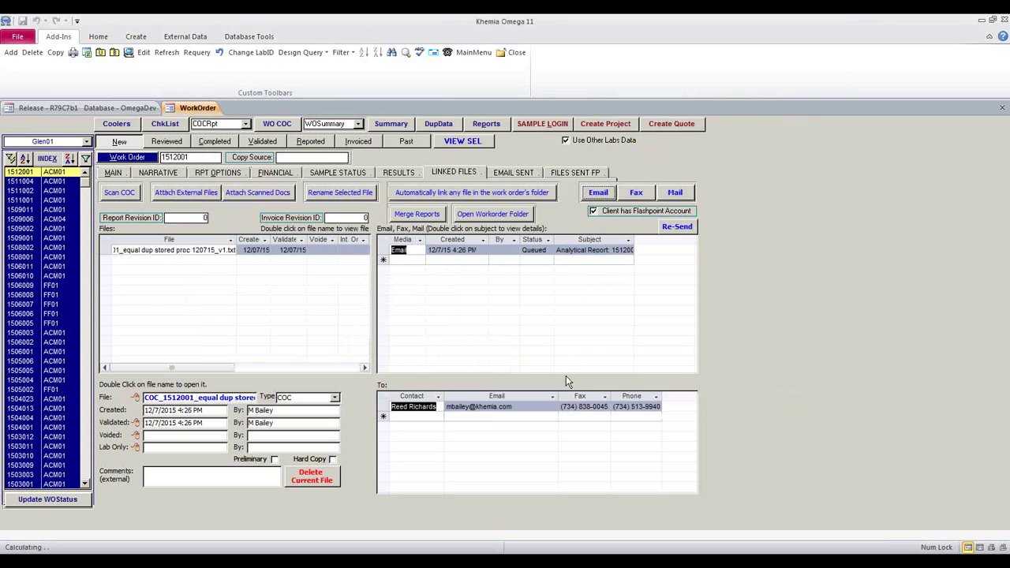
{"action": "left_click", "coordinate": [386, 249]}
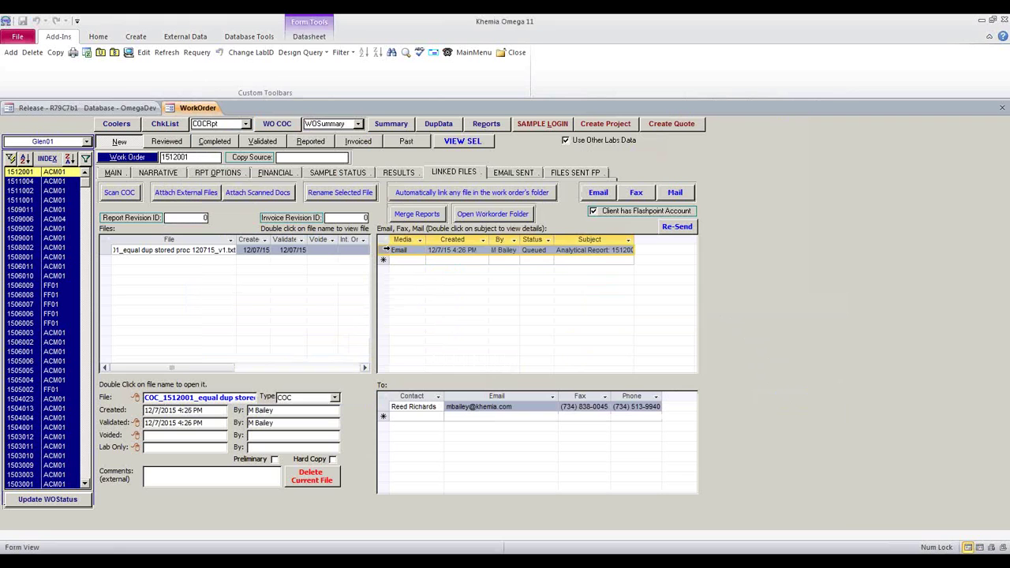
{"action": "left_click", "coordinate": [384, 406]}
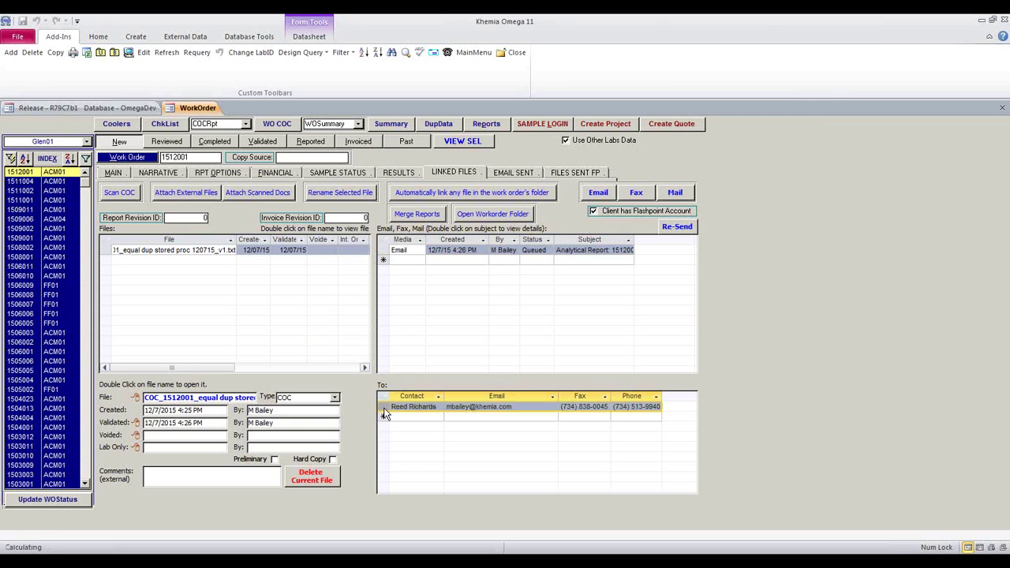
{"action": "left_click", "coordinate": [404, 249]}
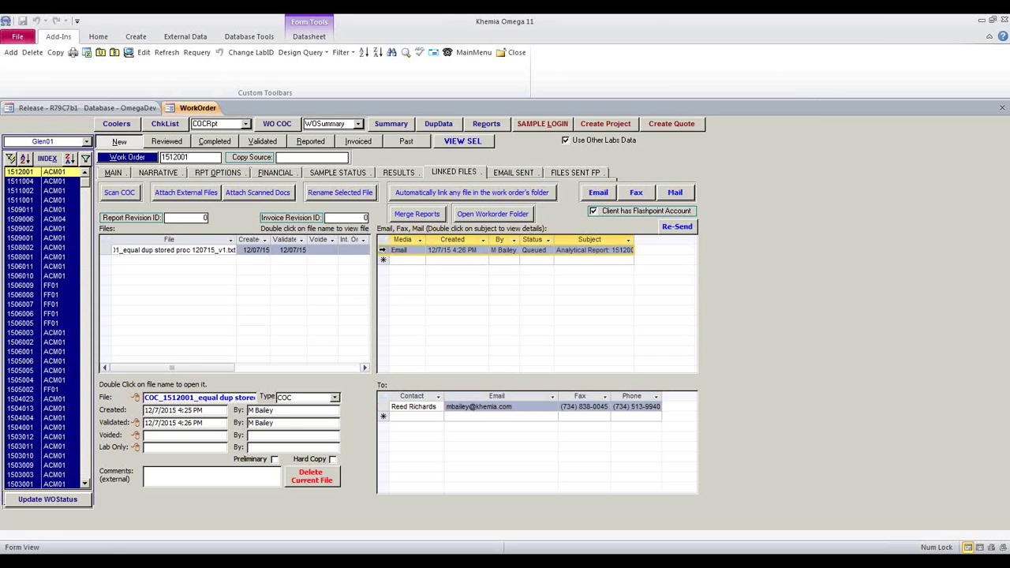
{"action": "double_click", "coordinate": [401, 249]}
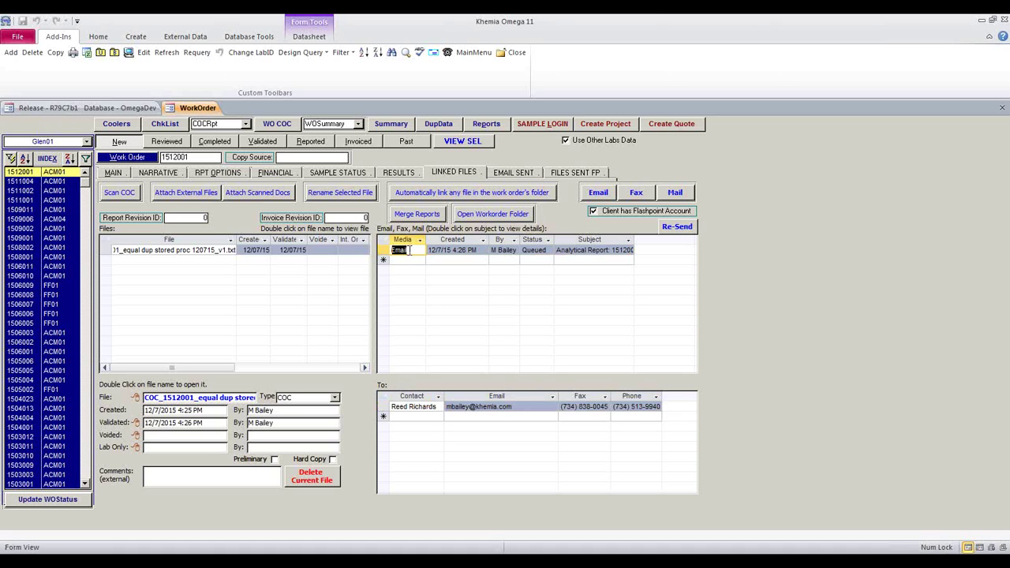
Try to post the work order's LoginReview date and examine the listed container's pH values against its test code limits
{"action": "left_click", "coordinate": [120, 173]}
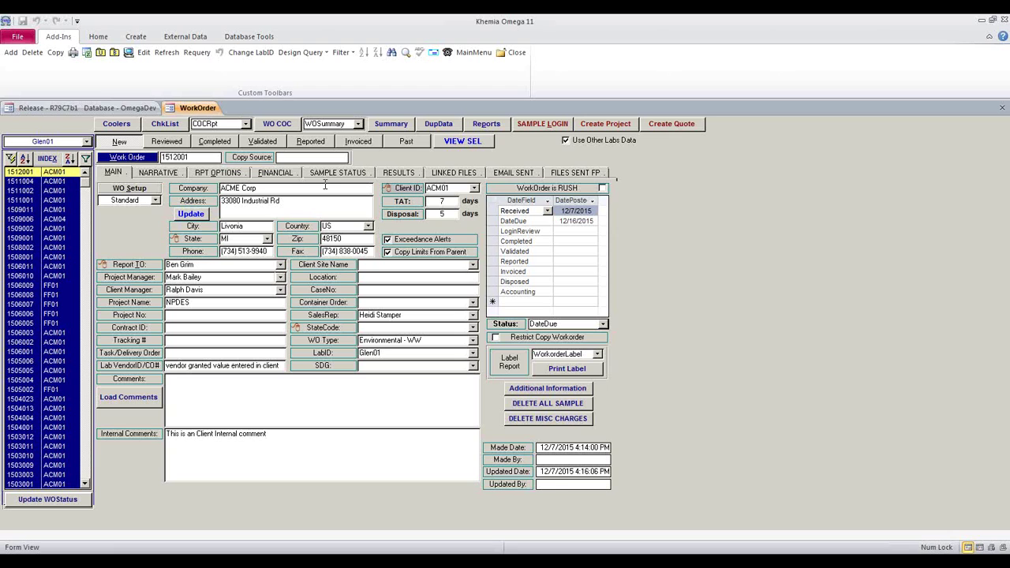
{"action": "left_click", "coordinate": [568, 230]}
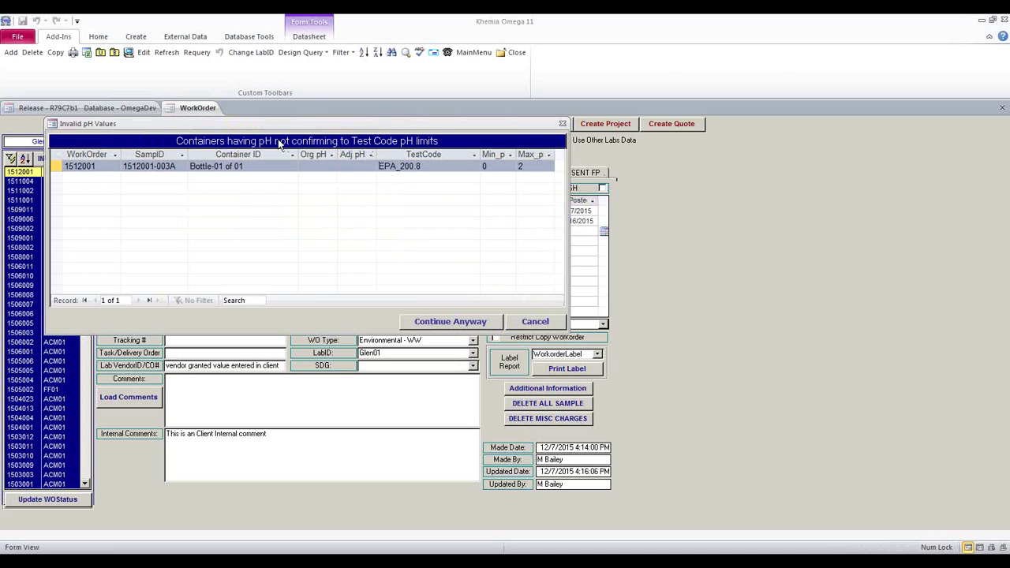
{"action": "left_click_drag", "start_coordinate": [318, 156], "coordinate": [347, 159]}
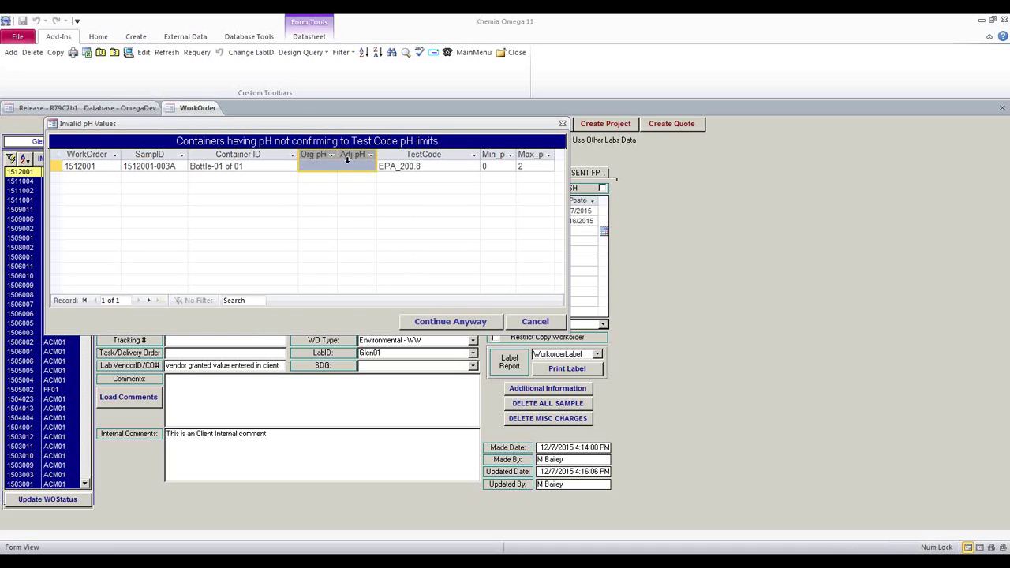
{"action": "left_click_drag", "start_coordinate": [409, 158], "coordinate": [541, 160]}
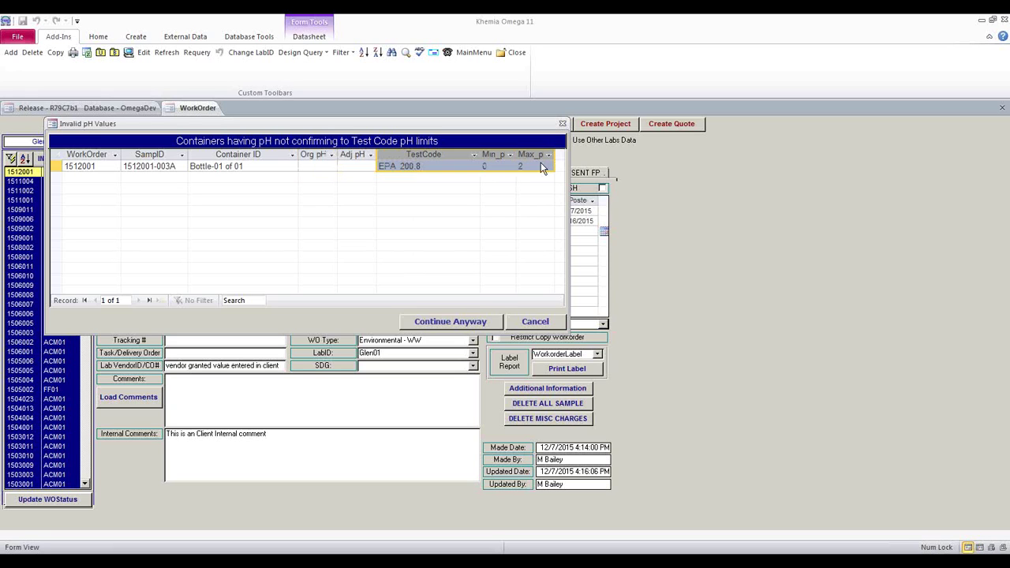
{"action": "left_click", "coordinate": [450, 320]}
Set the pH to 2 for all three bottles of sample 001A in the sample login's container information
{"action": "left_click", "coordinate": [530, 126]}
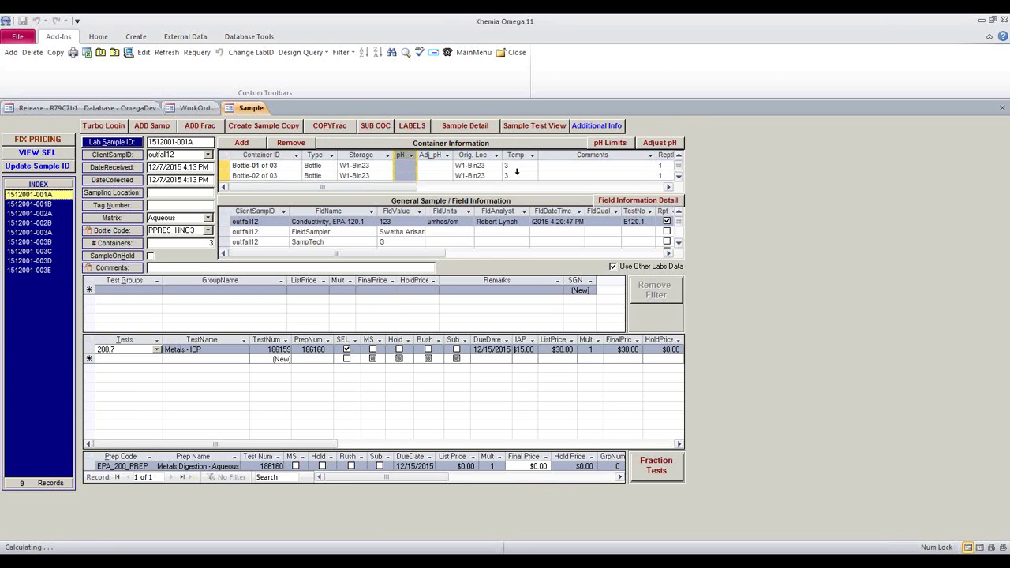
{"action": "left_click", "coordinate": [401, 156]}
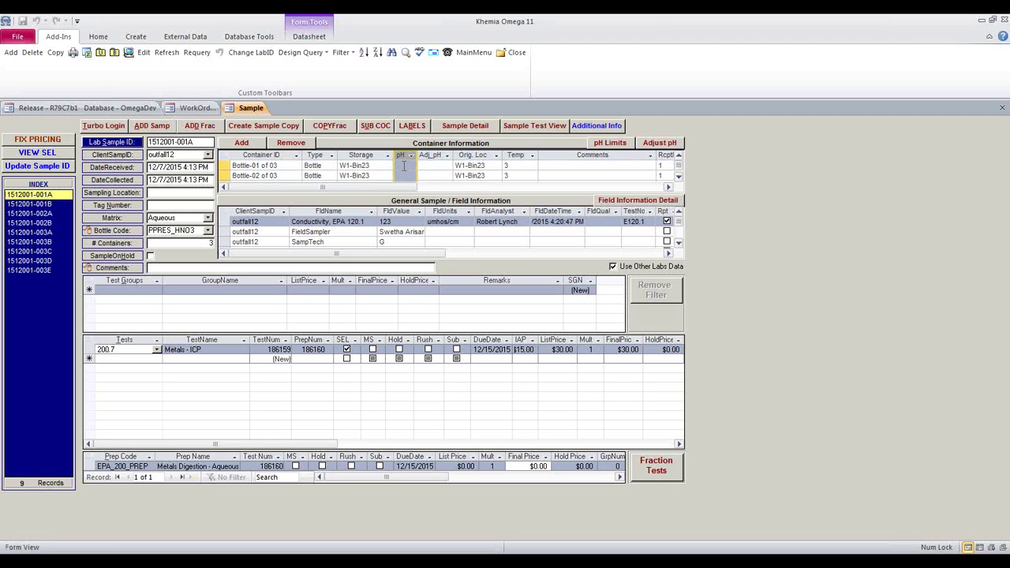
{"action": "left_click", "coordinate": [403, 166]}
{"action": "type", "text": "2"}
{"action": "left_click", "coordinate": [403, 175]}
{"action": "type", "text": "2"}
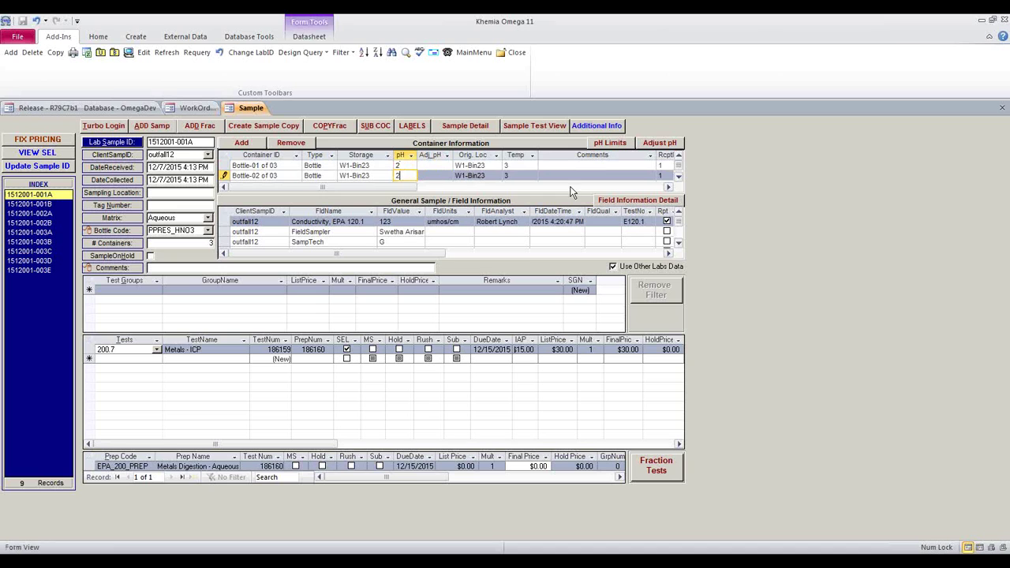
{"action": "left_click", "coordinate": [678, 177]}
{"action": "left_click", "coordinate": [404, 175]}
{"action": "type", "text": "2"}
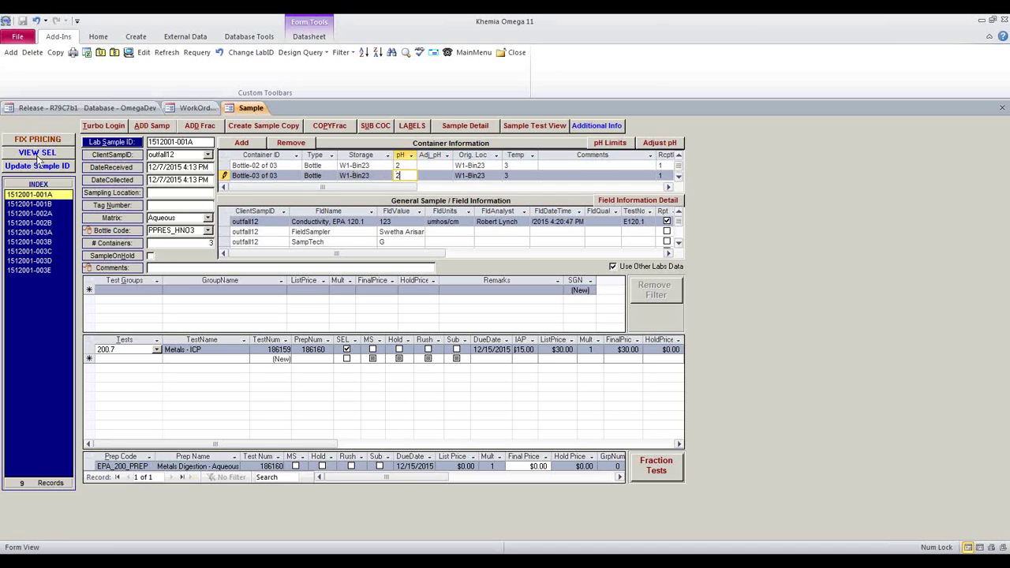
Set the pH of Bottle-01 of 01 for sample 003A to 1 and close the sample form
{"action": "left_click", "coordinate": [35, 213]}
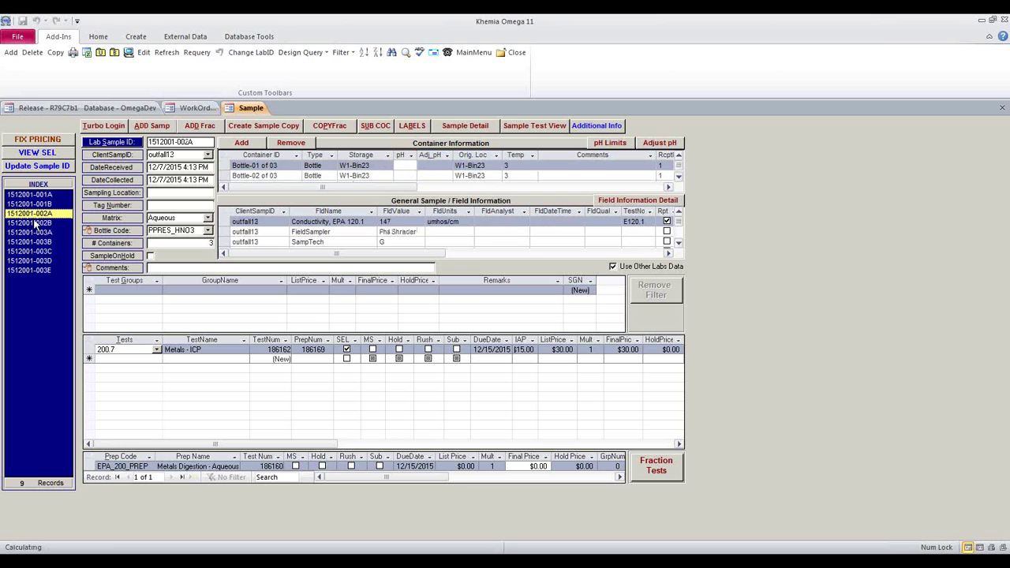
{"action": "left_click", "coordinate": [35, 224]}
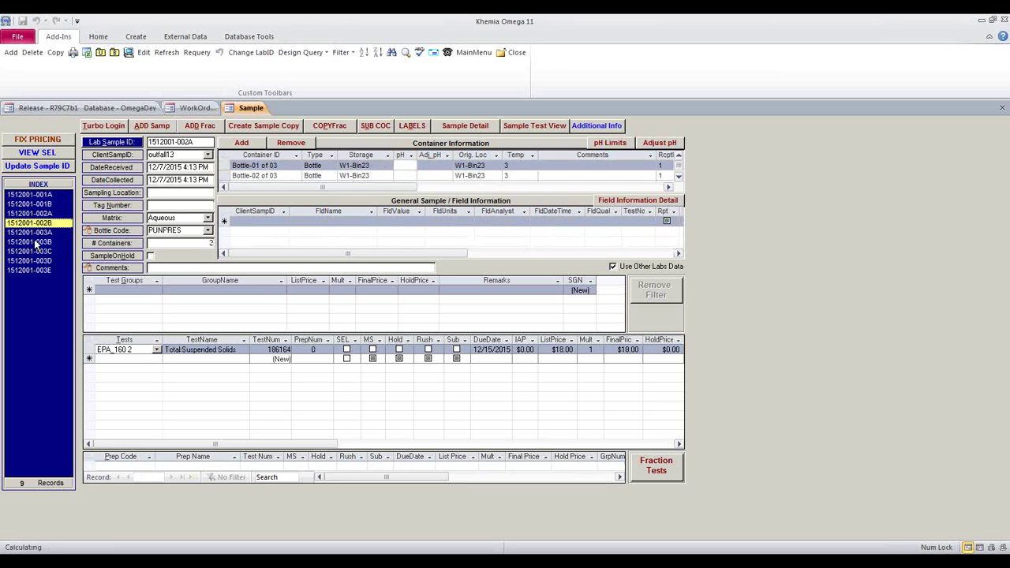
{"action": "left_click", "coordinate": [34, 233]}
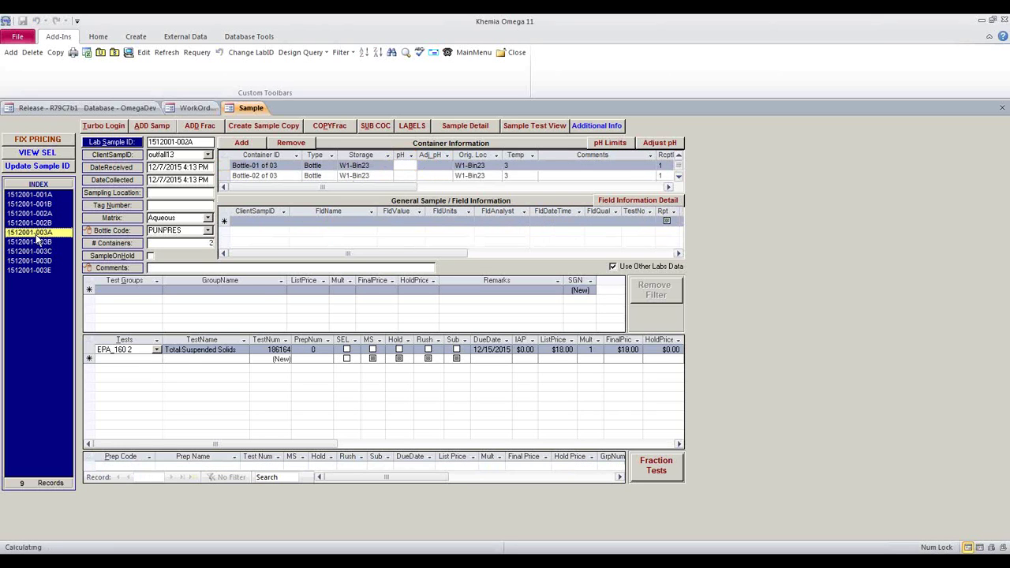
{"action": "left_click", "coordinate": [402, 166]}
{"action": "type", "text": "1"}
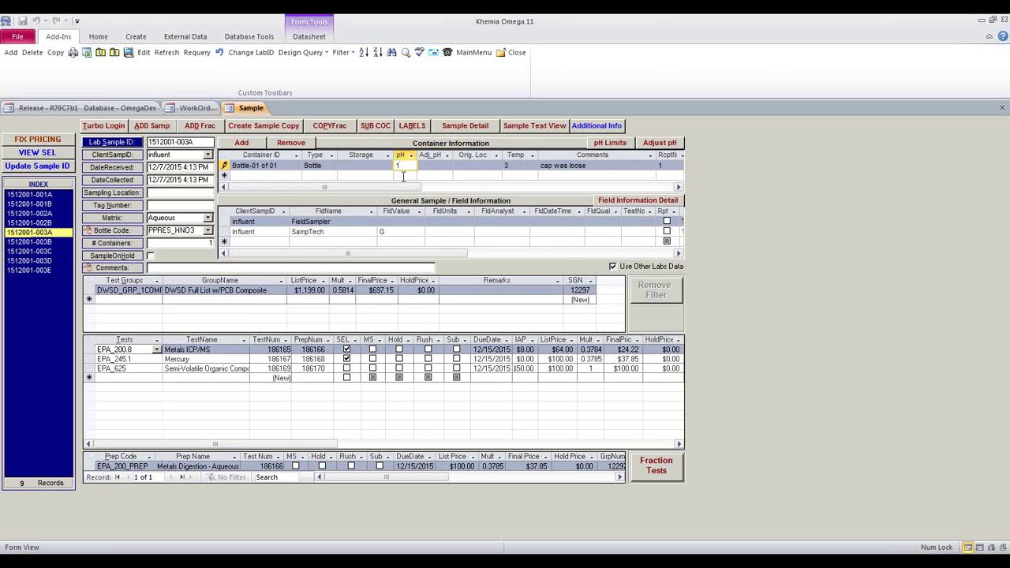
{"action": "left_click", "coordinate": [1002, 107]}
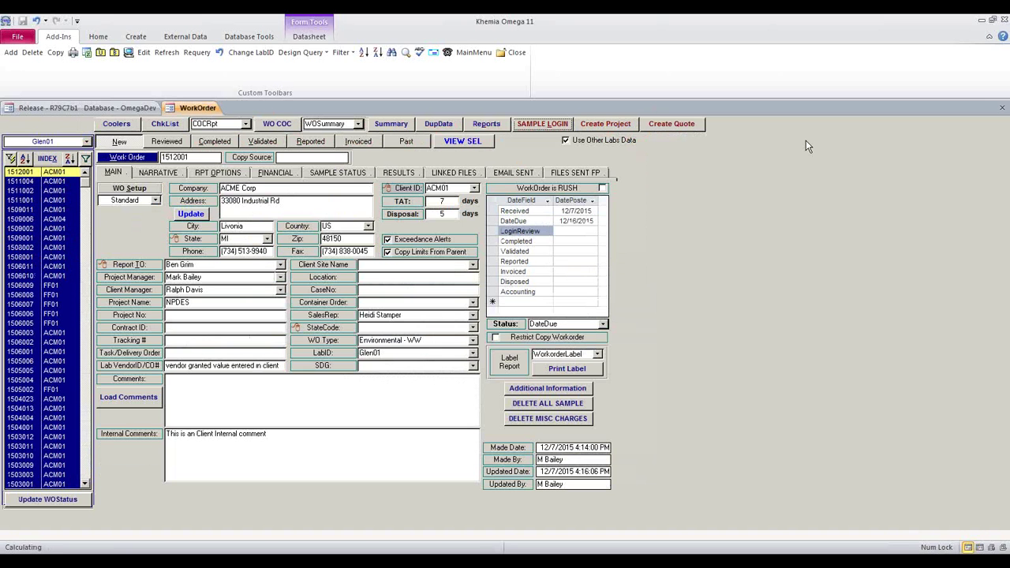
Post the work order's LoginReview date as 12/7/2015 and check the work order status
{"action": "double_click", "coordinate": [568, 229]}
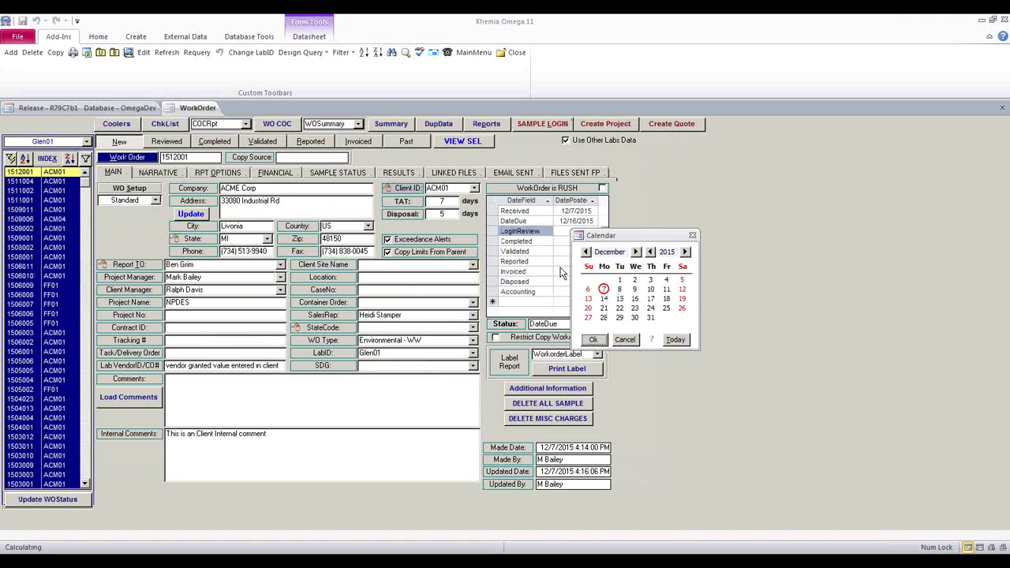
{"action": "left_click", "coordinate": [594, 340]}
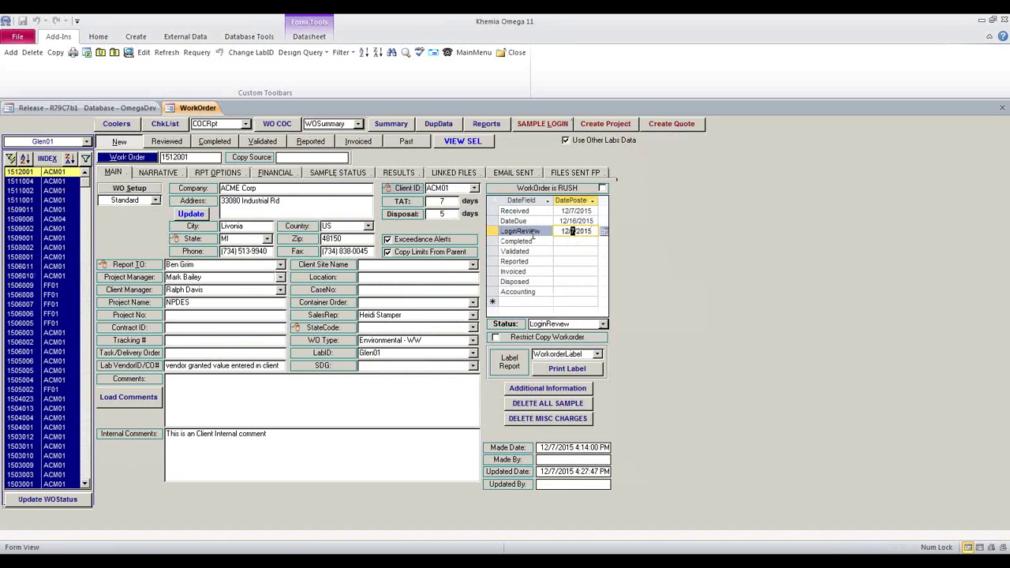
{"action": "left_click", "coordinate": [533, 233]}
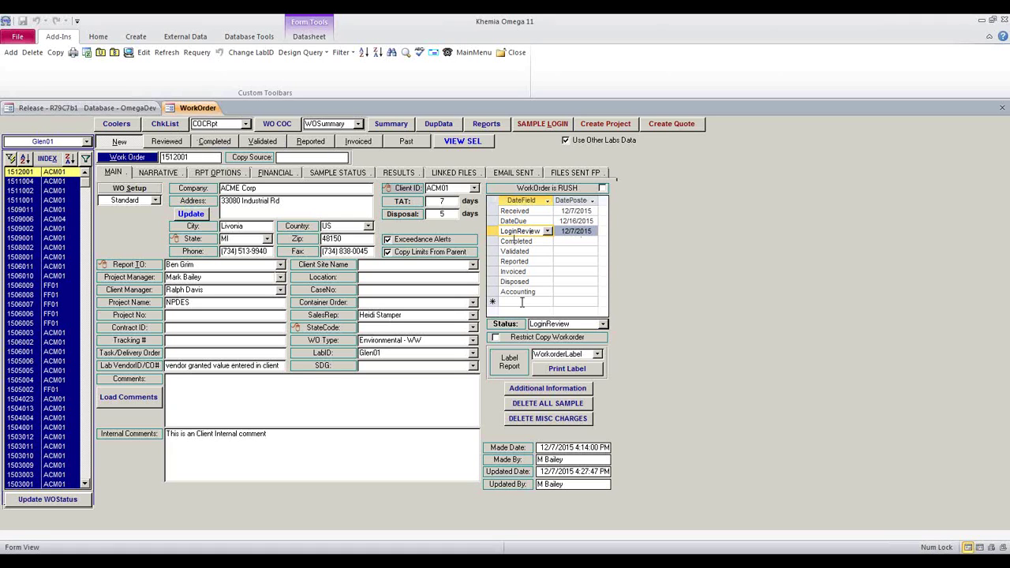
{"action": "left_click", "coordinate": [578, 324]}
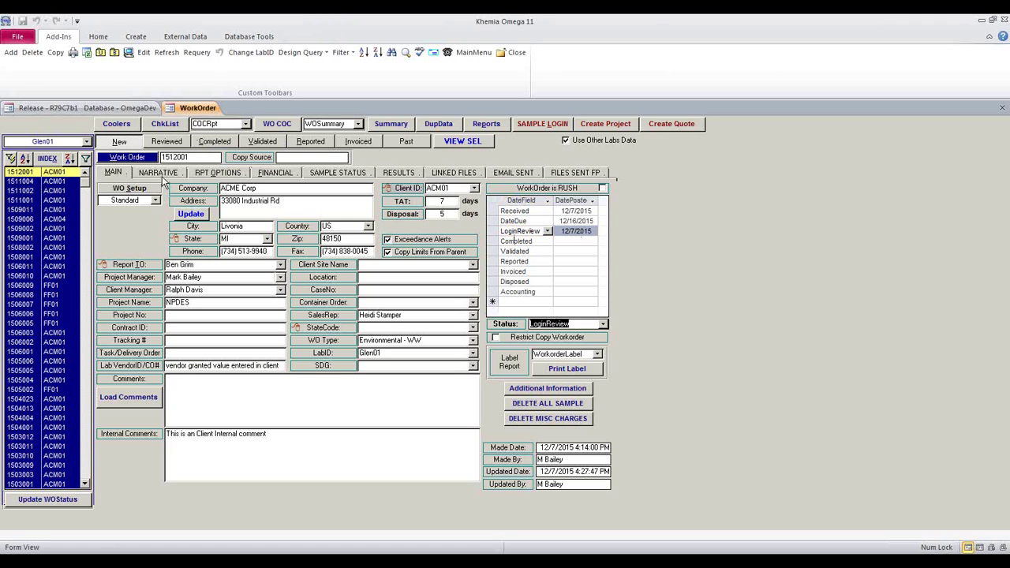
List the reviewed work orders, unlock the current one for editing, and change its project name to NPDES12
{"action": "left_click", "coordinate": [166, 142]}
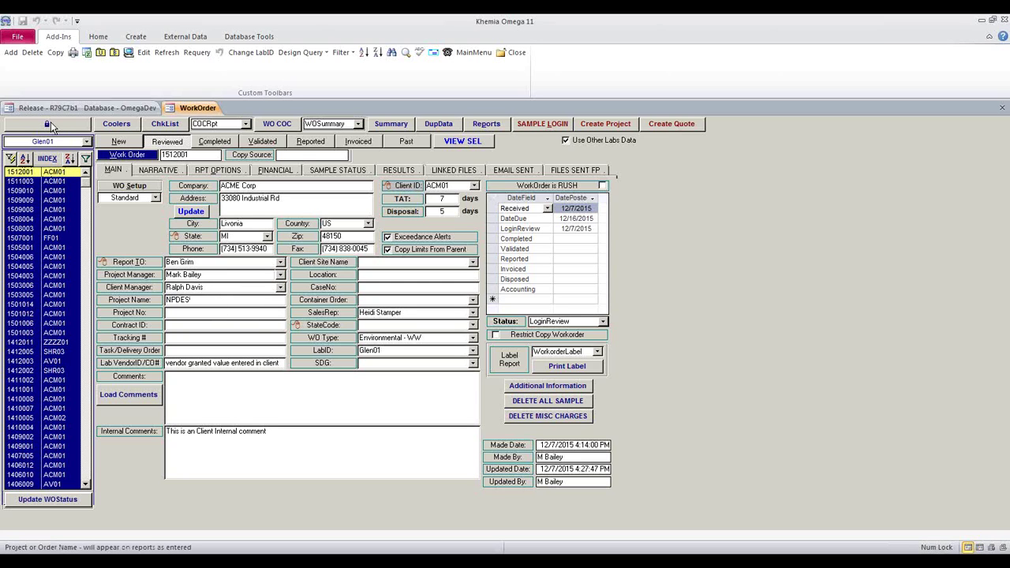
{"action": "left_click", "coordinate": [60, 124]}
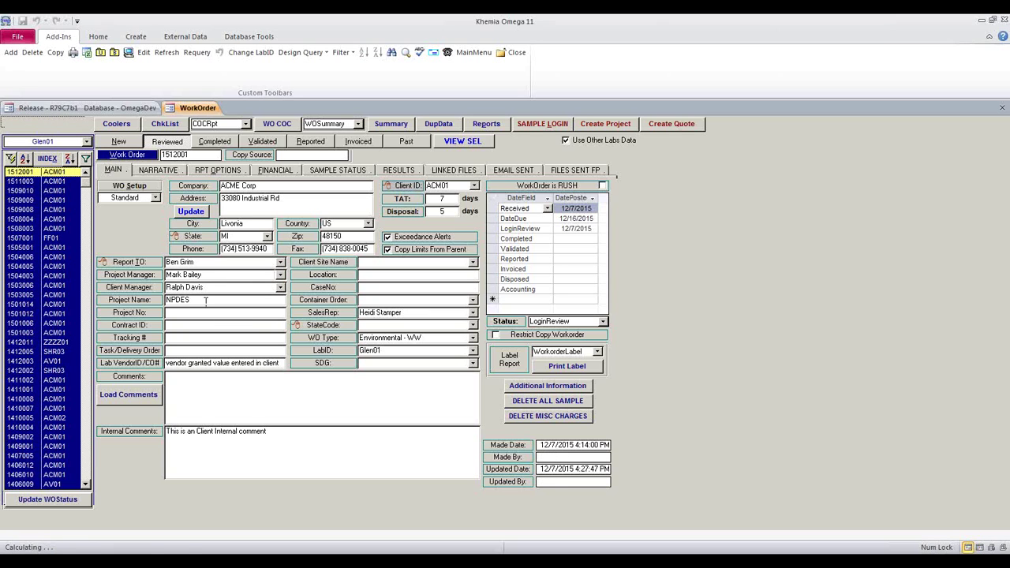
{"action": "type", "text": "12"}
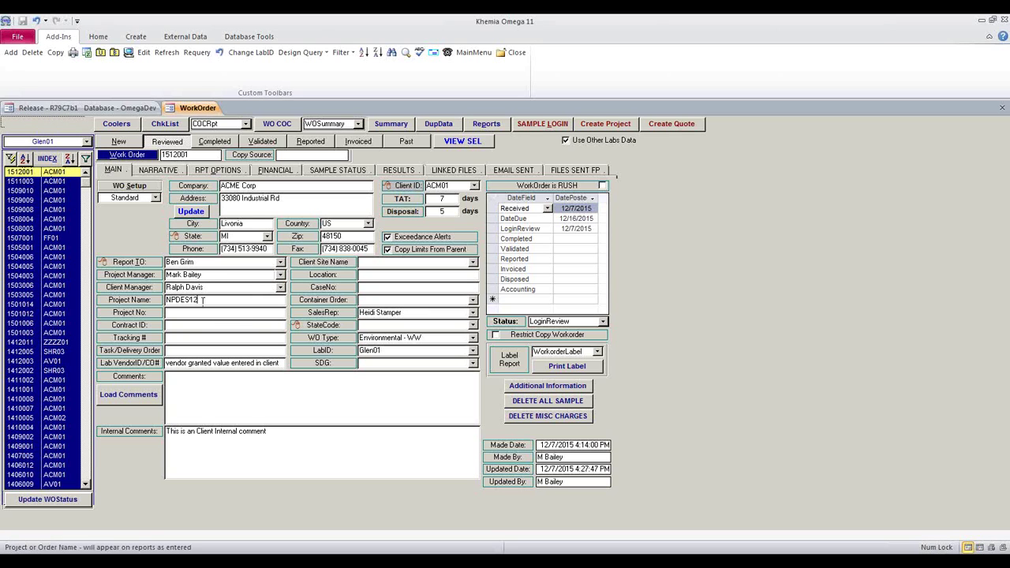
{"action": "left_click", "coordinate": [195, 312]}
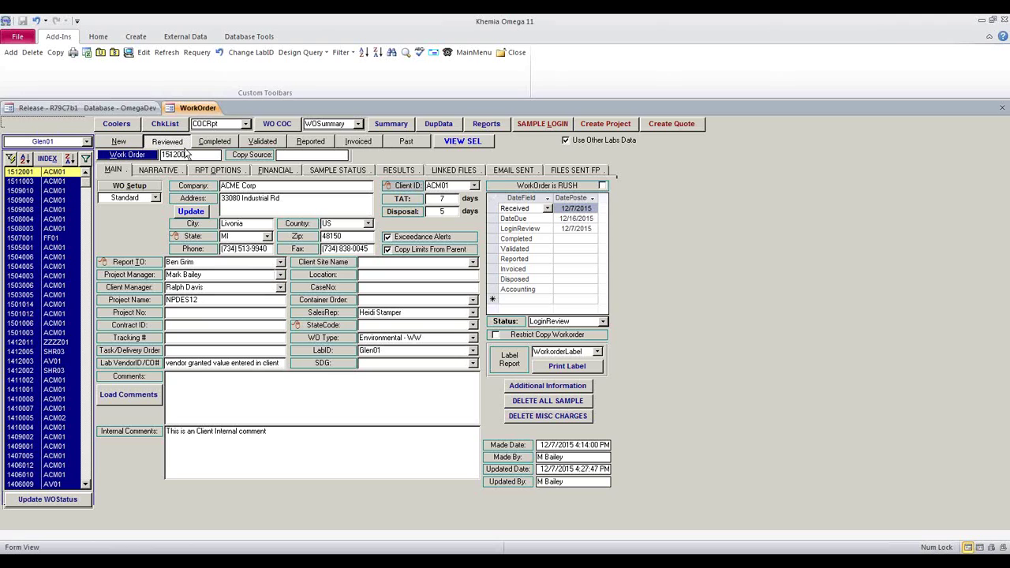
List the completed work orders and check the first one's status and Validated date entry
{"action": "left_click", "coordinate": [221, 147]}
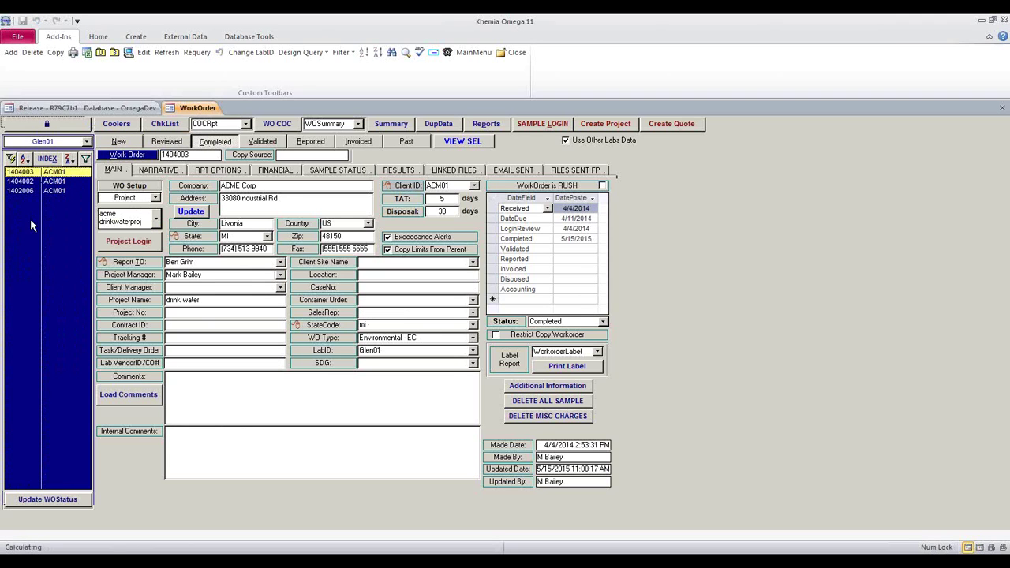
{"action": "double_click", "coordinate": [532, 321]}
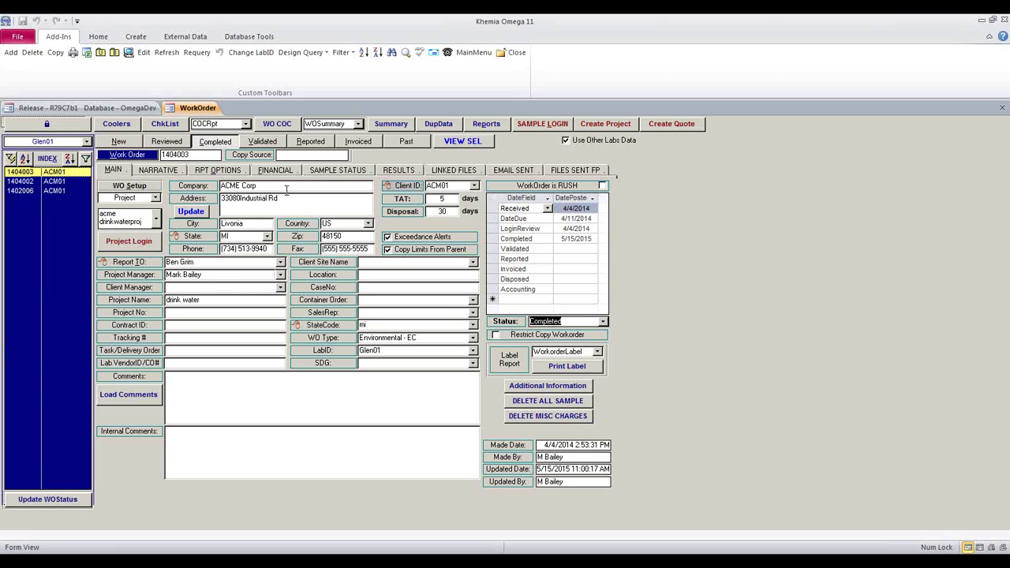
{"action": "left_click", "coordinate": [495, 249]}
Examine the completion dates and QA flags in the completed work order's sample status, including the 200.7 Metals - ICP test
{"action": "left_click", "coordinate": [324, 174]}
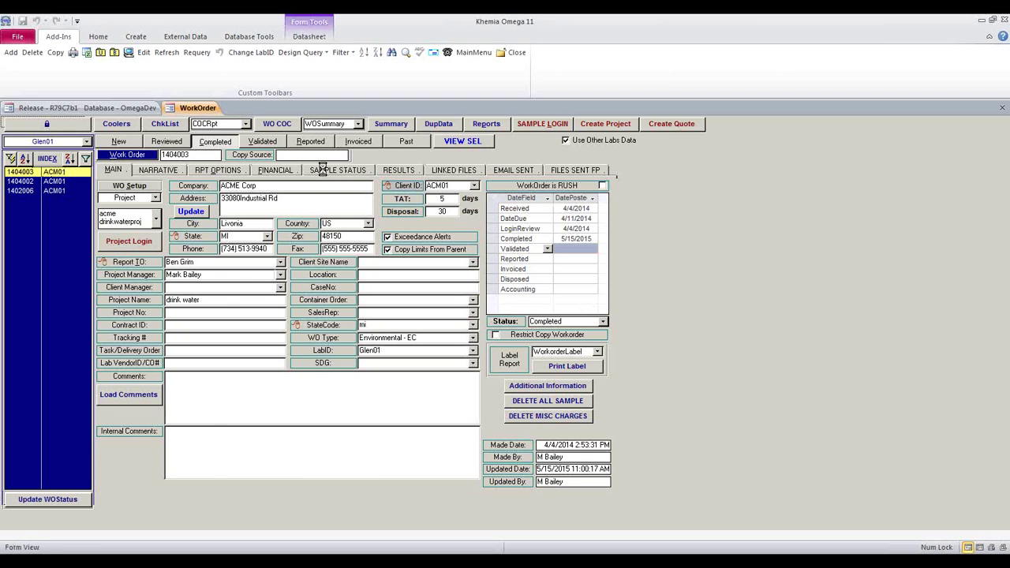
{"action": "left_click", "coordinate": [486, 184]}
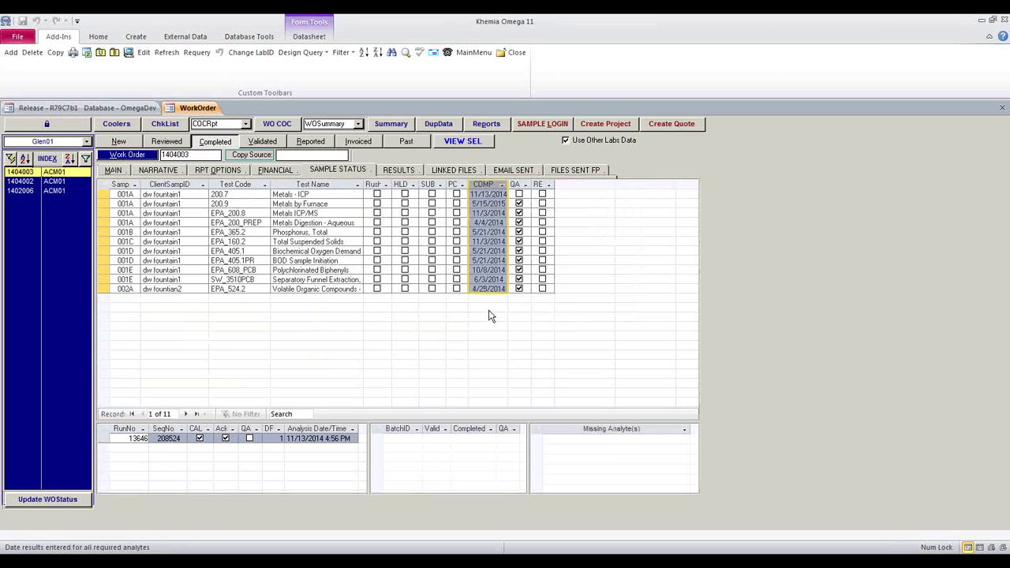
{"action": "left_click", "coordinate": [515, 184]}
{"action": "left_click", "coordinate": [515, 184]}
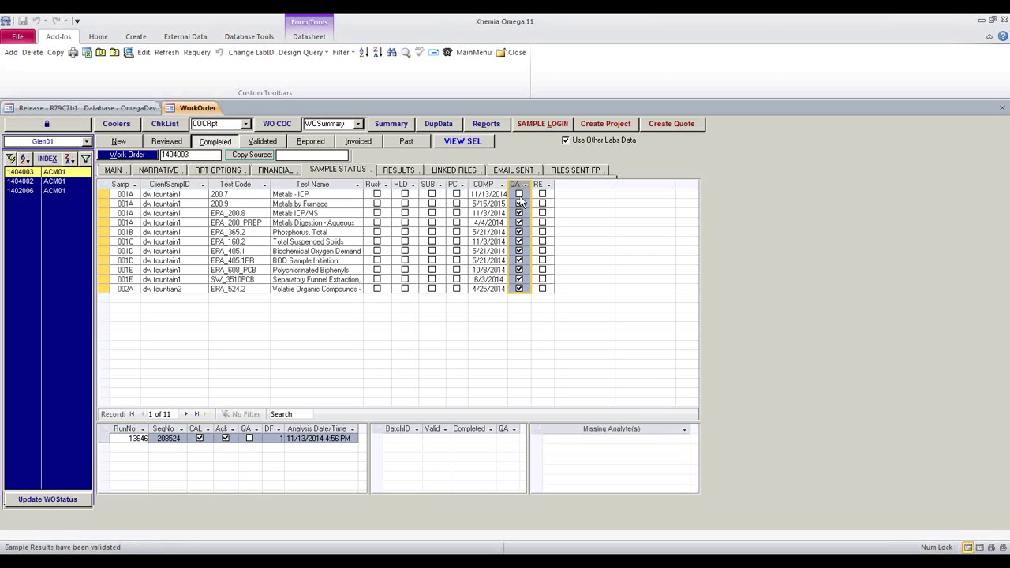
{"action": "left_click", "coordinate": [237, 193]}
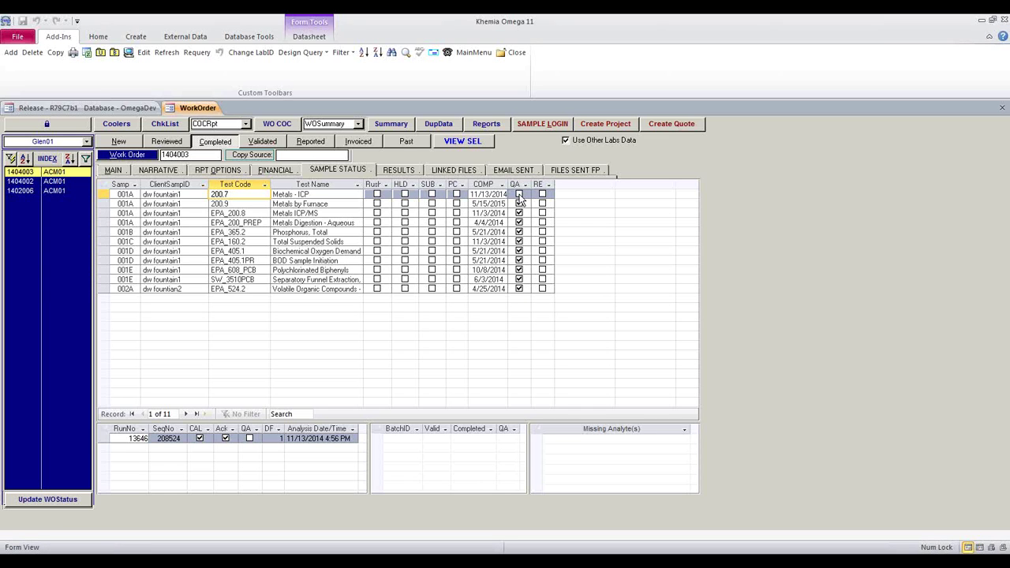
Check the completed work order's status in its main details and list the validated work orders
{"action": "left_click", "coordinate": [117, 167]}
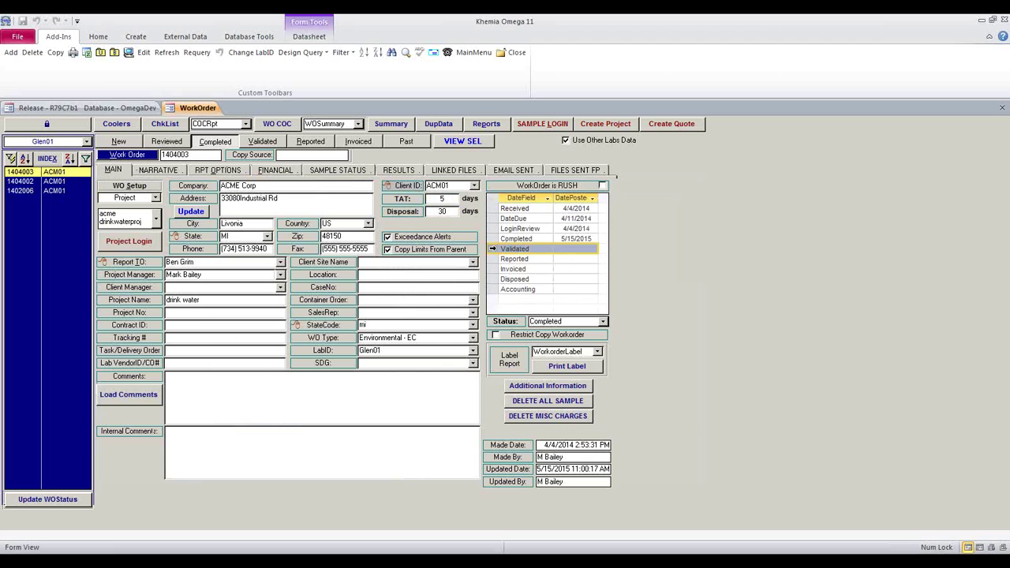
{"action": "left_click", "coordinate": [572, 322]}
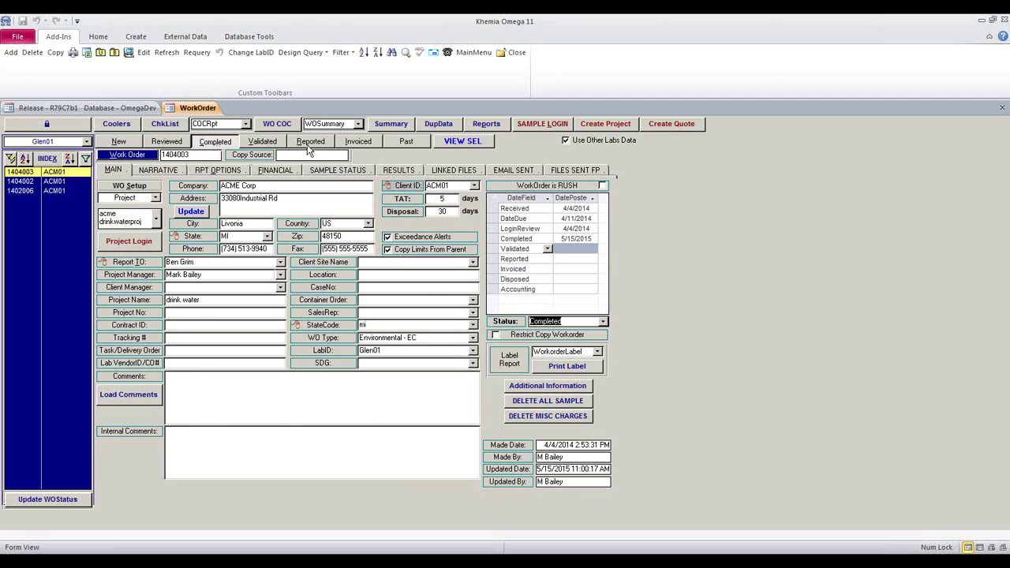
{"action": "left_click", "coordinate": [268, 142]}
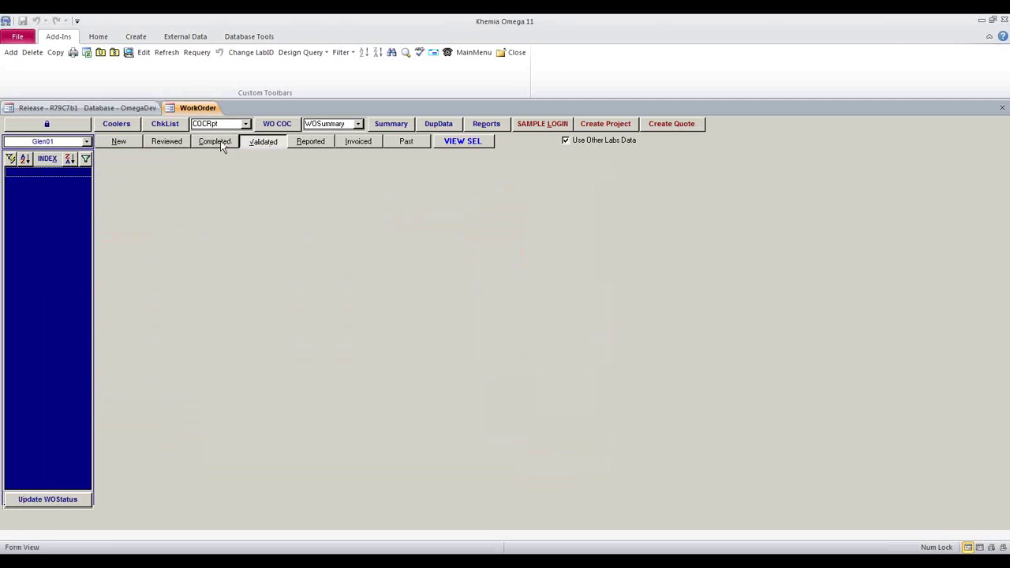
List the completed work orders and open the analytical run of the first one's 200.7 Metals - ICP test from its sample status
{"action": "left_click", "coordinate": [220, 142]}
{"action": "left_click", "coordinate": [345, 172]}
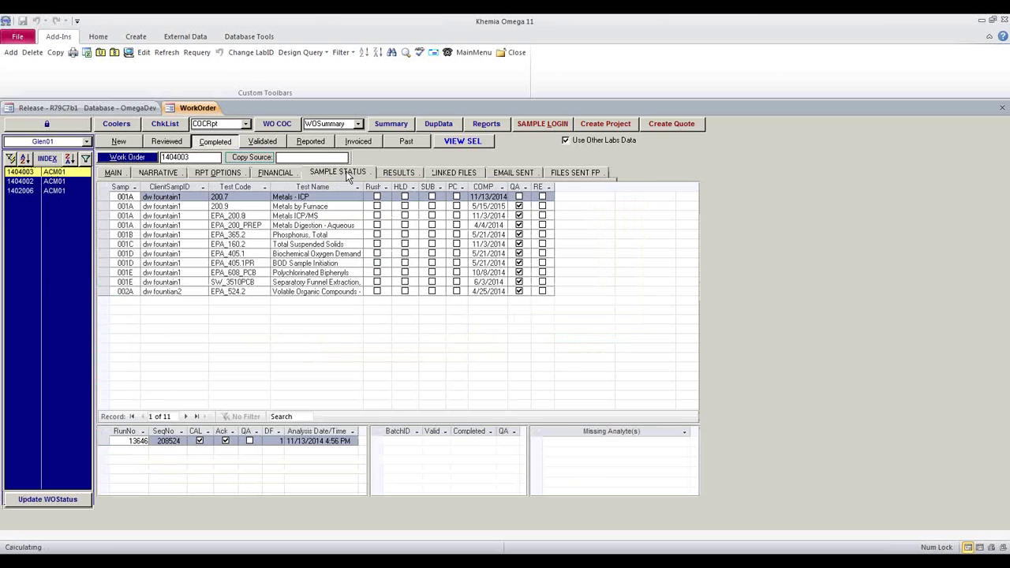
{"action": "left_click", "coordinate": [164, 441]}
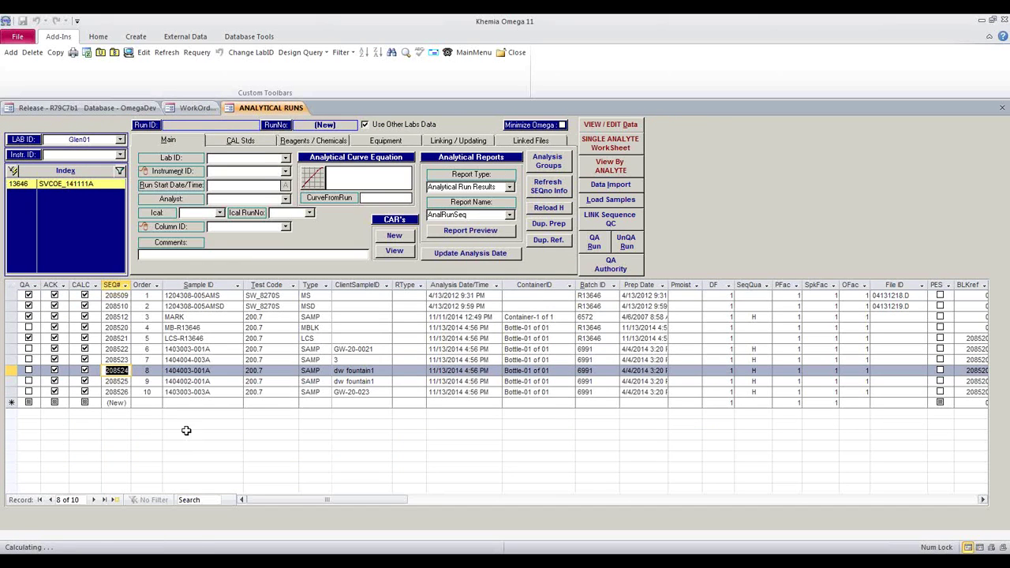
QA the analytical run, authorizing it with the lab password, and close the run
{"action": "left_click", "coordinate": [591, 245]}
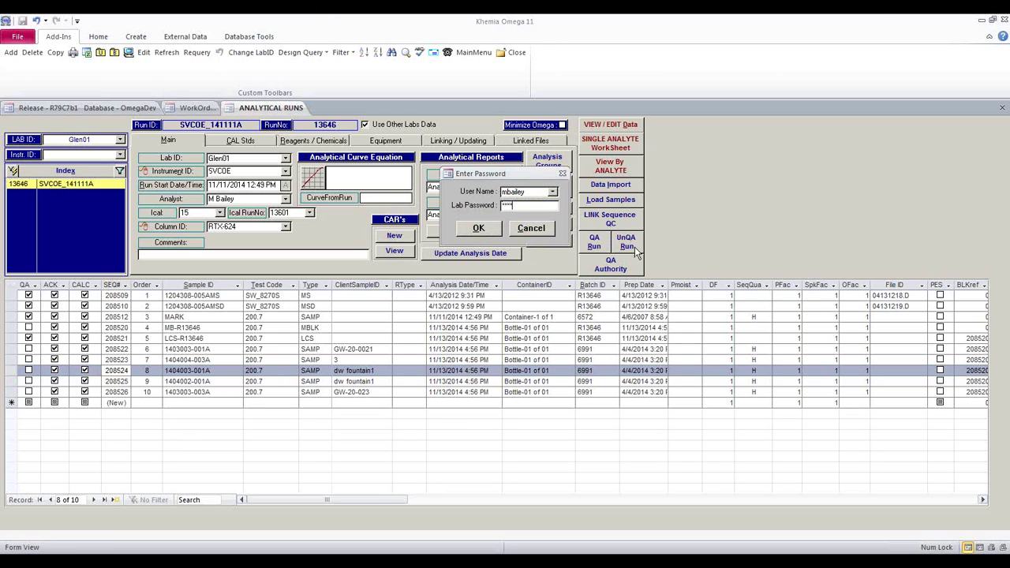
{"action": "key", "text": "Return"}
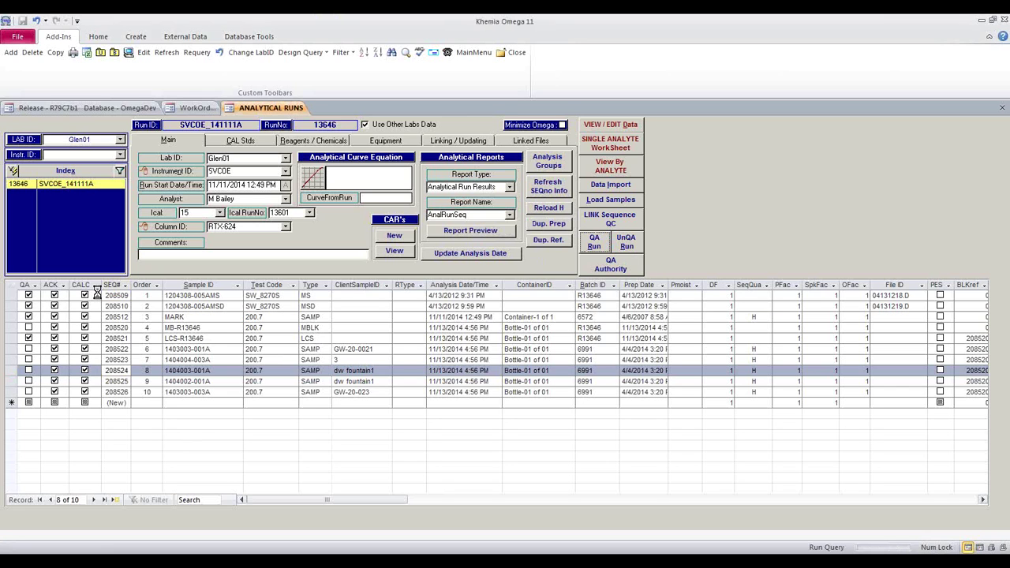
{"action": "left_click", "coordinate": [514, 53]}
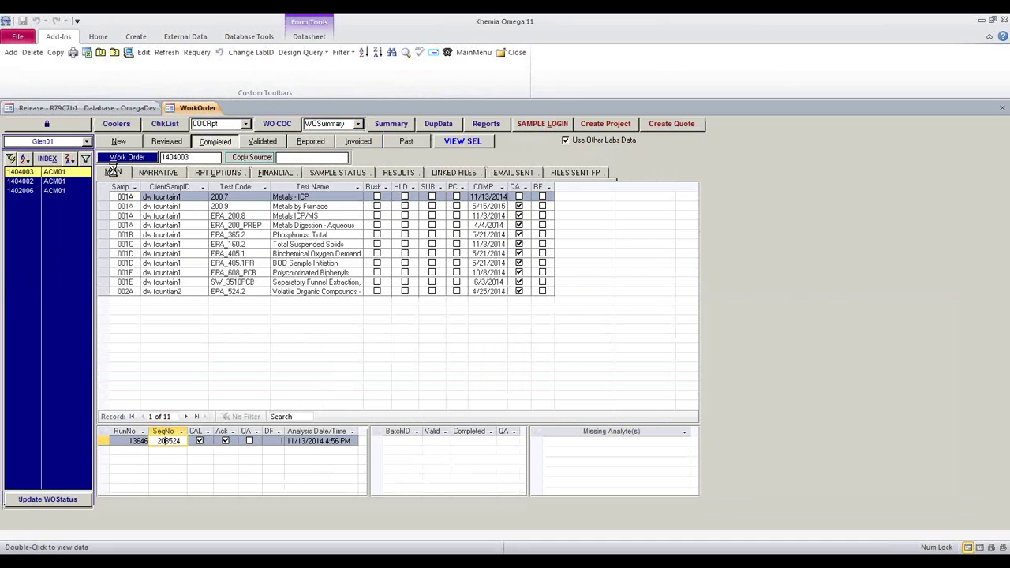
Check the work order's Validated date entry and status in its main details
{"action": "left_click", "coordinate": [115, 172]}
{"action": "left_click", "coordinate": [572, 251]}
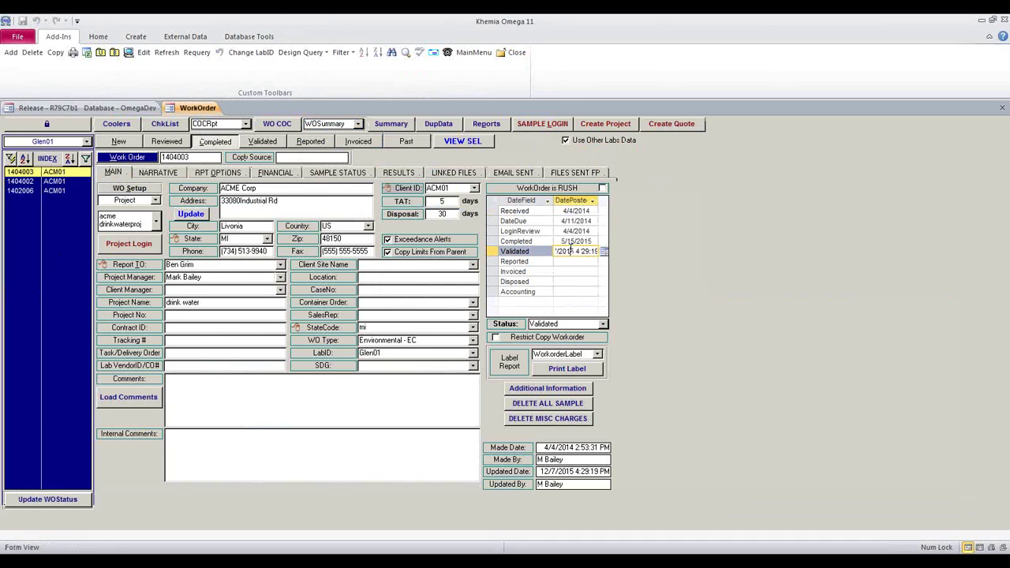
{"action": "left_click", "coordinate": [563, 324]}
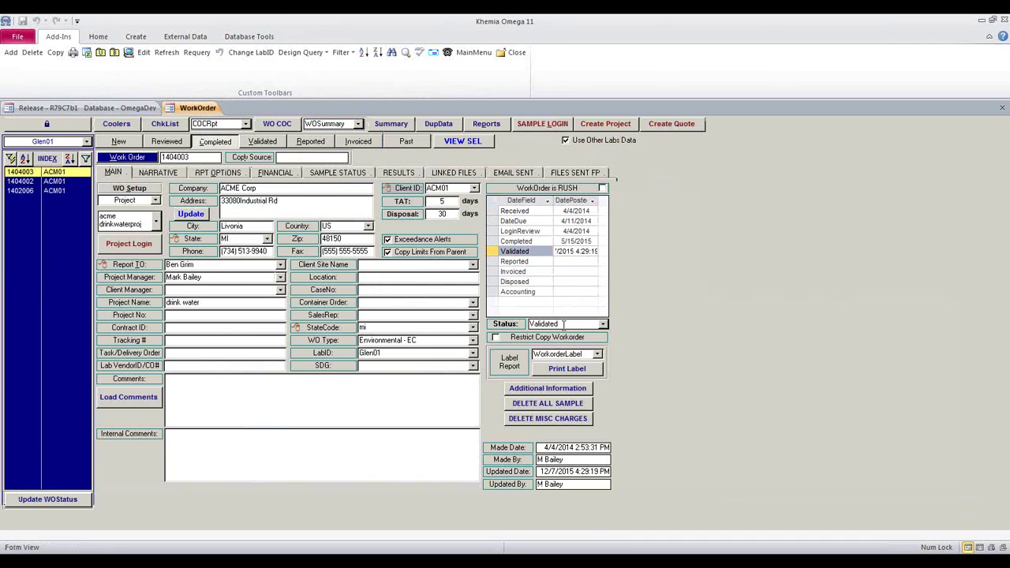
Open report generation for the work order, accept leaving out non-validated data, and review the report types from Table of Content to QCReport
{"action": "left_click", "coordinate": [485, 126]}
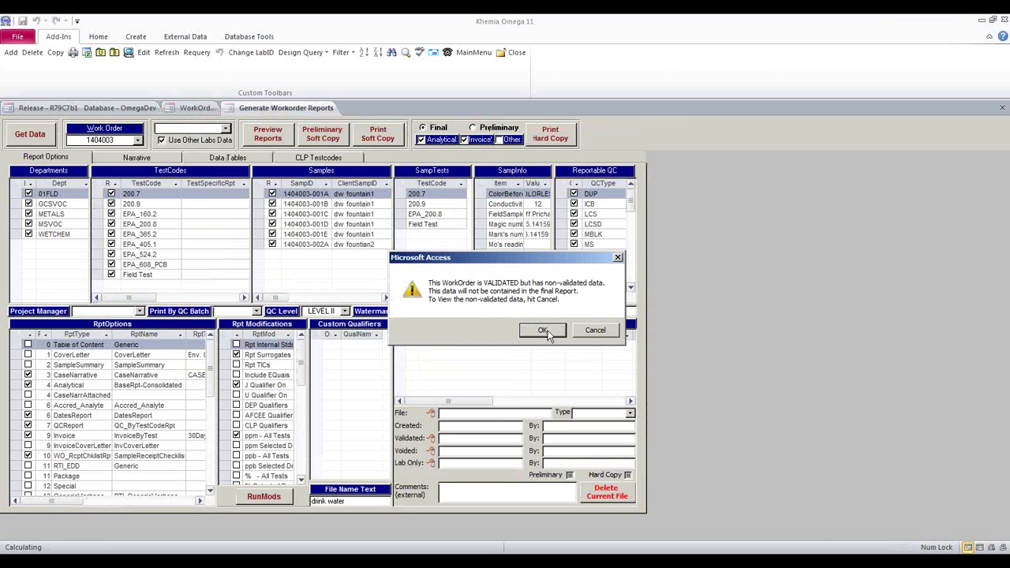
{"action": "left_click", "coordinate": [548, 333]}
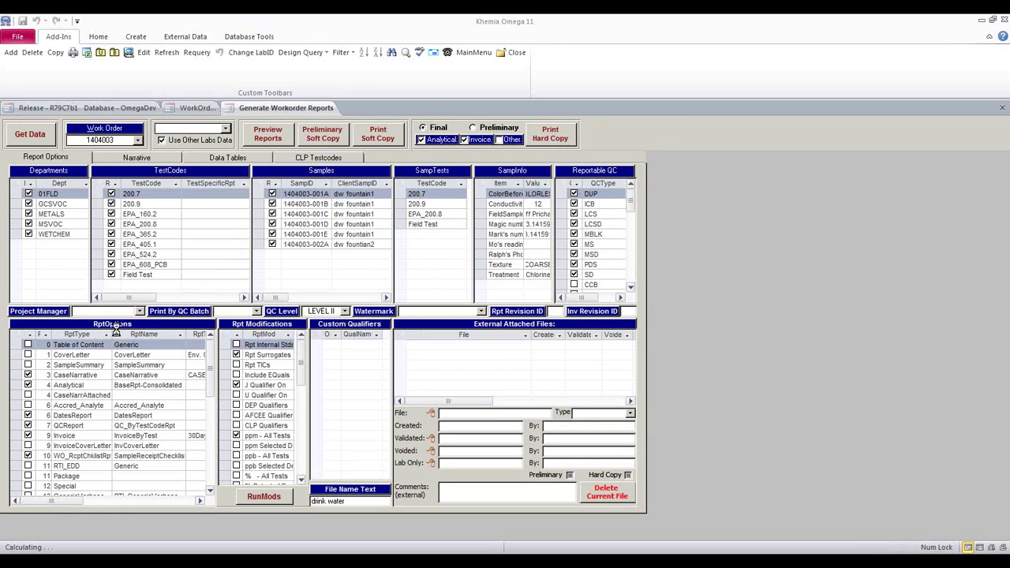
{"action": "left_click", "coordinate": [72, 334]}
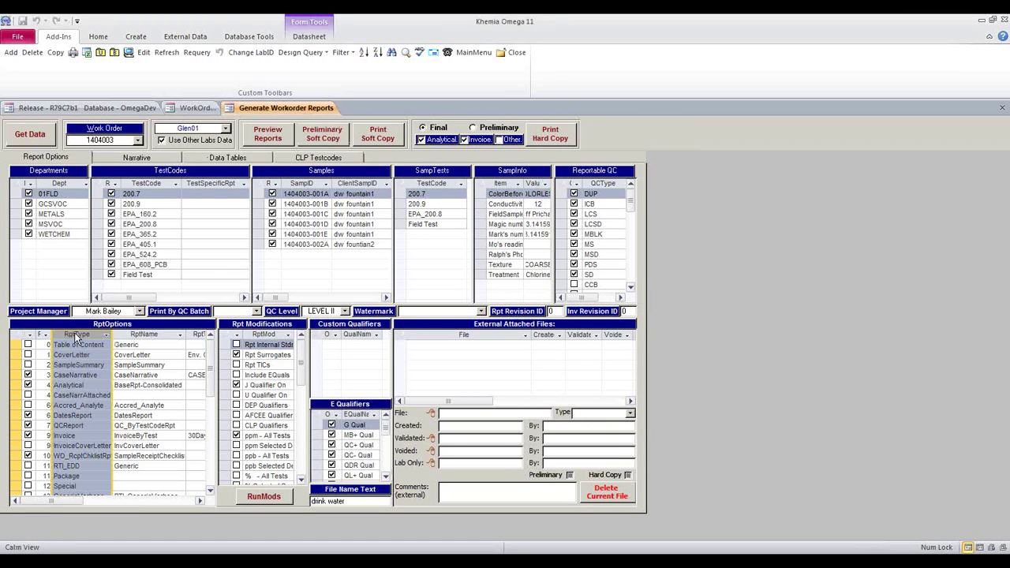
{"action": "left_click", "coordinate": [77, 346]}
{"action": "left_click", "coordinate": [59, 357]}
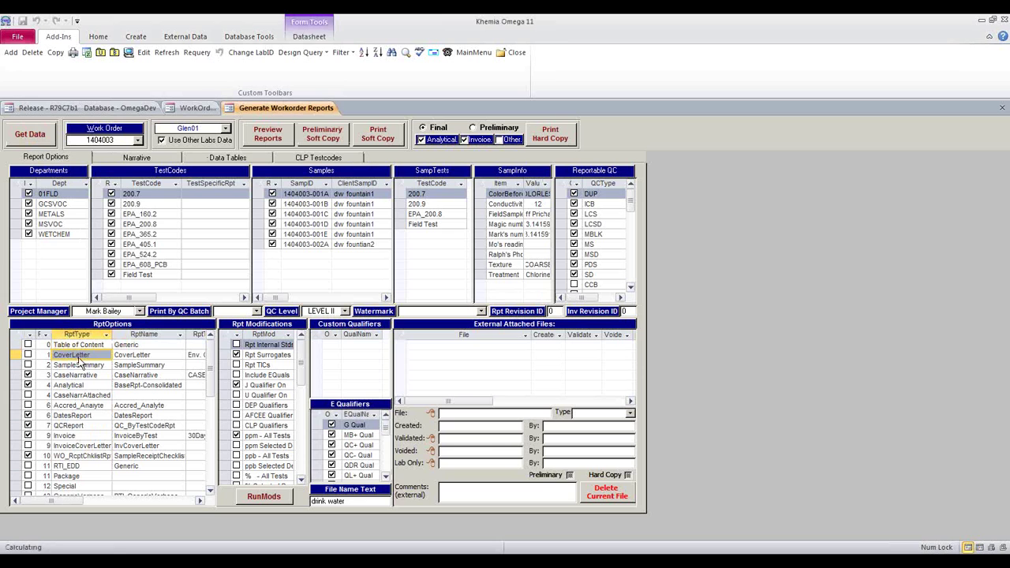
{"action": "left_click", "coordinate": [64, 375]}
{"action": "left_click_drag", "start_coordinate": [62, 385], "coordinate": [82, 386]}
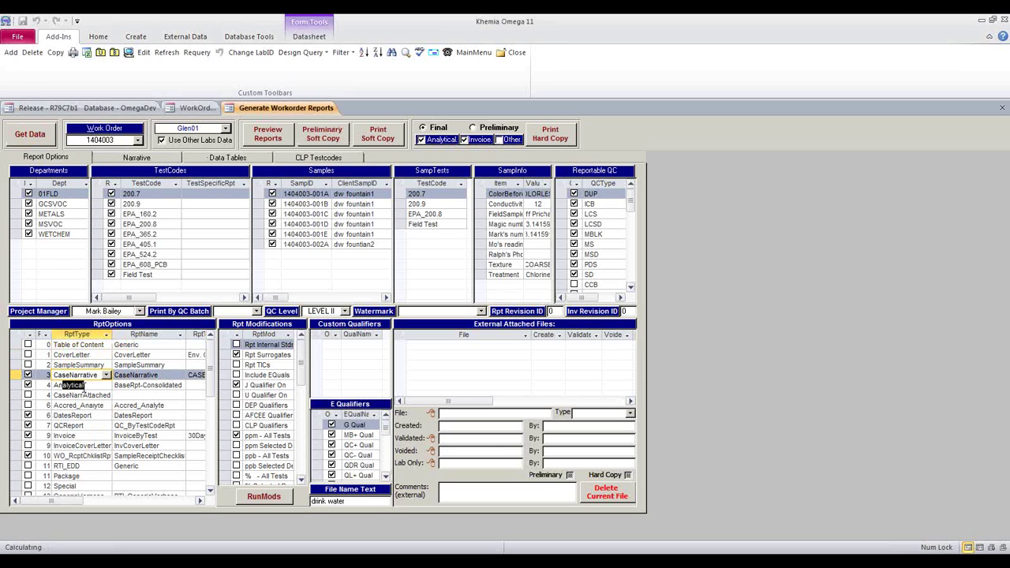
{"action": "left_click_drag", "start_coordinate": [56, 425], "coordinate": [85, 416]}
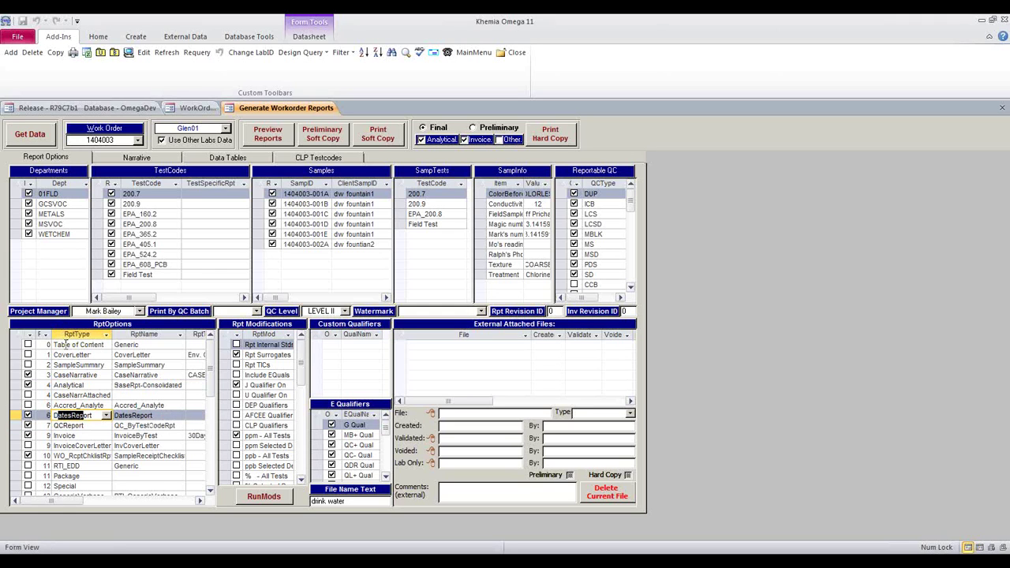
Include the CoverLetter in the report options and leave Table of Content excluded
{"action": "left_click", "coordinate": [29, 346]}
{"action": "left_click", "coordinate": [27, 355]}
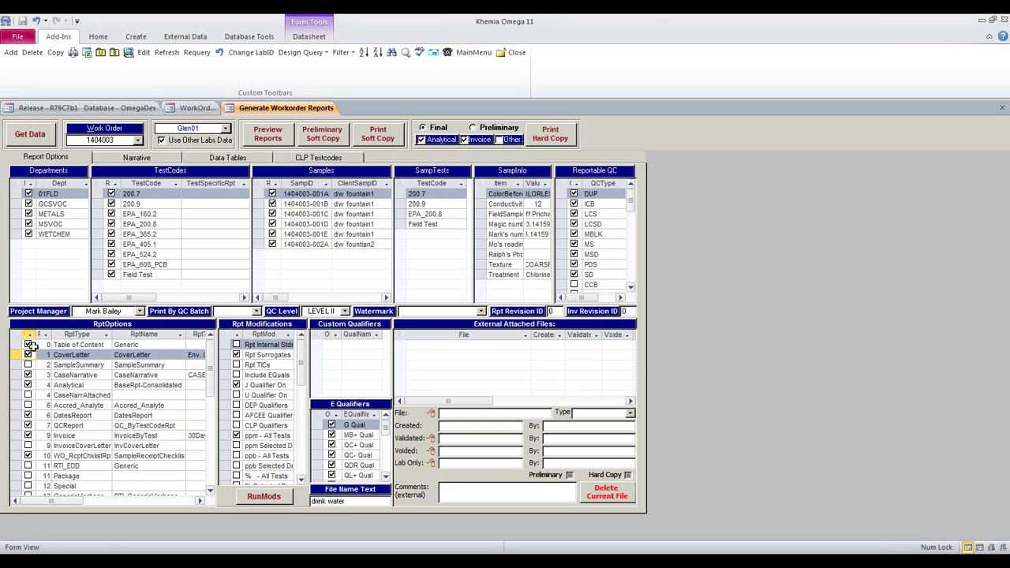
{"action": "left_click", "coordinate": [28, 345]}
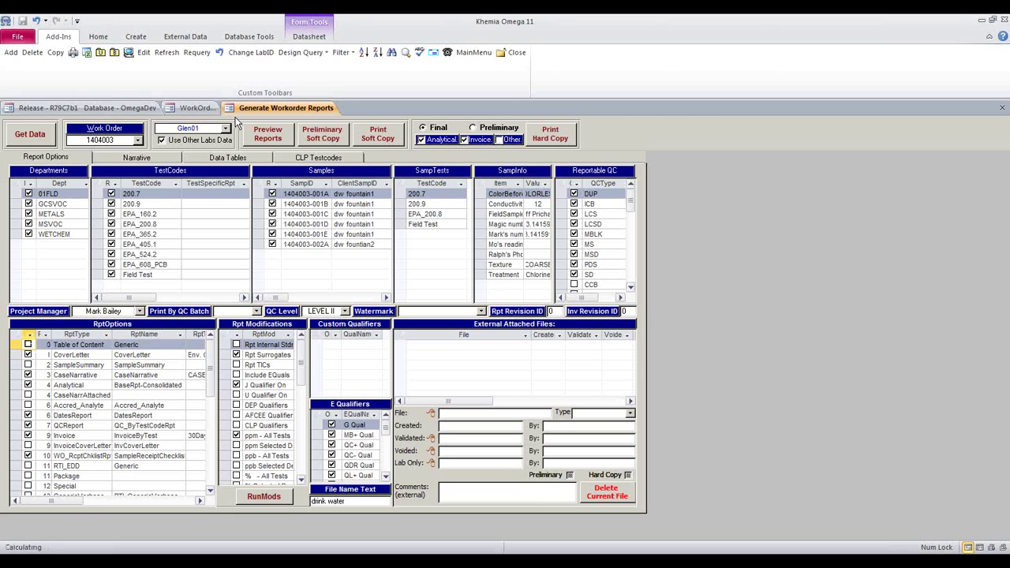
Review the report options stored with the work order itself
{"action": "left_click", "coordinate": [203, 109]}
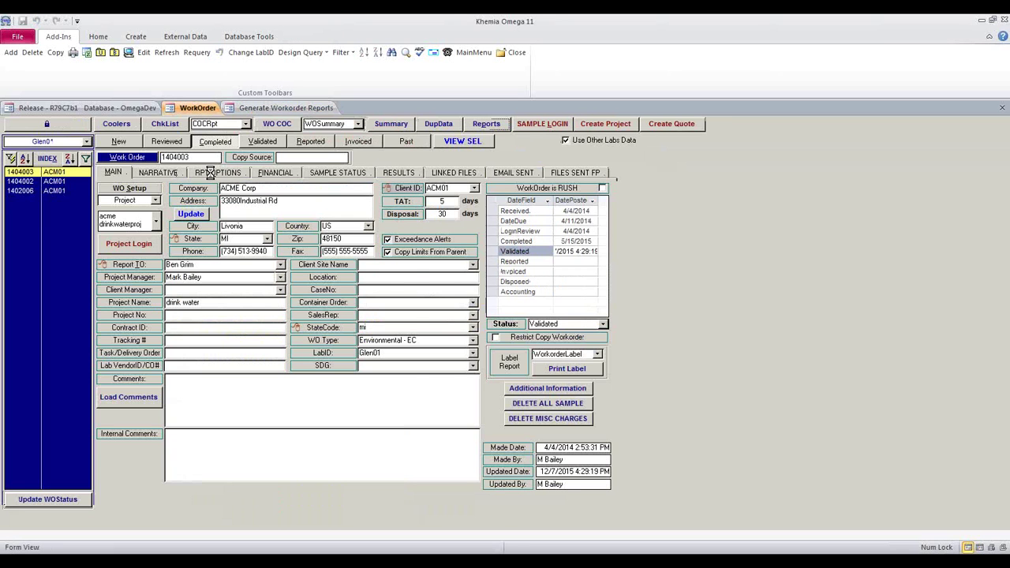
{"action": "left_click", "coordinate": [213, 173]}
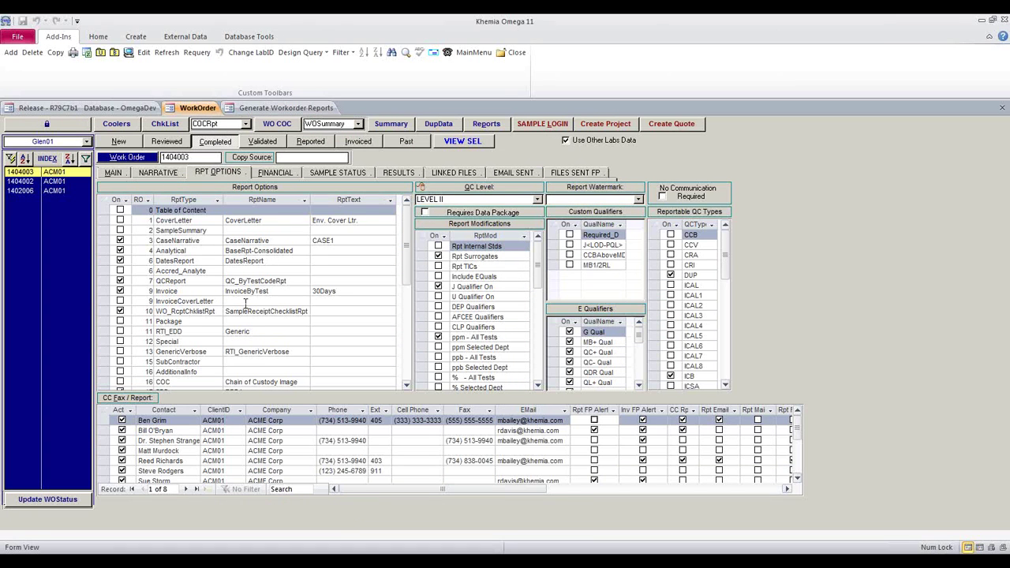
Return to report generation and print the final soft copy, declining to override the client's monthly billing option
{"action": "left_click", "coordinate": [287, 107]}
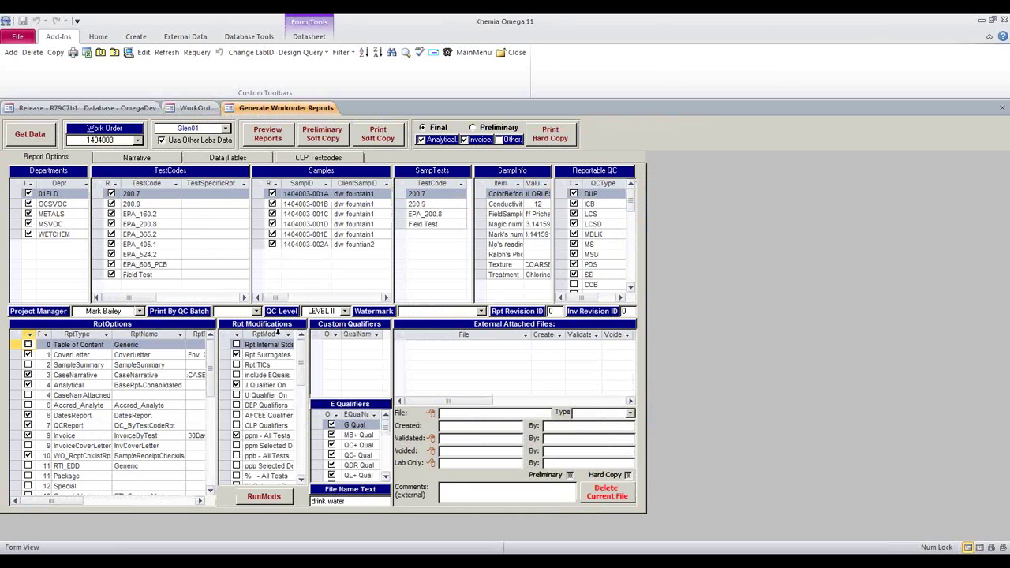
{"action": "left_click", "coordinate": [377, 136]}
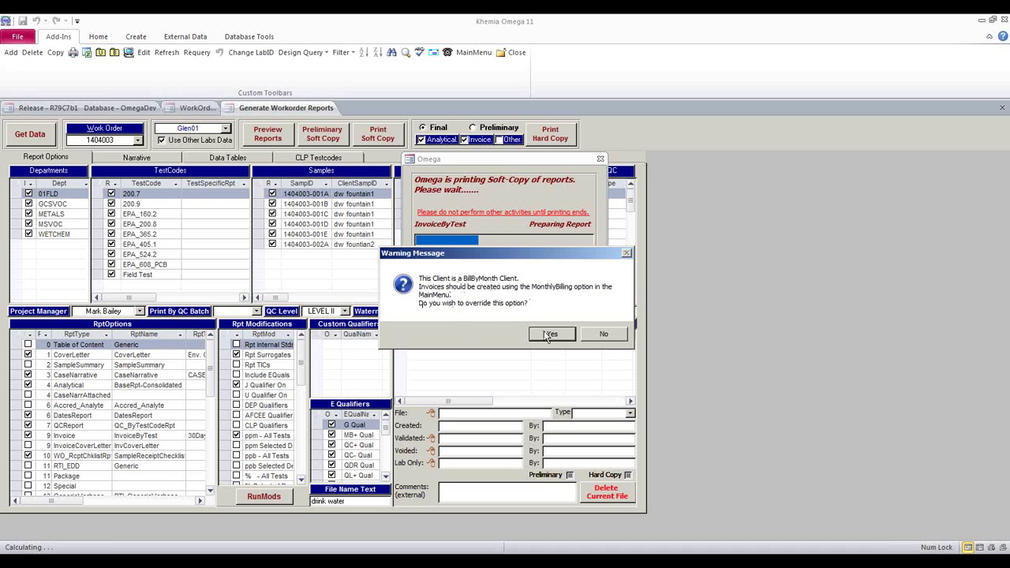
{"action": "left_click", "coordinate": [605, 335]}
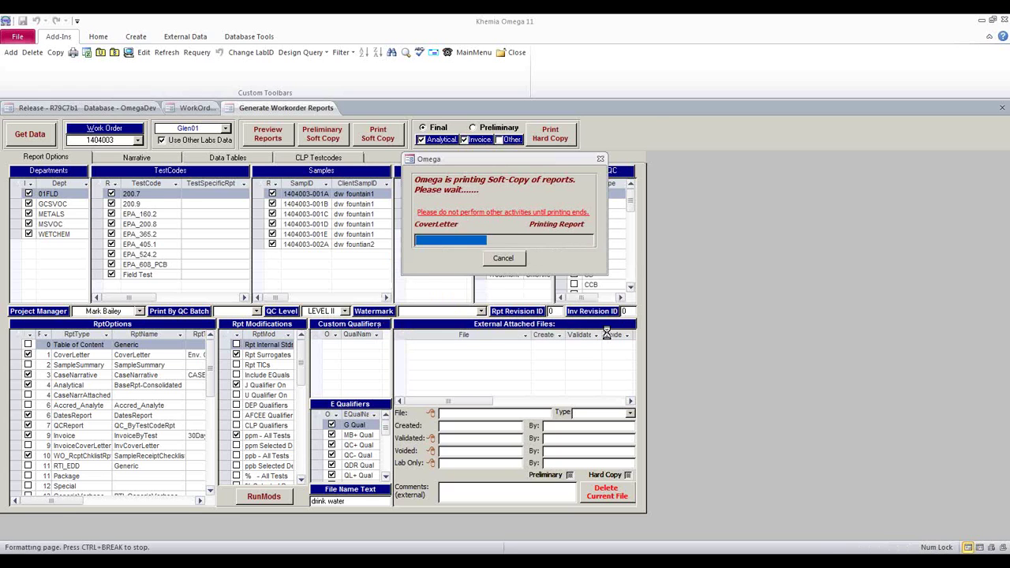
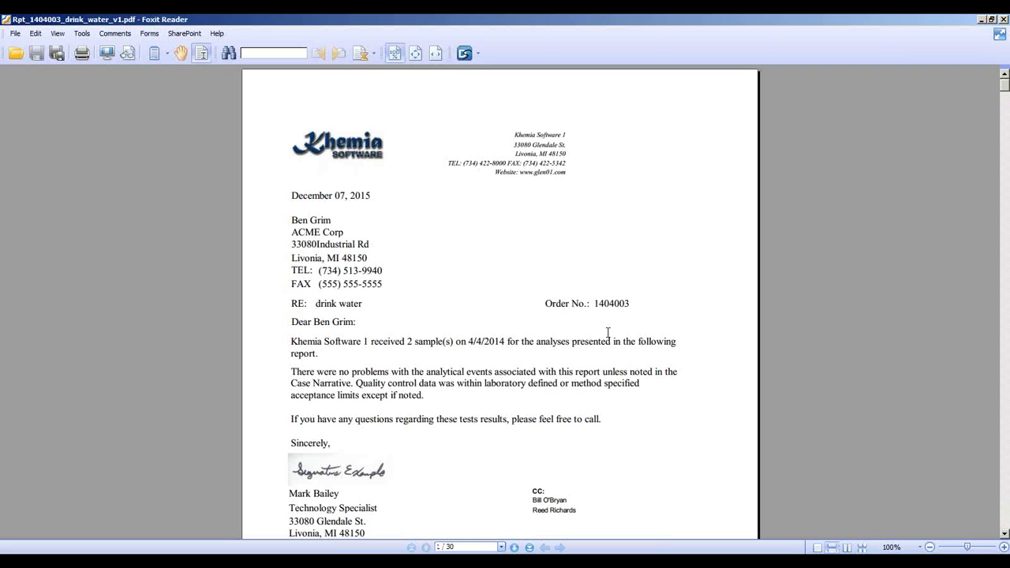
Read through the cover letter and Case Narrative pages of the generated report PDF
{"action": "left_click", "coordinate": [432, 547]}
{"action": "scroll", "coordinate": [620, 386], "scroll_direction": "down", "scroll_amount": 9}
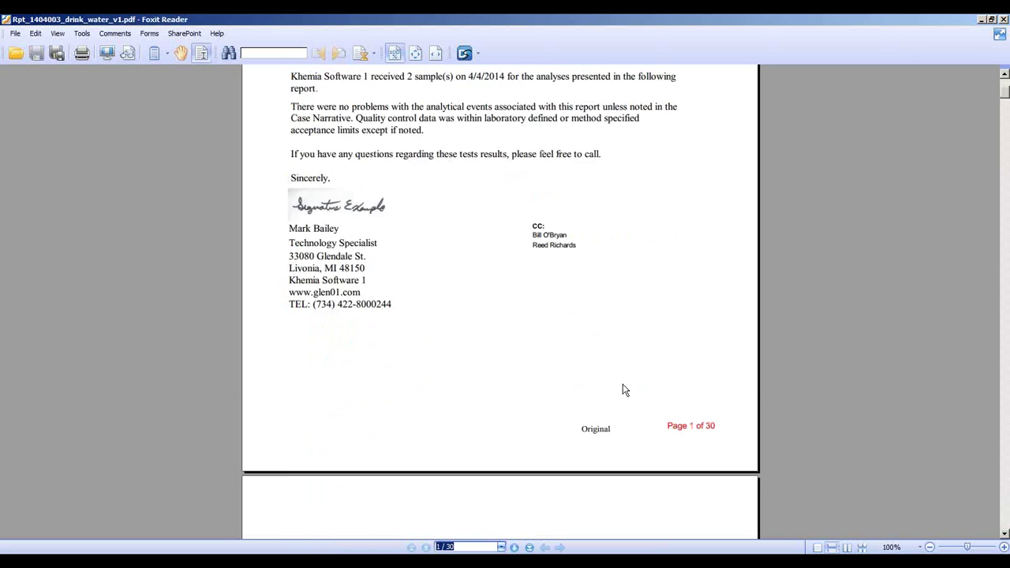
{"action": "left_click_drag", "start_coordinate": [665, 351], "coordinate": [717, 351]}
{"action": "left_click_drag", "start_coordinate": [616, 358], "coordinate": [571, 352]}
{"action": "left_click", "coordinate": [500, 354]}
{"action": "scroll", "coordinate": [497, 356], "scroll_direction": "down", "scroll_amount": 7}
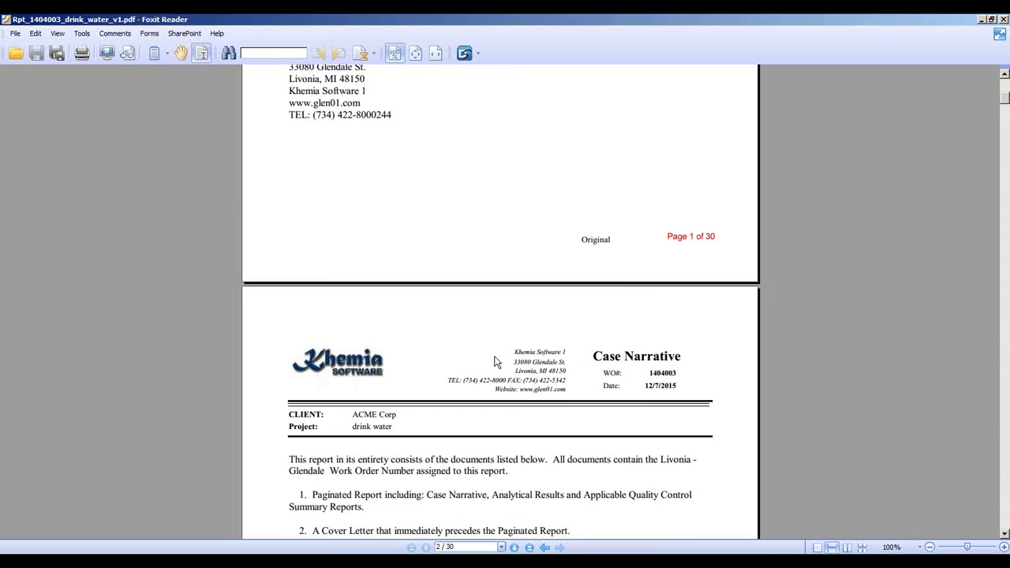
{"action": "scroll", "coordinate": [497, 361], "scroll_direction": "down", "scroll_amount": 4}
{"action": "scroll", "coordinate": [497, 365], "scroll_direction": "down", "scroll_amount": 5}
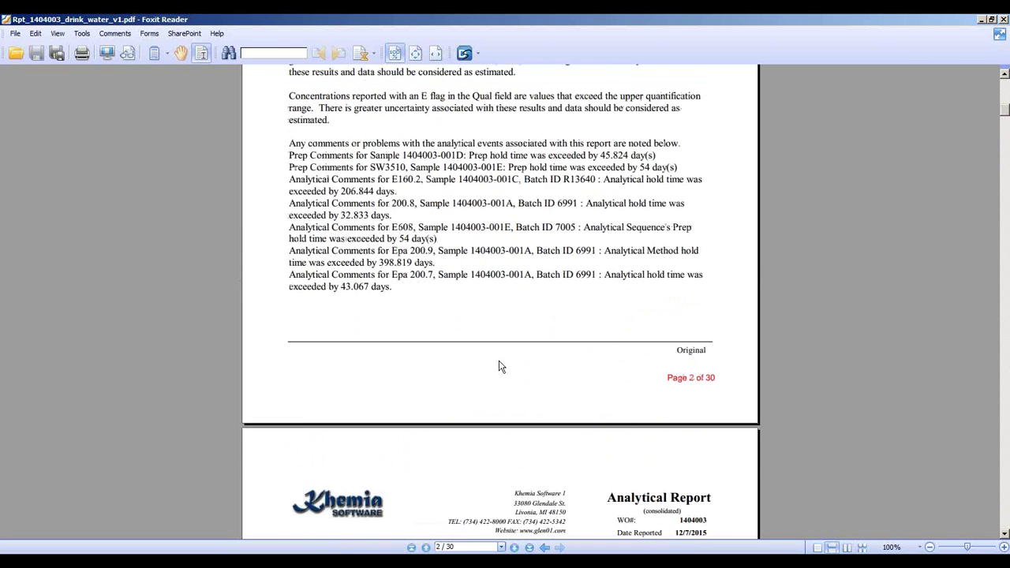
Examine the Analytical Report pages, including the metals results, the page title and the Qual, Units, DF and Date Analyzed columns
{"action": "scroll", "coordinate": [499, 365], "scroll_direction": "down", "scroll_amount": 5}
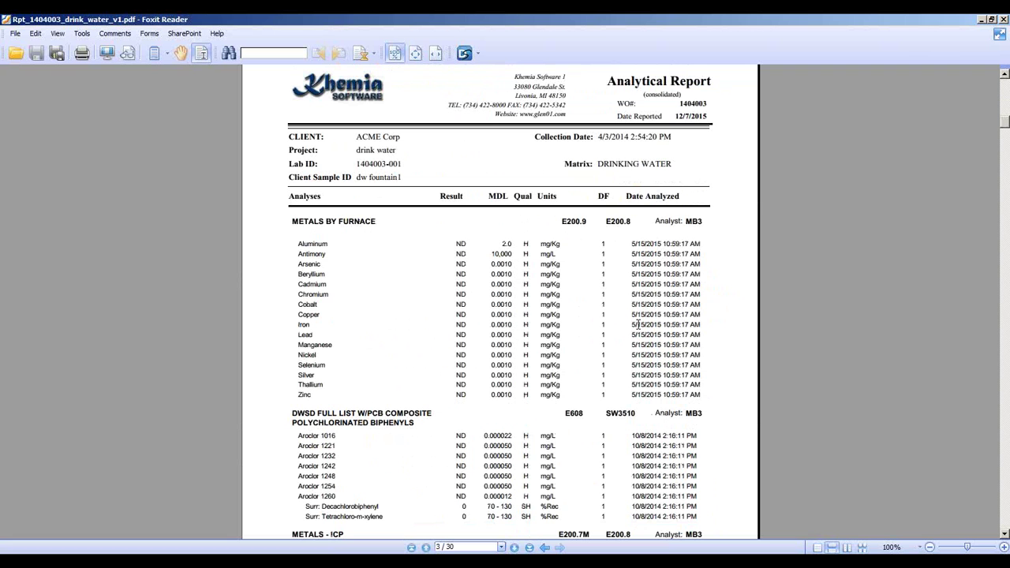
{"action": "scroll", "coordinate": [614, 378], "scroll_direction": "down", "scroll_amount": 15}
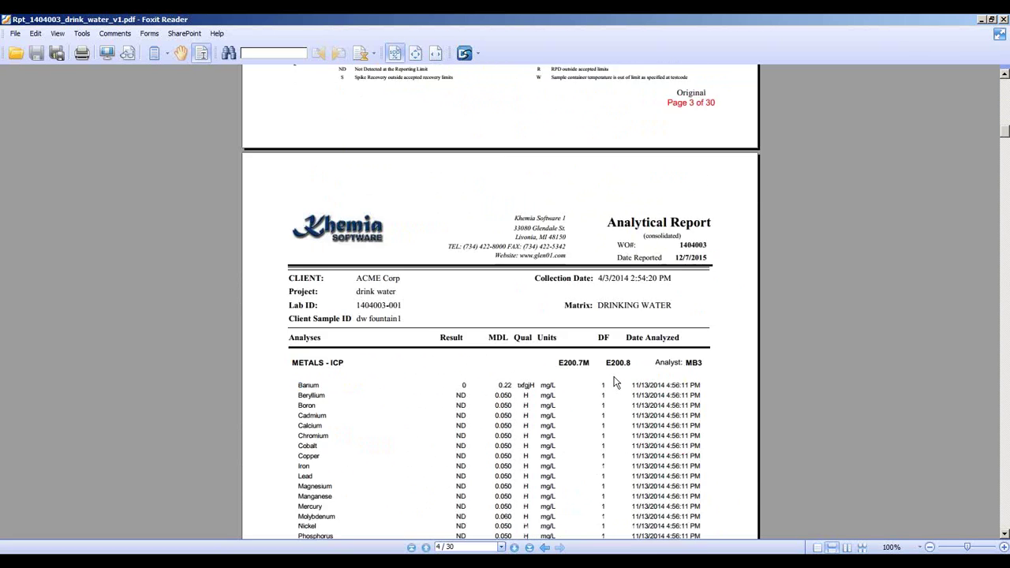
{"action": "scroll", "coordinate": [615, 382], "scroll_direction": "down", "scroll_amount": 2}
{"action": "scroll", "coordinate": [614, 383], "scroll_direction": "down", "scroll_amount": 17}
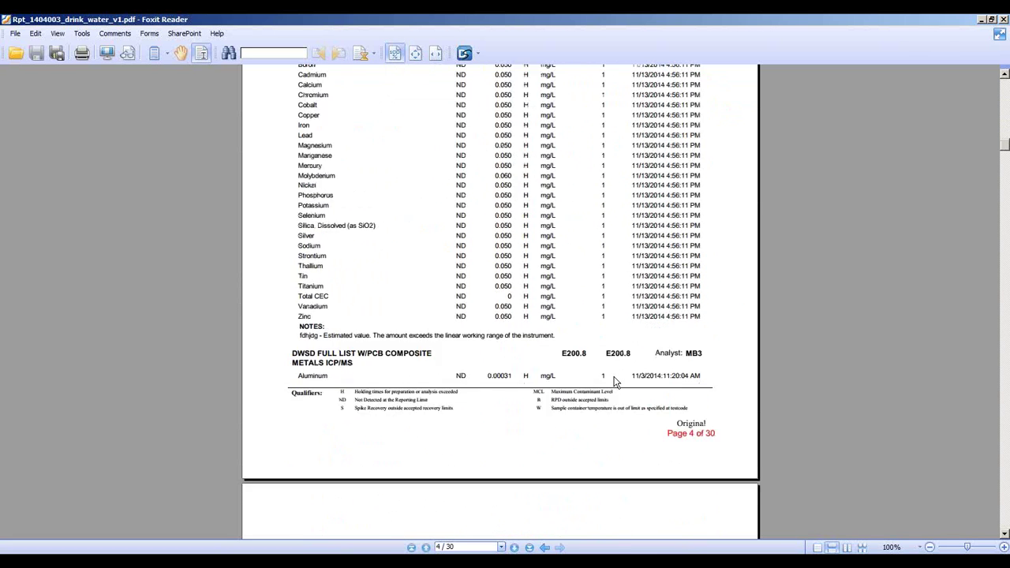
{"action": "scroll", "coordinate": [611, 395], "scroll_direction": "down", "scroll_amount": 1}
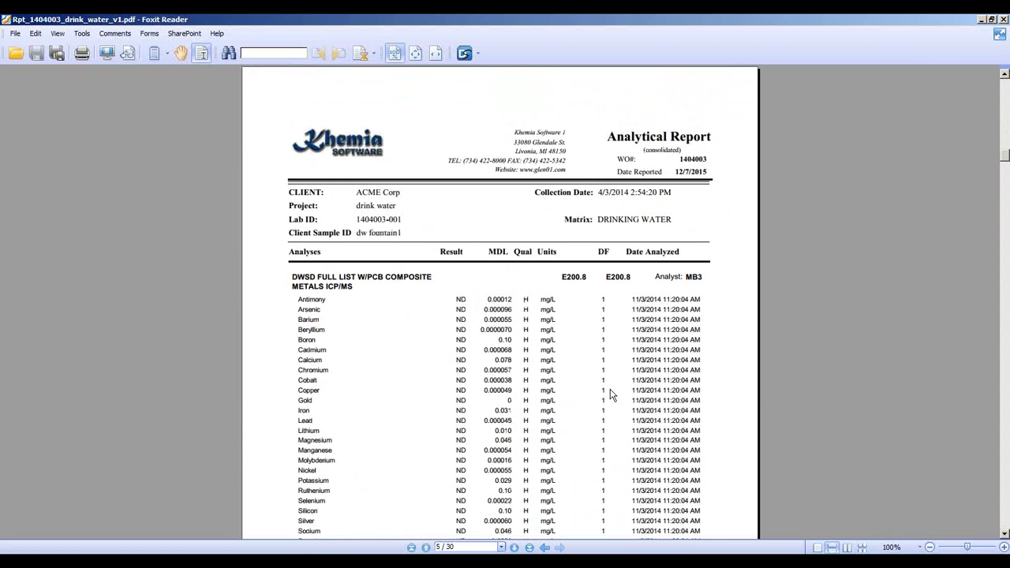
{"action": "left_click_drag", "start_coordinate": [606, 135], "coordinate": [710, 136]}
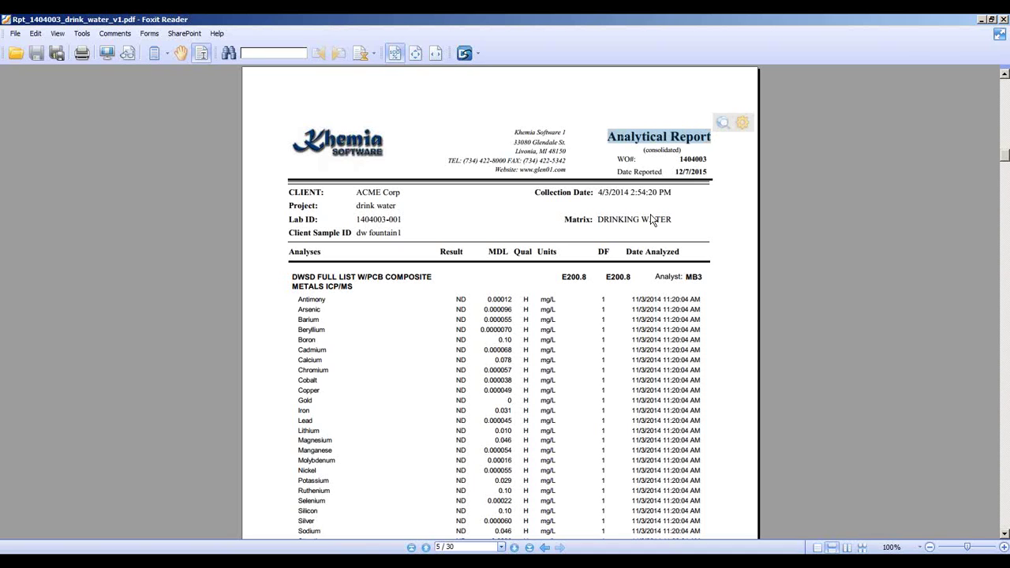
{"action": "left_click", "coordinate": [490, 249]}
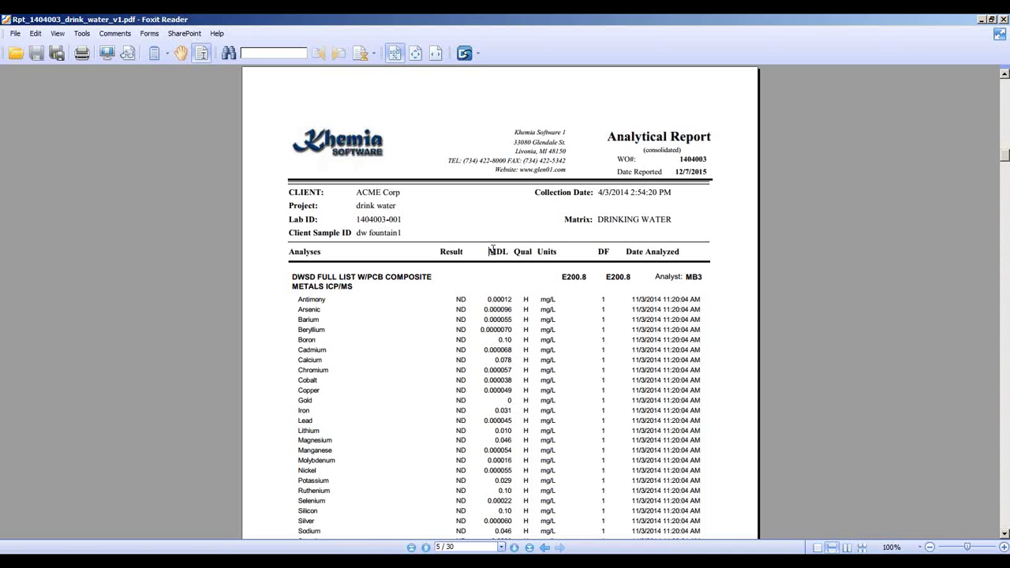
{"action": "left_click_drag", "start_coordinate": [506, 251], "coordinate": [680, 251]}
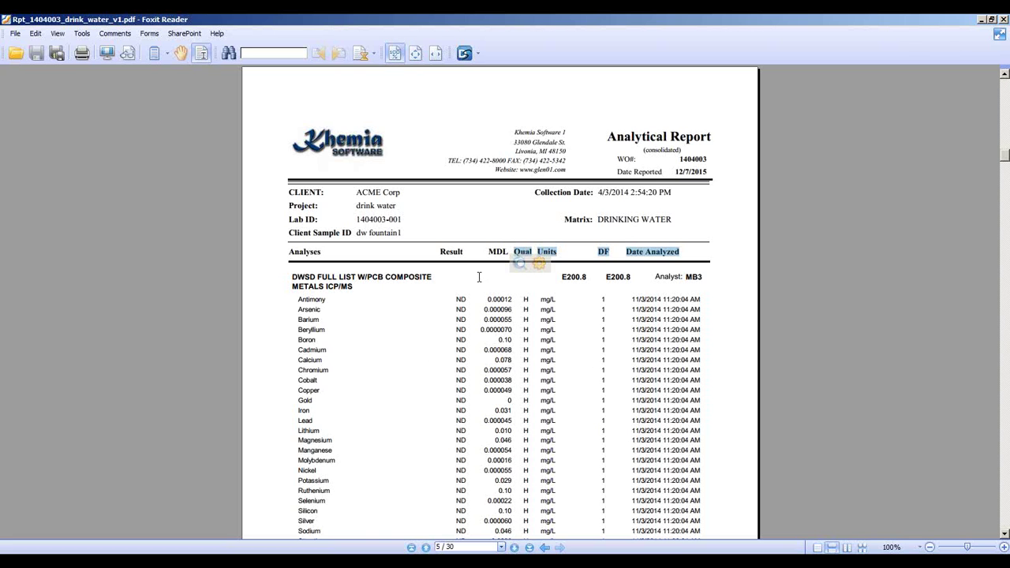
Examine the Dates Report and the EPA_160.2 QC Summary Report, including the TSS %REC value of the LCS sample
{"action": "scroll", "coordinate": [488, 370], "scroll_direction": "down", "scroll_amount": 10}
{"action": "scroll", "coordinate": [488, 370], "scroll_direction": "down", "scroll_amount": 20}
{"action": "scroll", "coordinate": [490, 369], "scroll_direction": "down", "scroll_amount": 15}
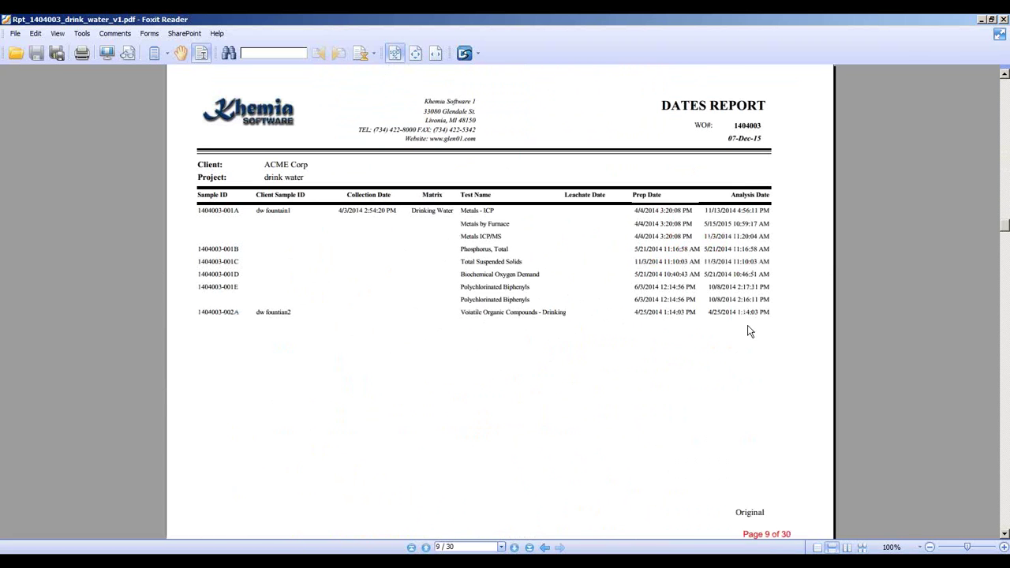
{"action": "scroll", "coordinate": [371, 322], "scroll_direction": "down", "scroll_amount": 10}
{"action": "scroll", "coordinate": [371, 323], "scroll_direction": "down", "scroll_amount": 5}
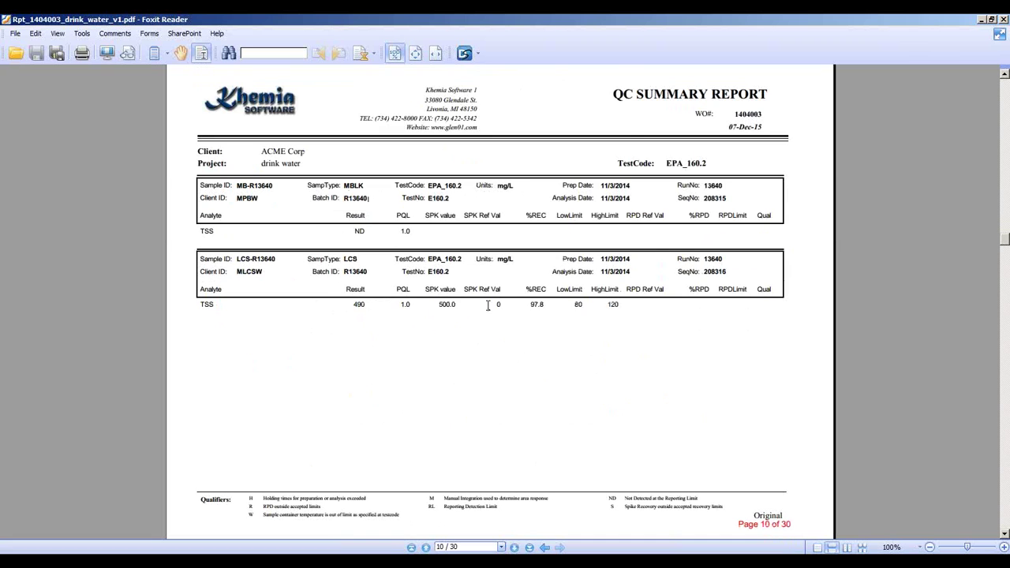
{"action": "left_click_drag", "start_coordinate": [526, 308], "coordinate": [547, 308]}
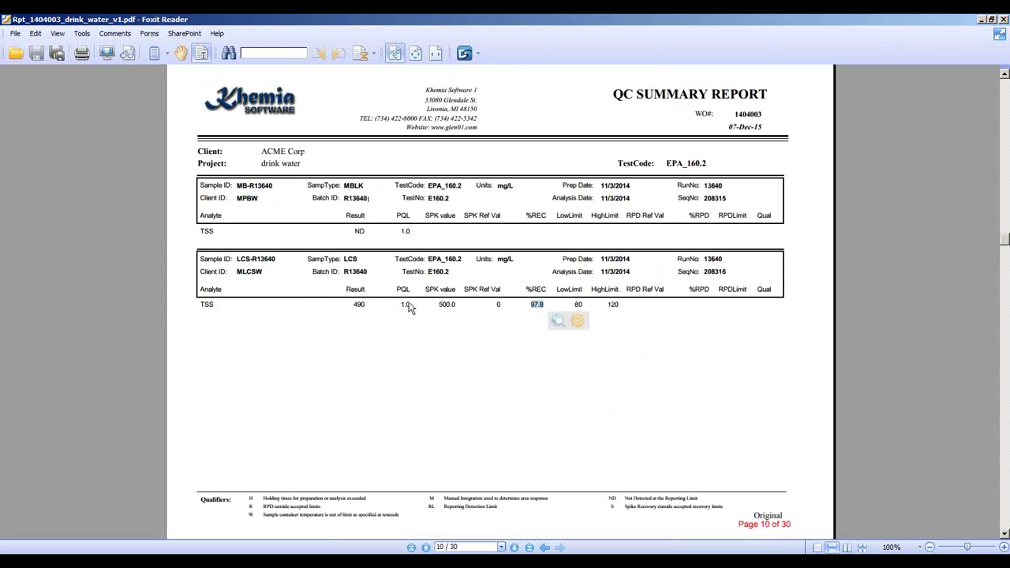
Examine the TSS result and spike value of the LCS sample, and look through the following QC summary pages
{"action": "left_click_drag", "start_coordinate": [352, 304], "coordinate": [367, 305]}
{"action": "left_click_drag", "start_coordinate": [433, 307], "coordinate": [452, 304]}
{"action": "scroll", "coordinate": [455, 312], "scroll_direction": "down", "scroll_amount": 3}
{"action": "scroll", "coordinate": [455, 311], "scroll_direction": "down", "scroll_amount": 20}
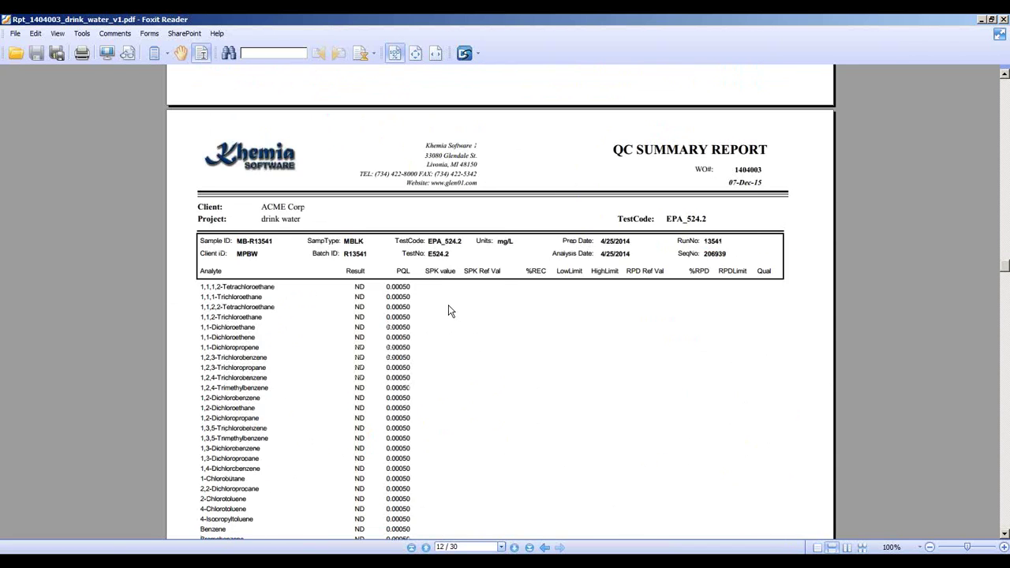
{"action": "scroll", "coordinate": [448, 310], "scroll_direction": "down", "scroll_amount": 20}
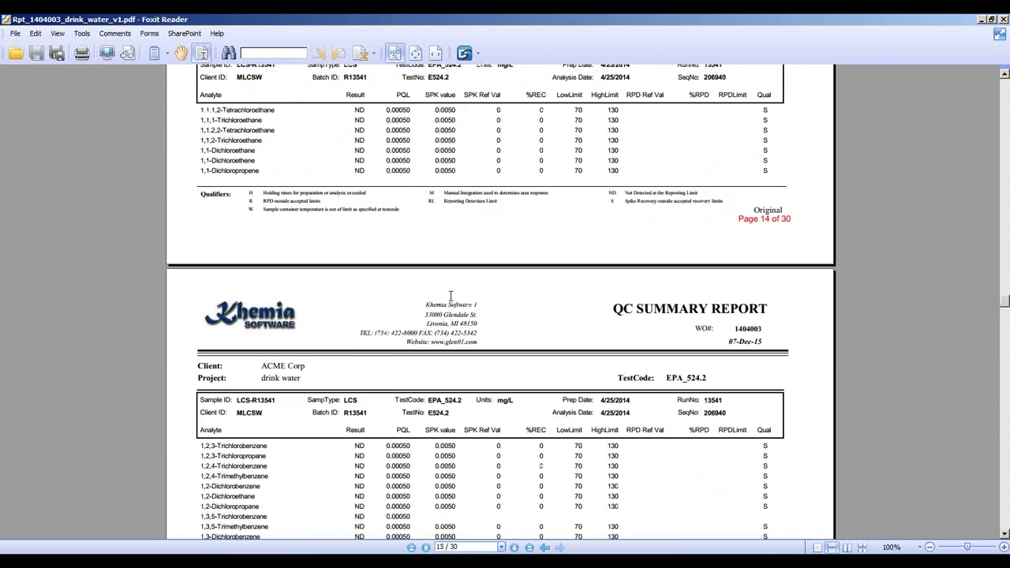
{"action": "scroll", "coordinate": [452, 300], "scroll_direction": "down", "scroll_amount": 20}
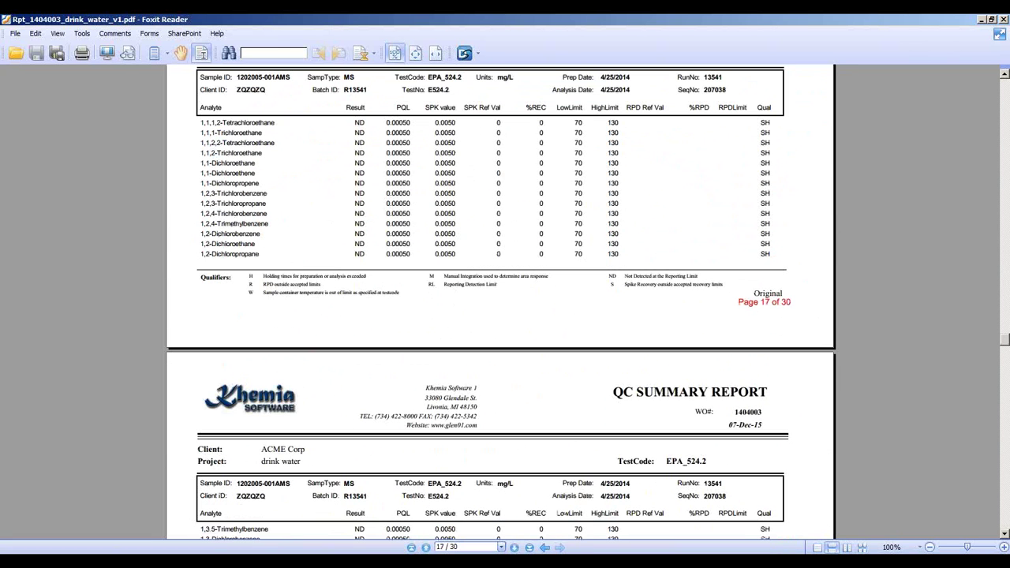
Read the qualifier definitions on the report's last page and close the PDF
{"action": "left_click", "coordinate": [528, 546]}
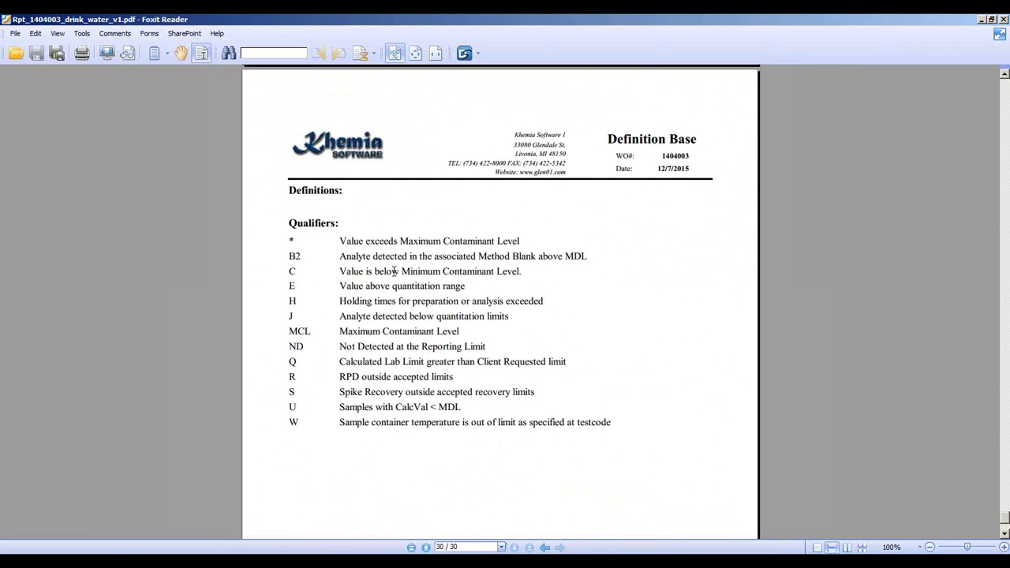
{"action": "scroll", "coordinate": [397, 287], "scroll_direction": "down", "scroll_amount": 3}
{"action": "scroll", "coordinate": [398, 290], "scroll_direction": "up", "scroll_amount": 3}
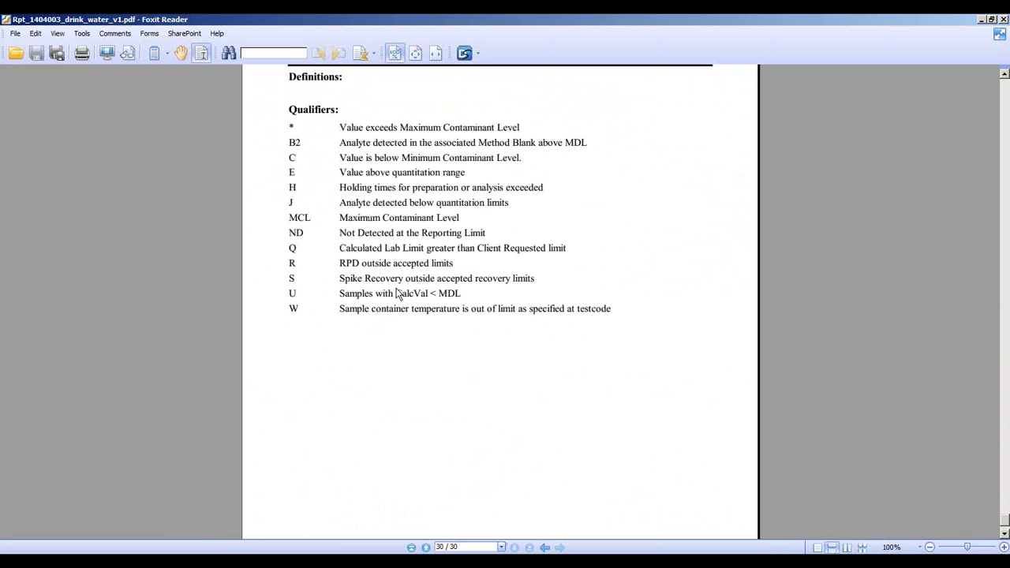
{"action": "left_click", "coordinate": [1003, 19]}
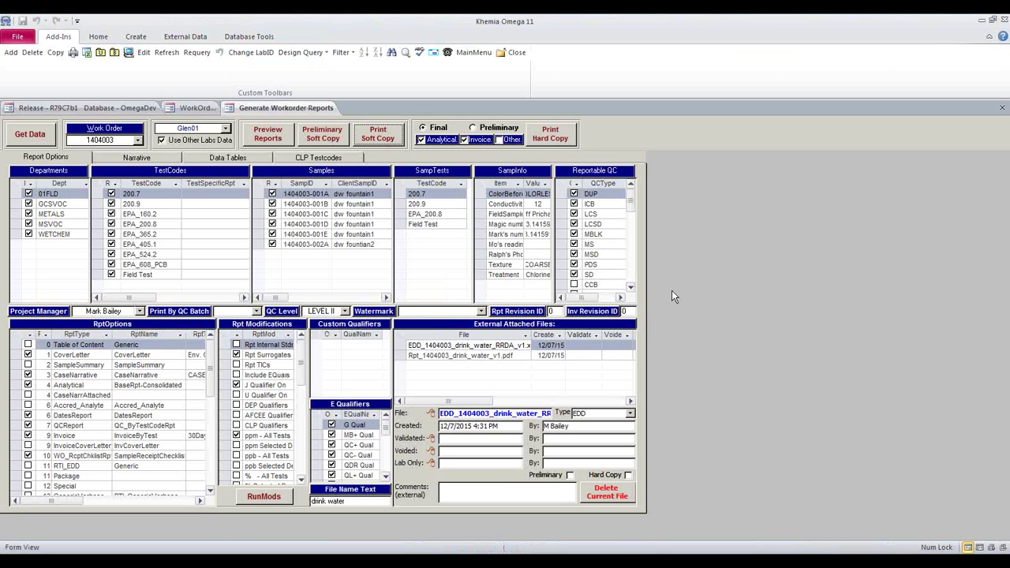
Open the EDD_1404003_drink_water_RRDA_v1 spreadsheet to inspect its rows, and close it along with both work order forms
{"action": "left_click", "coordinate": [453, 346]}
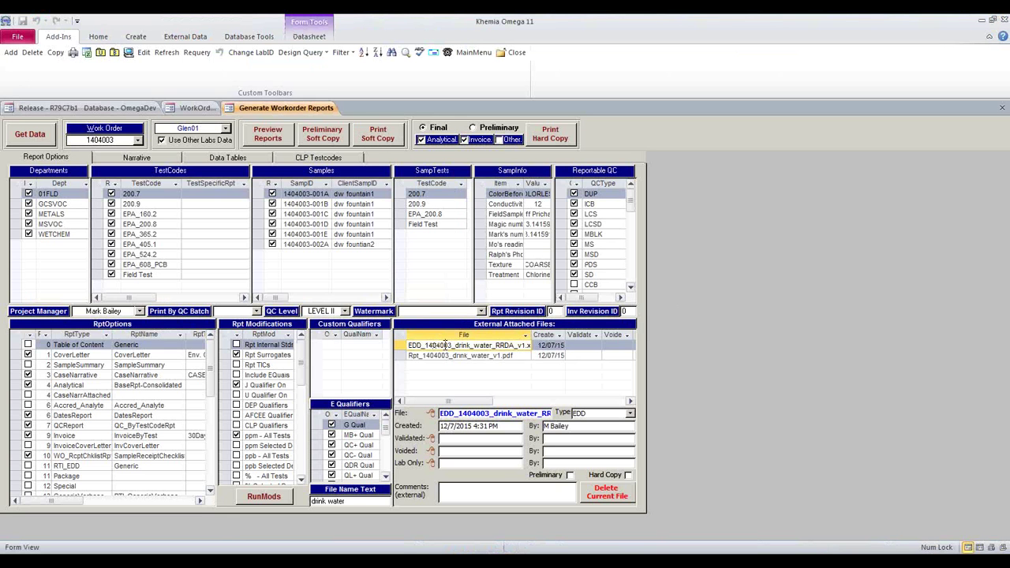
{"action": "double_click", "coordinate": [446, 345]}
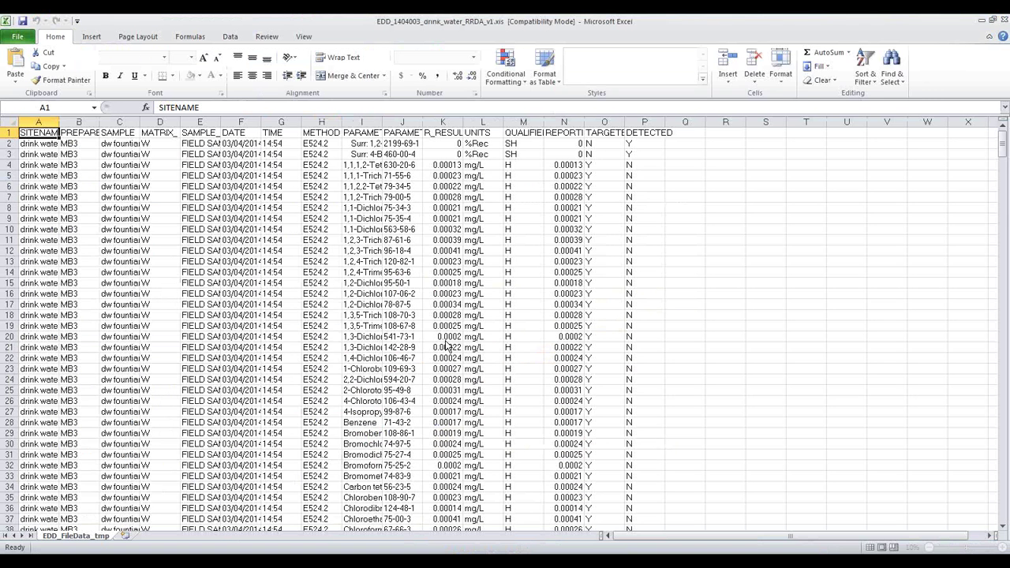
{"action": "left_click_drag", "start_coordinate": [32, 153], "coordinate": [637, 331]}
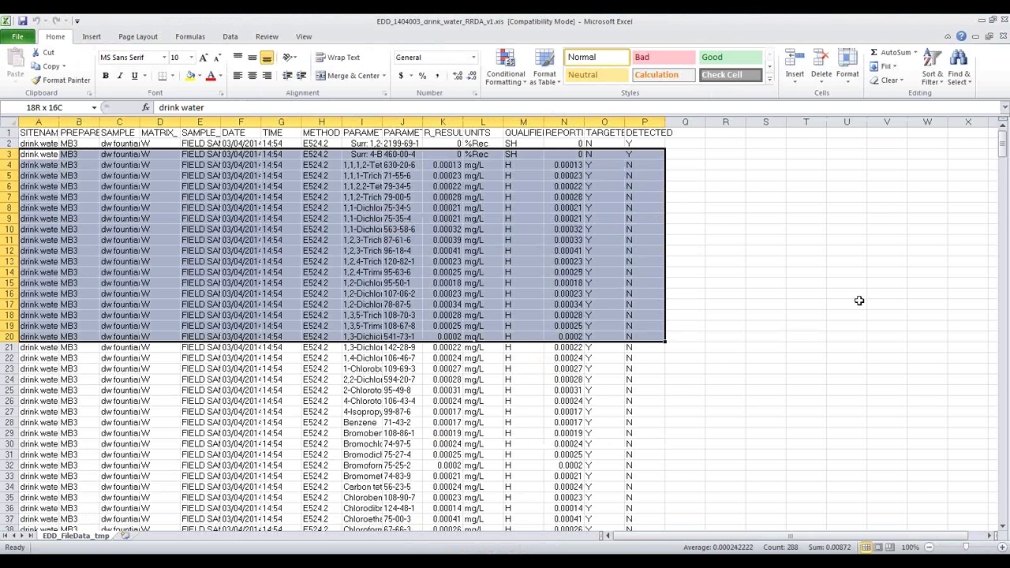
{"action": "left_click", "coordinate": [1003, 21]}
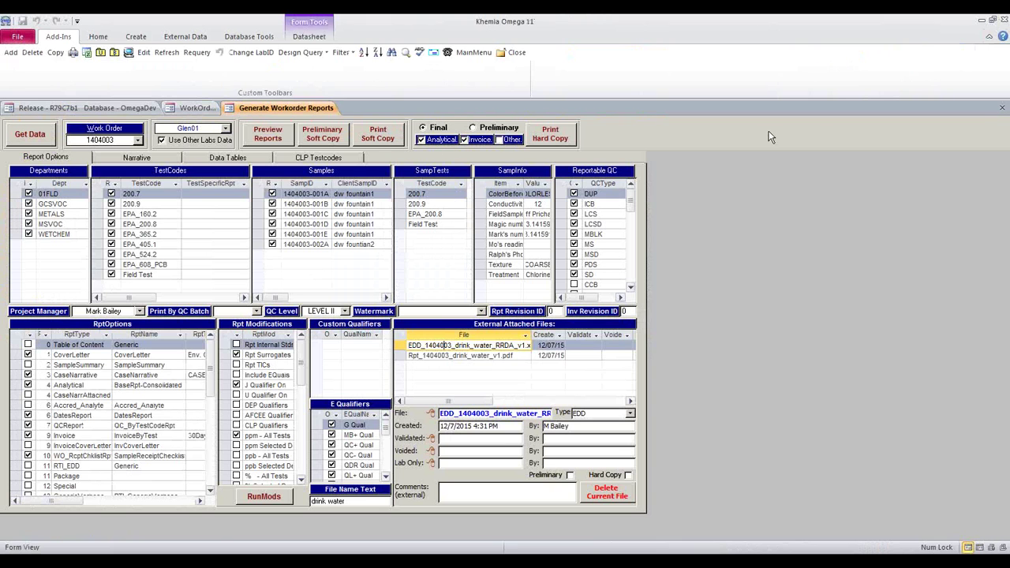
{"action": "left_click", "coordinate": [1001, 107]}
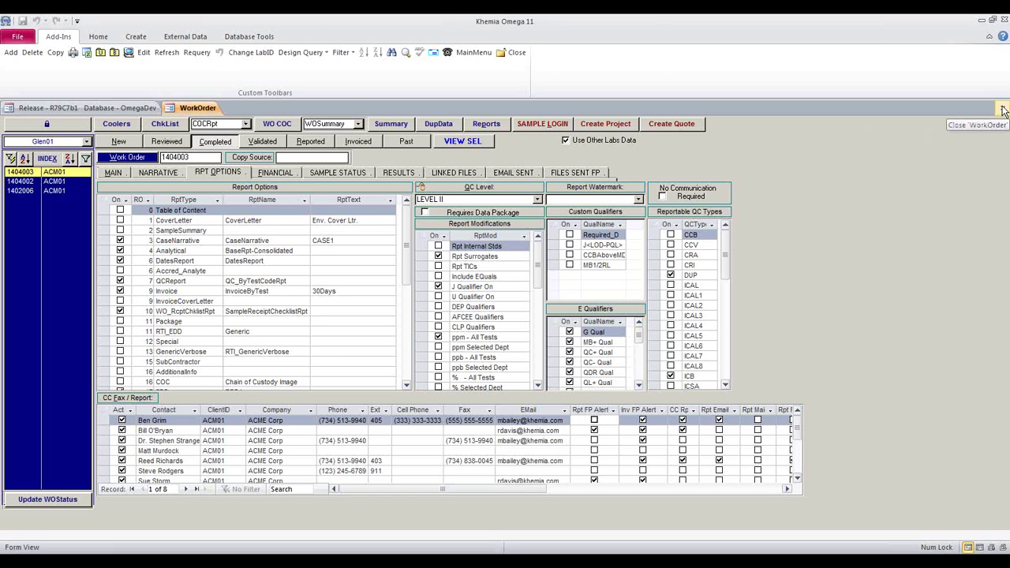
{"action": "left_click", "coordinate": [1003, 108]}
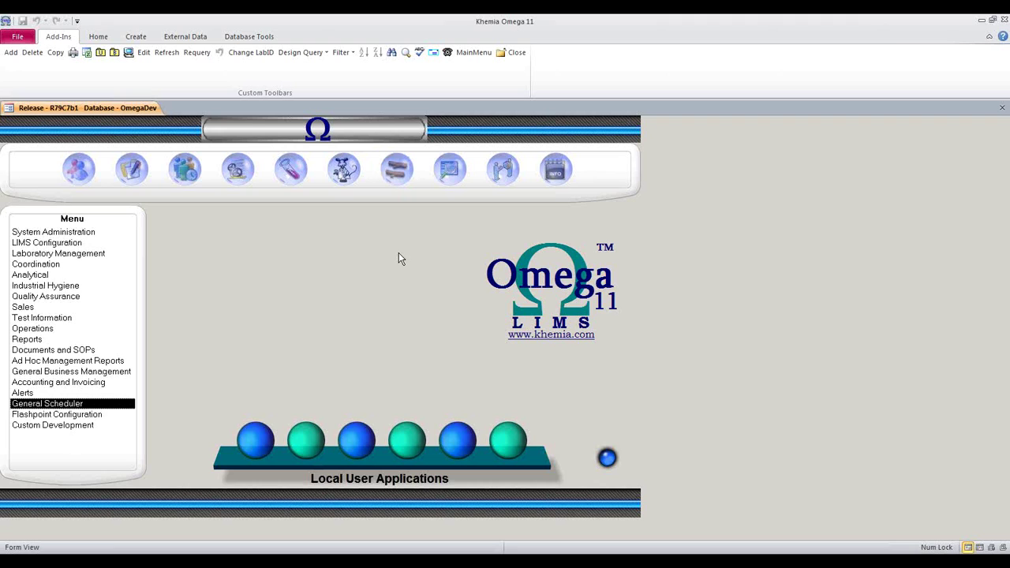
Preview the standard laboratory backlog report for the METALS_PR department, examine it enlarged, and close the preview
{"action": "left_click", "coordinate": [395, 174]}
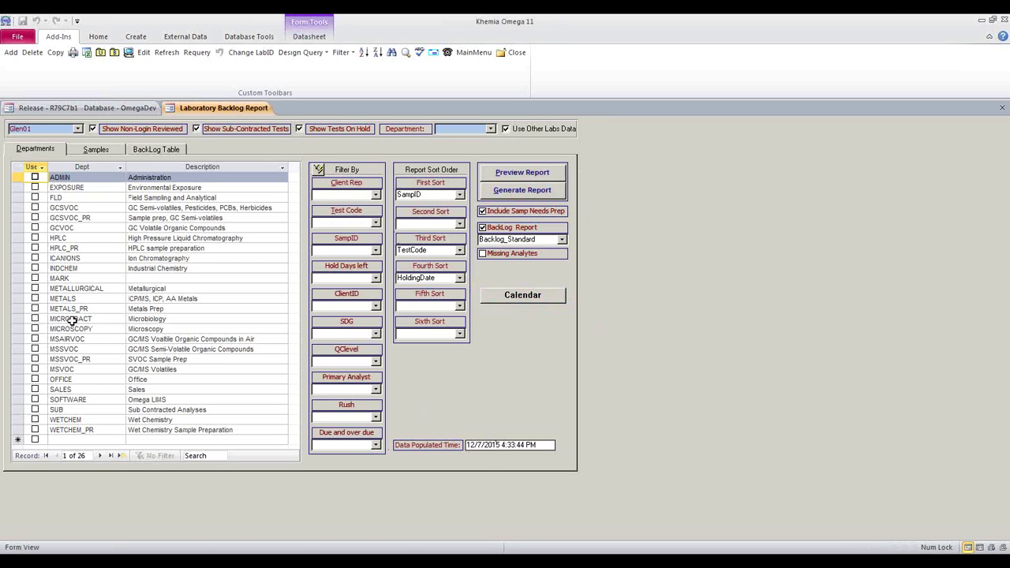
{"action": "left_click", "coordinate": [35, 309]}
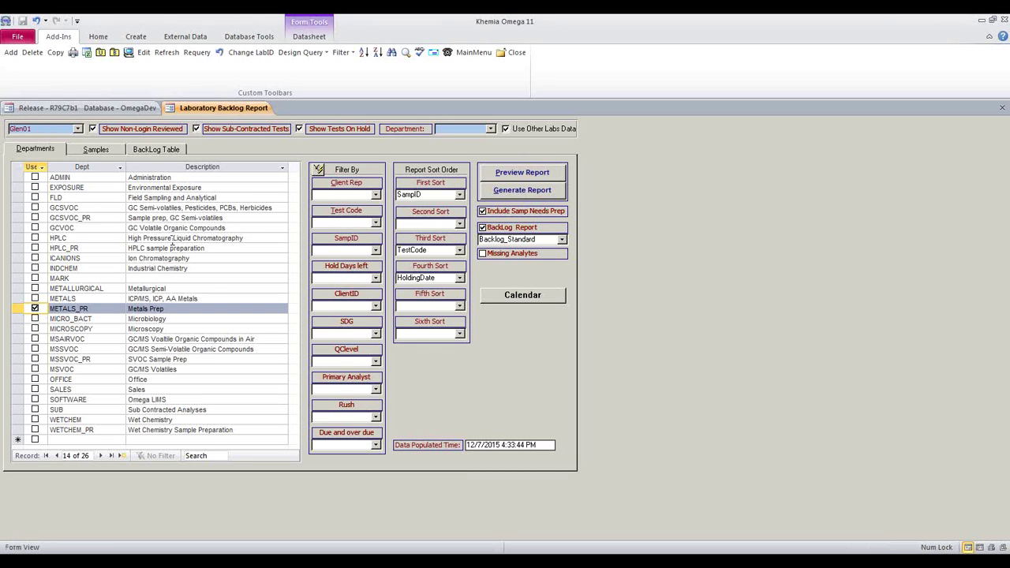
{"action": "left_click", "coordinate": [497, 174]}
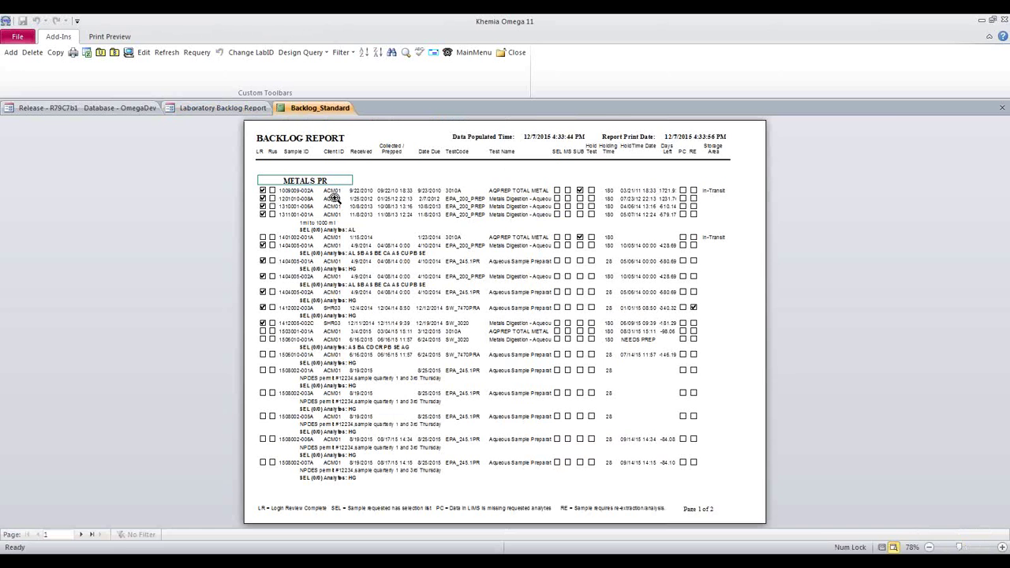
{"action": "left_click", "coordinate": [334, 198]}
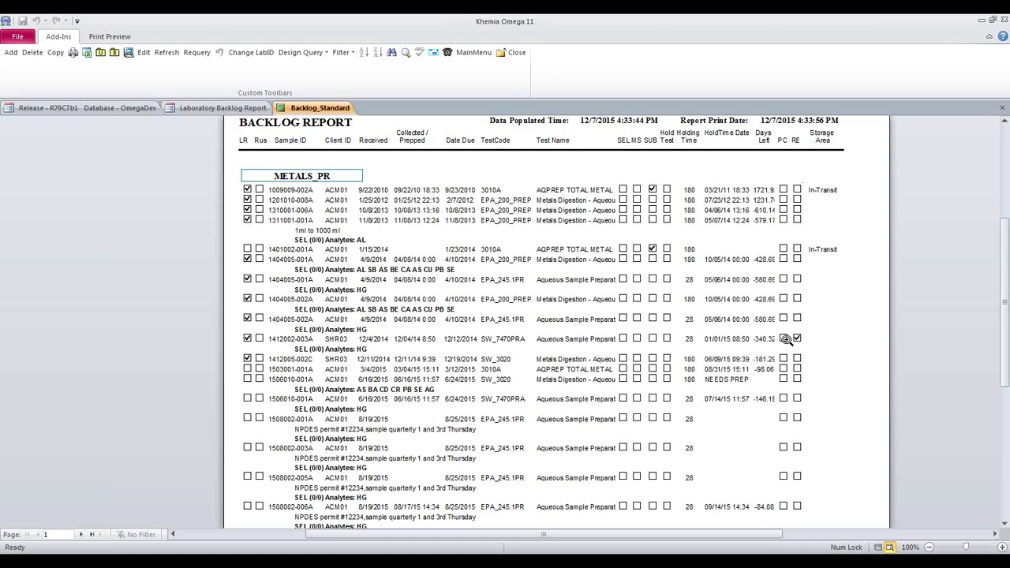
{"action": "left_click", "coordinate": [1001, 110]}
Filter the backlog table to records whose ClientID equals ACM01
{"action": "left_click", "coordinate": [157, 150]}
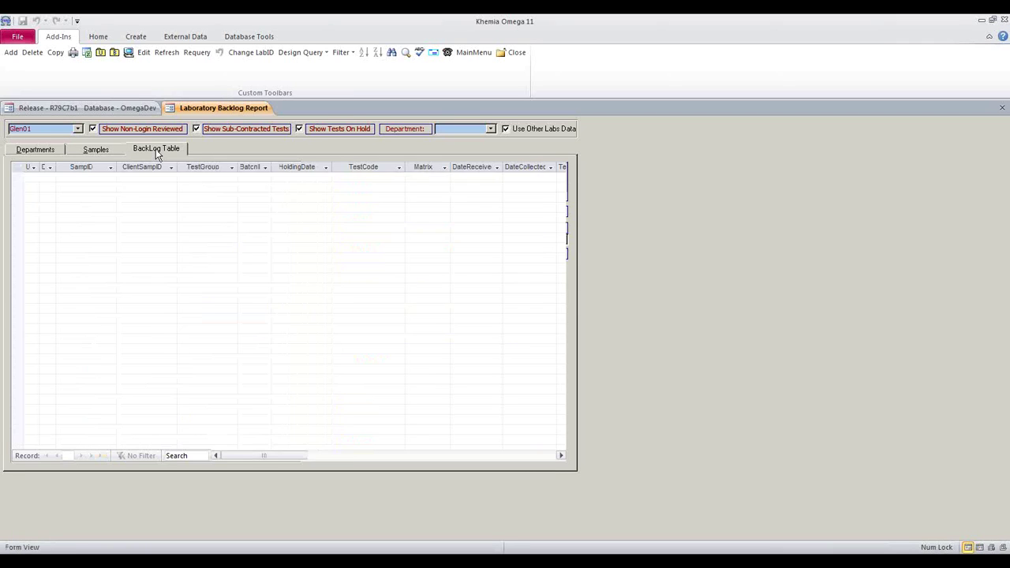
{"action": "left_click", "coordinate": [390, 456]}
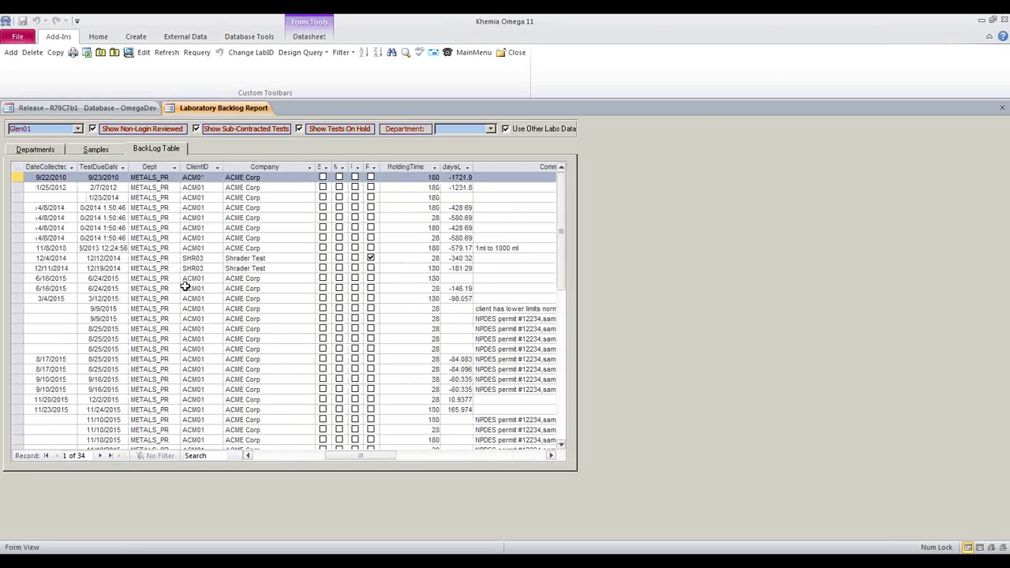
{"action": "right_click", "coordinate": [196, 248]}
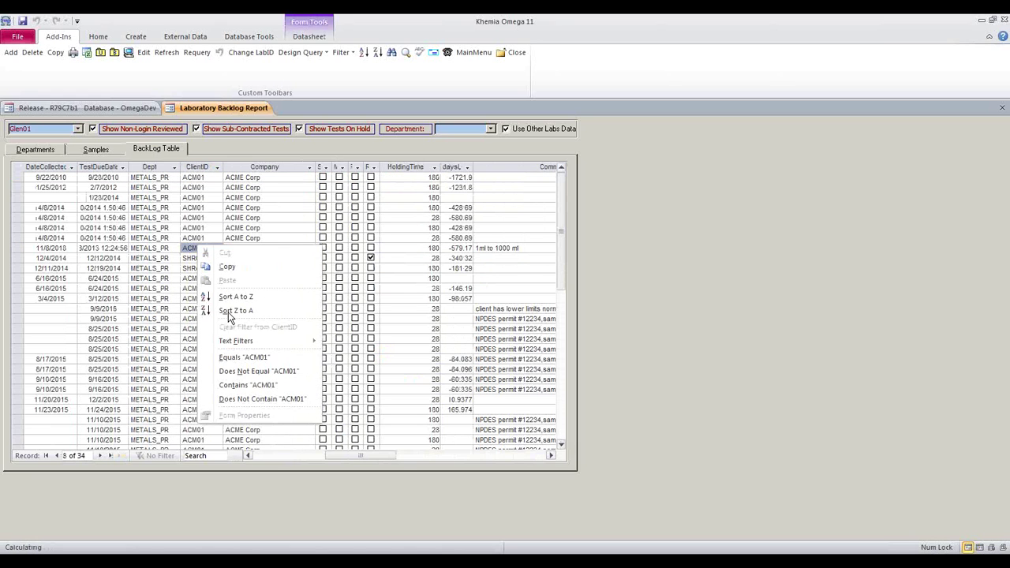
{"action": "left_click", "coordinate": [236, 357]}
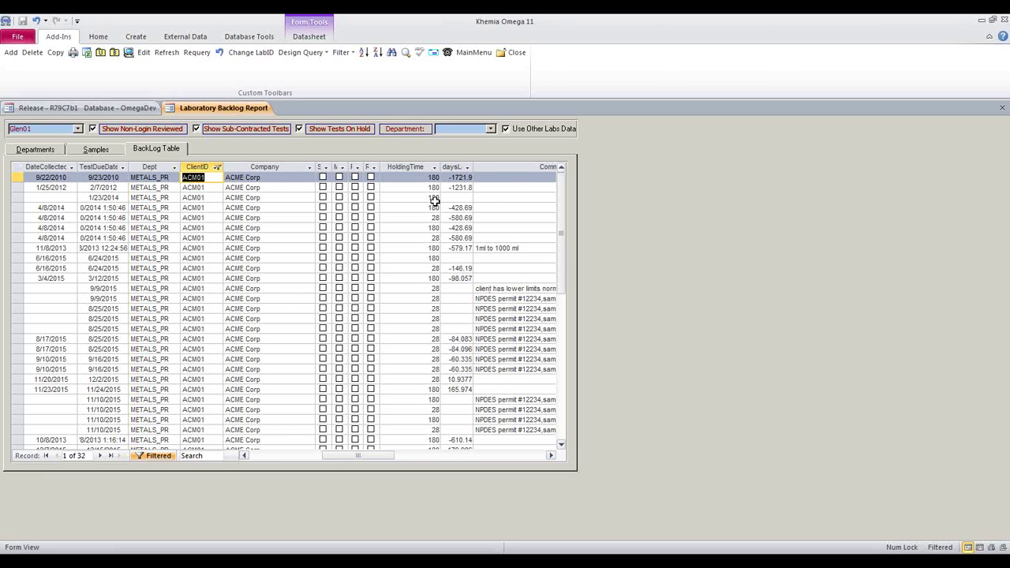
{"action": "left_click", "coordinate": [439, 456]}
{"action": "left_click_drag", "start_coordinate": [414, 455], "coordinate": [236, 452]}
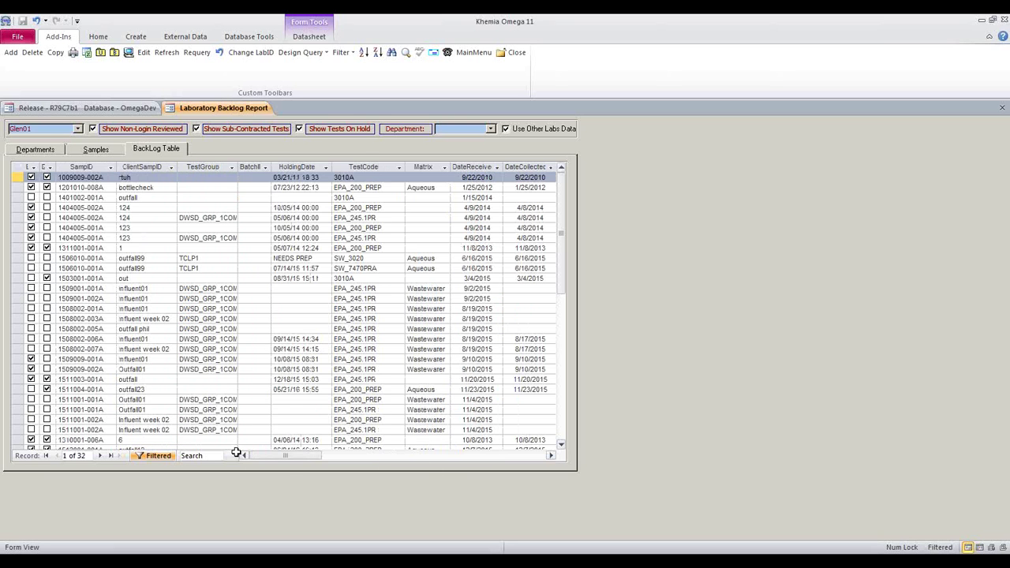
Export the filtered backlog table to Excel, look over its TestName column, and close the workbook
{"action": "left_click", "coordinate": [87, 51]}
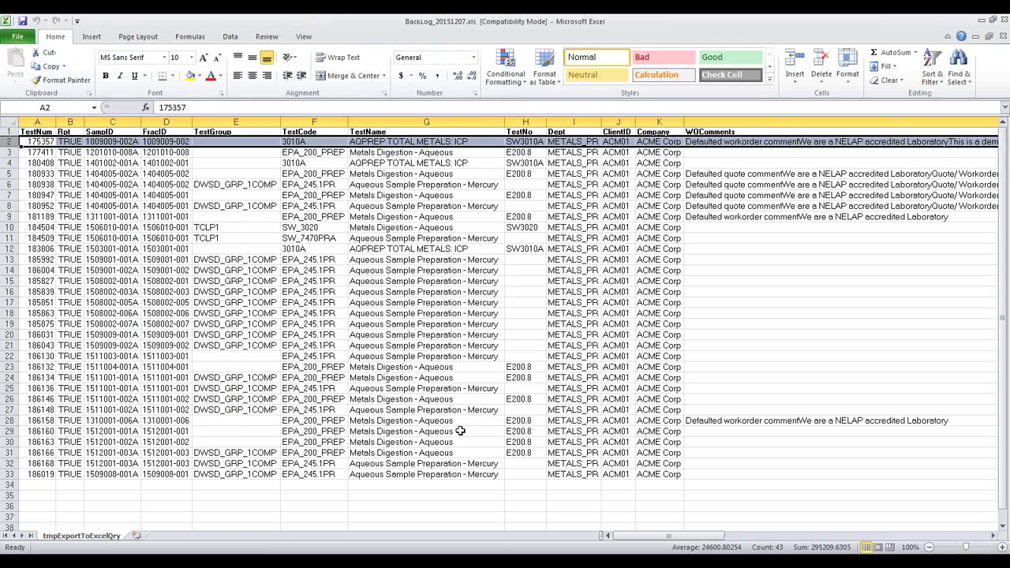
{"action": "left_click_drag", "start_coordinate": [398, 475], "coordinate": [392, 143]}
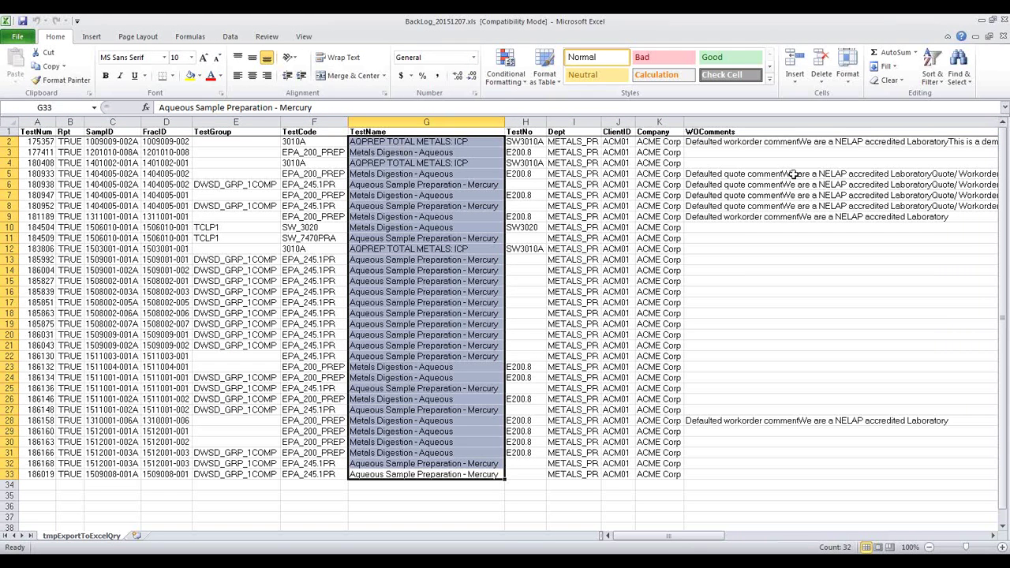
{"action": "left_click", "coordinate": [1004, 22]}
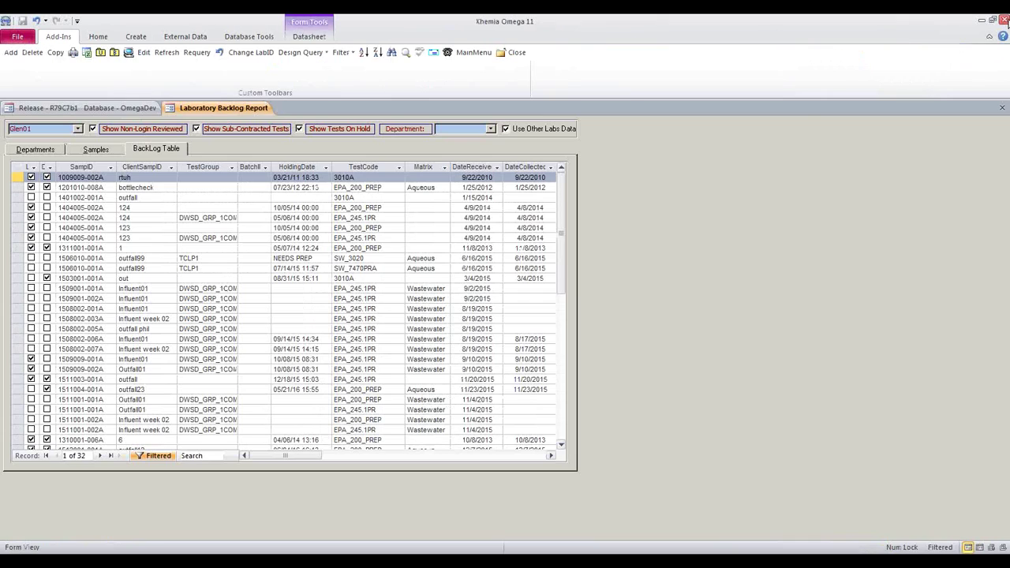
Reopen the exported BackLog_20151207.xls from the personal user folder to check it, and close the workbook and folder
{"action": "left_click", "coordinate": [101, 53]}
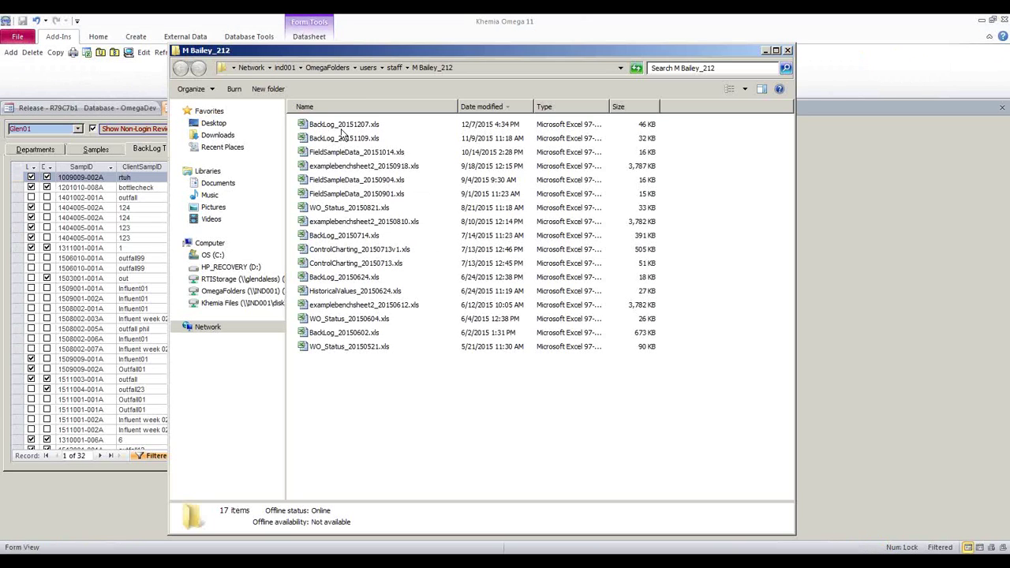
{"action": "left_click", "coordinate": [343, 133]}
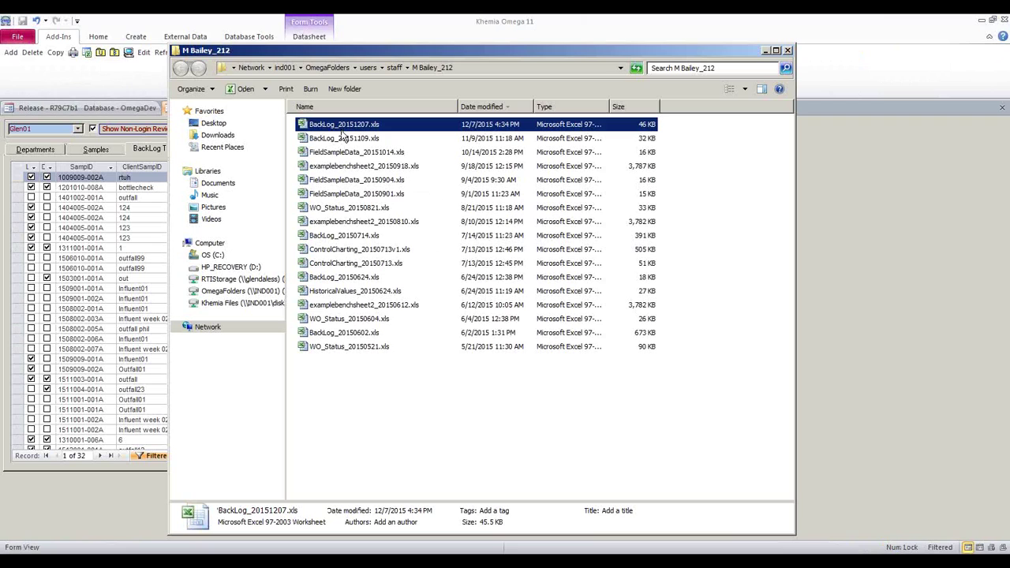
{"action": "double_click", "coordinate": [315, 128]}
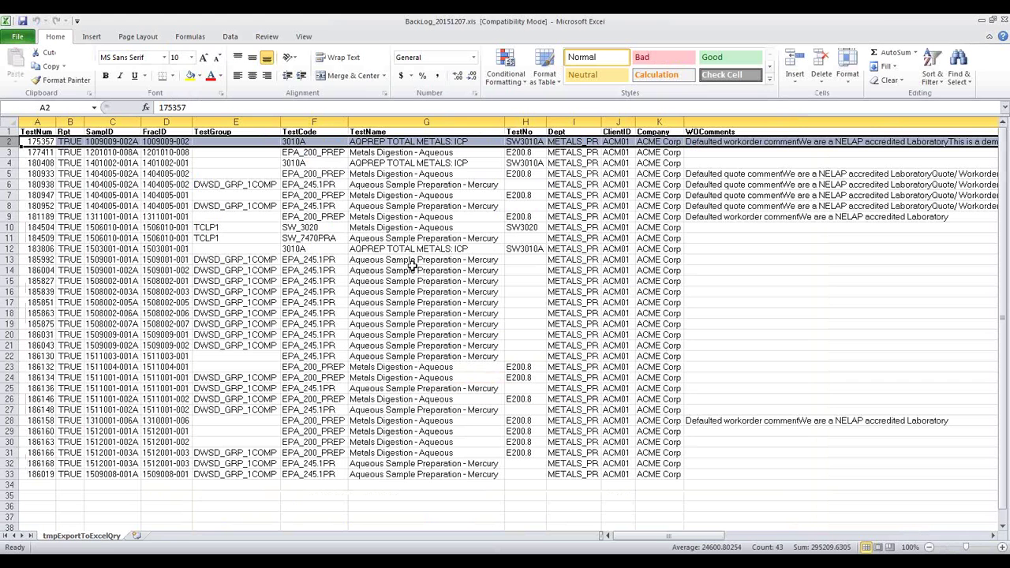
{"action": "left_click", "coordinate": [1003, 21]}
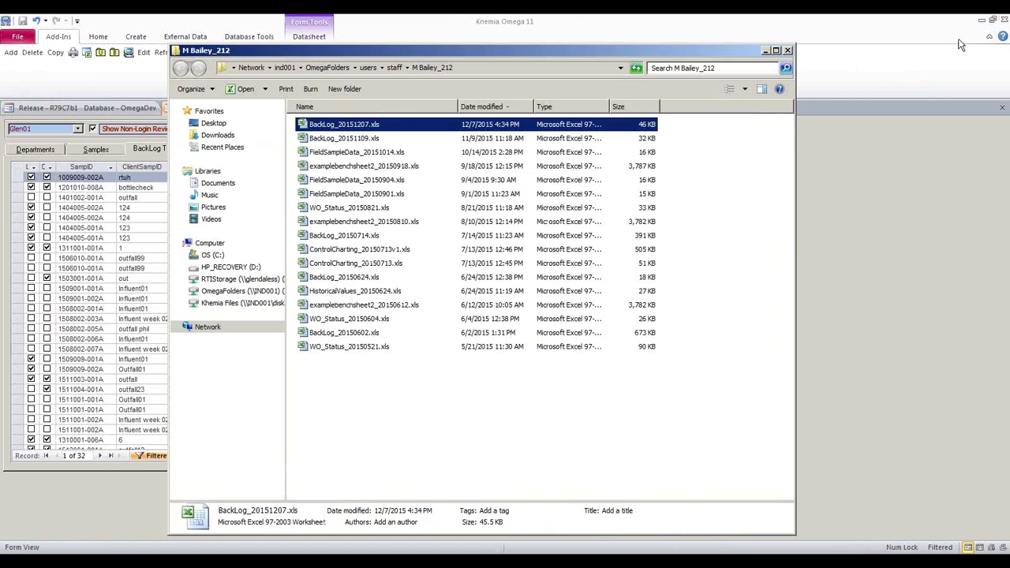
{"action": "left_click", "coordinate": [786, 51]}
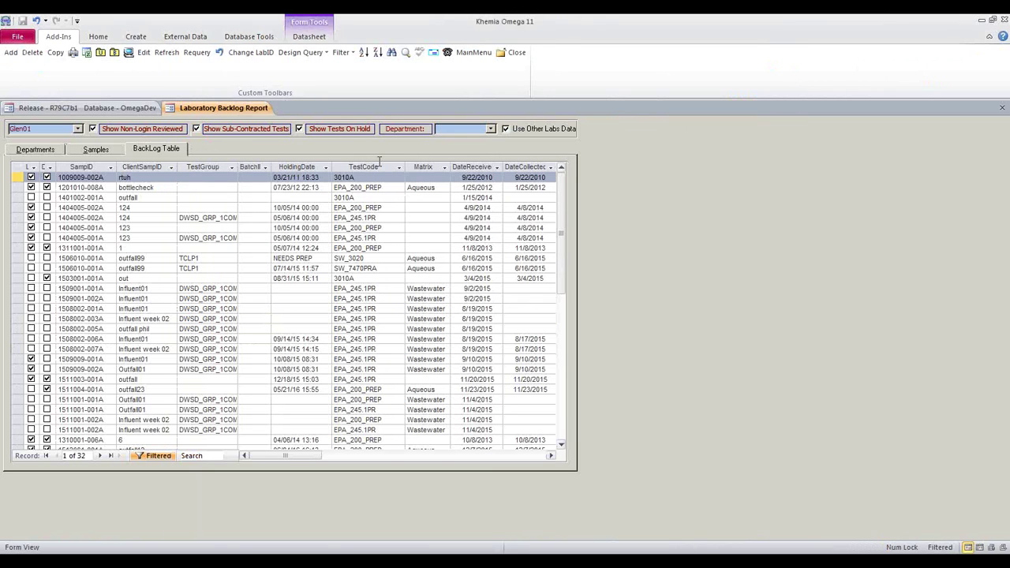
{"action": "double_click", "coordinate": [374, 289]}
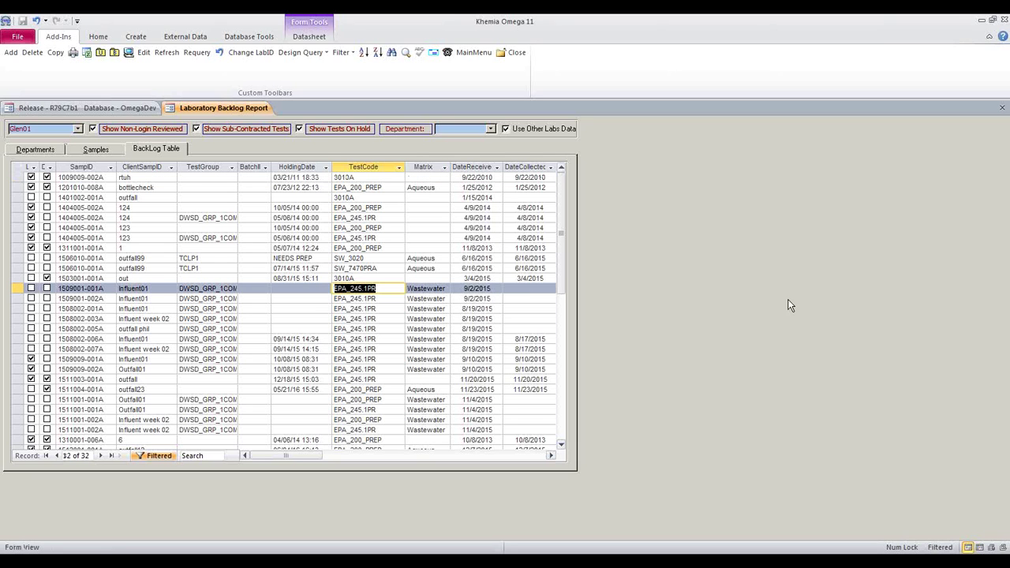
{"action": "left_click", "coordinate": [1002, 108]}
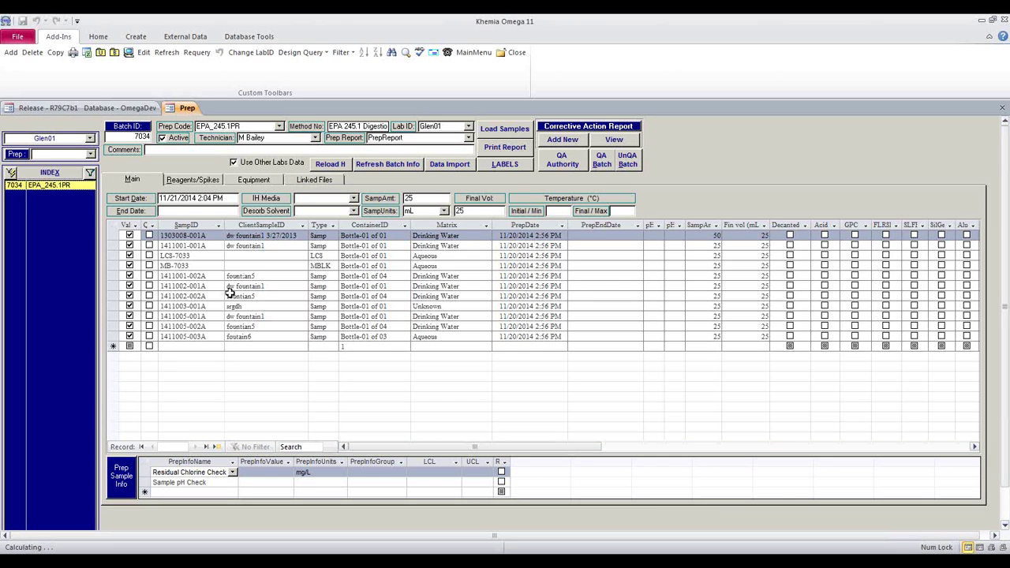
Create a new prep batch with prep code EPA_245.1PR and equipment set Mercury set1, and check its start date and sample amount
{"action": "left_click", "coordinate": [11, 53]}
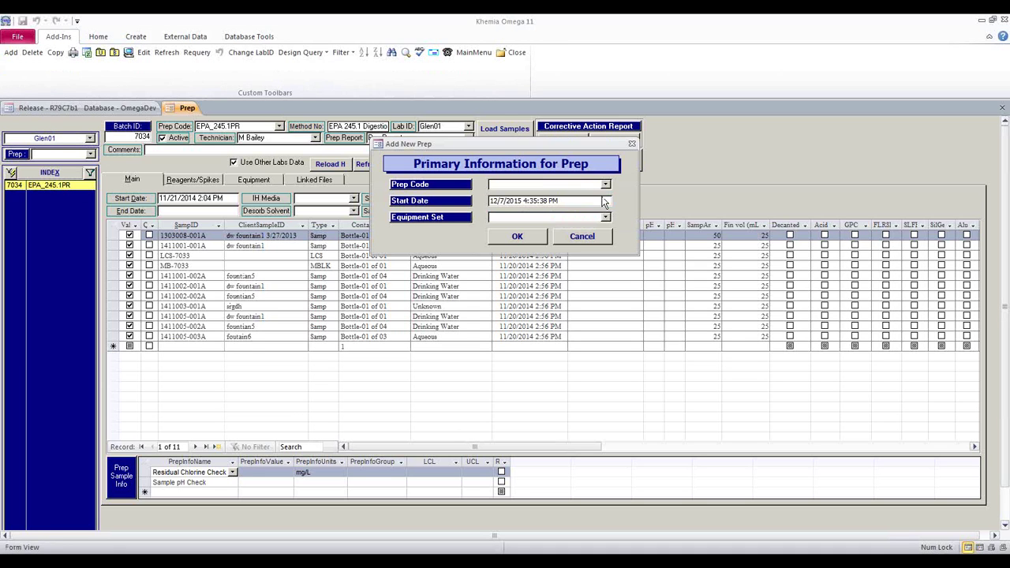
{"action": "left_click", "coordinate": [605, 185]}
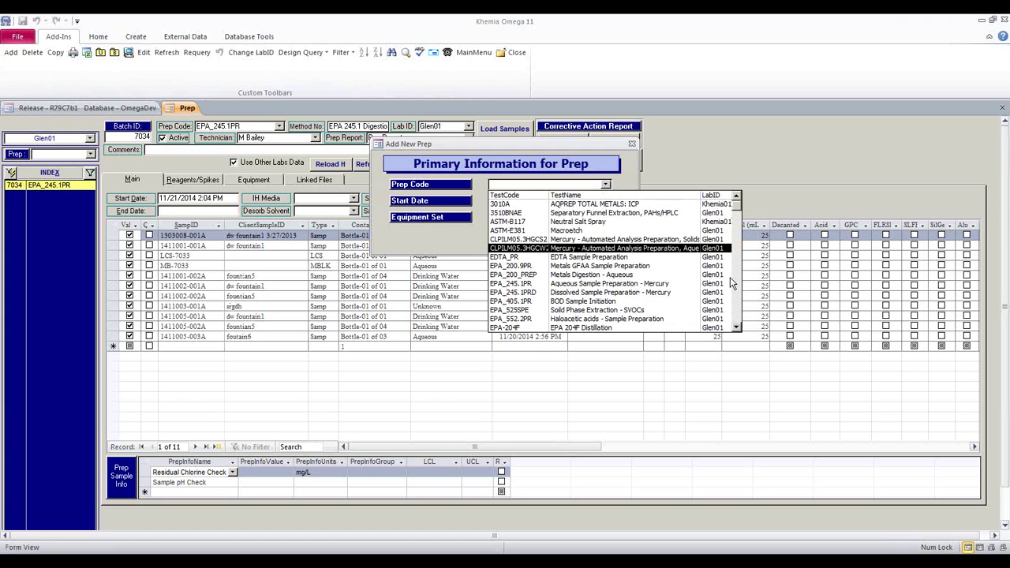
{"action": "left_click", "coordinate": [734, 294]}
{"action": "left_click", "coordinate": [734, 294]}
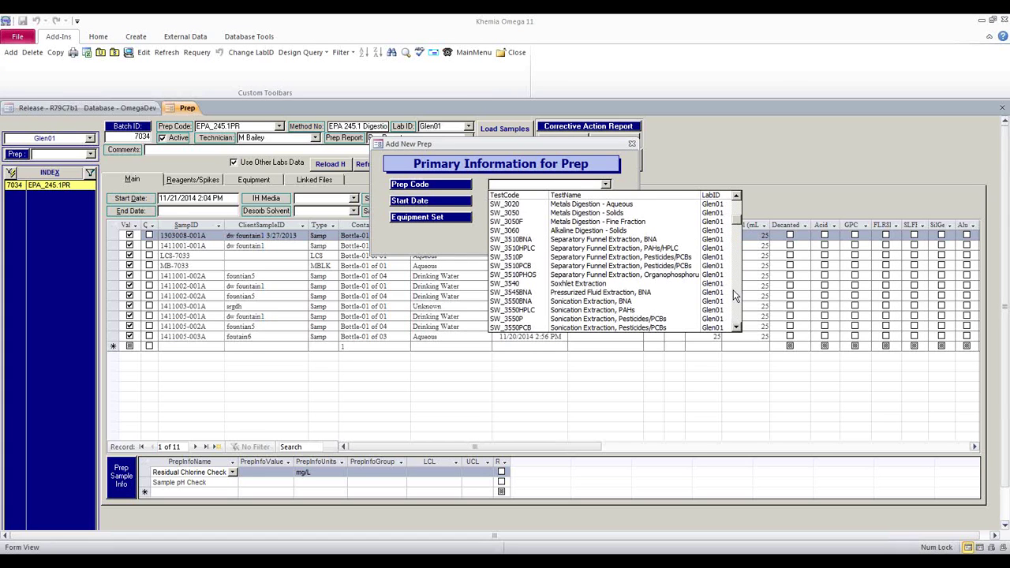
{"action": "left_click", "coordinate": [736, 206]}
{"action": "left_click", "coordinate": [736, 206]}
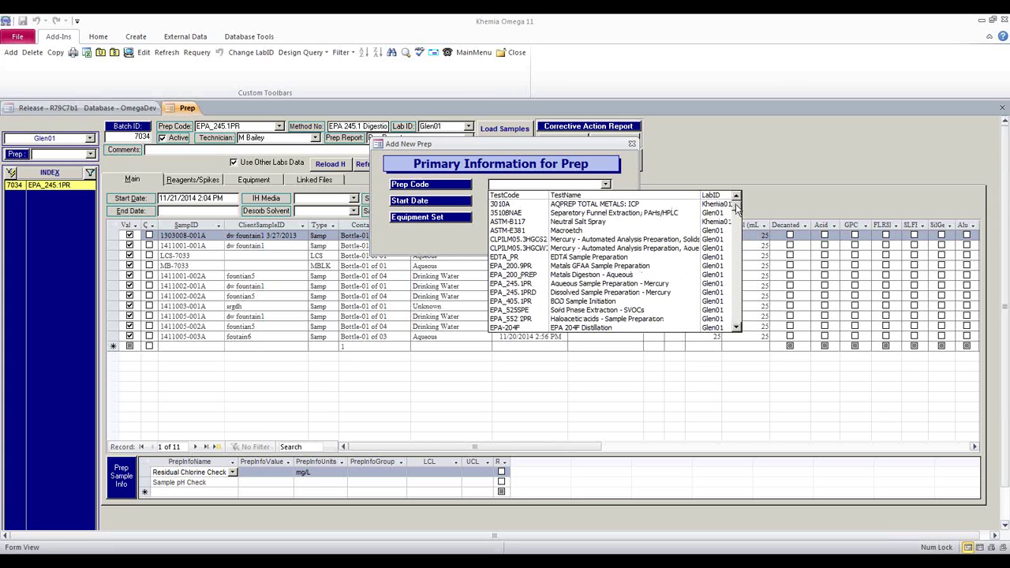
{"action": "left_click", "coordinate": [611, 284]}
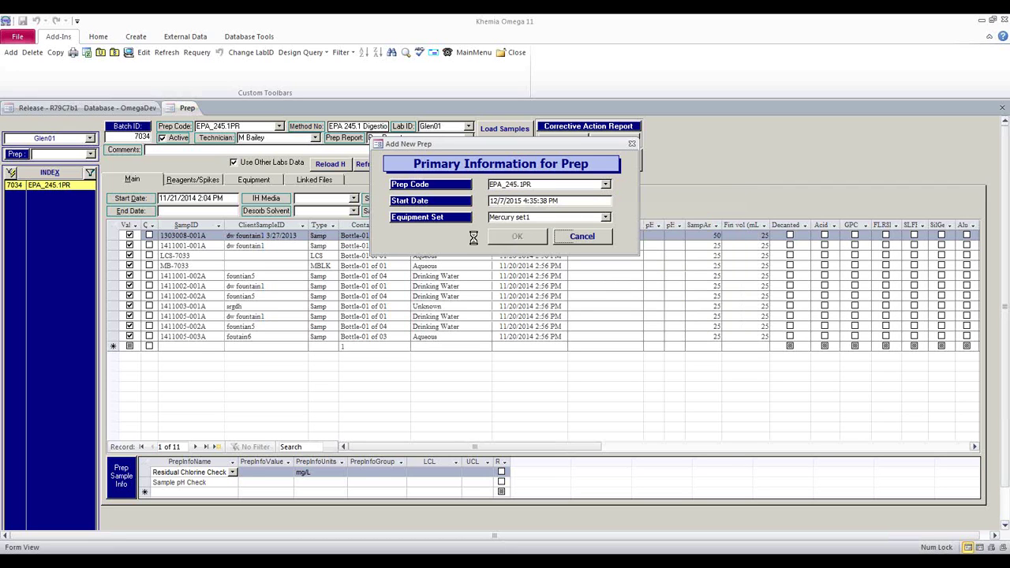
{"action": "left_click", "coordinate": [517, 235]}
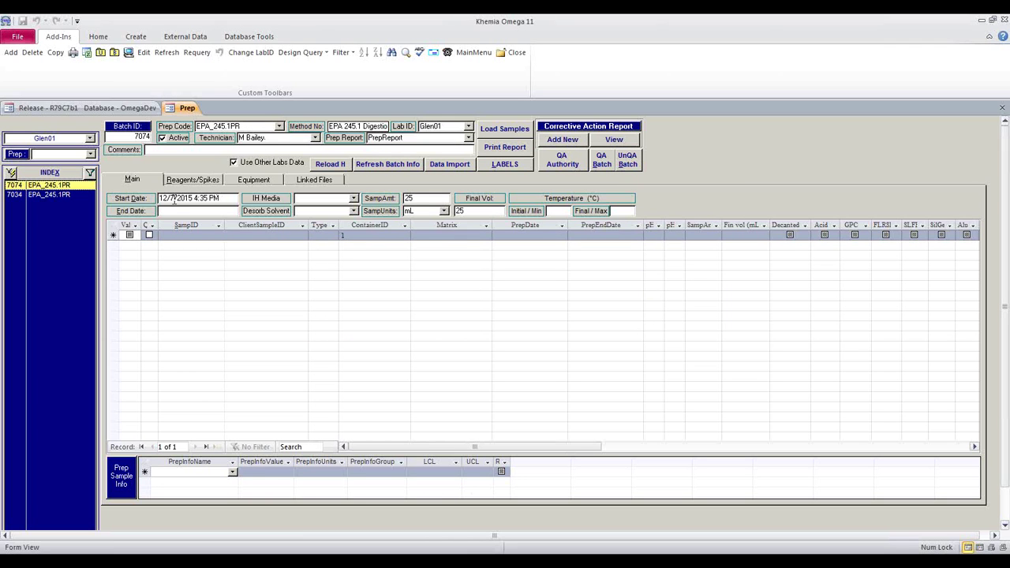
{"action": "left_click", "coordinate": [158, 198]}
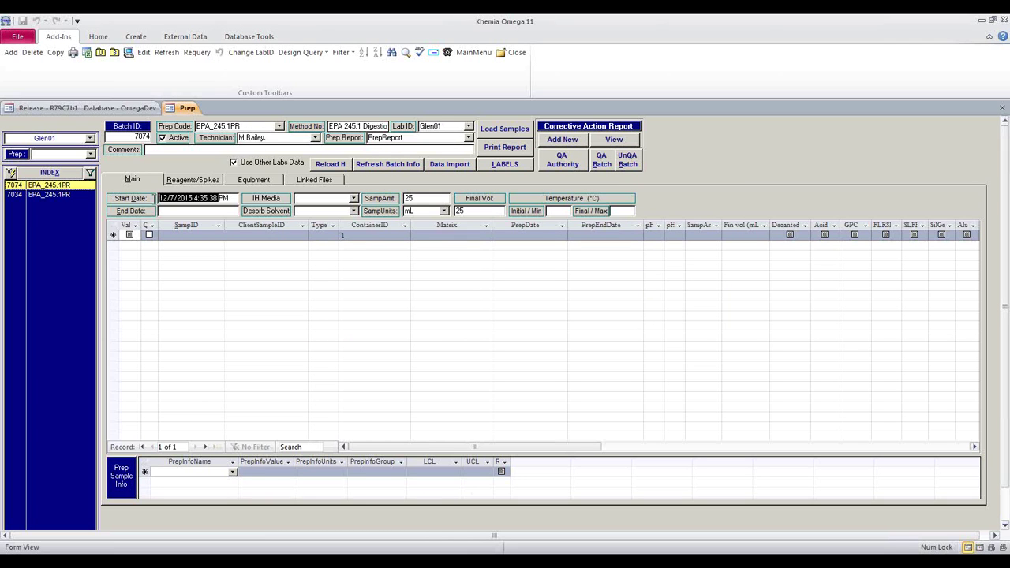
{"action": "left_click", "coordinate": [406, 198]}
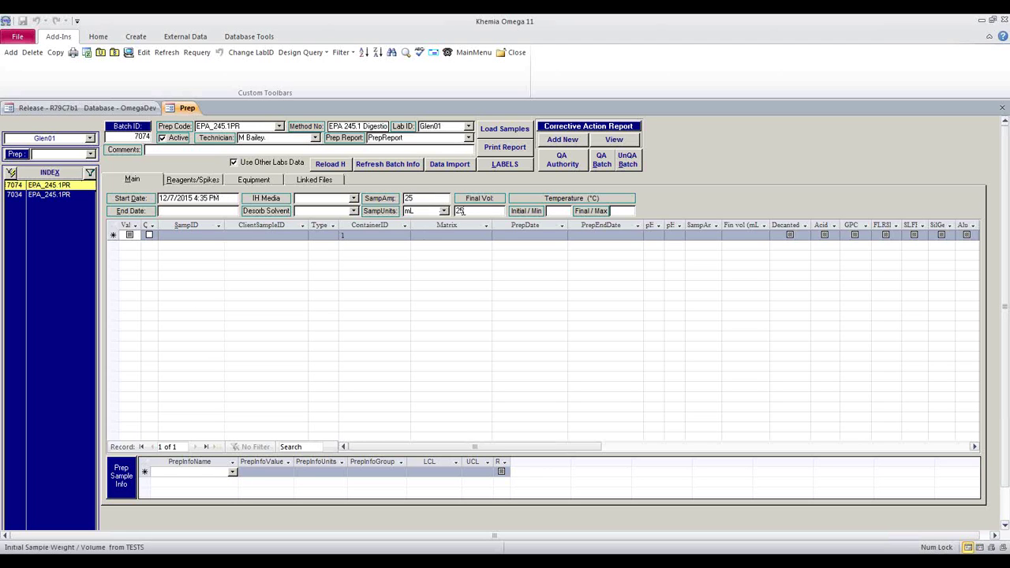
Open the batch's sample selection, add MBLK and LCS quality control samples, and mark all listed samples for use
{"action": "left_click", "coordinate": [497, 131]}
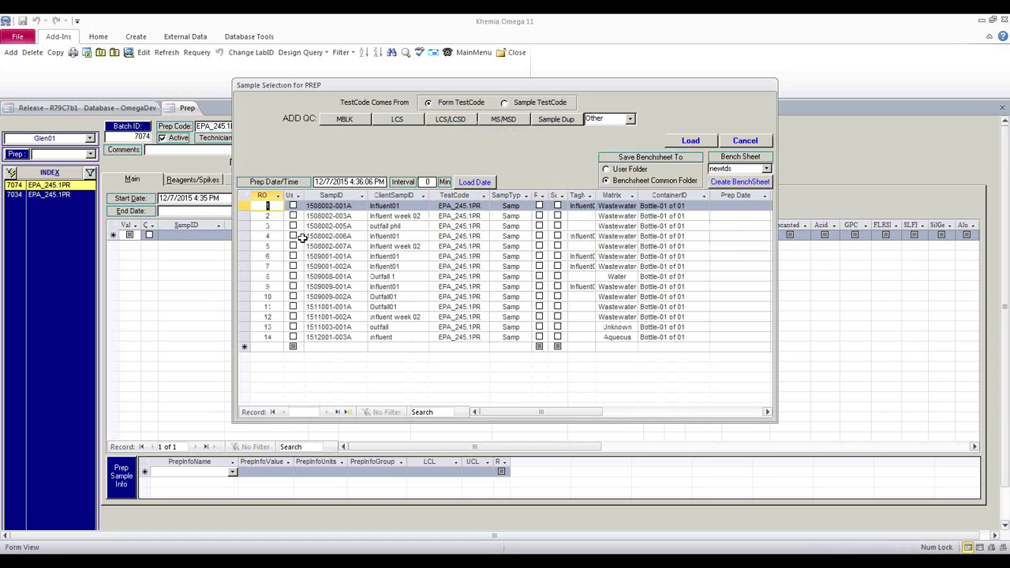
{"action": "left_click", "coordinate": [398, 123]}
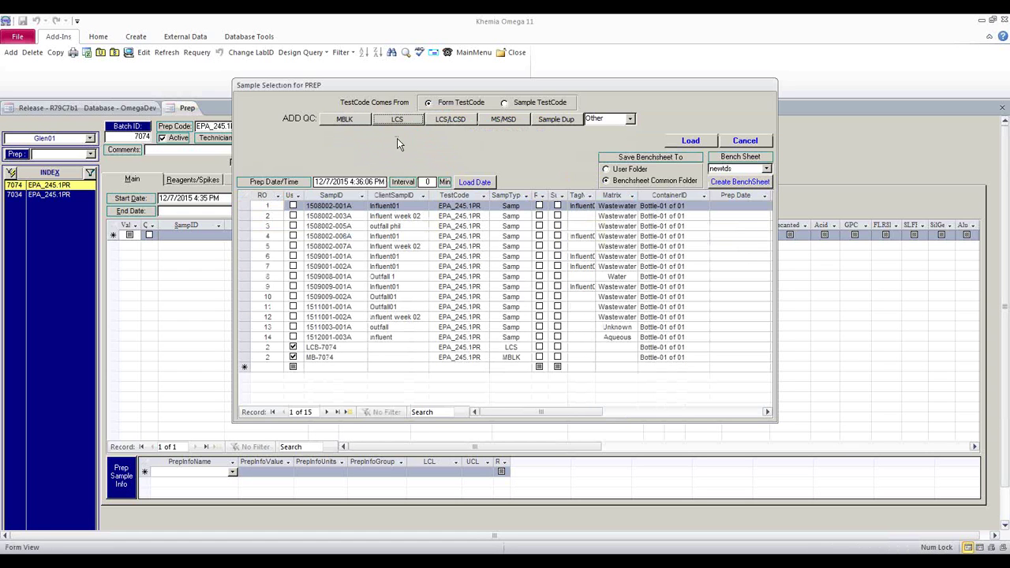
{"action": "left_click", "coordinate": [294, 206]}
{"action": "left_click", "coordinate": [307, 228]}
{"action": "left_click", "coordinate": [254, 339]}
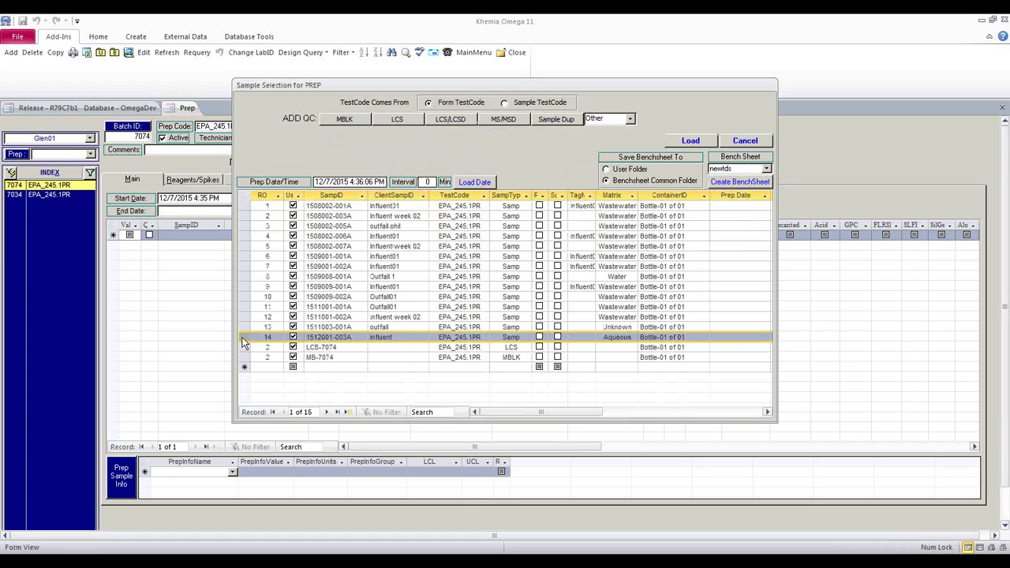
{"action": "left_click", "coordinate": [503, 119]}
{"action": "left_click_drag", "start_coordinate": [354, 347], "coordinate": [362, 347]}
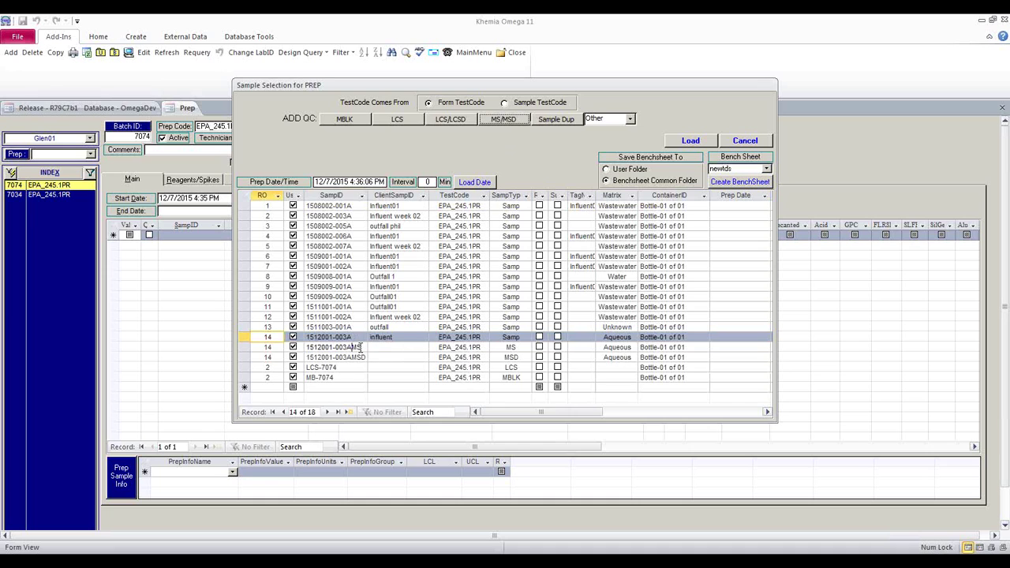
{"action": "key", "text": "Down"}
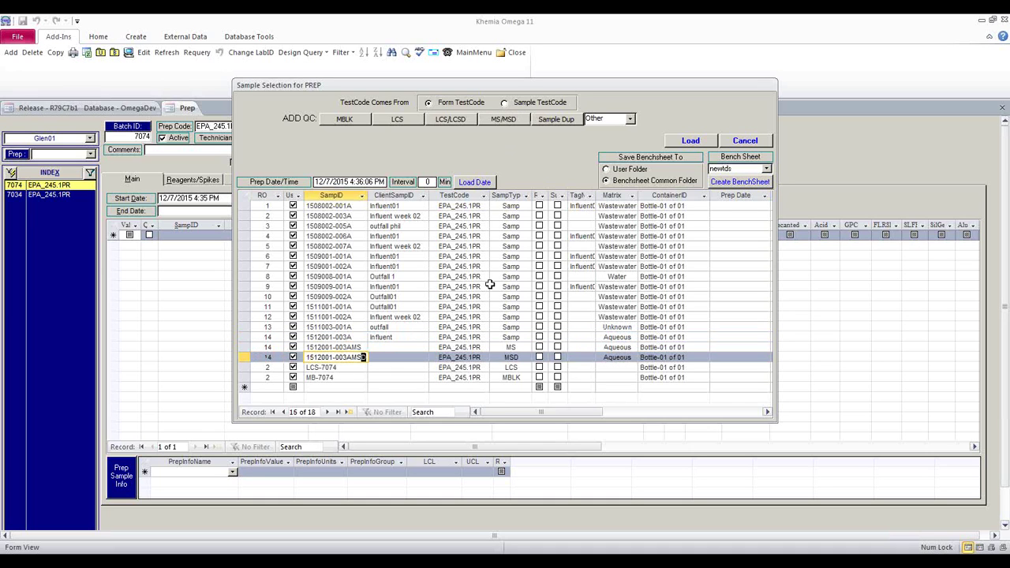
{"action": "left_click", "coordinate": [688, 142]}
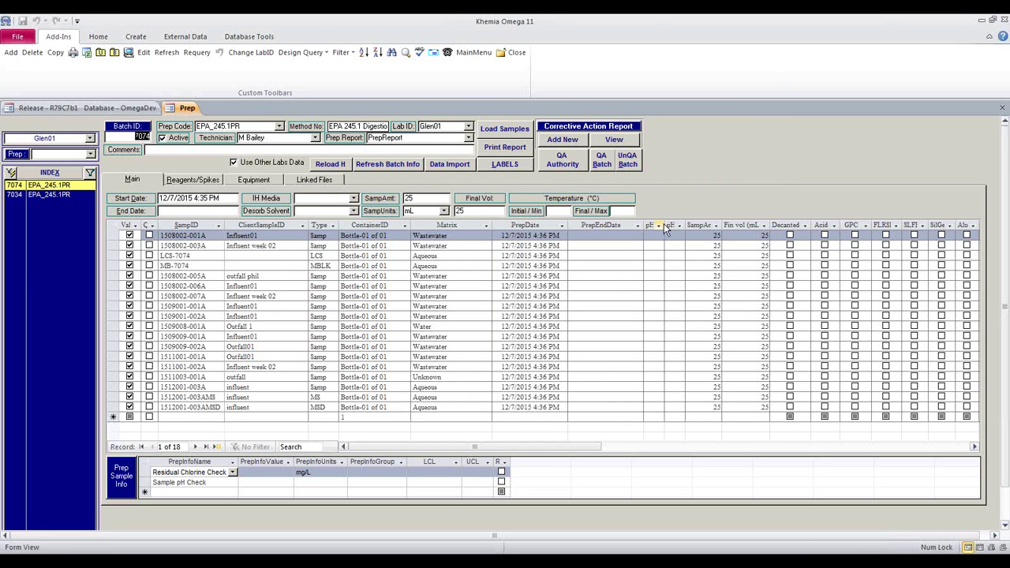
Widen the pH1 and pH2 columns of the batch's sample table, and review the sample amount and final volume values
{"action": "left_click_drag", "start_coordinate": [665, 228], "coordinate": [702, 227]}
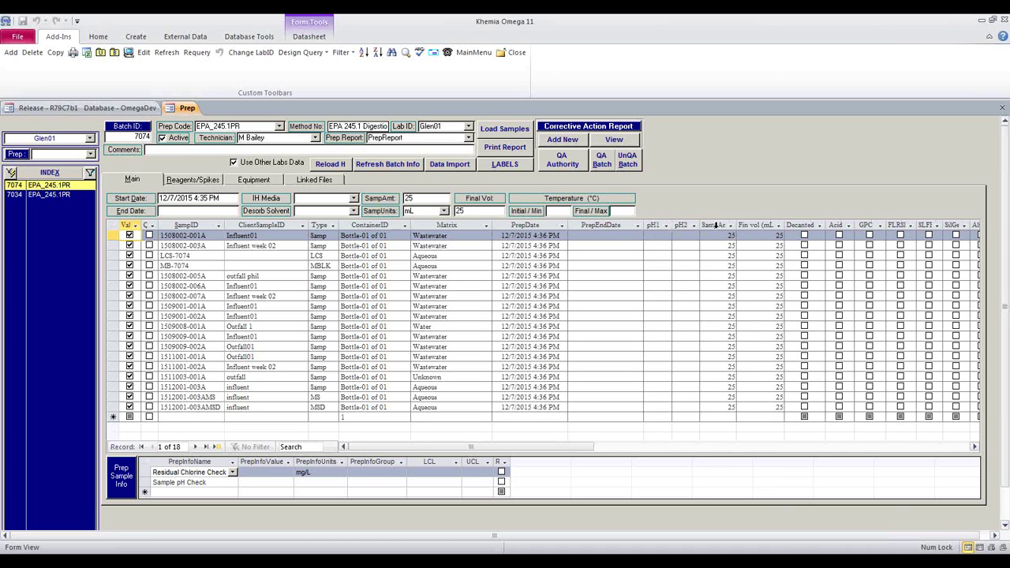
{"action": "left_click", "coordinate": [715, 225]}
{"action": "left_click", "coordinate": [764, 226]}
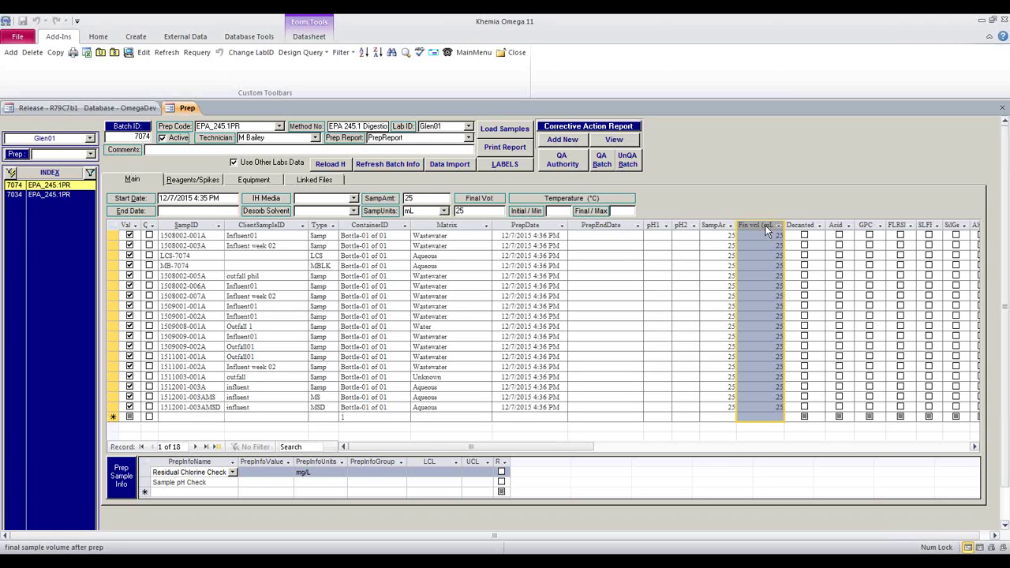
{"action": "left_click", "coordinate": [420, 200]}
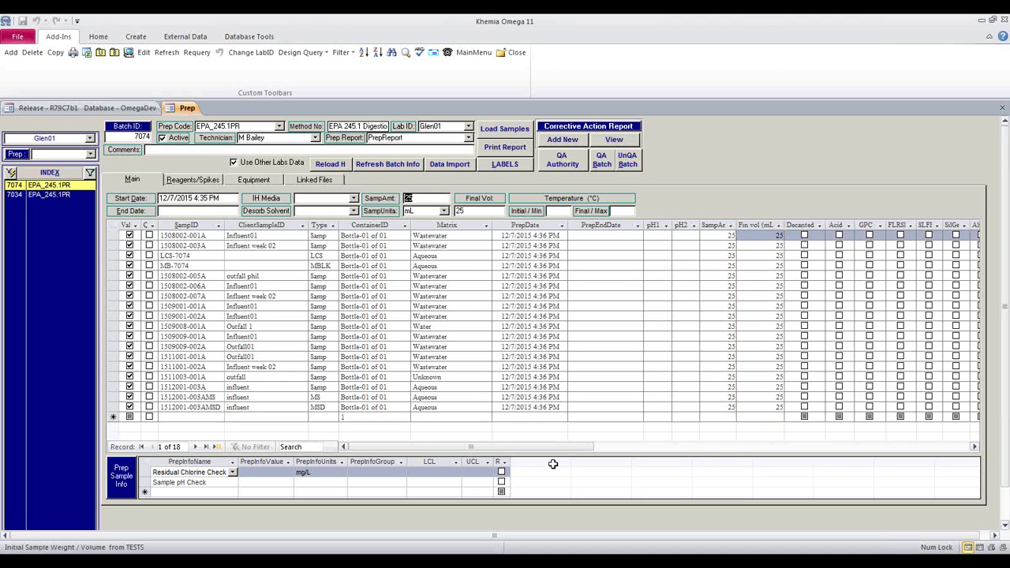
Examine the sample table's cleanup columns from Decanted onward, and the prep qualifiers and hold time comments of the flagged samples
{"action": "left_click", "coordinate": [503, 448]}
{"action": "left_click_drag", "start_coordinate": [576, 448], "coordinate": [575, 448]}
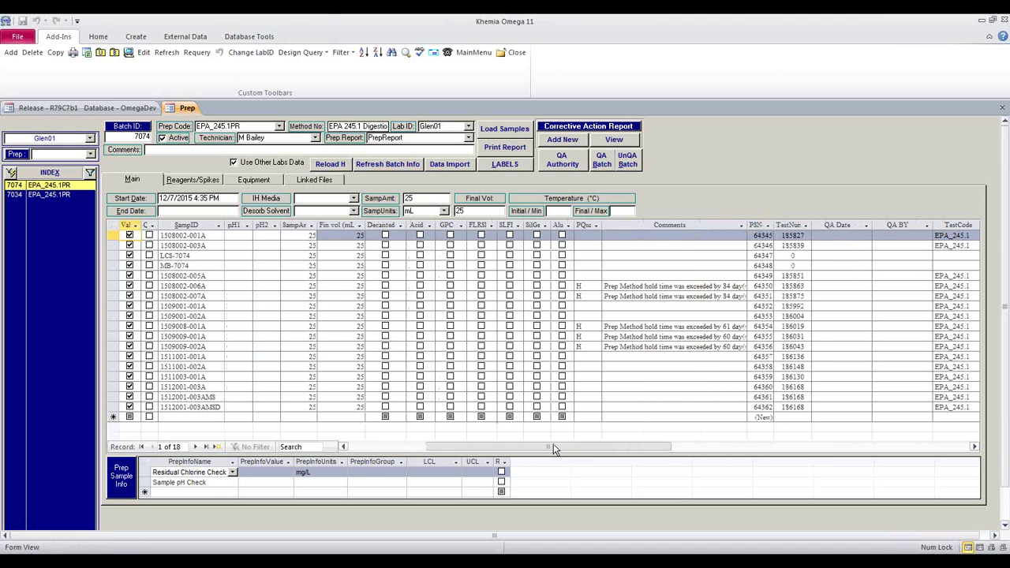
{"action": "left_click", "coordinate": [386, 225]}
{"action": "left_click_drag", "start_coordinate": [386, 226], "coordinate": [565, 225]}
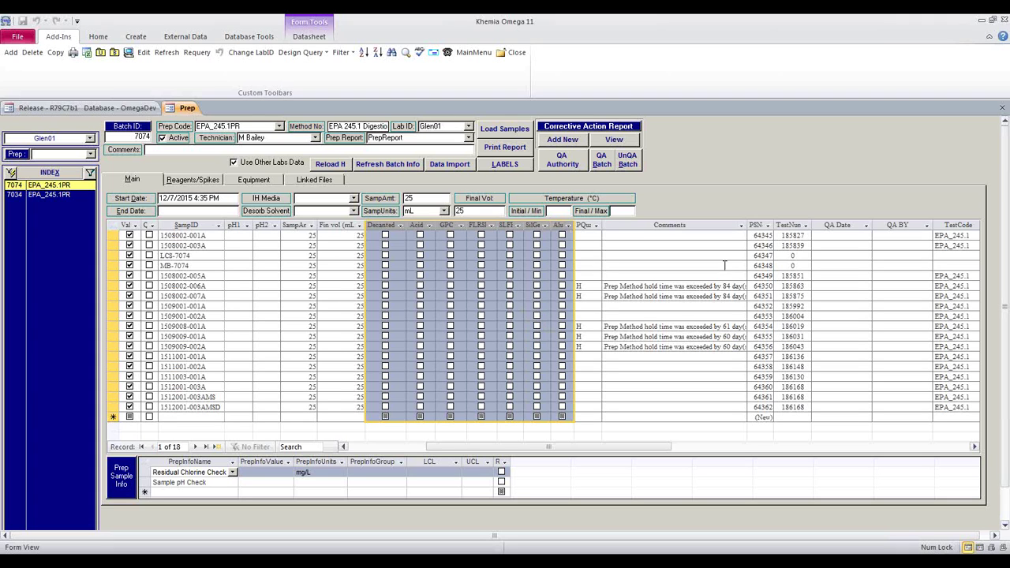
{"action": "left_click", "coordinate": [583, 286]}
{"action": "left_click", "coordinate": [582, 295]}
{"action": "left_click_drag", "start_coordinate": [605, 286], "coordinate": [740, 288]}
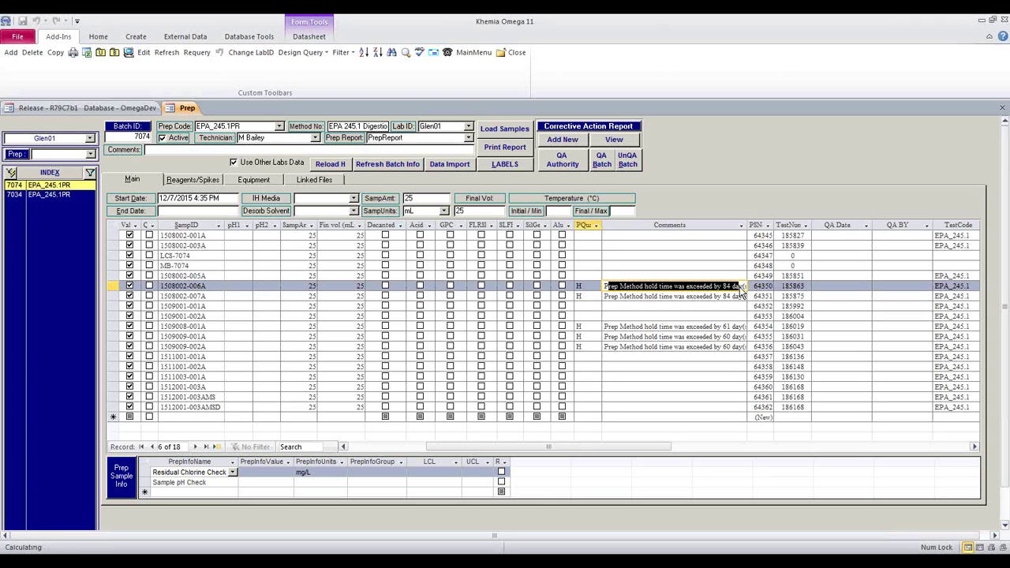
{"action": "left_click_drag", "start_coordinate": [445, 447], "coordinate": [344, 456]}
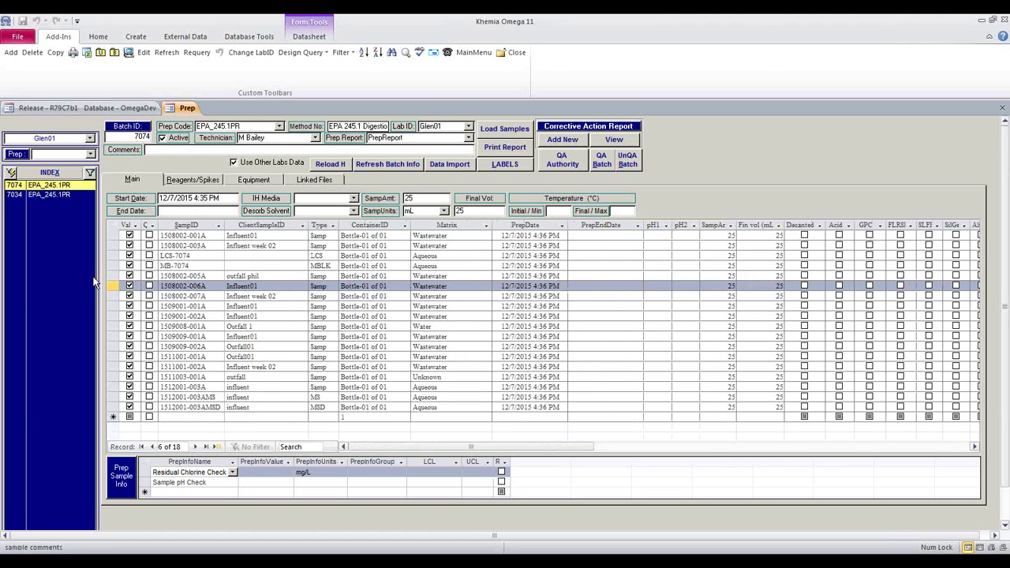
{"action": "left_click", "coordinate": [197, 463]}
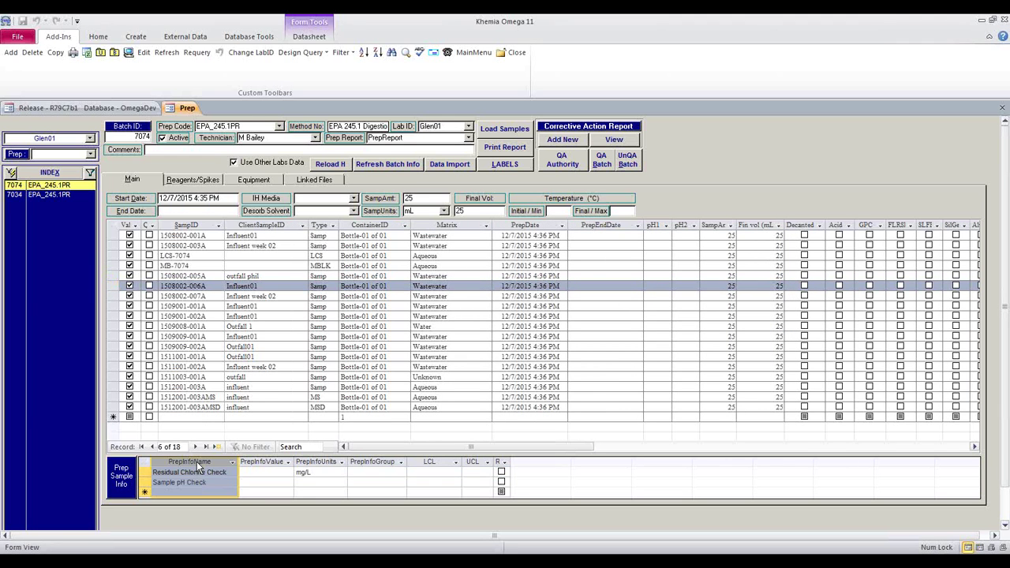
{"action": "left_click", "coordinate": [254, 472]}
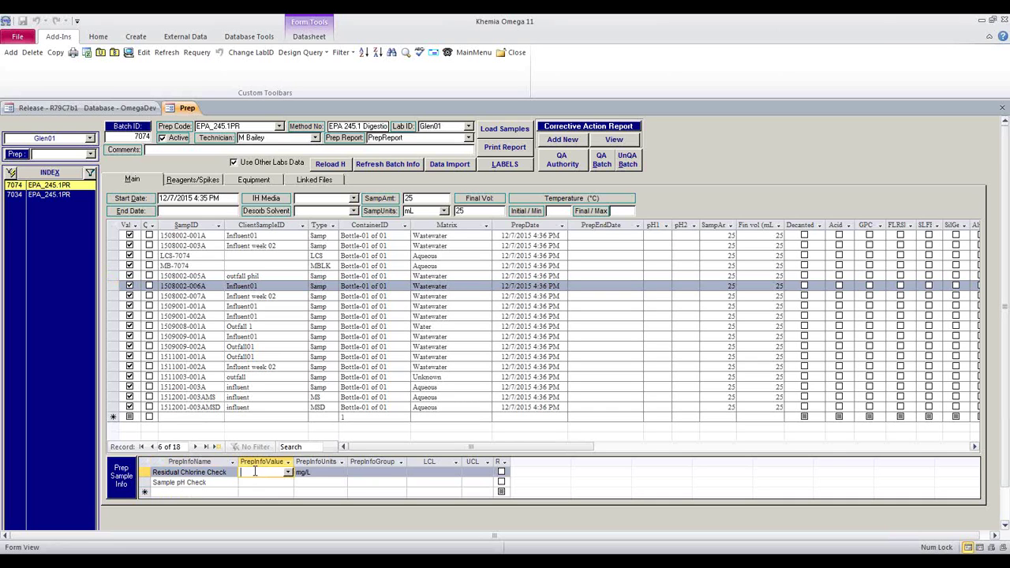
{"action": "left_click", "coordinate": [251, 482]}
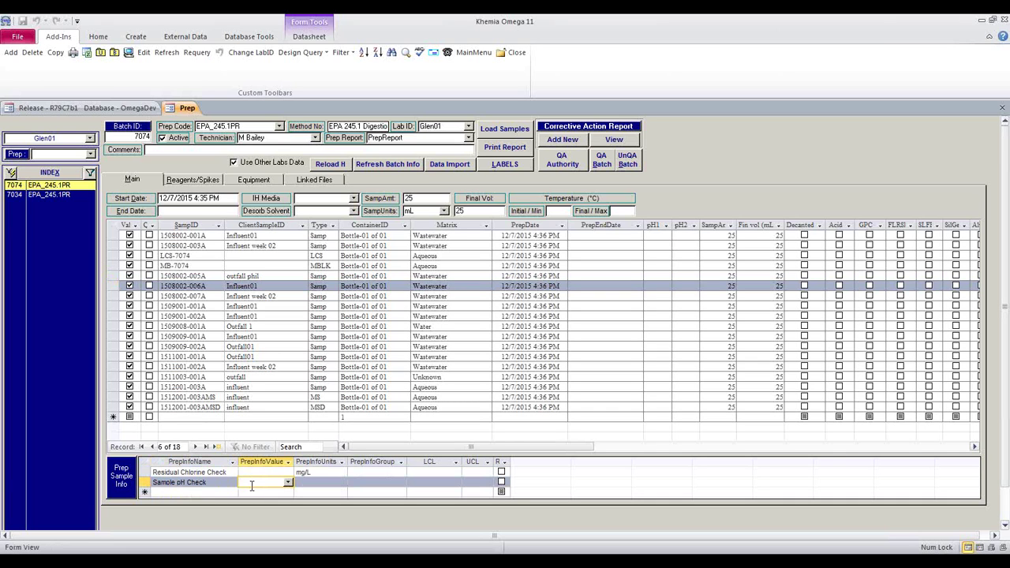
{"action": "left_click", "coordinate": [233, 471]}
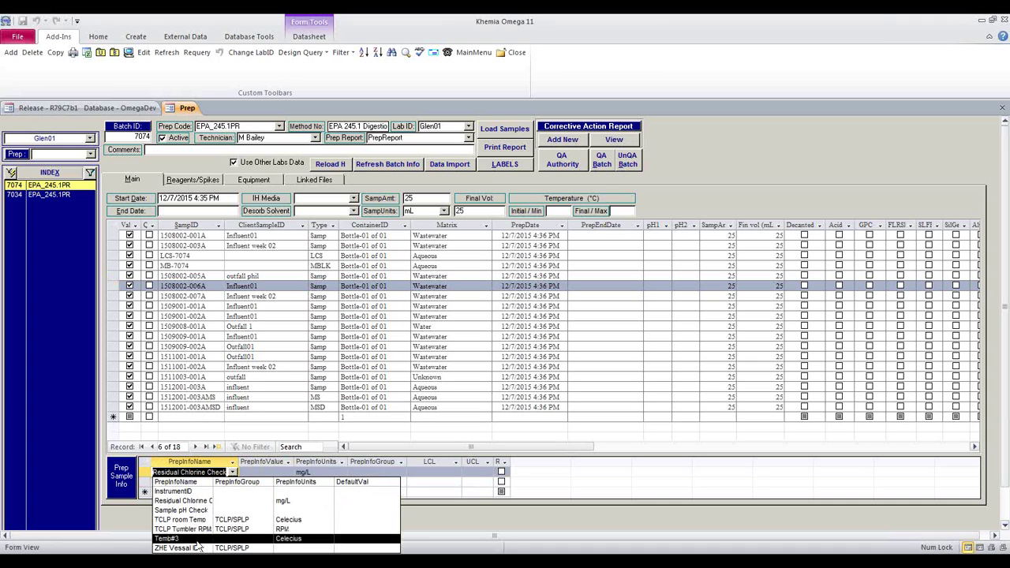
{"action": "left_click", "coordinate": [140, 518]}
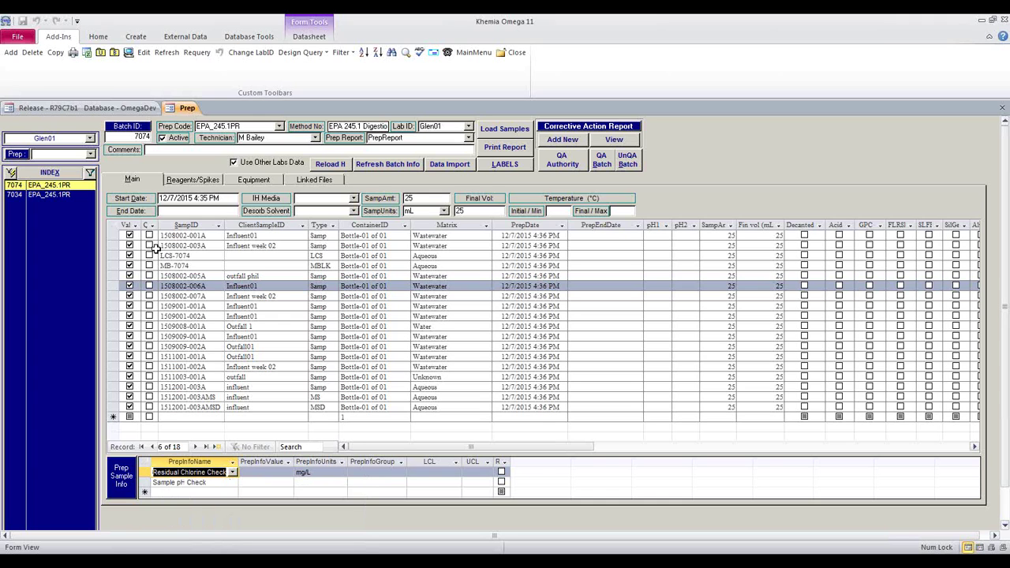
Add the chemical Methanol to the batch's Reagents/Chemicals by barcode and set its added amount to 5 mL
{"action": "left_click", "coordinate": [190, 180]}
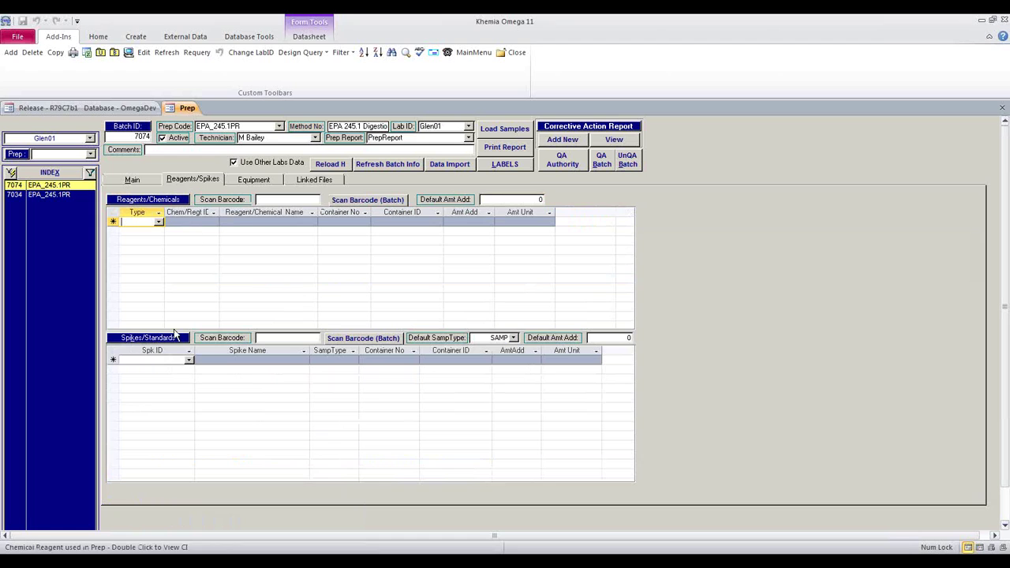
{"action": "left_click", "coordinate": [273, 200]}
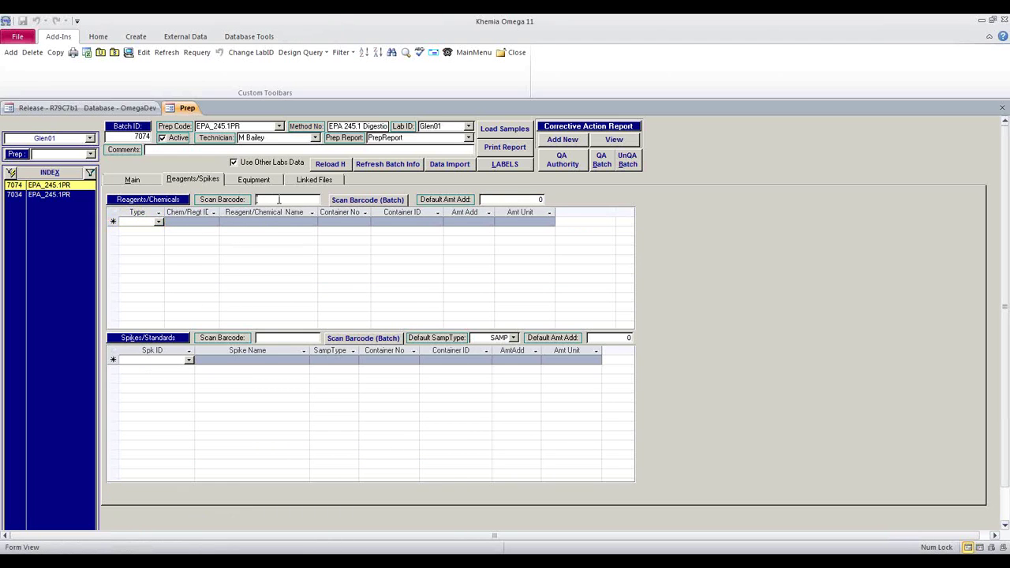
{"action": "type", "text": "4"}
{"action": "key", "text": "Return"}
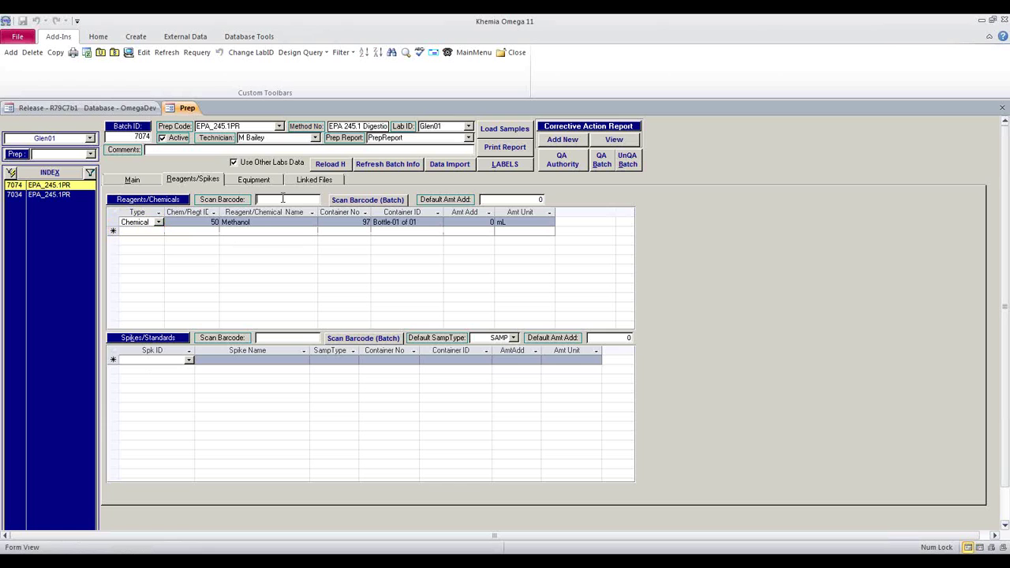
{"action": "double_click", "coordinate": [241, 222]}
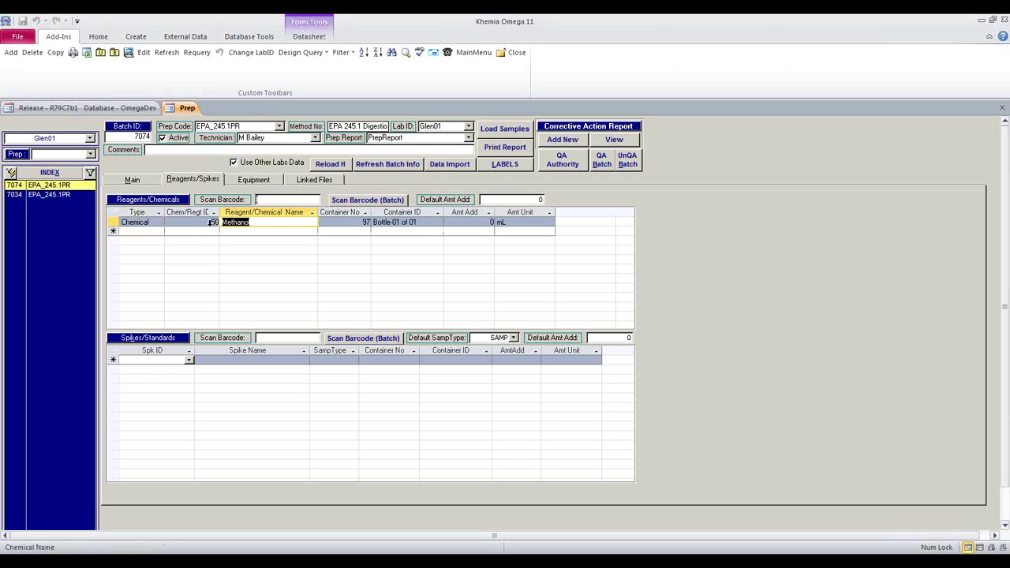
{"action": "left_click", "coordinate": [269, 200]}
{"action": "left_click", "coordinate": [492, 222]}
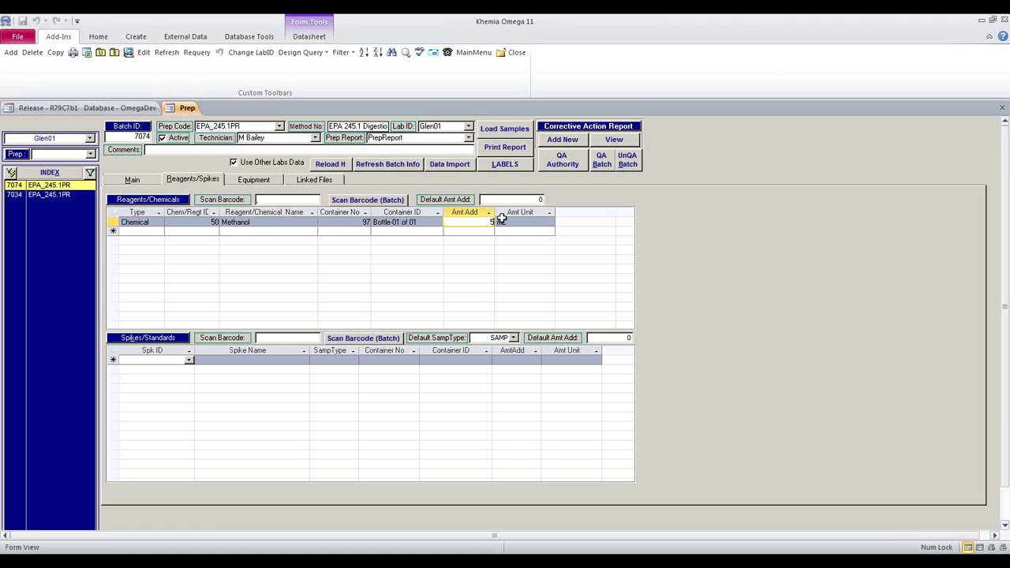
Try to add a Reagent entry below Methanol using reagent ID 37, 2 % Nitric Acid
{"action": "left_click", "coordinate": [160, 231]}
{"action": "left_click", "coordinate": [157, 248]}
{"action": "left_click", "coordinate": [213, 231]}
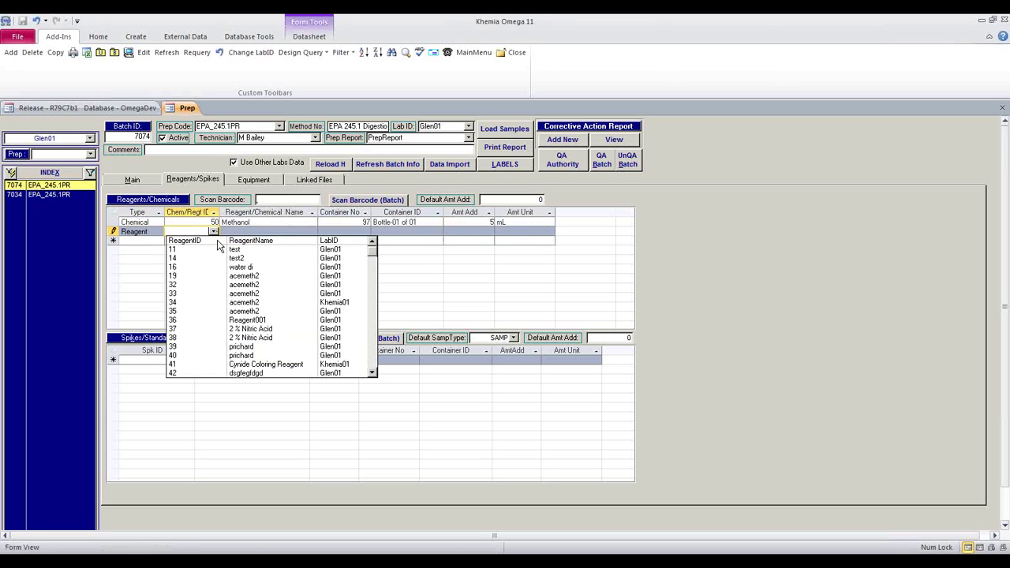
{"action": "left_click", "coordinate": [242, 326]}
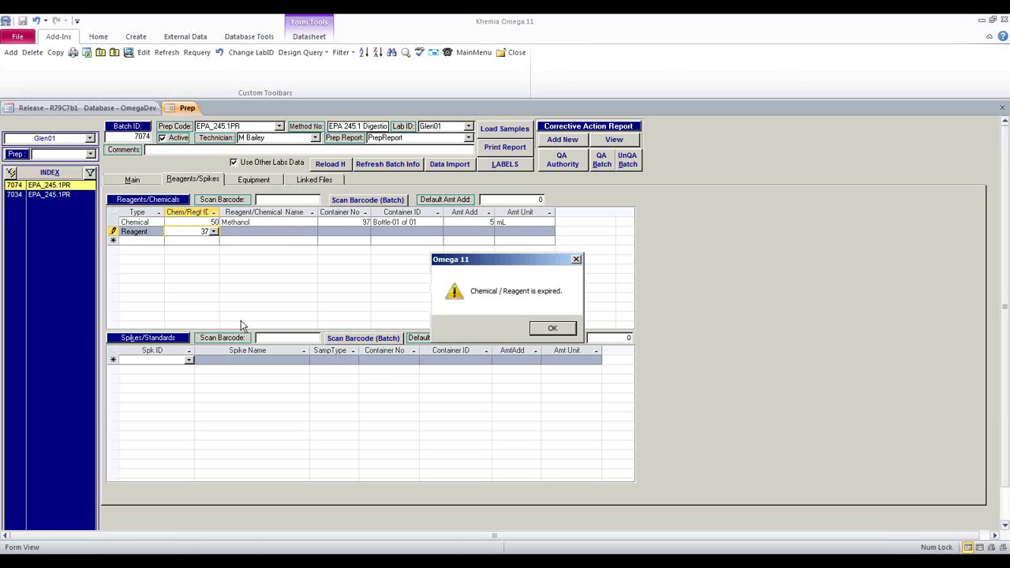
{"action": "left_click", "coordinate": [548, 327]}
Try to add reagent ID 54, 5% Sulfuric Acid, to Reagents/Chemicals below Methanol, then discard the entry
{"action": "left_click", "coordinate": [213, 231]}
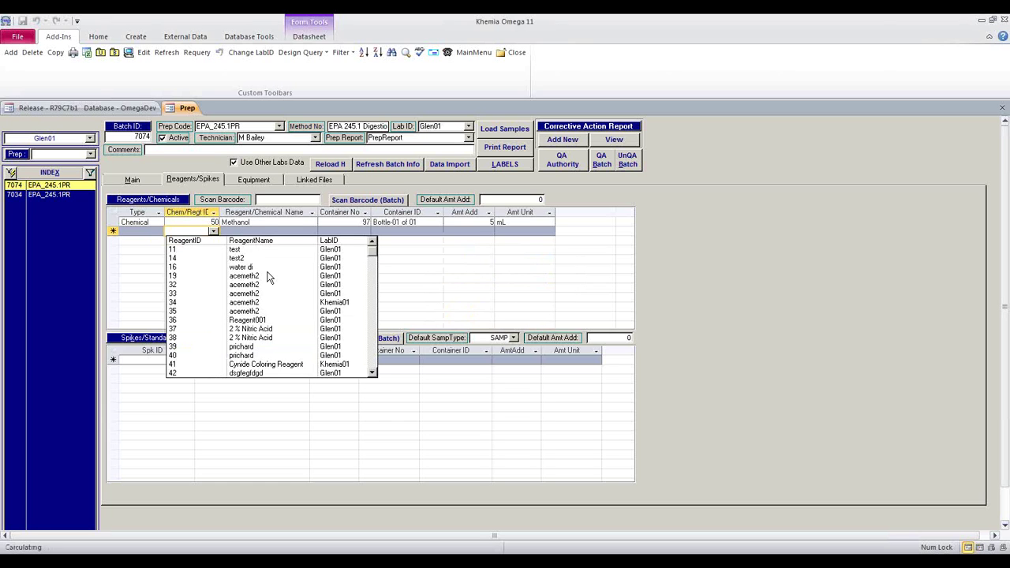
{"action": "scroll", "coordinate": [370, 342], "scroll_direction": "down", "scroll_amount": 10}
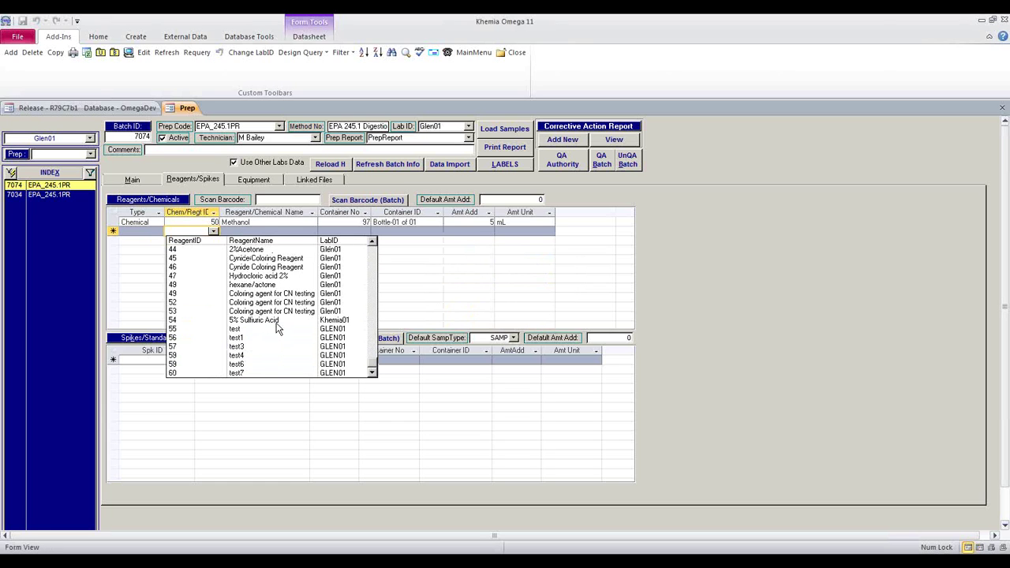
{"action": "left_click", "coordinate": [274, 321]}
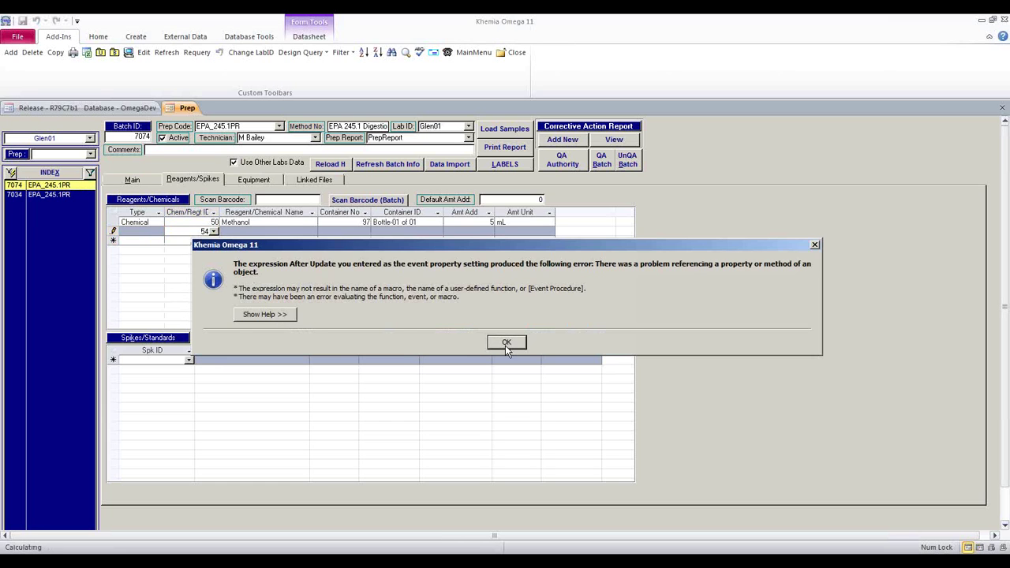
{"action": "left_click", "coordinate": [505, 342]}
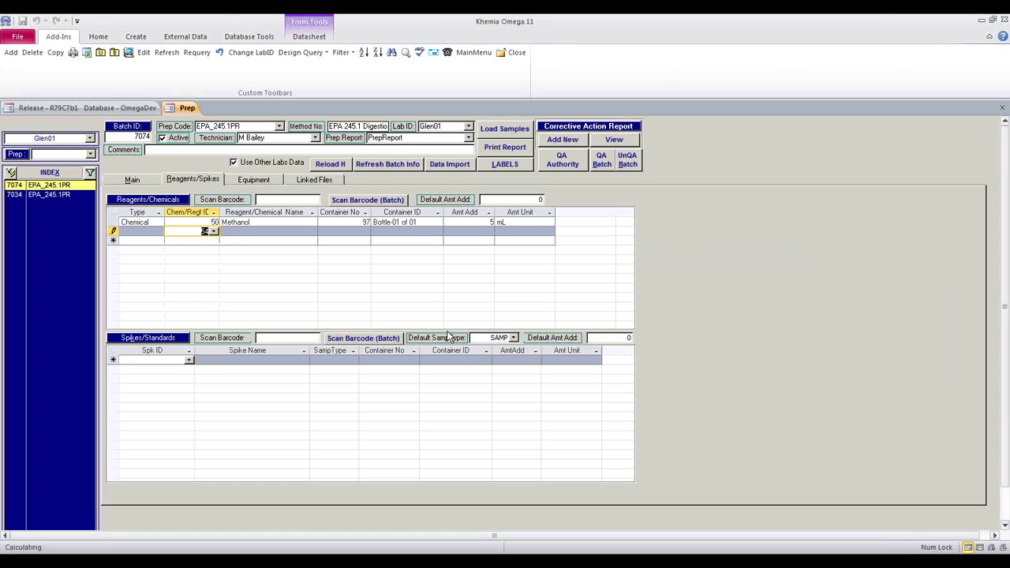
{"action": "left_click", "coordinate": [159, 232]}
{"action": "key", "text": "Escape"}
{"action": "key", "text": "Escape"}
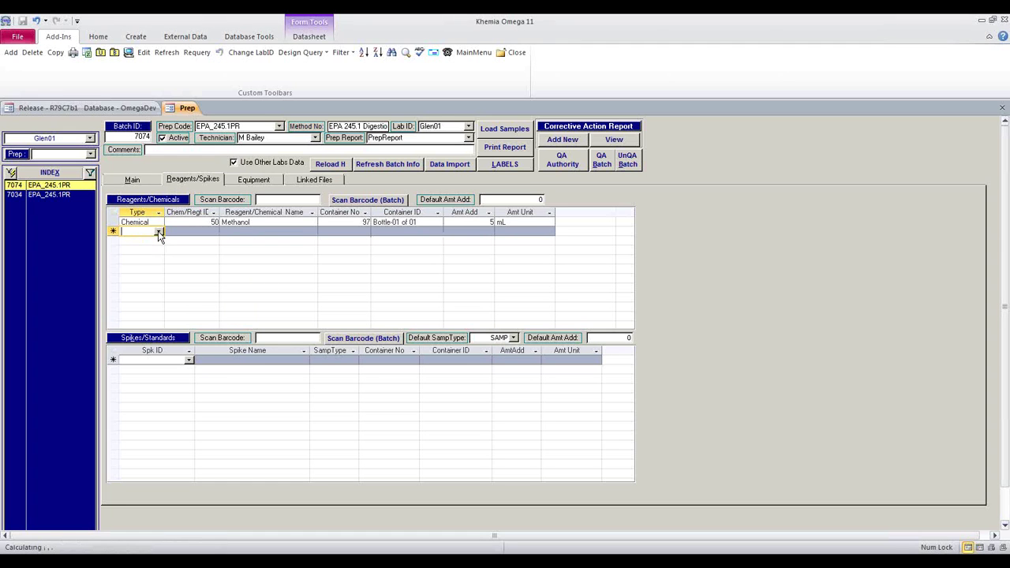
Examine the available spike IDs and SampType options for a new Spikes/Standards entry
{"action": "left_click", "coordinate": [189, 361]}
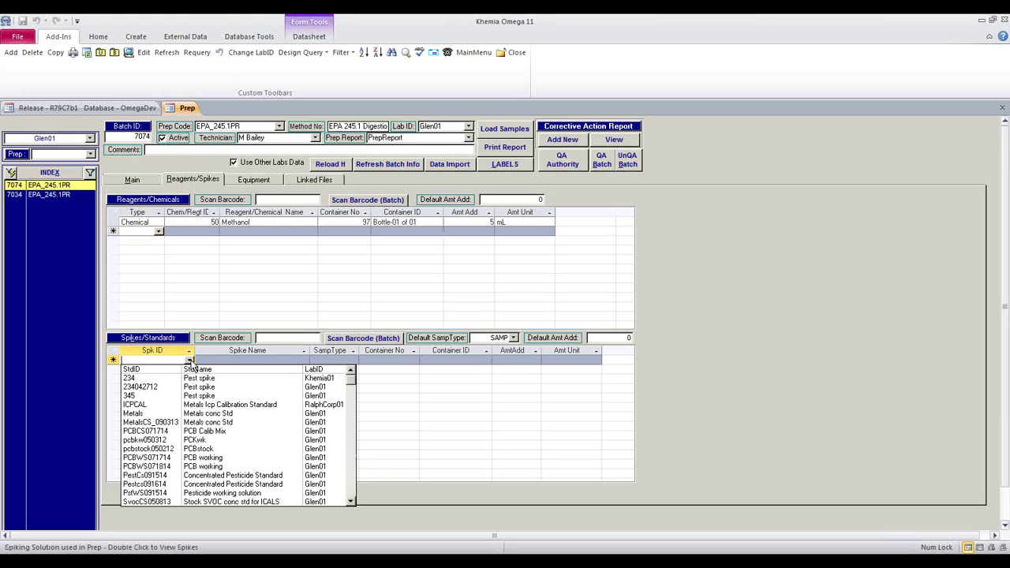
{"action": "left_click", "coordinate": [351, 361]}
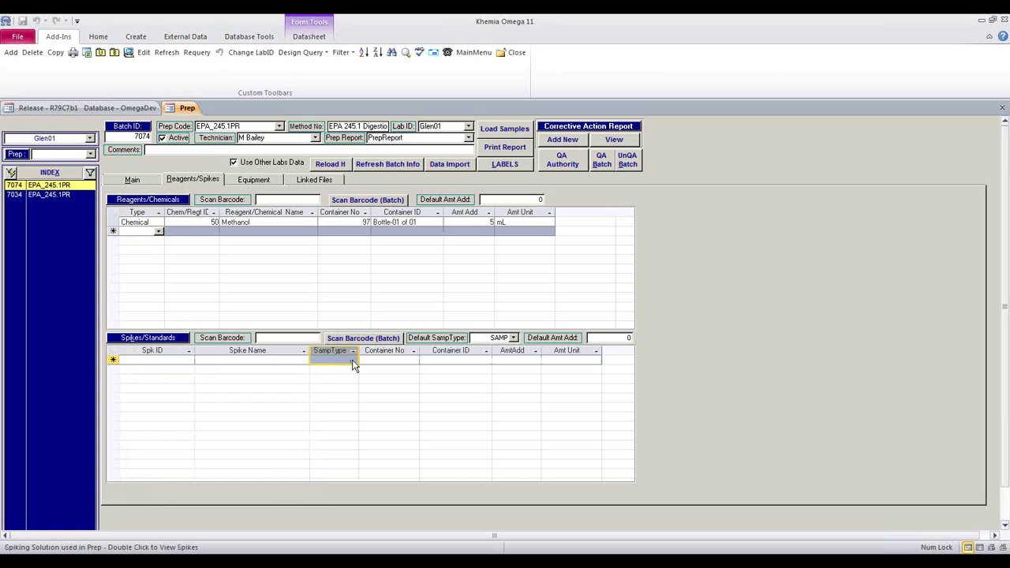
{"action": "left_click", "coordinate": [352, 361]}
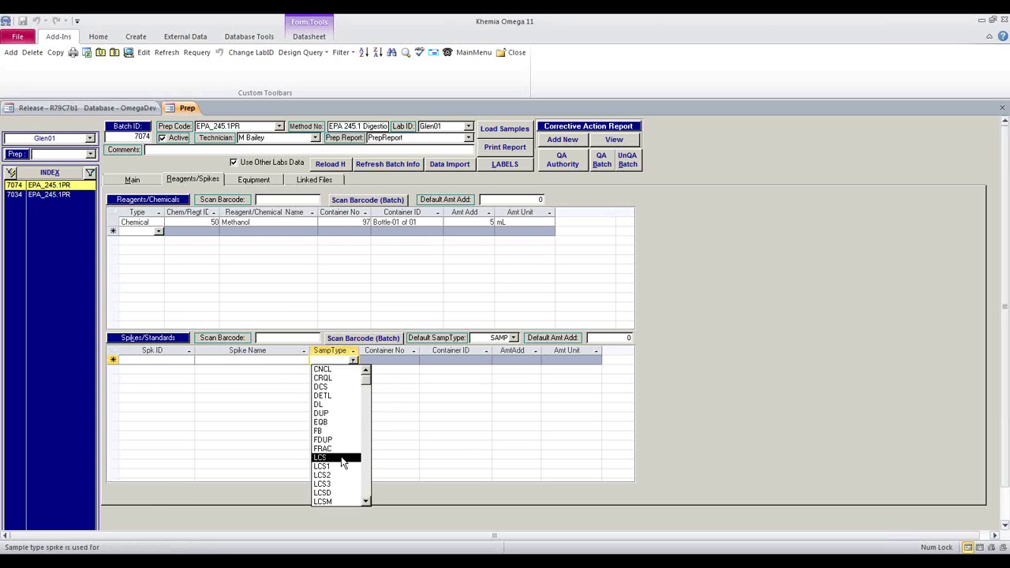
{"action": "scroll", "coordinate": [341, 462], "scroll_direction": "down", "scroll_amount": 5}
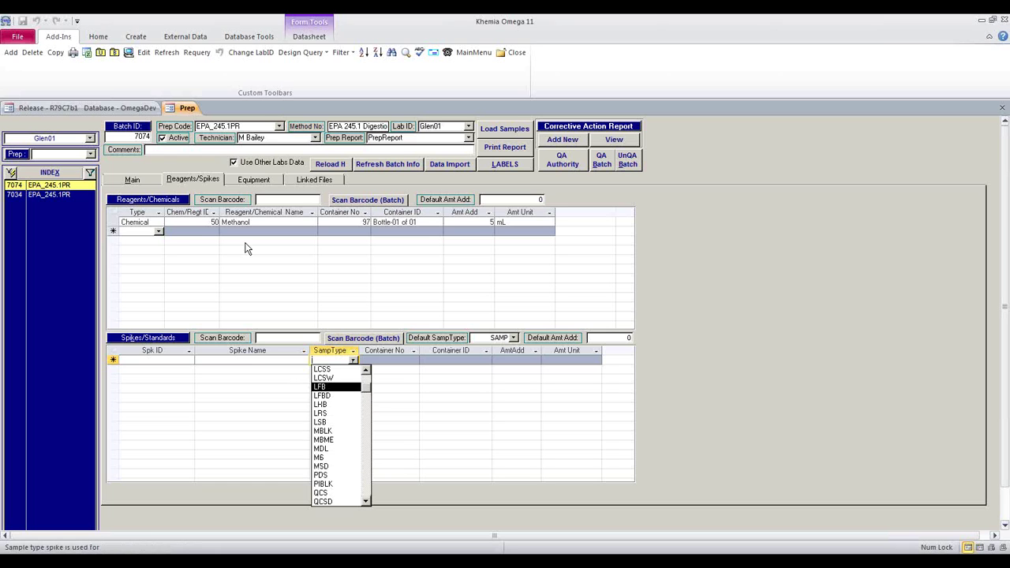
Examine the equipment assigned to the prep batch and the available Equipment Set options
{"action": "left_click", "coordinate": [261, 180]}
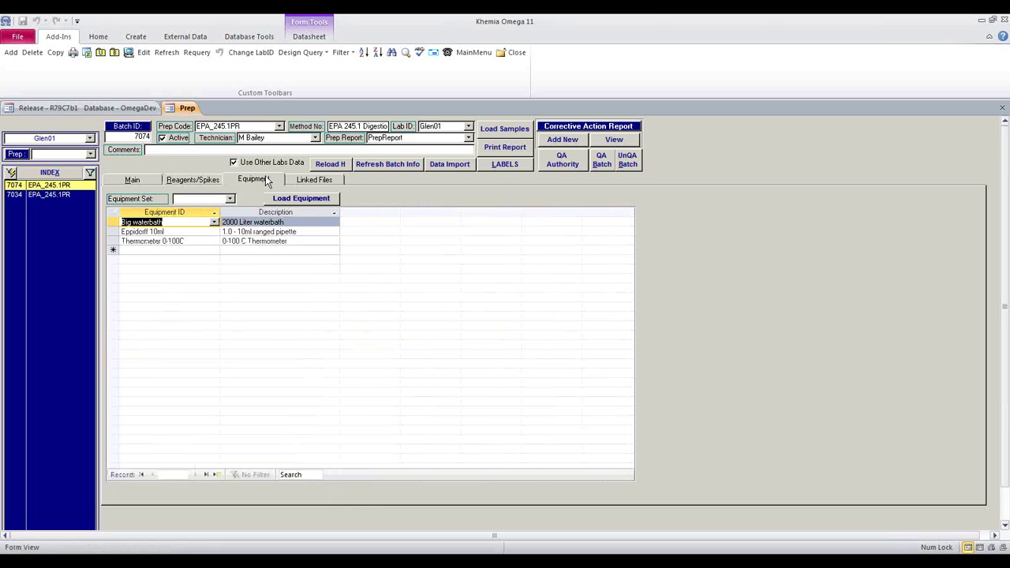
{"action": "left_click", "coordinate": [179, 212]}
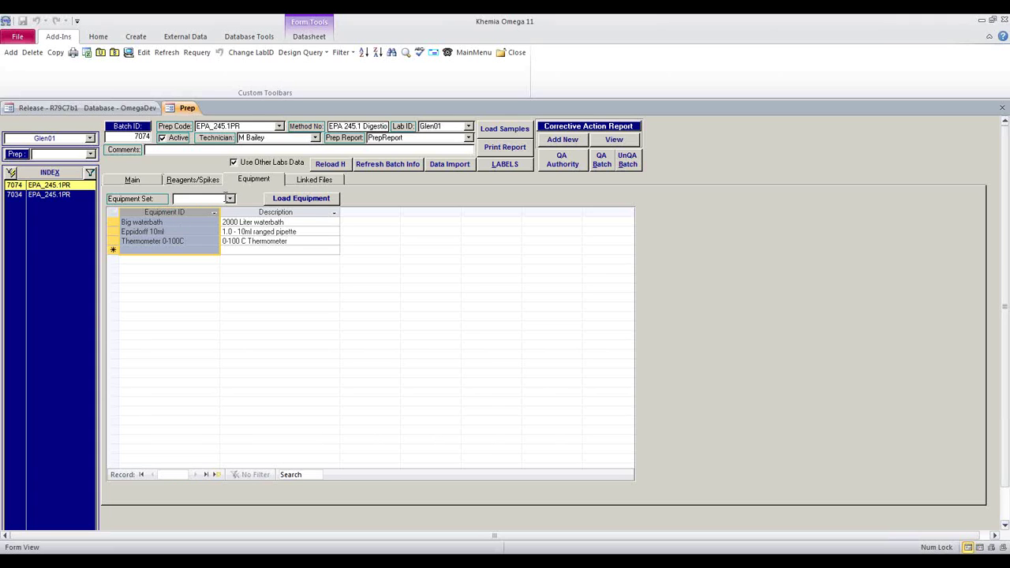
{"action": "left_click", "coordinate": [229, 198]}
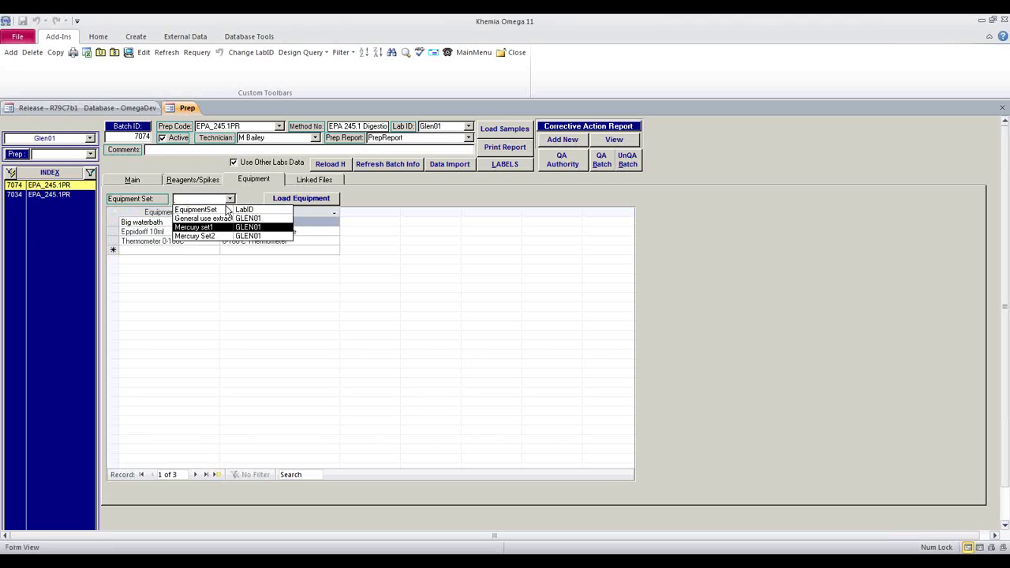
{"action": "left_click", "coordinate": [241, 186]}
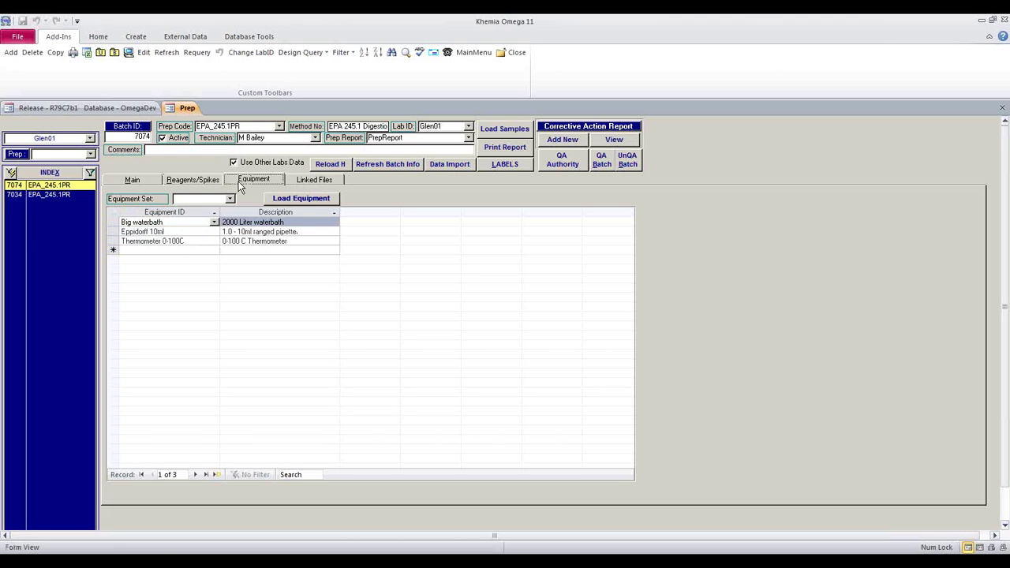
{"action": "left_click", "coordinate": [148, 181]}
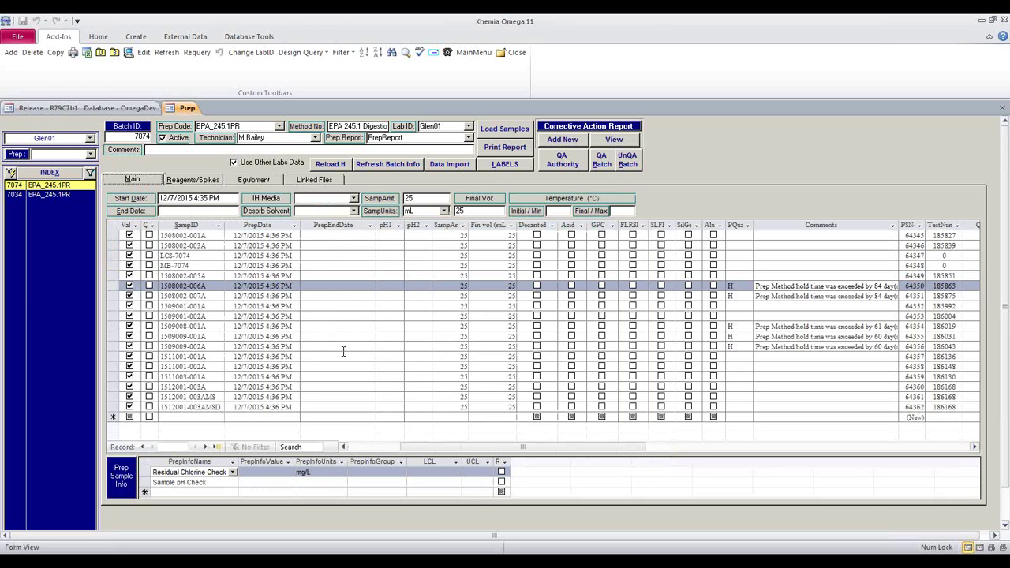
{"action": "left_click", "coordinate": [339, 235]}
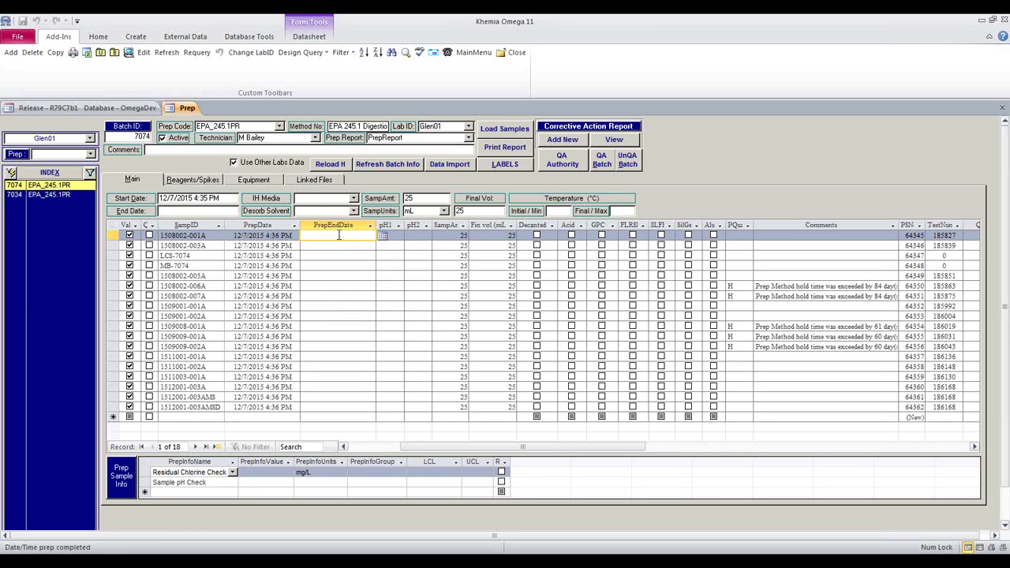
{"action": "key", "text": "ctrl+semicolon"}
{"action": "key", "text": "ctrl+shift+colon"}
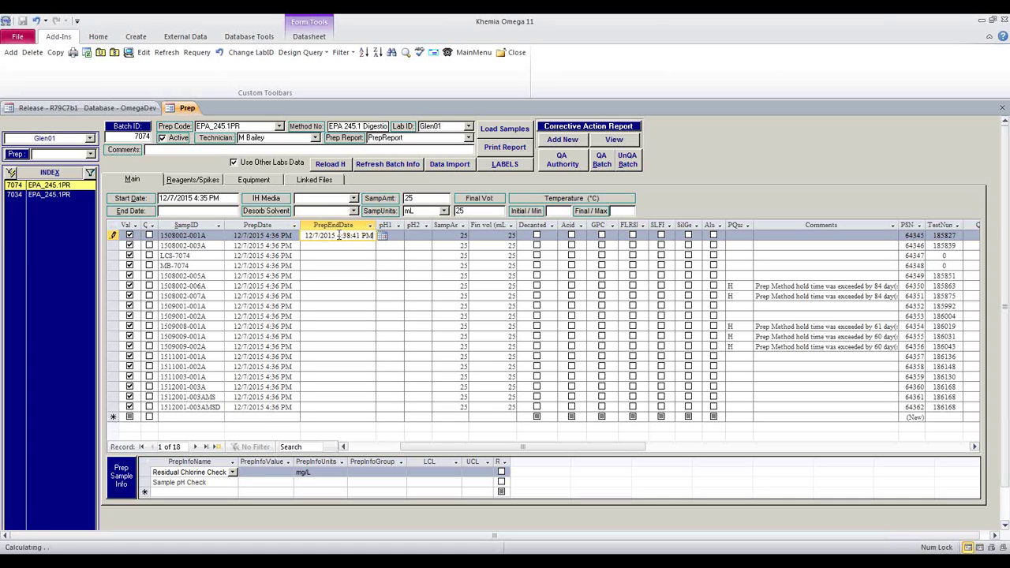
{"action": "key", "text": "shift+Return"}
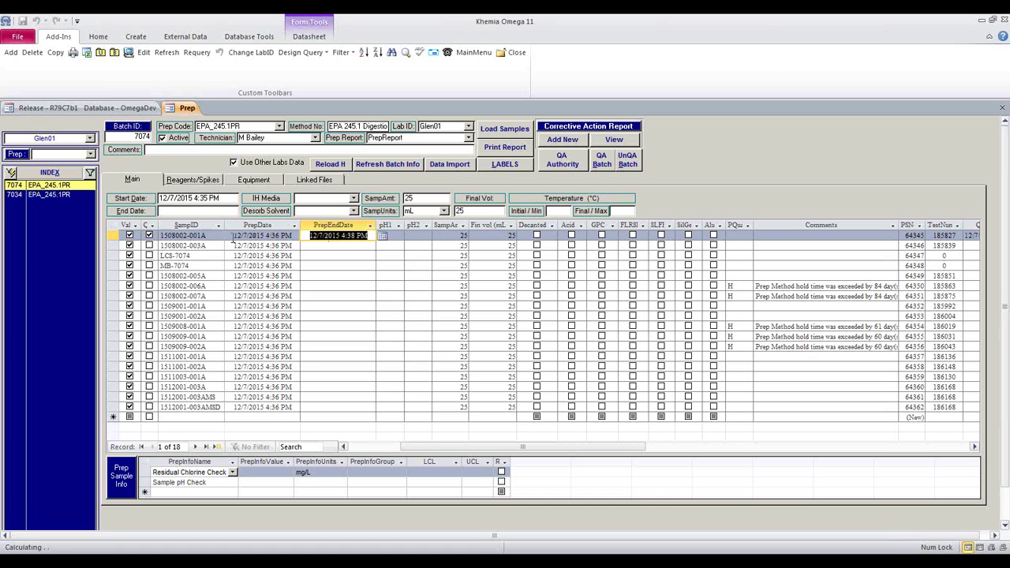
{"action": "left_click", "coordinate": [162, 235]}
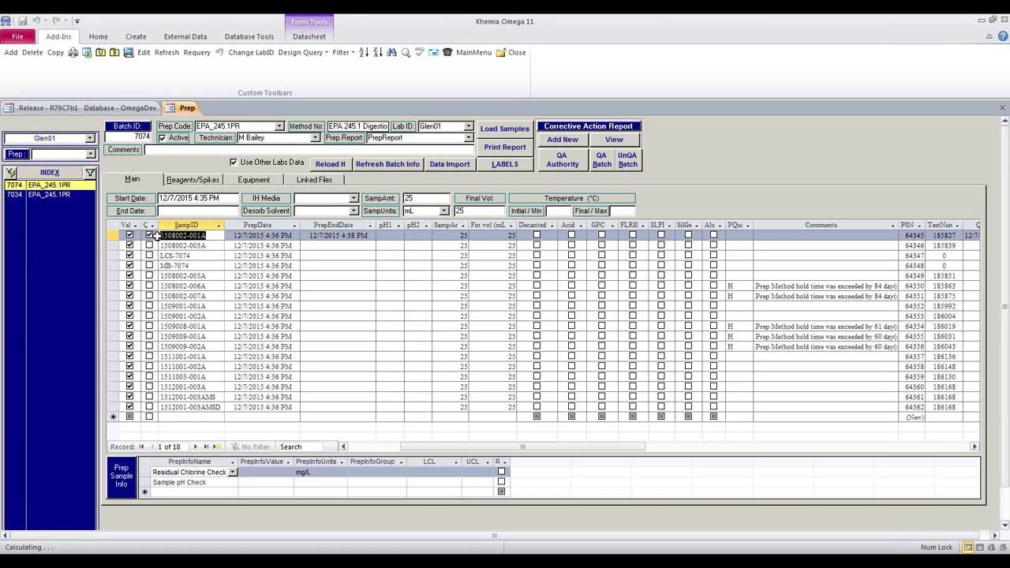
{"action": "left_click", "coordinate": [182, 210]}
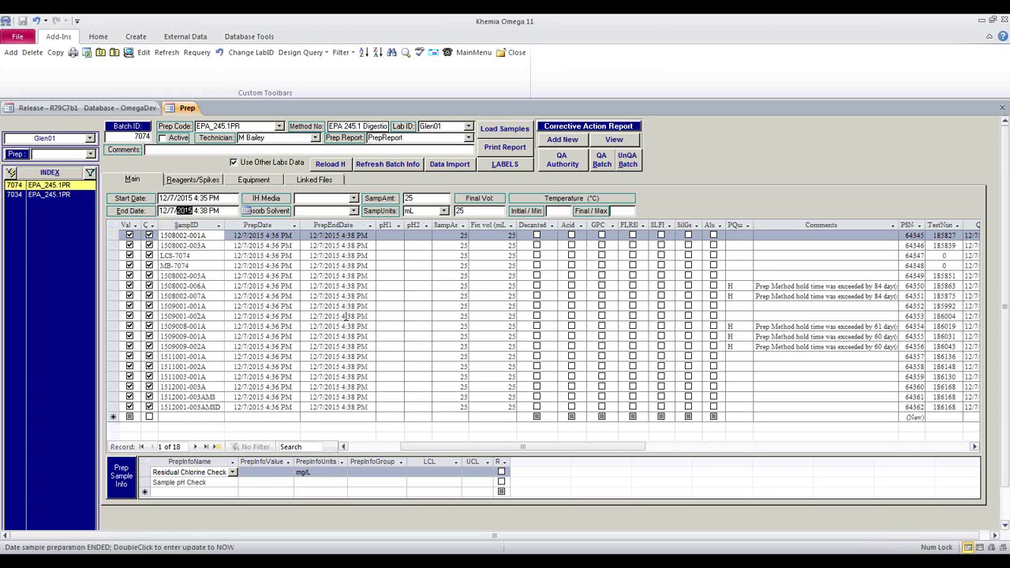
Preview the prep batch report, review its samples, chemicals and spikes sections on both pages, and close it
{"action": "left_click", "coordinate": [492, 148]}
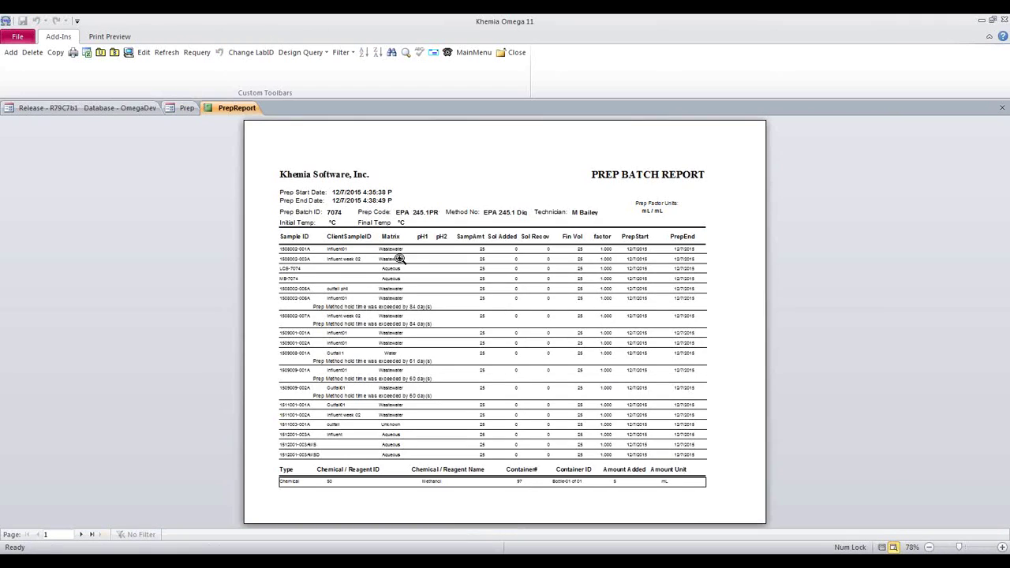
{"action": "left_click", "coordinate": [379, 260]}
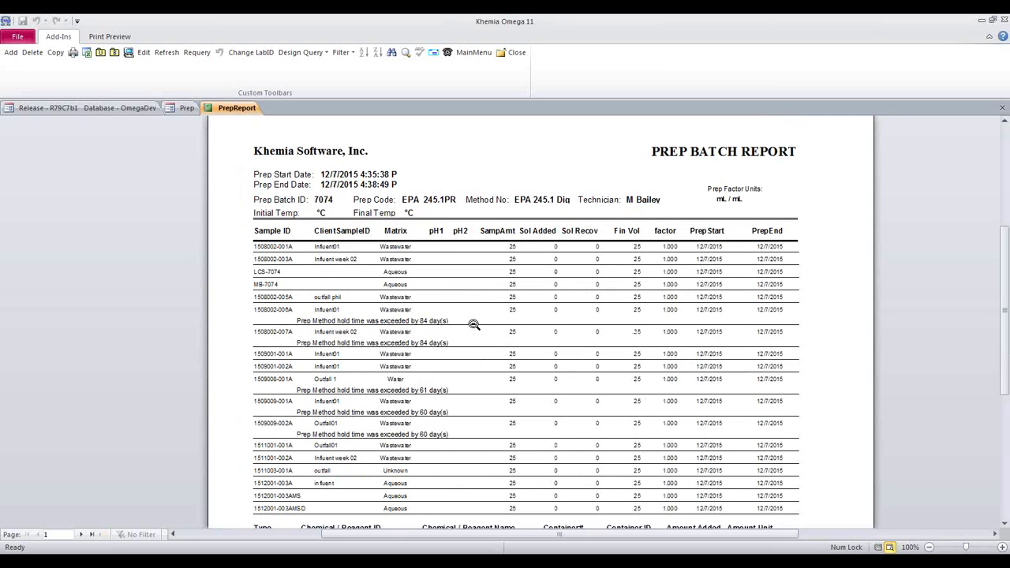
{"action": "scroll", "coordinate": [473, 325], "scroll_direction": "down", "scroll_amount": 2}
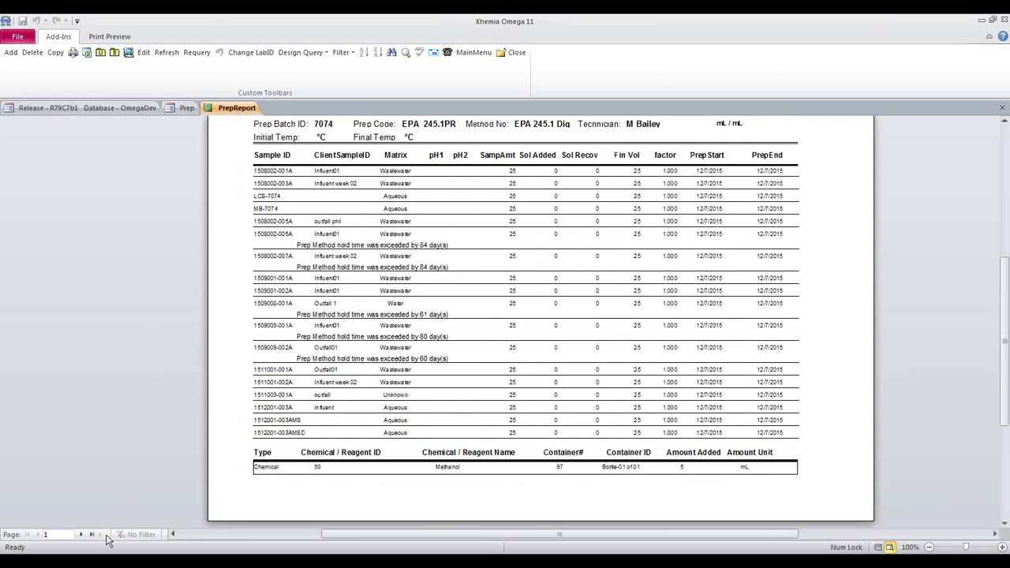
{"action": "left_click", "coordinate": [81, 534]}
{"action": "scroll", "coordinate": [413, 280], "scroll_direction": "up", "scroll_amount": 3}
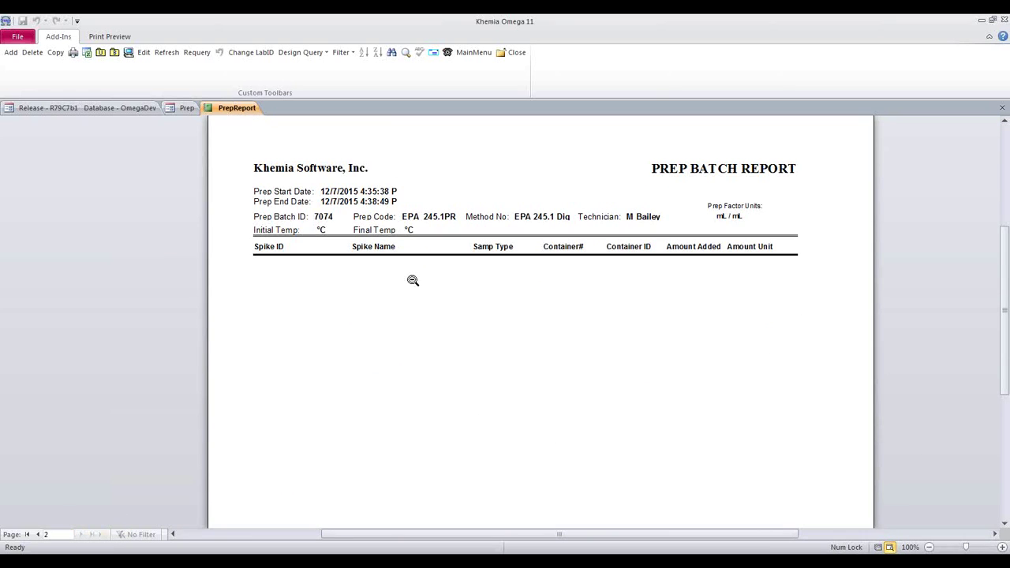
{"action": "left_click", "coordinate": [1001, 108]}
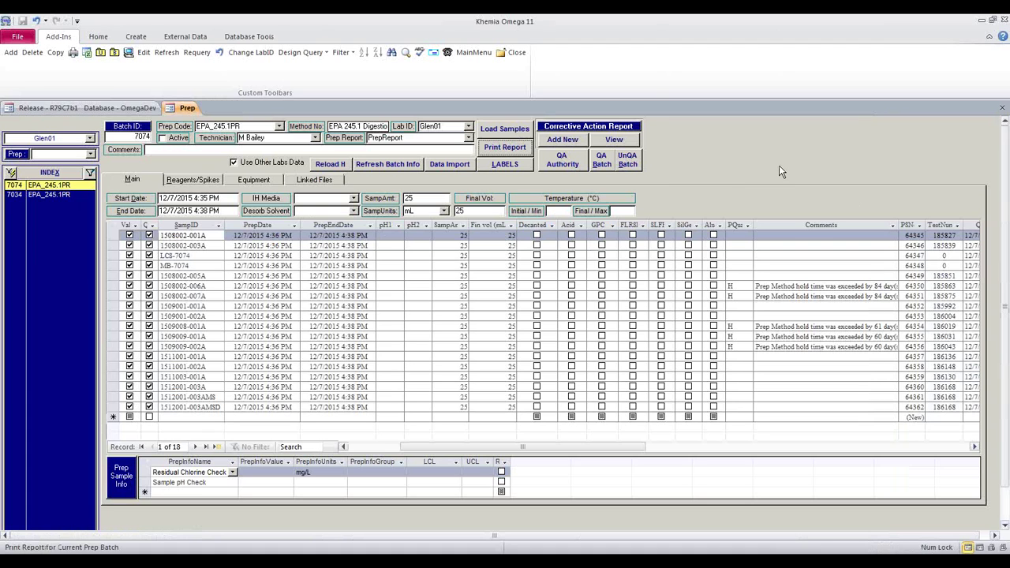
Leave the prep form, open the analytical runs and create a new run for instrument HG1
{"action": "left_click", "coordinate": [1004, 109]}
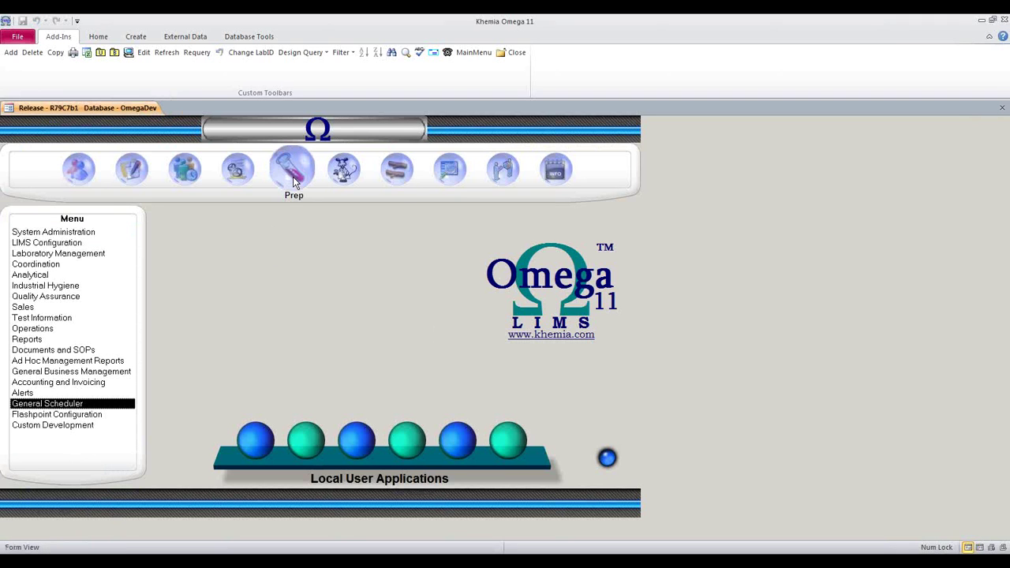
{"action": "left_click", "coordinate": [347, 183]}
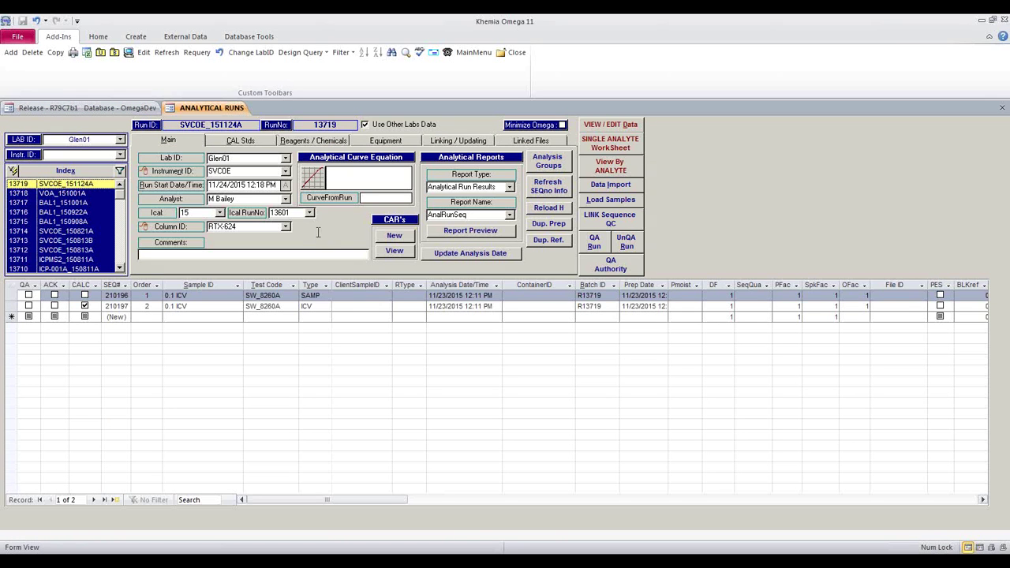
{"action": "left_click", "coordinate": [11, 53]}
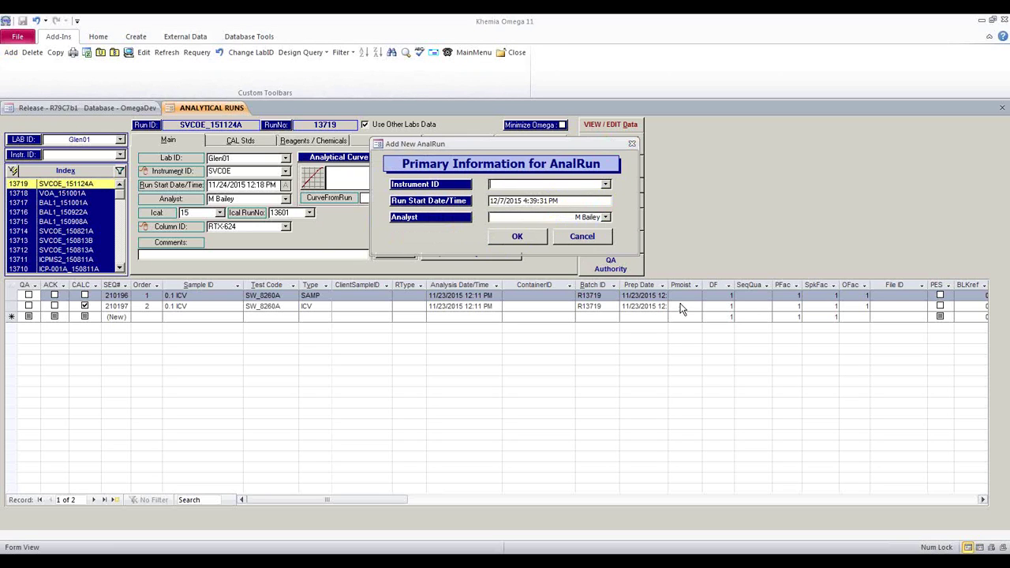
{"action": "type", "text": "hg1"}
{"action": "key", "text": "Return"}
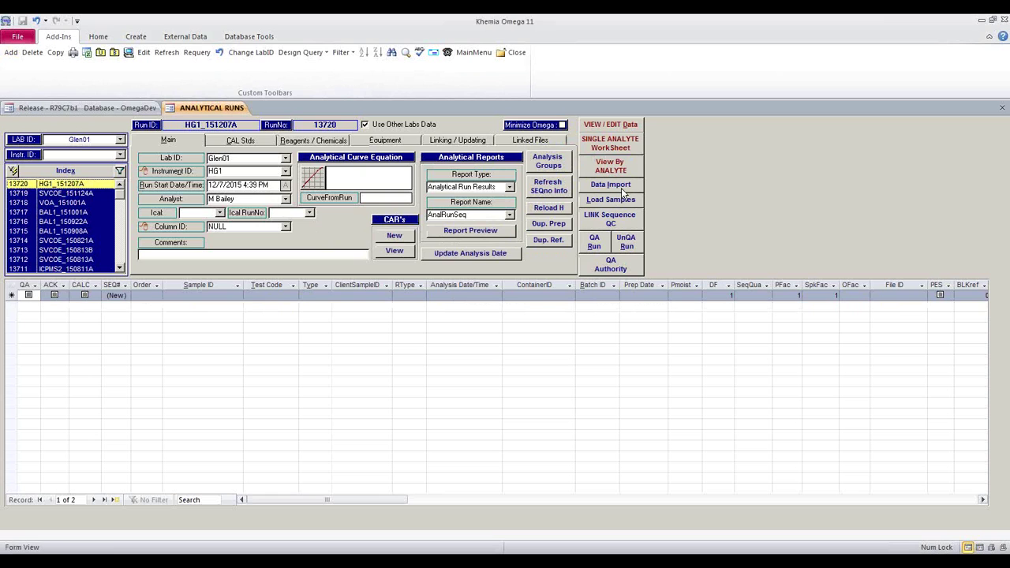
Load the samples of prep batch 7074 into the run, using Epa_245.1 as the default test code for QC samples
{"action": "left_click", "coordinate": [622, 199]}
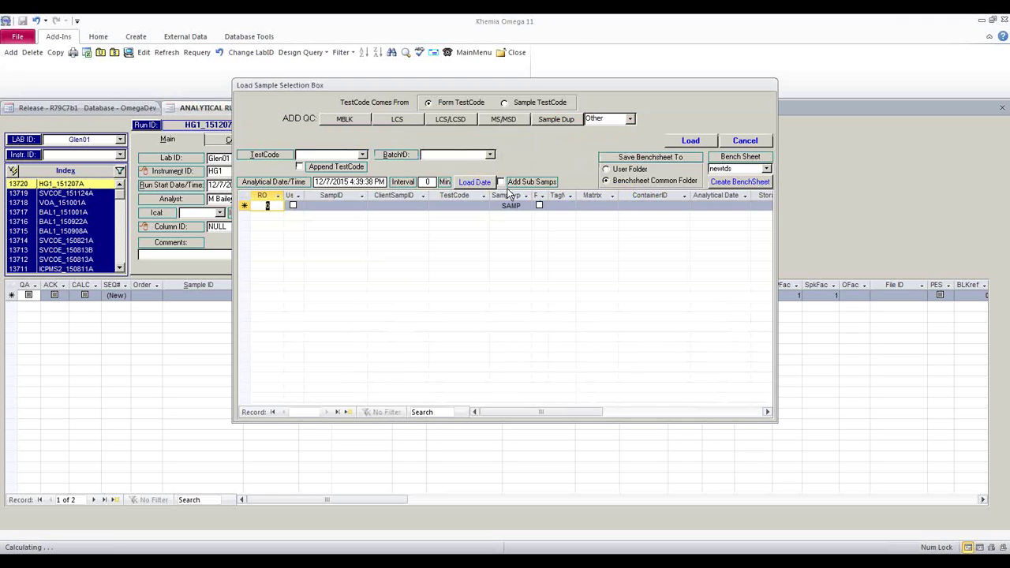
{"action": "left_click", "coordinate": [490, 154]}
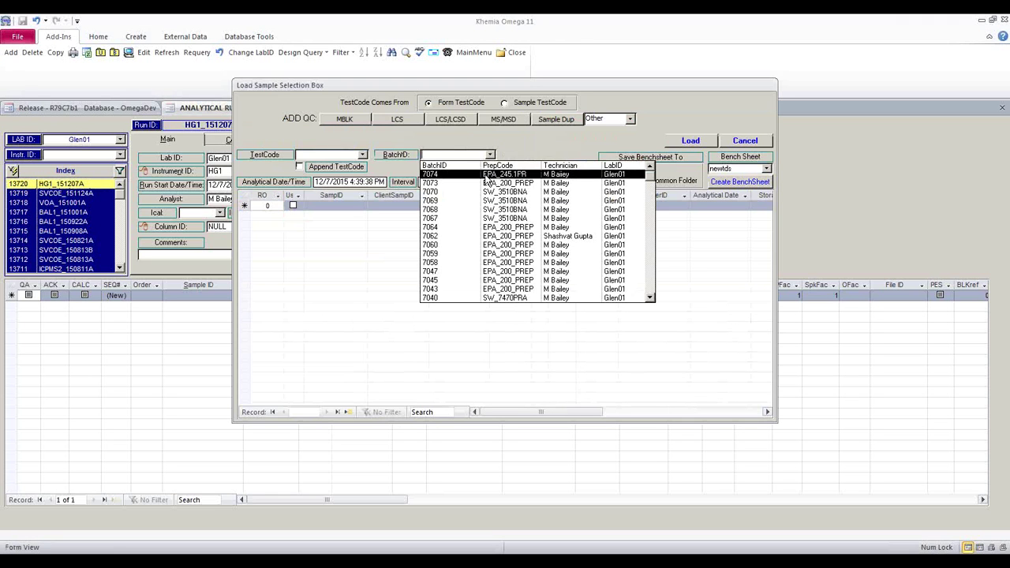
{"action": "left_click", "coordinate": [485, 174]}
{"action": "type", "text": "Epa_245.1"}
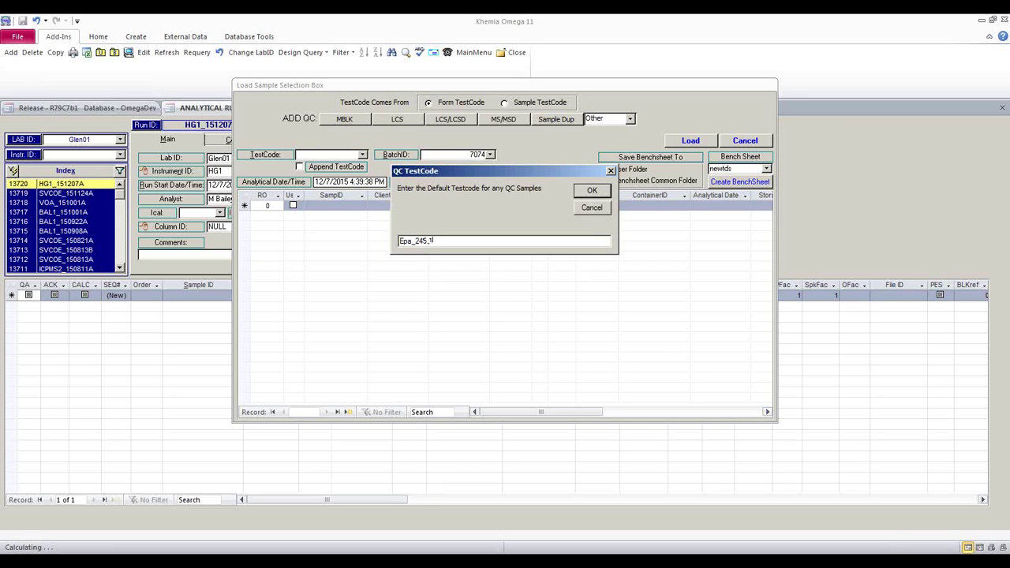
{"action": "key", "text": "Return"}
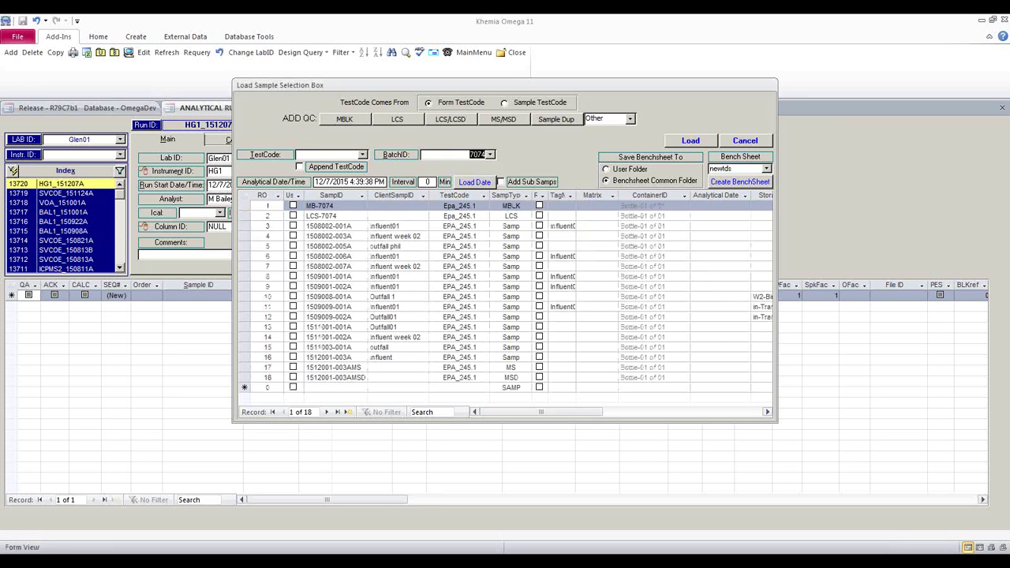
{"action": "left_click", "coordinate": [298, 207]}
{"action": "left_click", "coordinate": [305, 229]}
{"action": "left_click", "coordinate": [690, 142]}
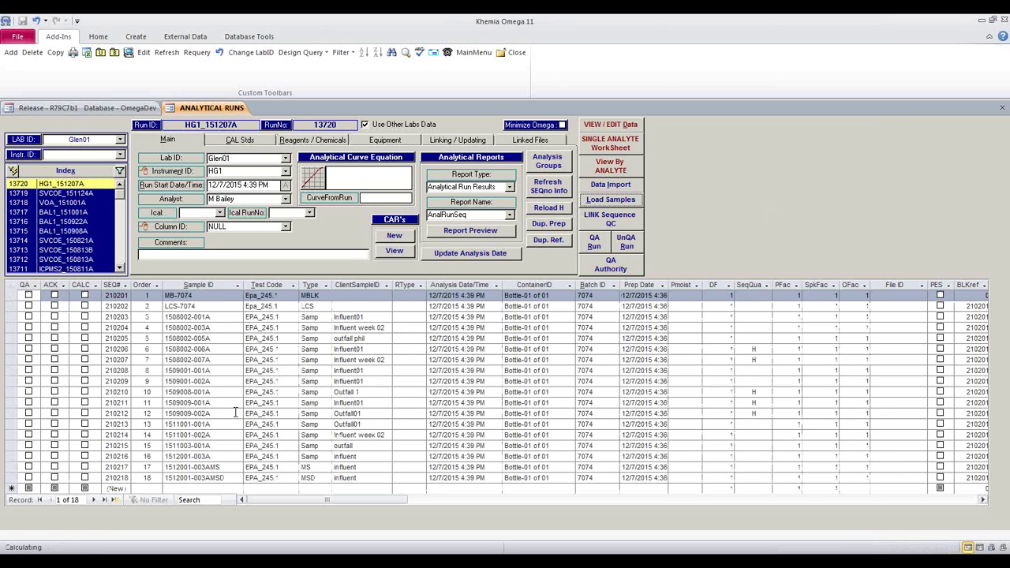
Open the run's single analyte worksheet and enter a raw value of 2 for LCS-7074
{"action": "left_click", "coordinate": [614, 145]}
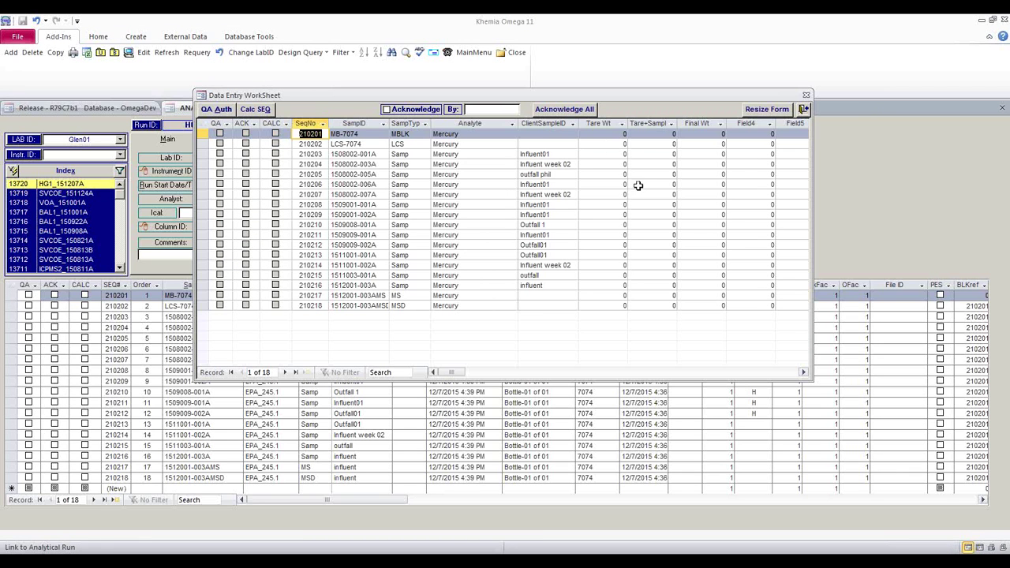
{"action": "left_click", "coordinate": [634, 372]}
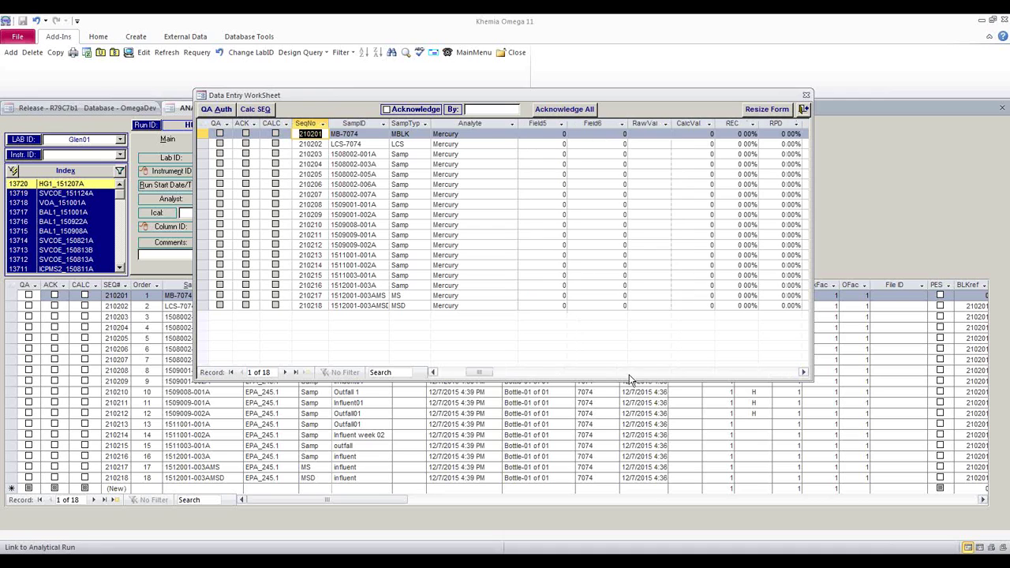
{"action": "left_click", "coordinate": [662, 134]}
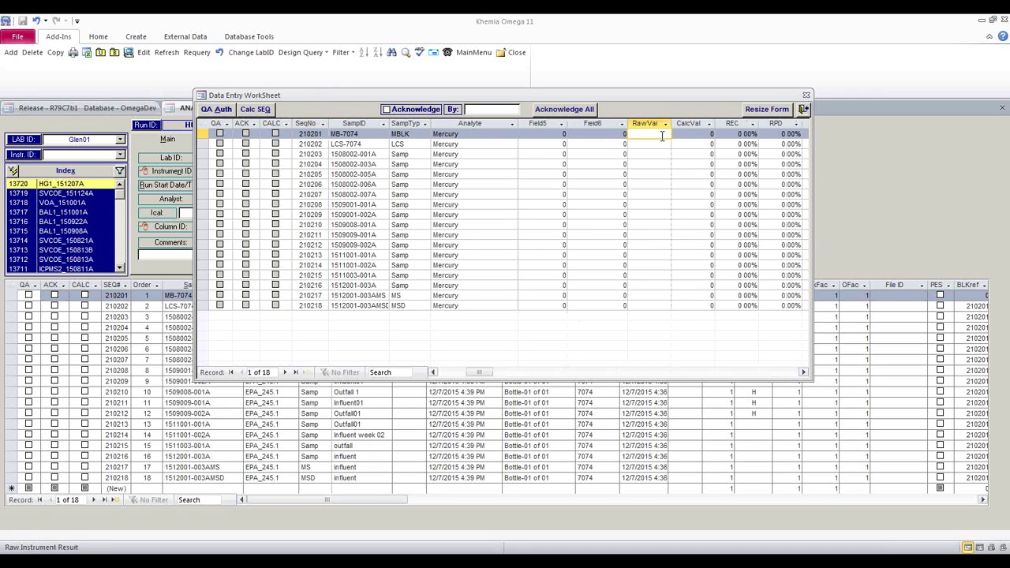
{"action": "key", "text": "Down"}
{"action": "type", "text": "2"}
{"action": "key", "text": "Down"}
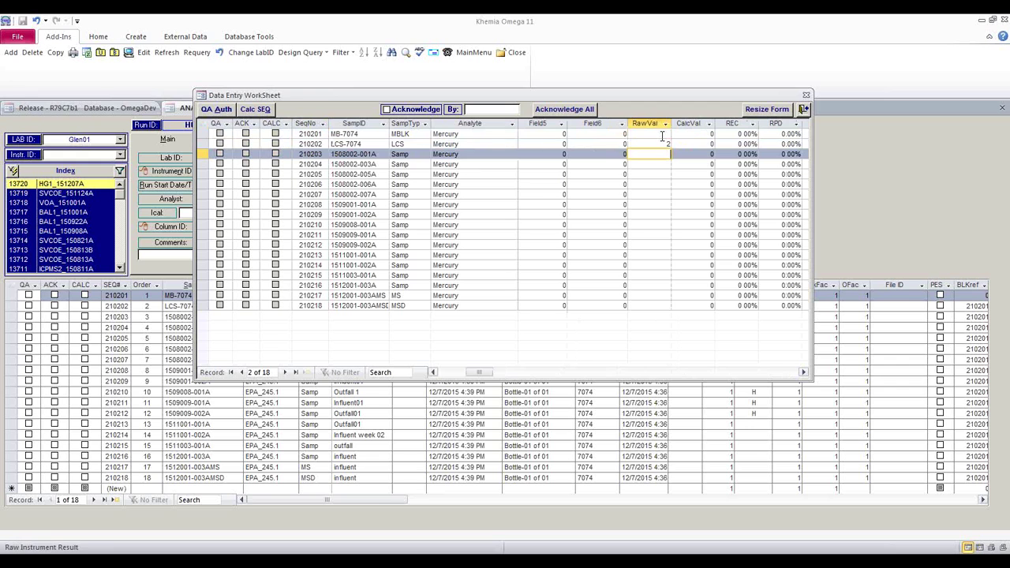
{"action": "type", "text": "1"}
{"action": "key", "text": "Down"}
{"action": "type", "text": "2"}
{"action": "key", "text": "Down"}
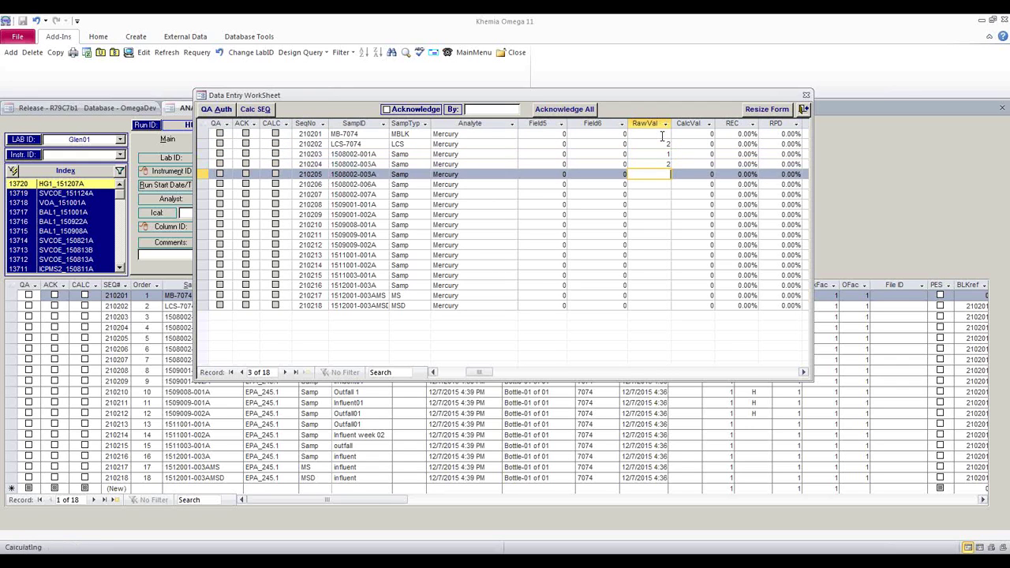
{"action": "type", "text": "3"}
{"action": "key", "text": "Down"}
{"action": "type", "text": "1"}
{"action": "key", "text": "Down"}
{"action": "left_click", "coordinate": [653, 295]}
{"action": "type", "text": "2.1"}
{"action": "key", "text": "Down"}
{"action": "type", "text": "2."}
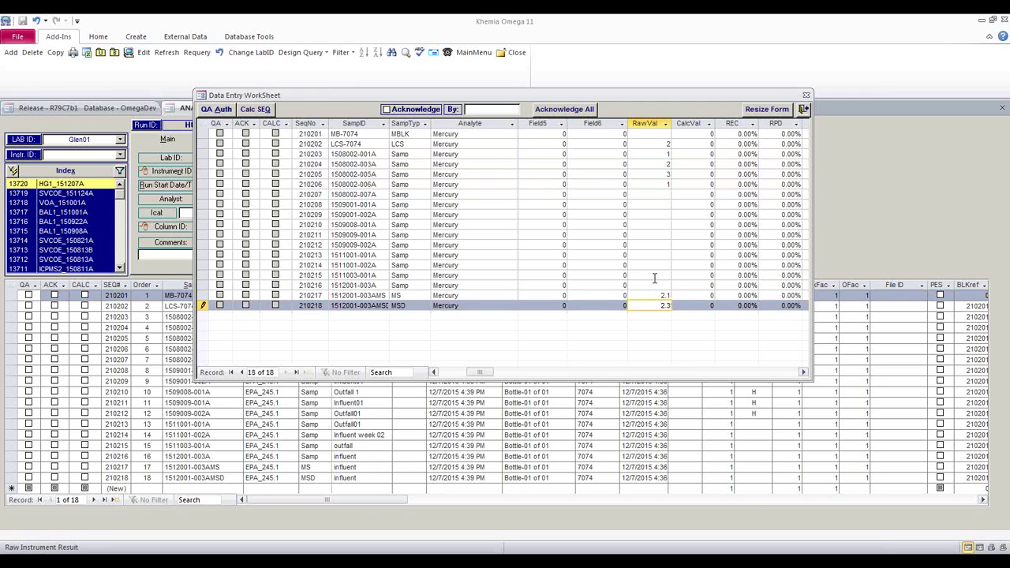
{"action": "left_click", "coordinate": [655, 275]}
Run the samples through the CALC process, compare MDL with Req_MDL in the requested limits list, and accept it
{"action": "left_click", "coordinate": [258, 111]}
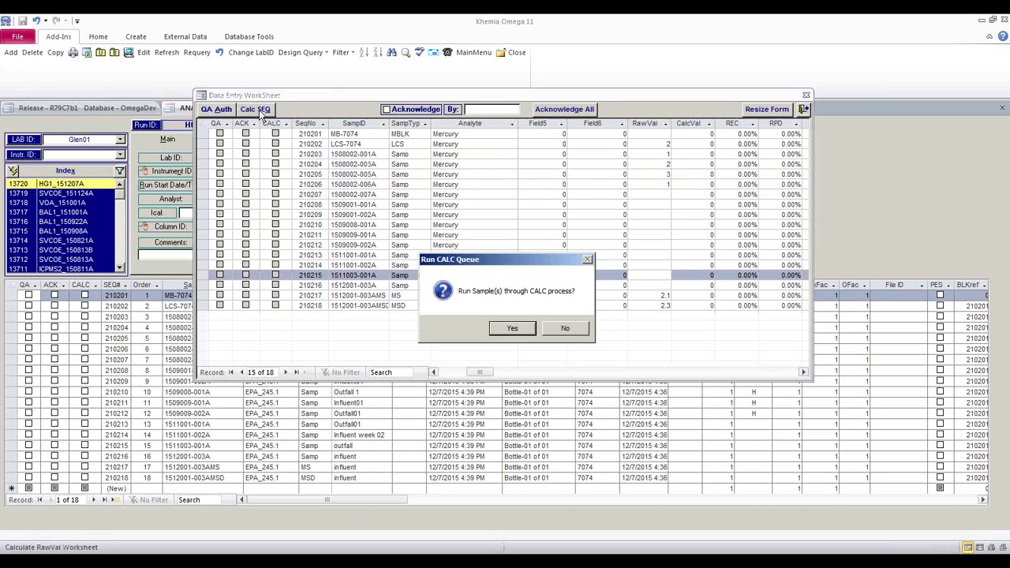
{"action": "left_click", "coordinate": [512, 328]}
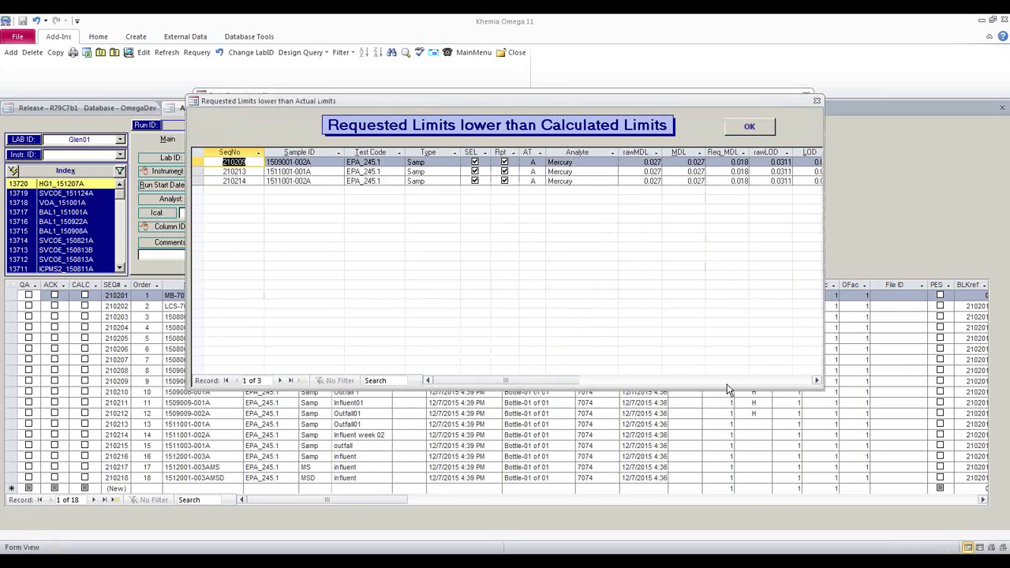
{"action": "left_click", "coordinate": [686, 159]}
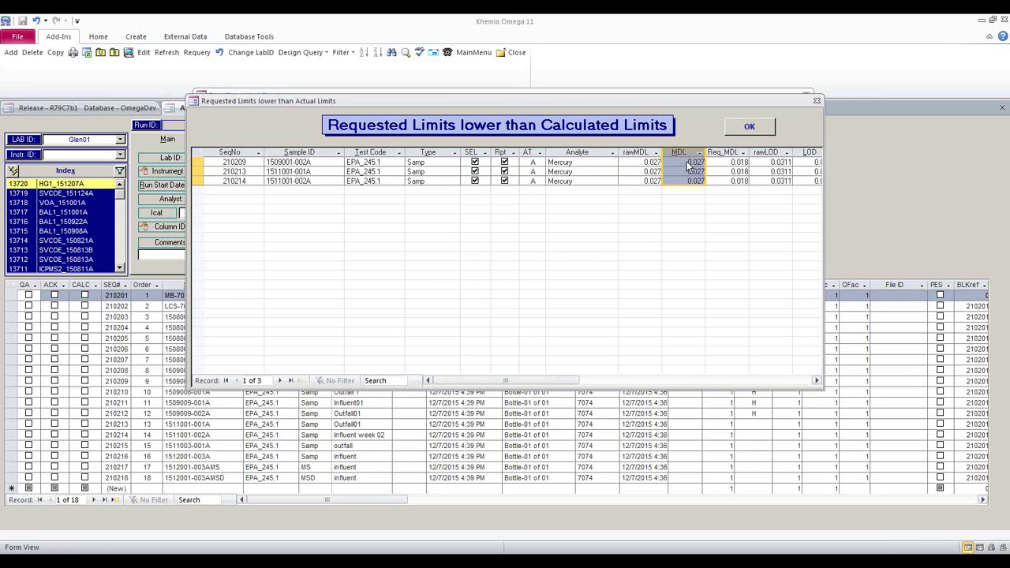
{"action": "left_click", "coordinate": [727, 152]}
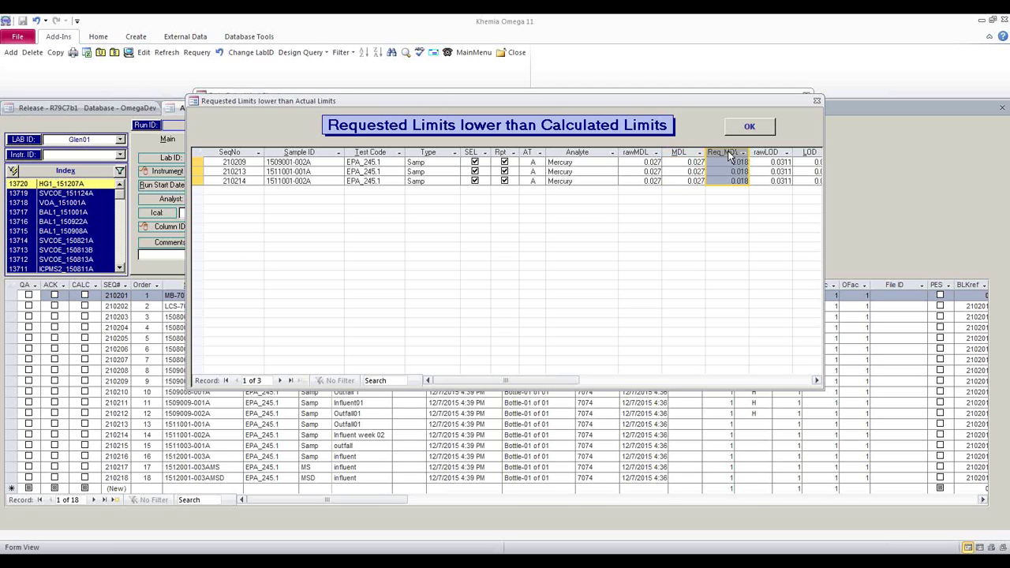
{"action": "left_click", "coordinate": [749, 127]}
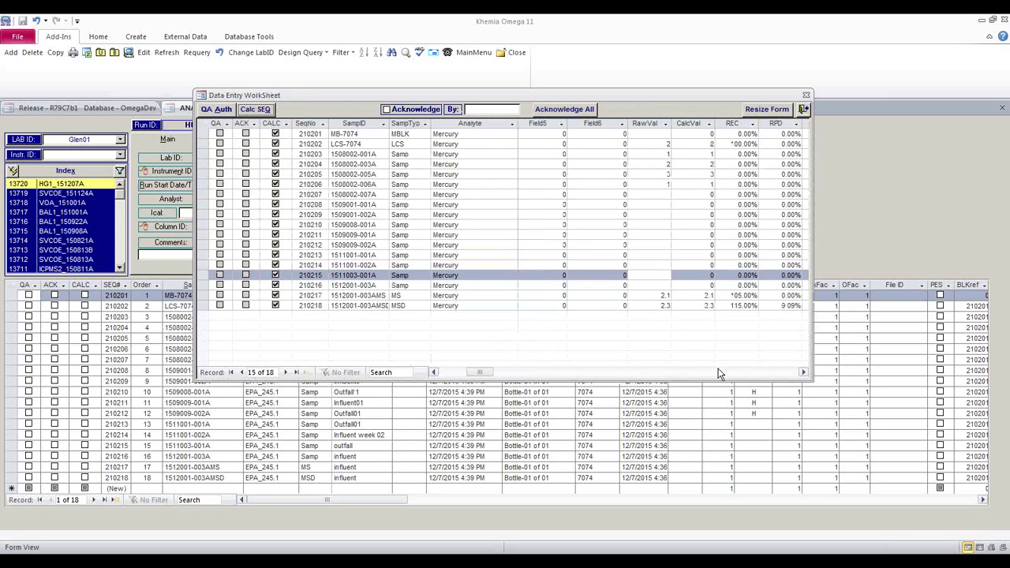
Examine the calculated recoveries and the RPD of the MS and MSD rows in the worksheet
{"action": "left_click", "coordinate": [742, 126]}
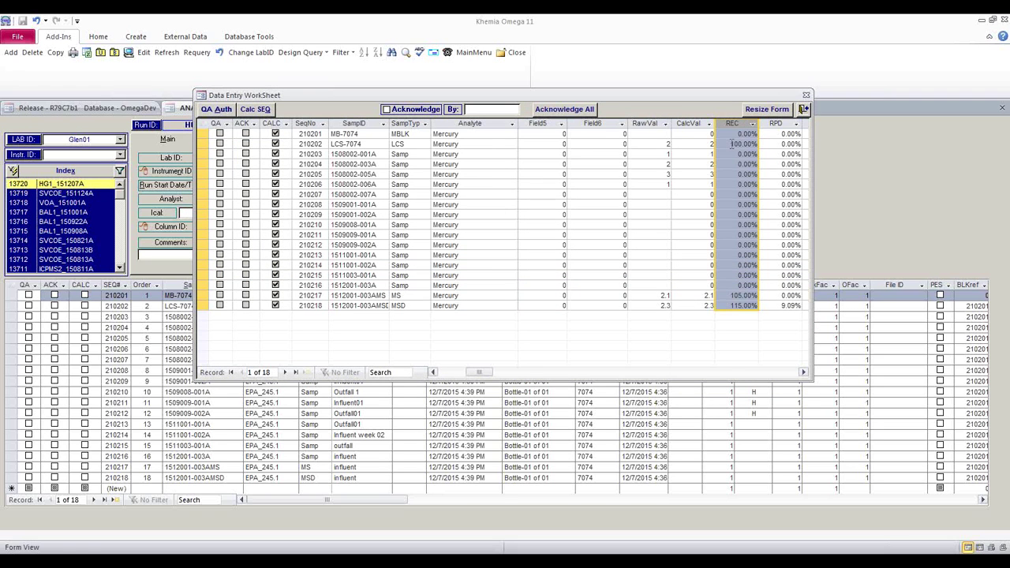
{"action": "left_click", "coordinate": [732, 297]}
{"action": "left_click", "coordinate": [746, 307]}
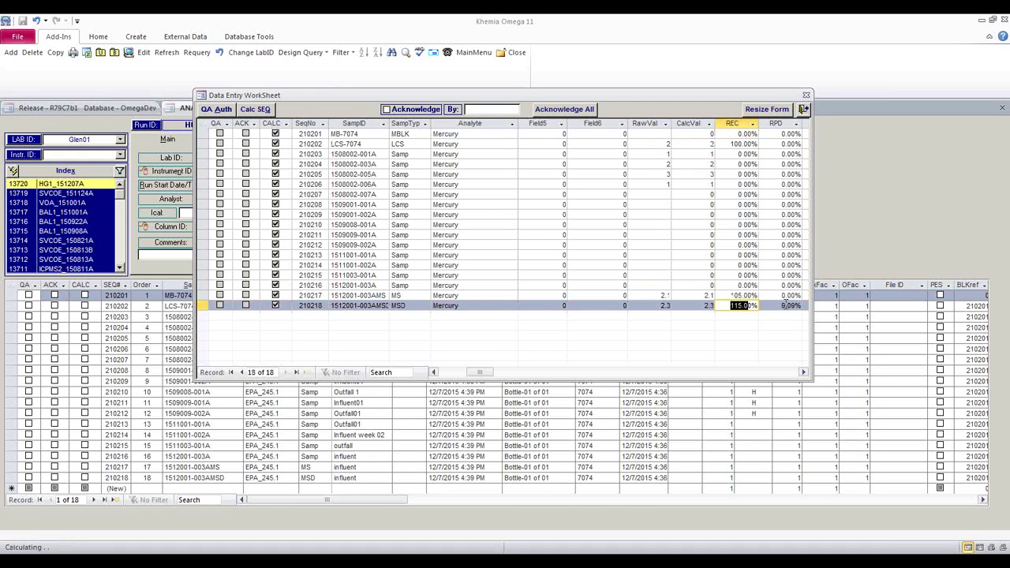
{"action": "left_click", "coordinate": [779, 306]}
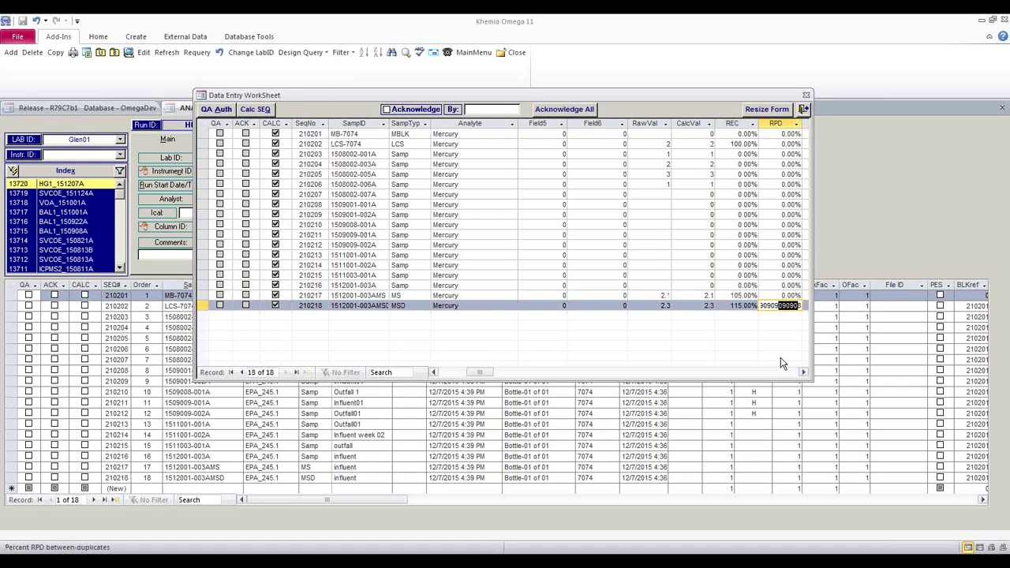
{"action": "key", "text": "Up"}
Review the worksheet's %D, qualifier, units, spike value and limit columns, and return to its first columns
{"action": "left_click", "coordinate": [803, 372]}
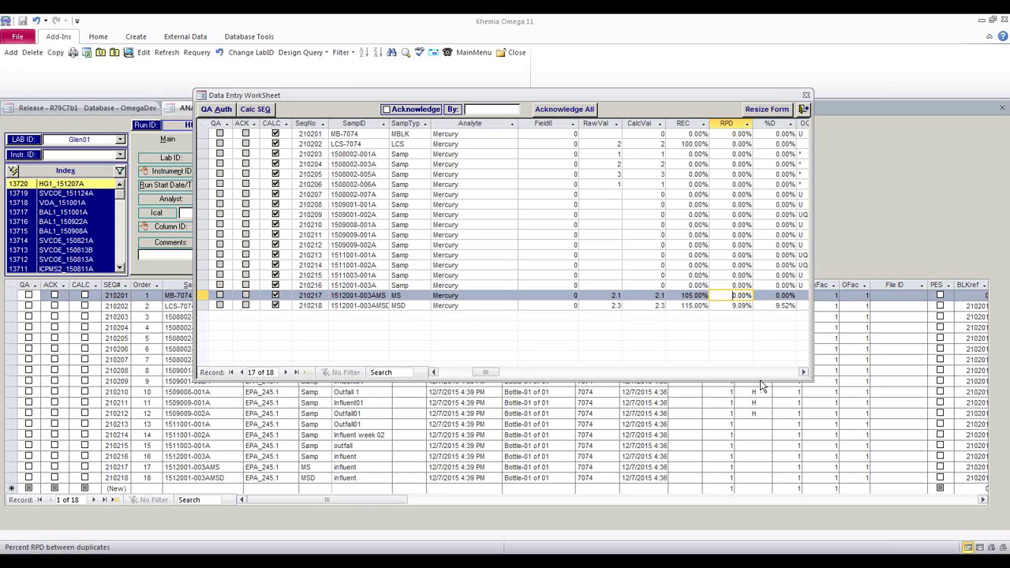
{"action": "left_click", "coordinate": [803, 371]}
{"action": "left_click", "coordinate": [803, 372]}
{"action": "left_click", "coordinate": [803, 372]}
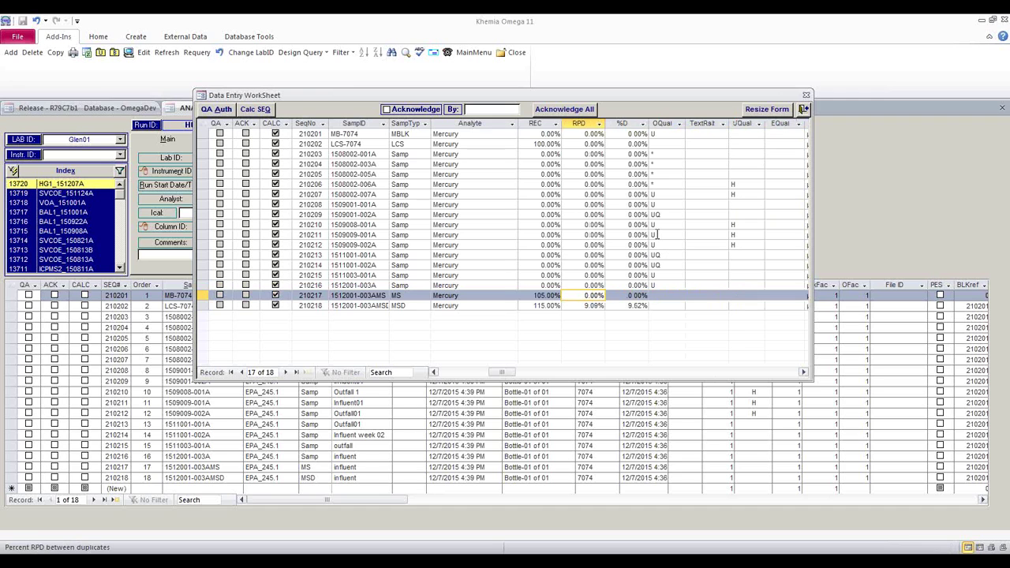
{"action": "left_click", "coordinate": [660, 152]}
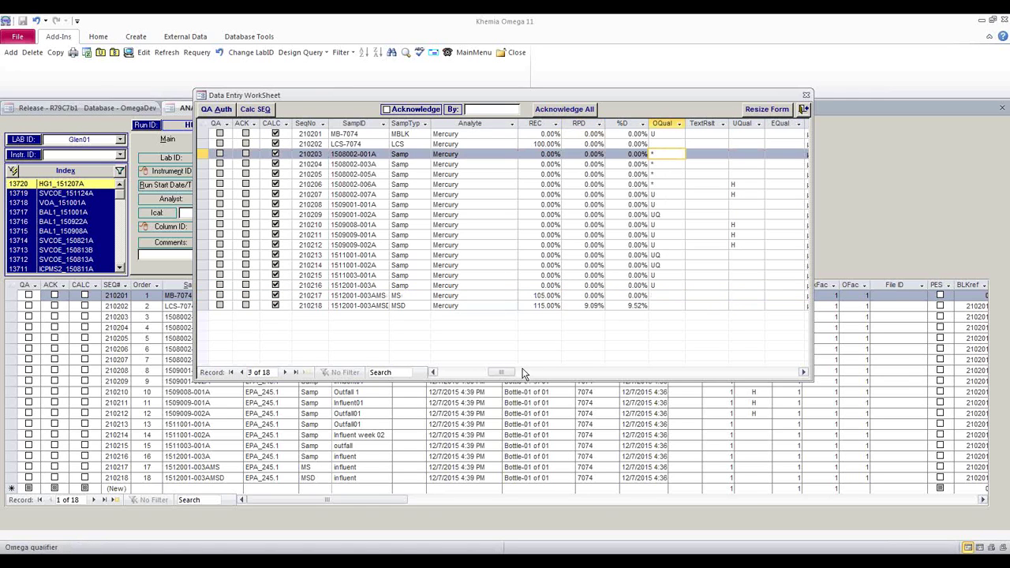
{"action": "left_click", "coordinate": [642, 372]}
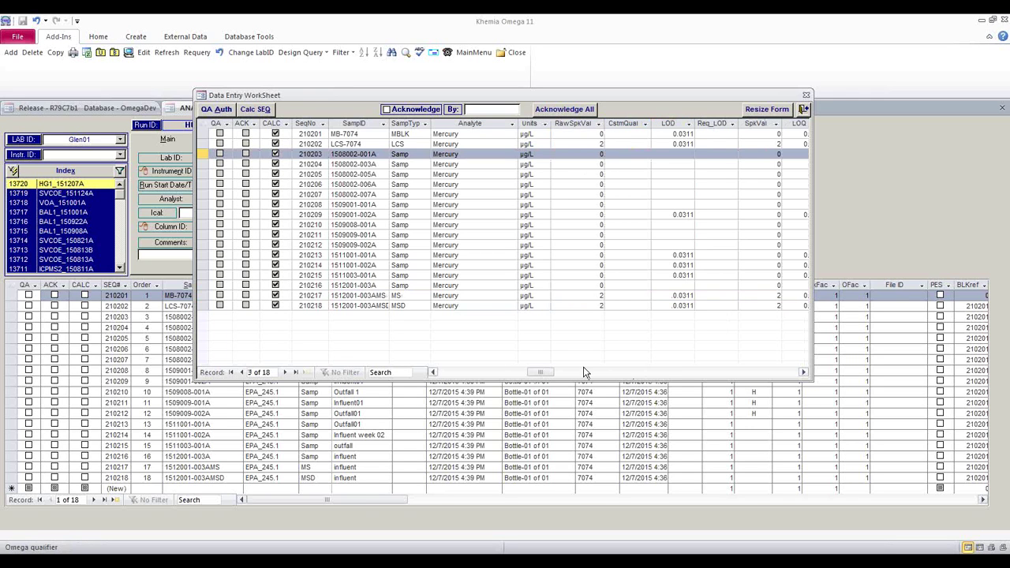
{"action": "left_click", "coordinate": [448, 373]}
{"action": "left_click", "coordinate": [448, 373]}
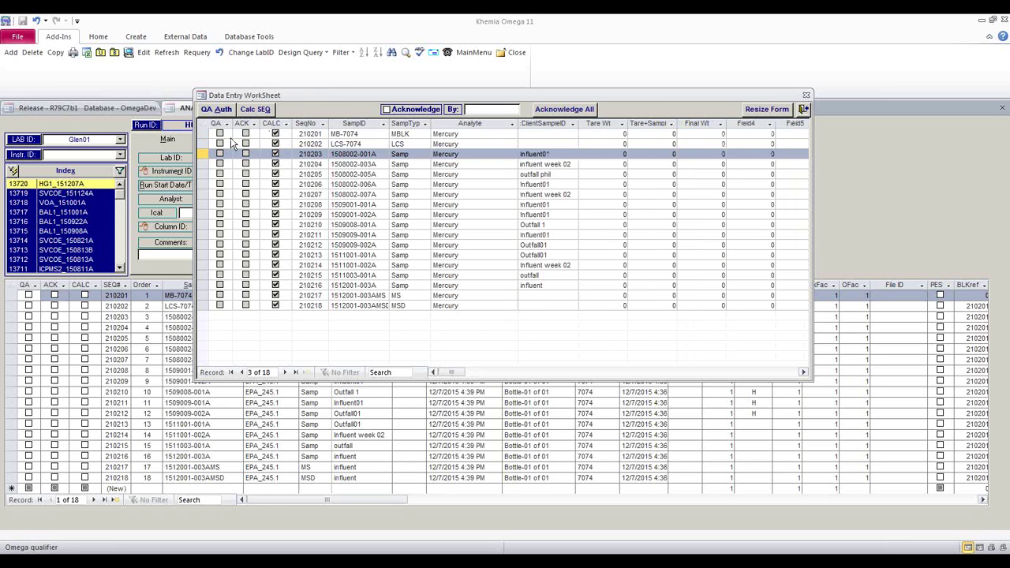
{"action": "left_click", "coordinate": [386, 110]}
{"action": "left_click", "coordinate": [515, 373]}
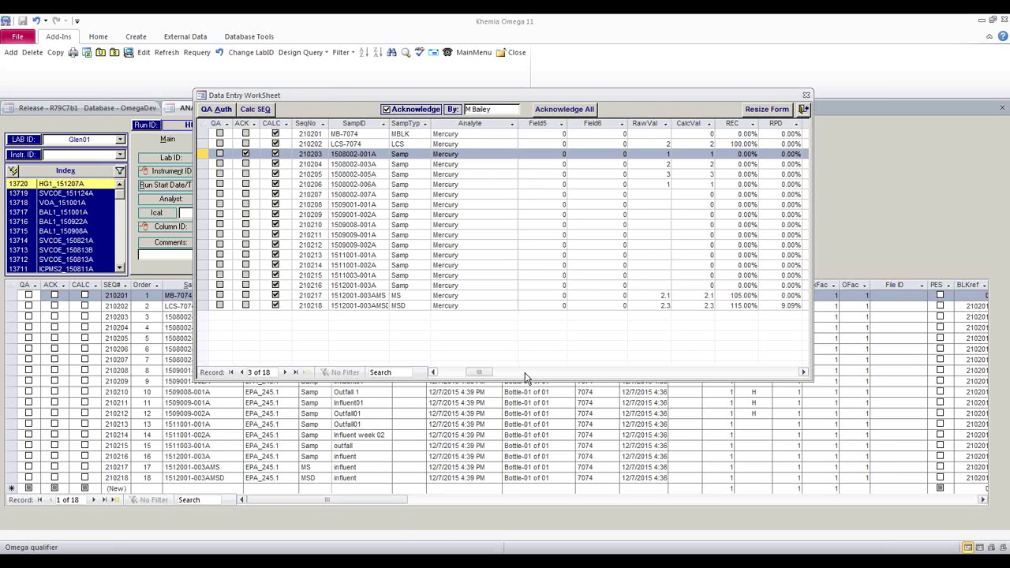
{"action": "left_click", "coordinate": [564, 109]}
{"action": "left_click", "coordinate": [552, 332]}
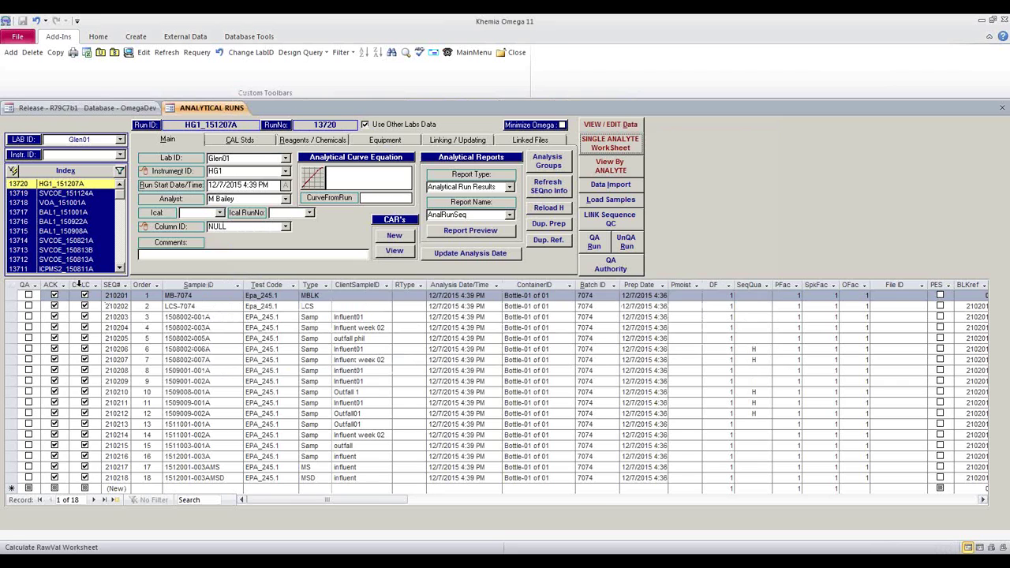
Check the run's CALC and ACK columns, and QA the whole run by entering the lab password
{"action": "left_click", "coordinate": [80, 284]}
{"action": "left_click", "coordinate": [48, 284]}
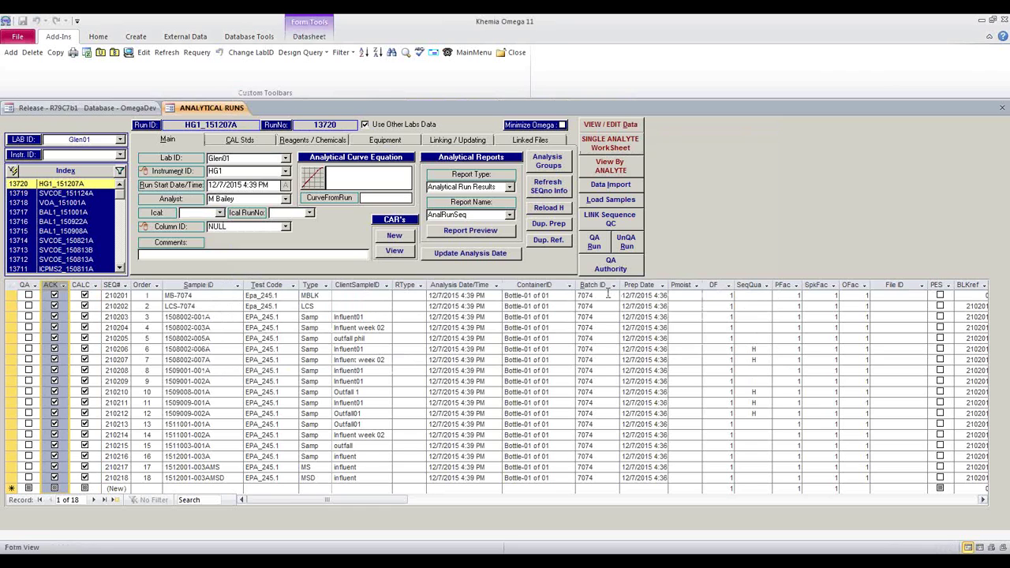
{"action": "left_click", "coordinate": [593, 243]}
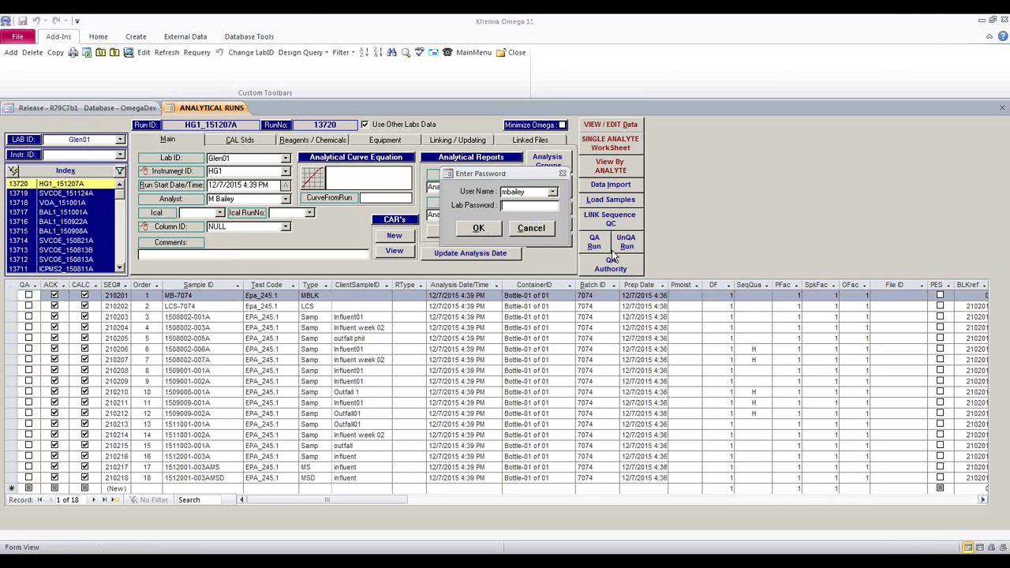
{"action": "type", "text": "*"}
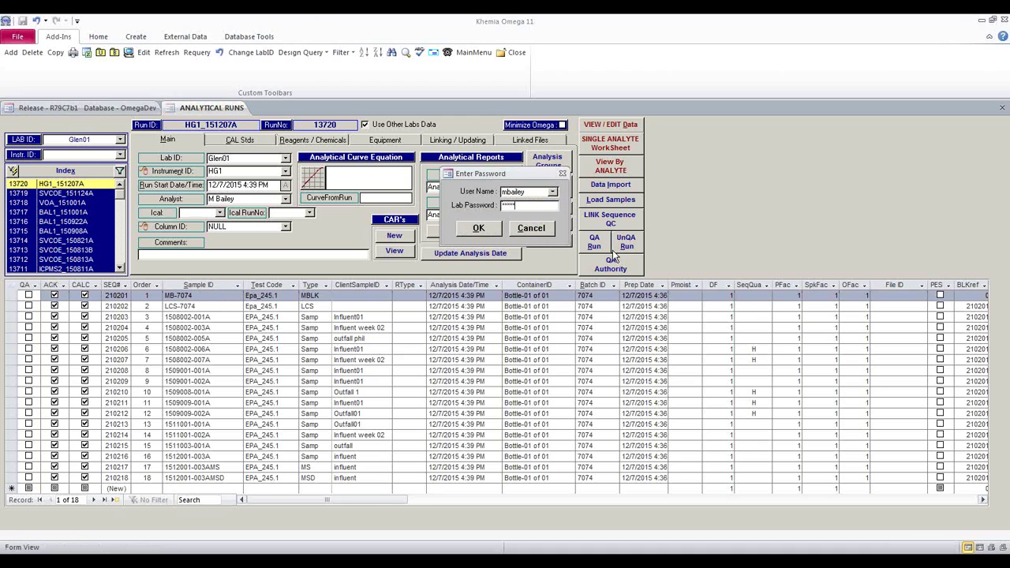
{"action": "key", "text": "Return"}
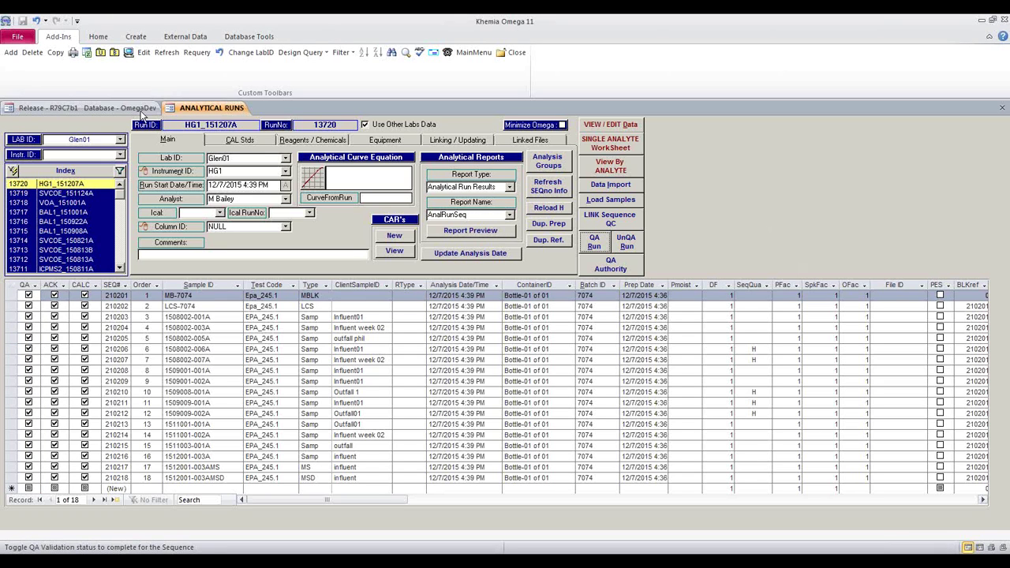
Create a new analytical run for instrument SVOC1 and open its data import
{"action": "left_click", "coordinate": [11, 52]}
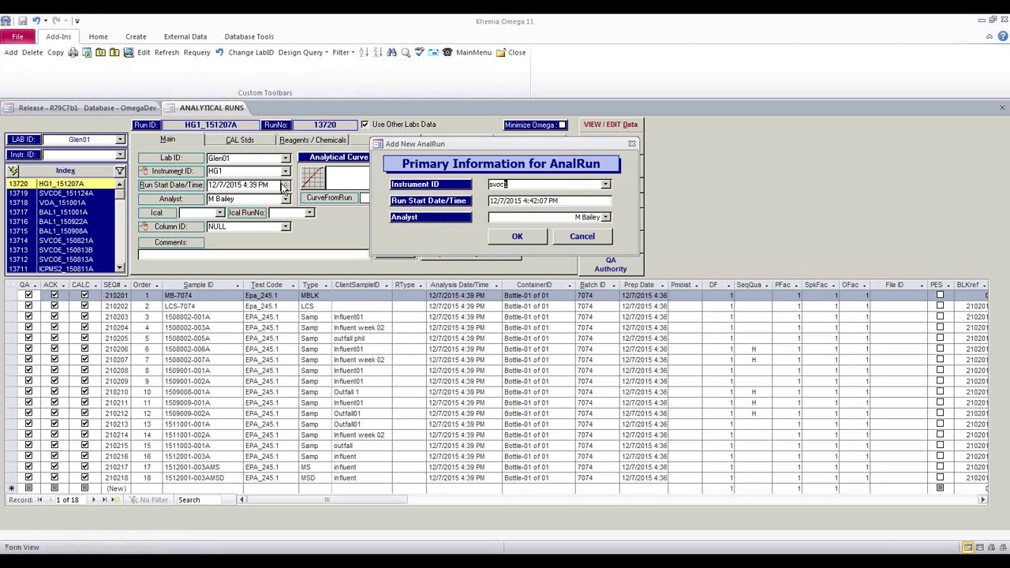
{"action": "key", "text": "Return"}
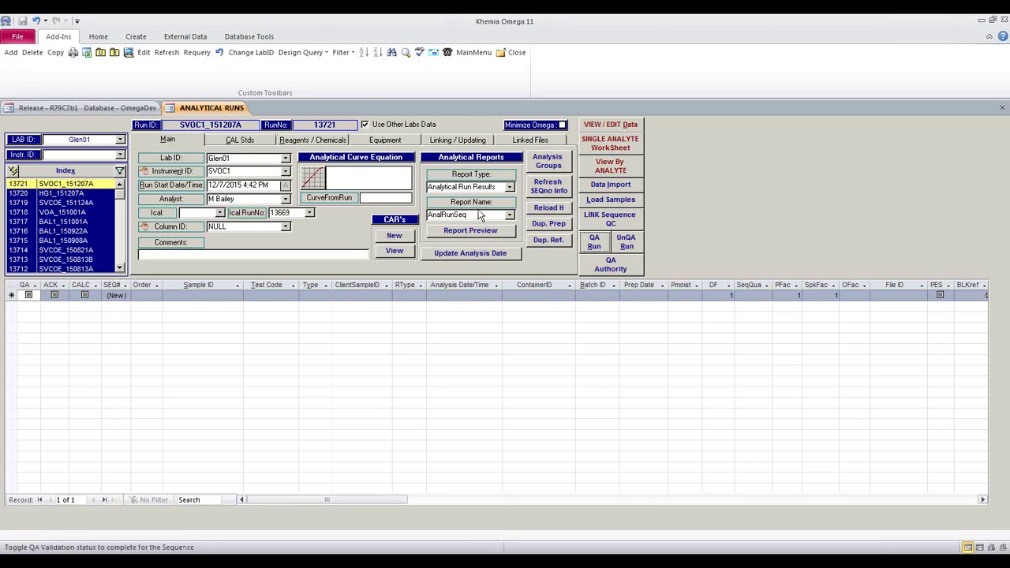
{"action": "left_click", "coordinate": [627, 189]}
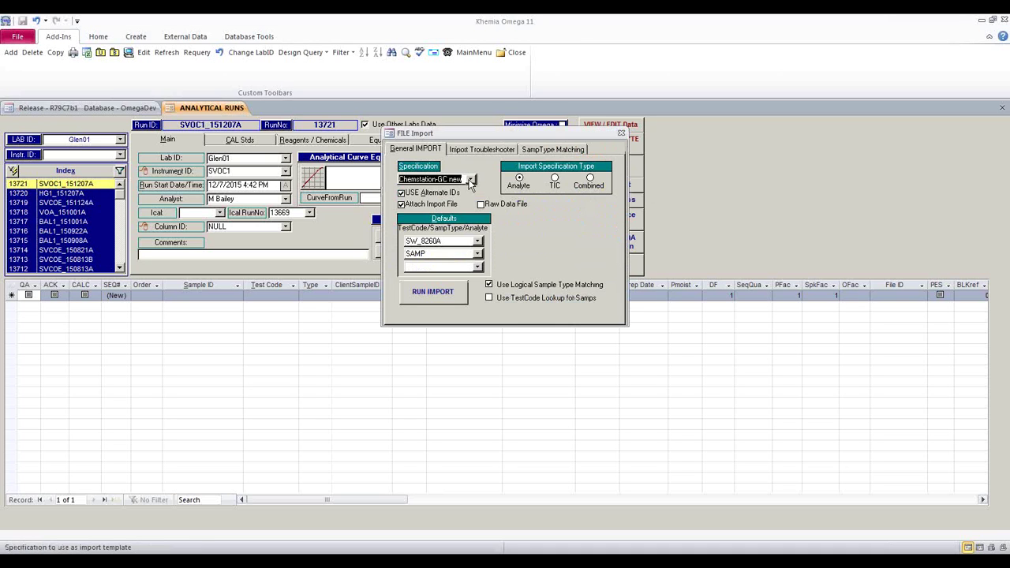
Set the import specification to ChemStation, clear the default test code and sample type, and enable USE Alternate IDs
{"action": "left_click", "coordinate": [470, 180]}
{"action": "left_click", "coordinate": [468, 194]}
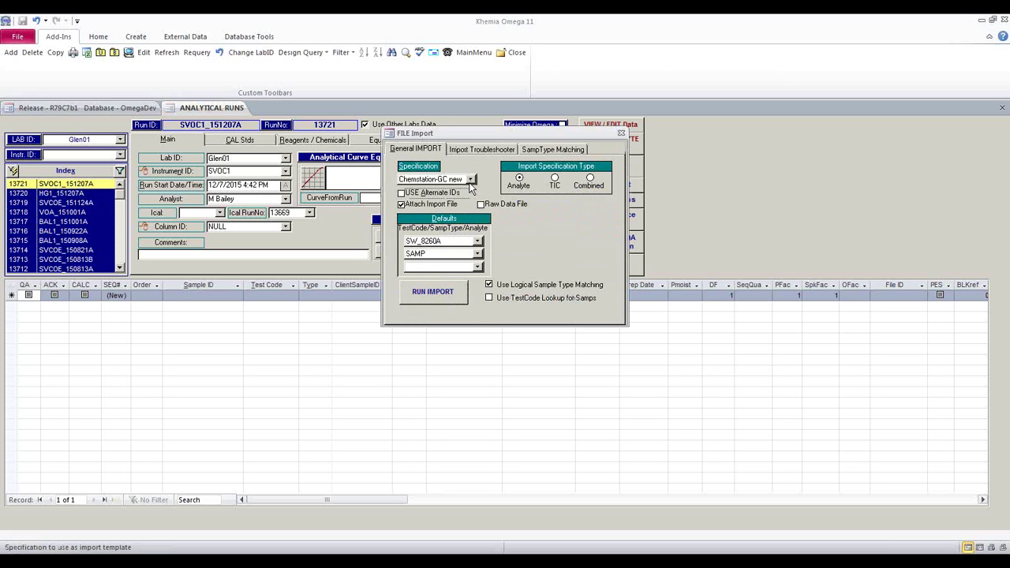
{"action": "left_click", "coordinate": [470, 179]}
{"action": "scroll", "coordinate": [471, 193], "scroll_direction": "up", "scroll_amount": 3}
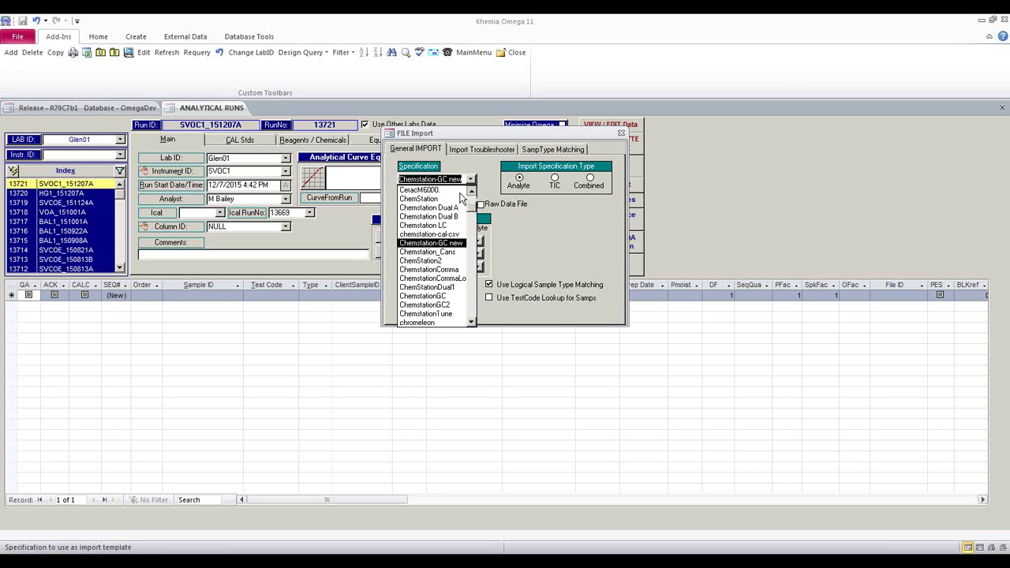
{"action": "left_click", "coordinate": [418, 190]}
{"action": "key", "text": "Tab"}
{"action": "key", "text": "Delete"}
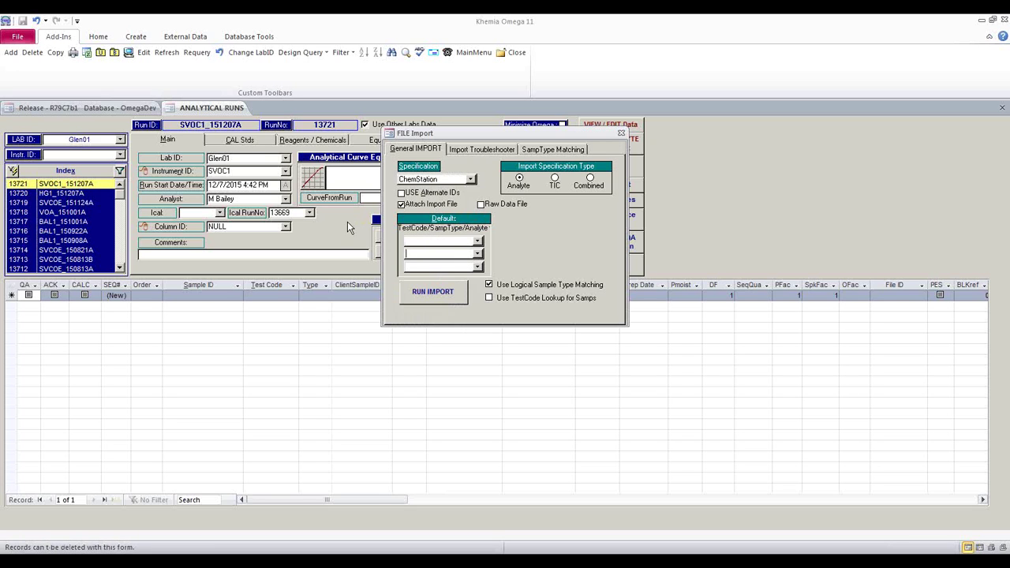
{"action": "left_click", "coordinate": [404, 194]}
{"action": "left_click", "coordinate": [420, 293]}
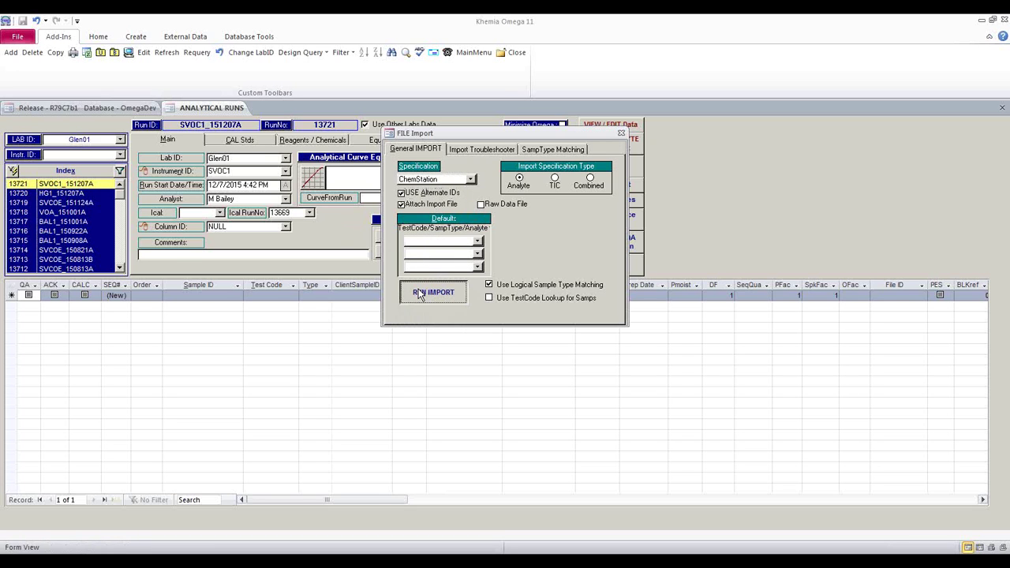
{"action": "left_click", "coordinate": [227, 157]}
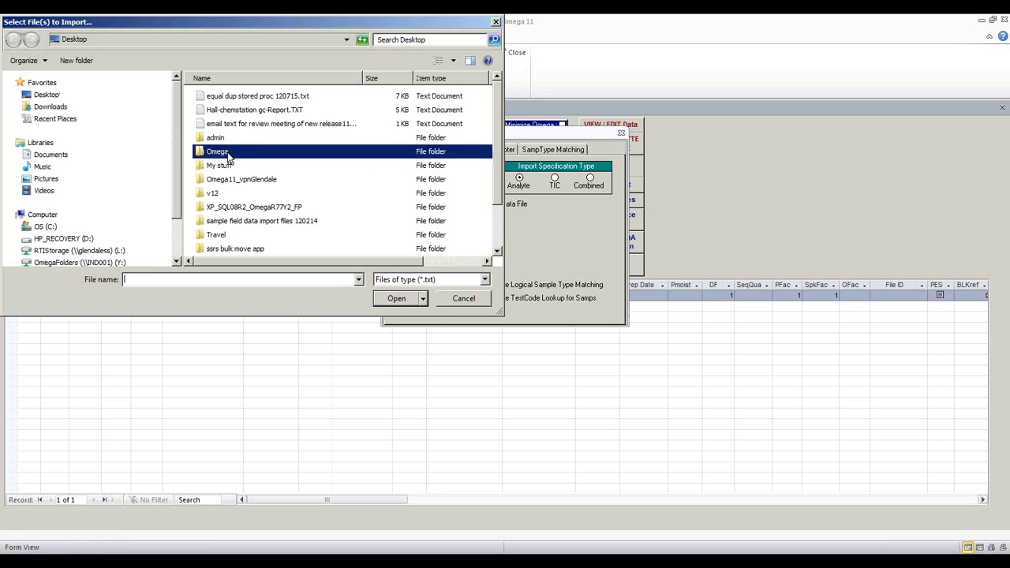
{"action": "double_click", "coordinate": [227, 157]}
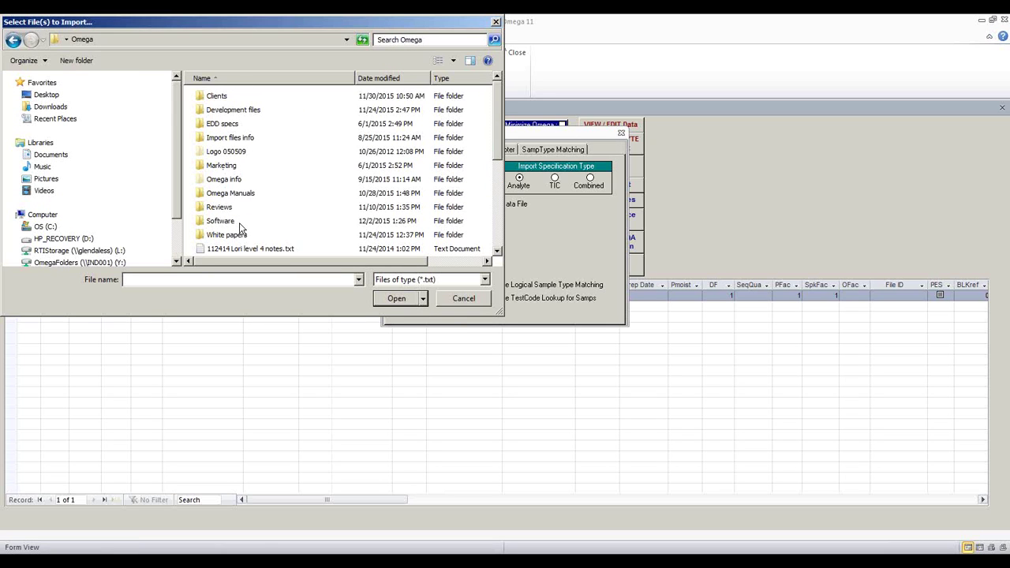
{"action": "double_click", "coordinate": [226, 181]}
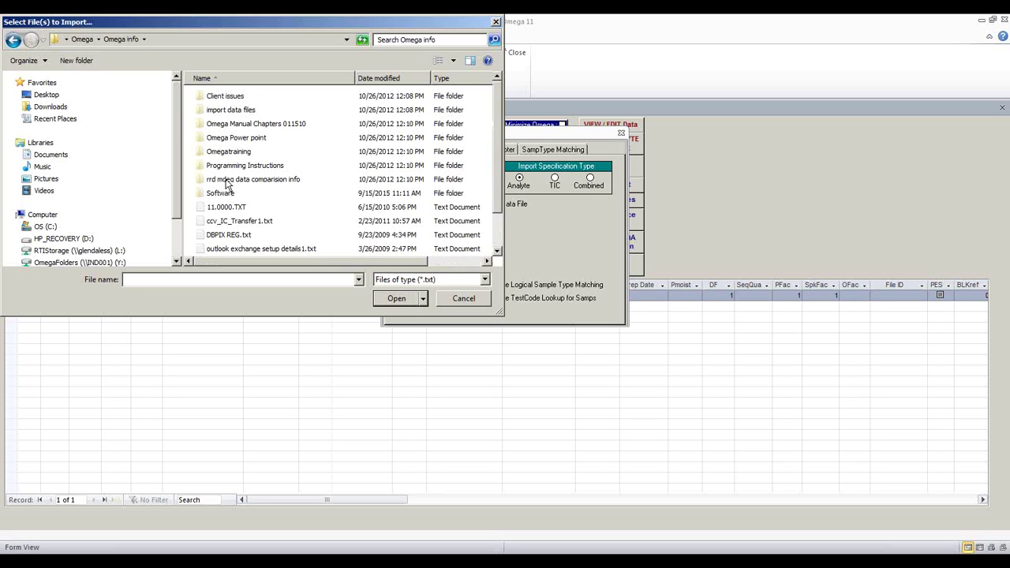
{"action": "double_click", "coordinate": [227, 112]}
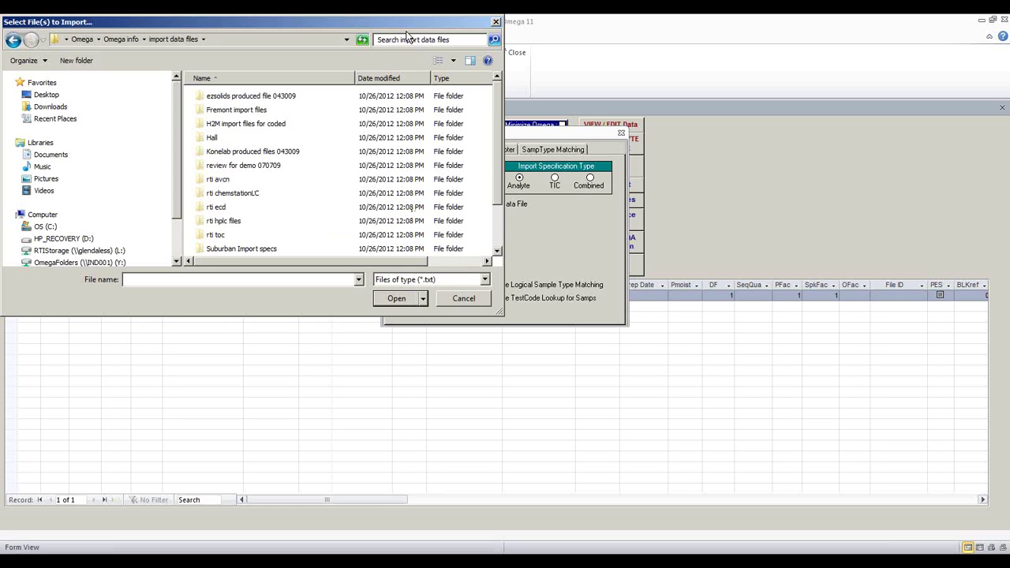
{"action": "left_click", "coordinate": [458, 297]}
{"action": "left_click", "coordinate": [524, 323]}
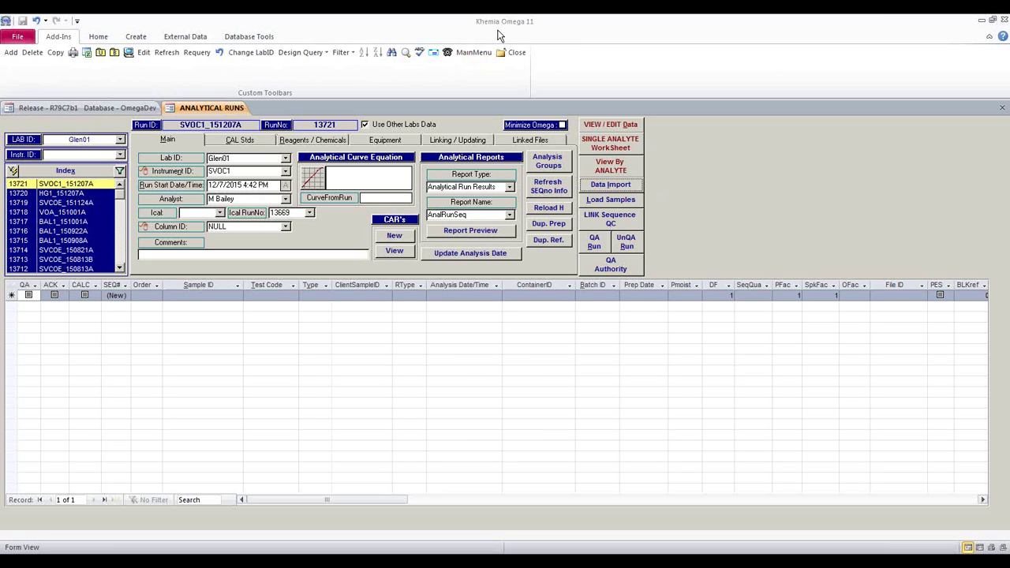
Reopen the data import and import files 04131202.D.txt through 04131215.D.txt from the svoc1 folder with the ChemStation specification
{"action": "key", "text": "Return"}
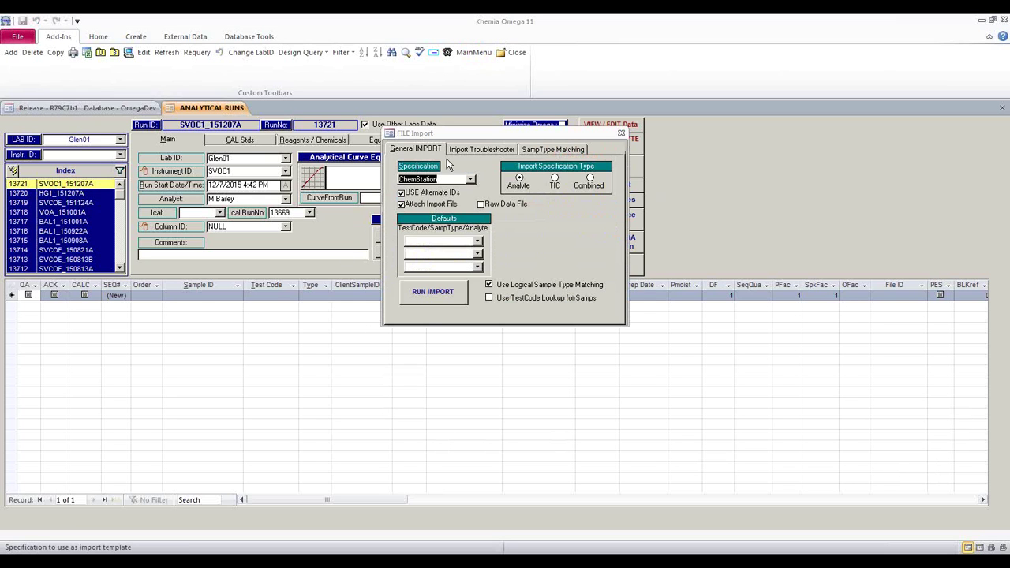
{"action": "left_click", "coordinate": [432, 293]}
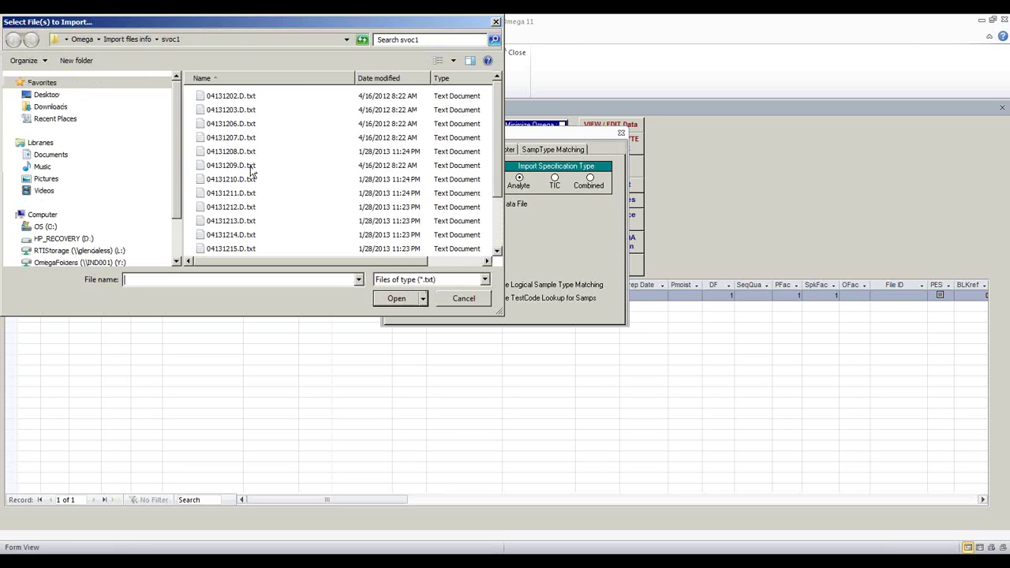
{"action": "left_click", "coordinate": [227, 98]}
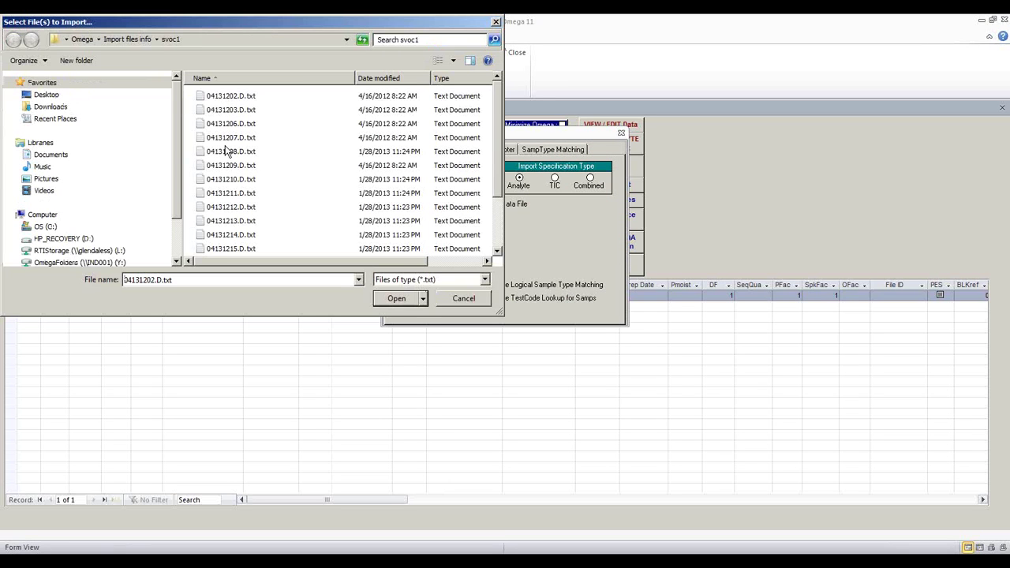
{"action": "left_click", "coordinate": [217, 251], "text": "shift"}
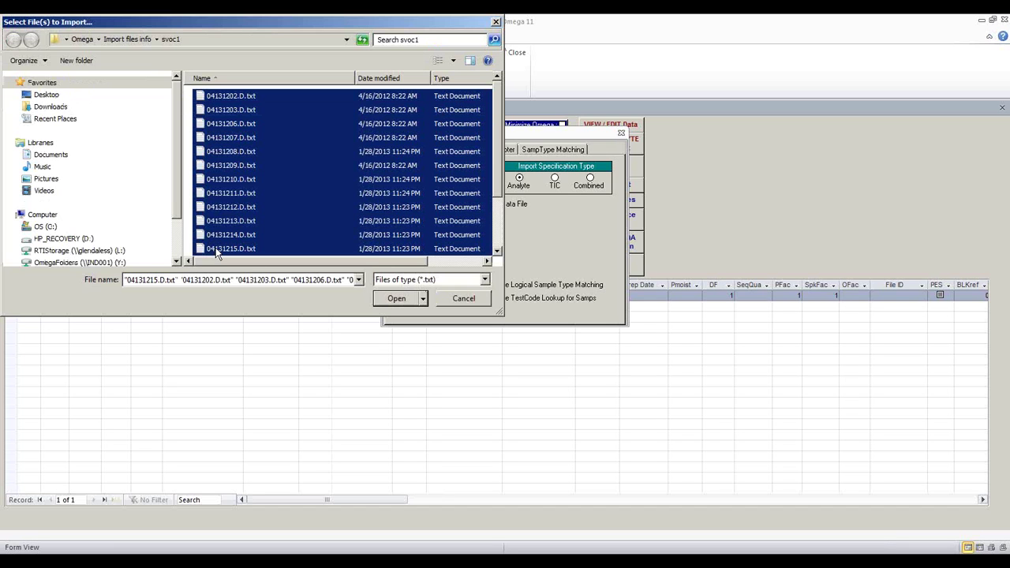
{"action": "left_click", "coordinate": [383, 299]}
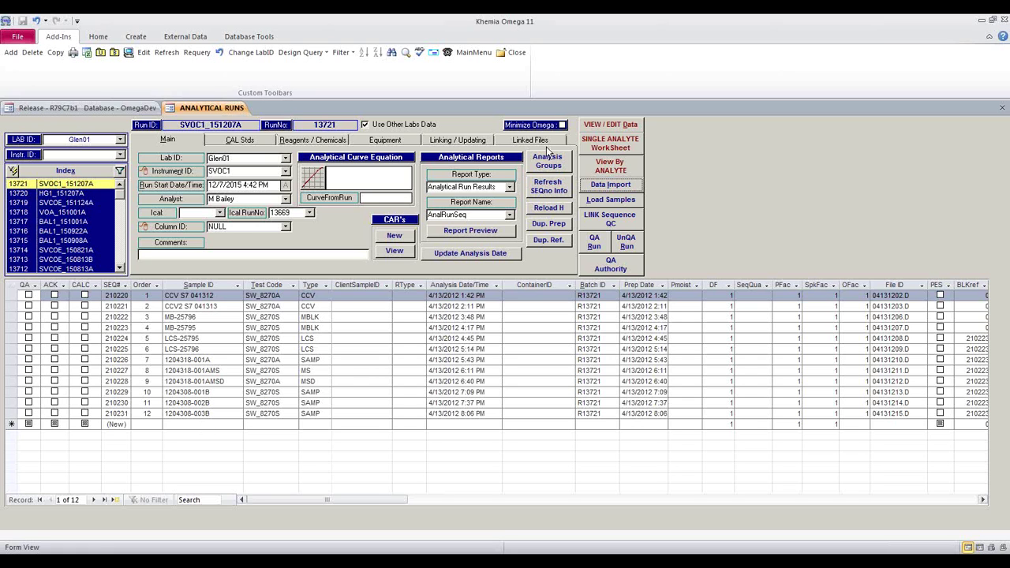
Open the run's data entry and examine the imported raw values and other analyte columns of CCV S7 041312
{"action": "left_click", "coordinate": [597, 129]}
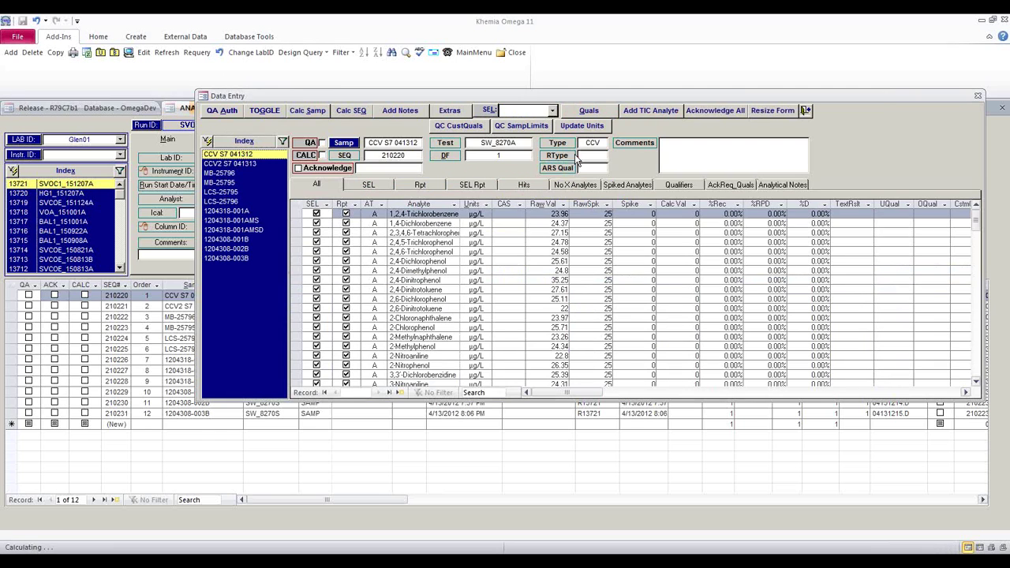
{"action": "left_click", "coordinate": [555, 204]}
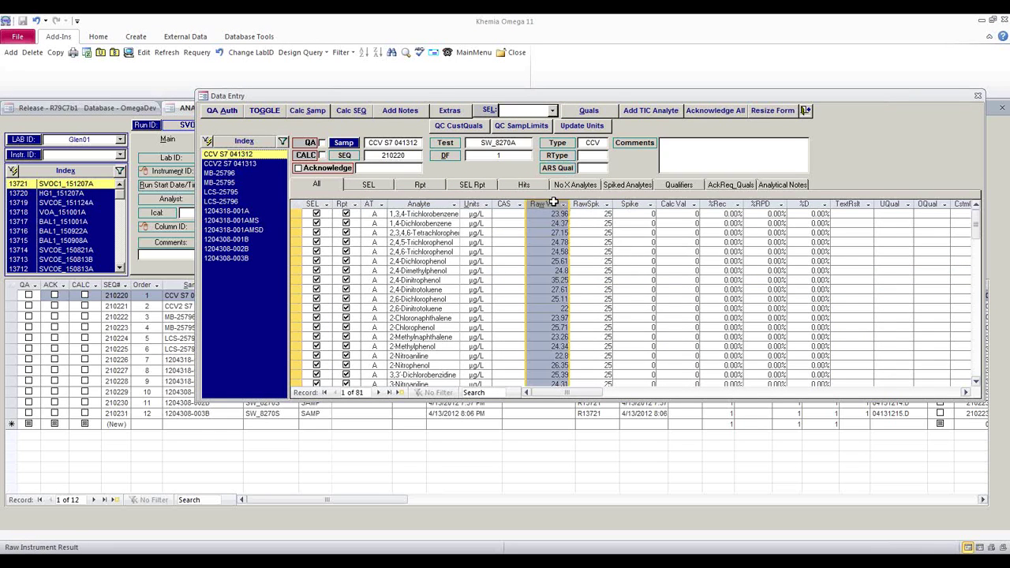
{"action": "left_click", "coordinate": [631, 392]}
{"action": "left_click_drag", "start_coordinate": [645, 392], "coordinate": [597, 392]}
{"action": "scroll", "coordinate": [606, 351], "scroll_direction": "down", "scroll_amount": 2}
{"action": "scroll", "coordinate": [606, 351], "scroll_direction": "down", "scroll_amount": 7}
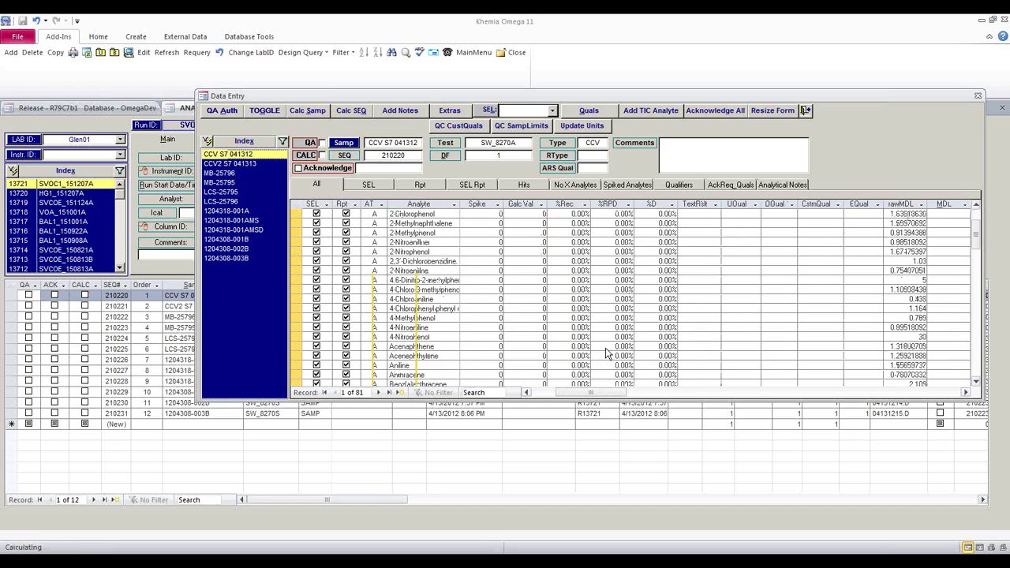
Examine the RT, Abundance and Qvalue columns of CCV2 S7 041313, and return to its raw value columns
{"action": "left_click", "coordinate": [213, 164]}
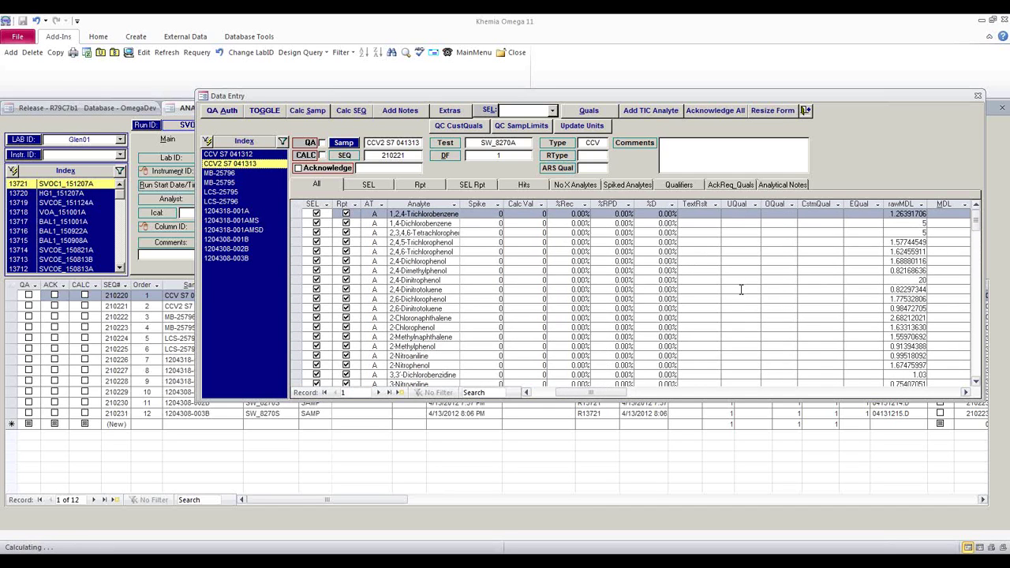
{"action": "left_click", "coordinate": [752, 393]}
{"action": "left_click", "coordinate": [753, 393]}
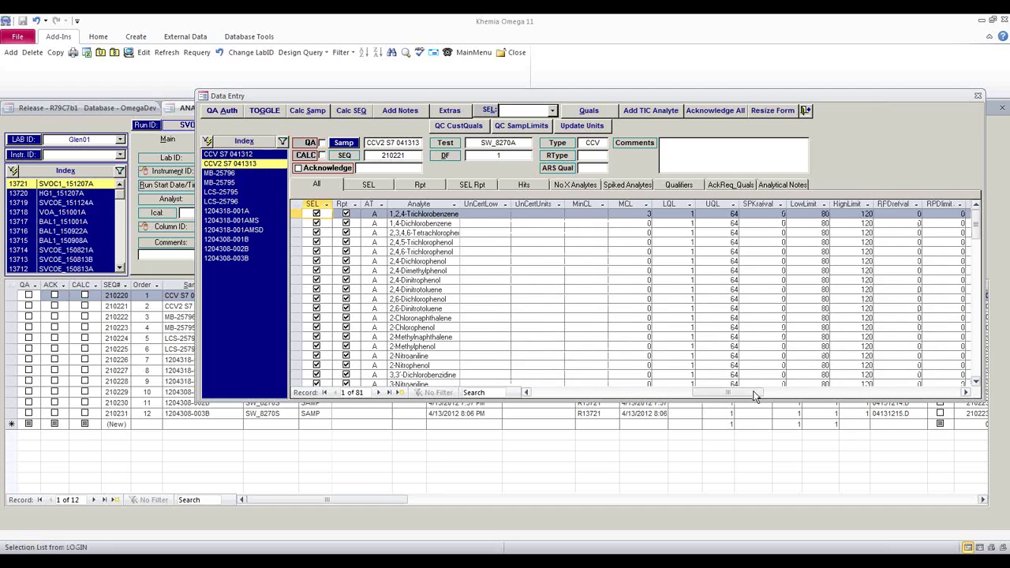
{"action": "left_click", "coordinate": [774, 392]}
{"action": "left_click", "coordinate": [665, 205]}
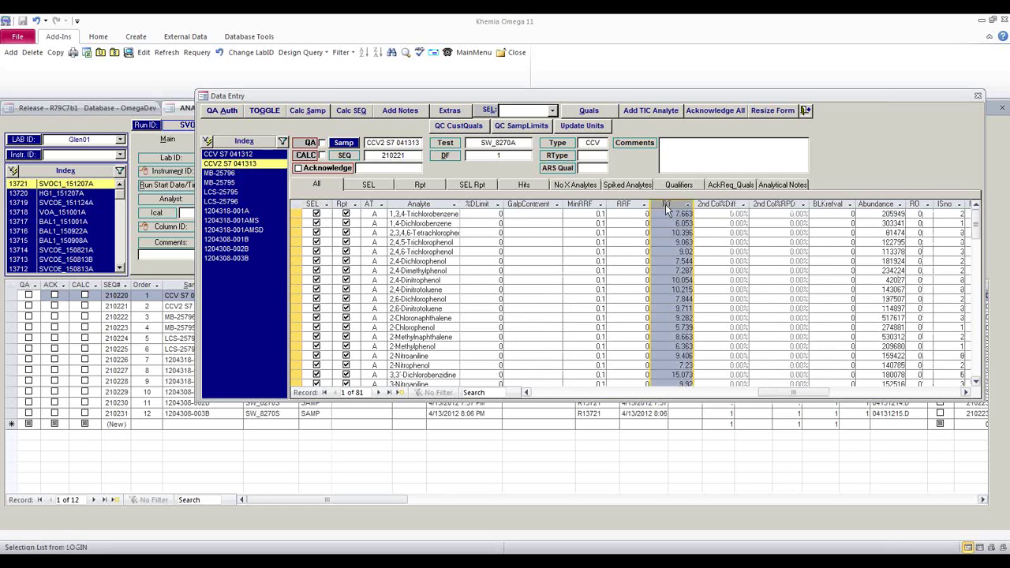
{"action": "left_click", "coordinate": [806, 393]}
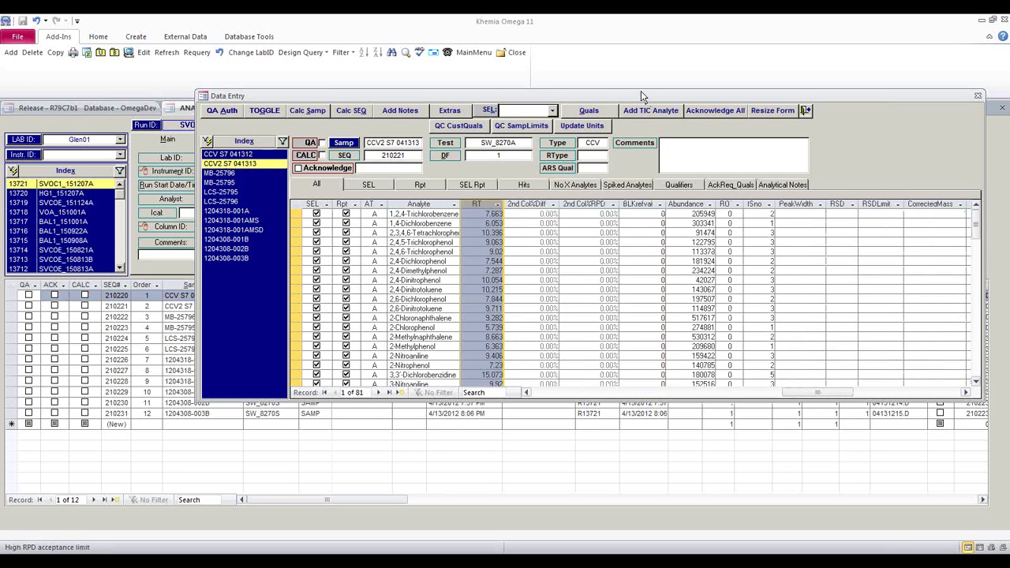
{"action": "left_click_drag", "start_coordinate": [635, 97], "coordinate": [512, 98]}
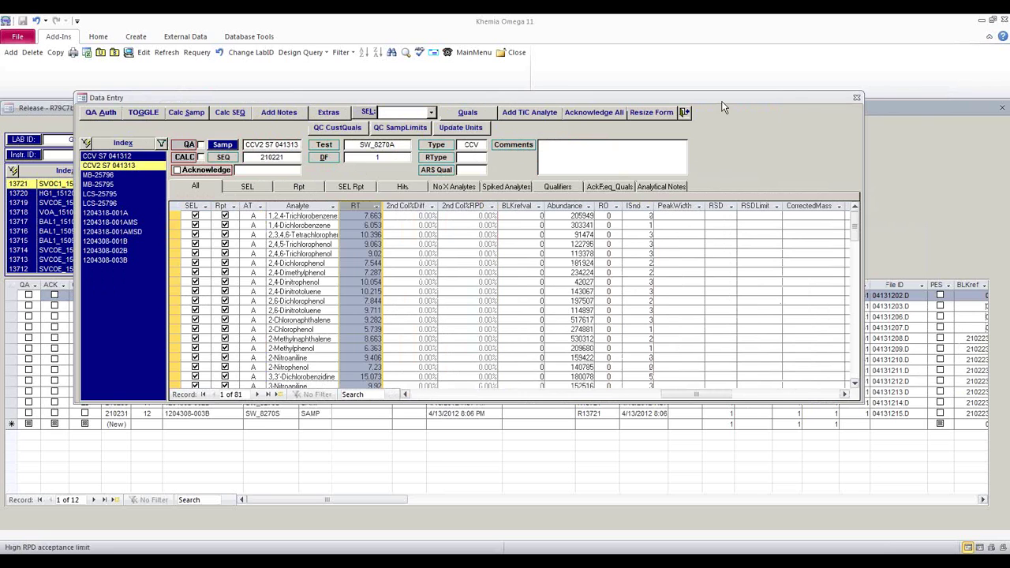
{"action": "left_click_drag", "start_coordinate": [721, 103], "coordinate": [661, 103]}
{"action": "left_click", "coordinate": [504, 207]}
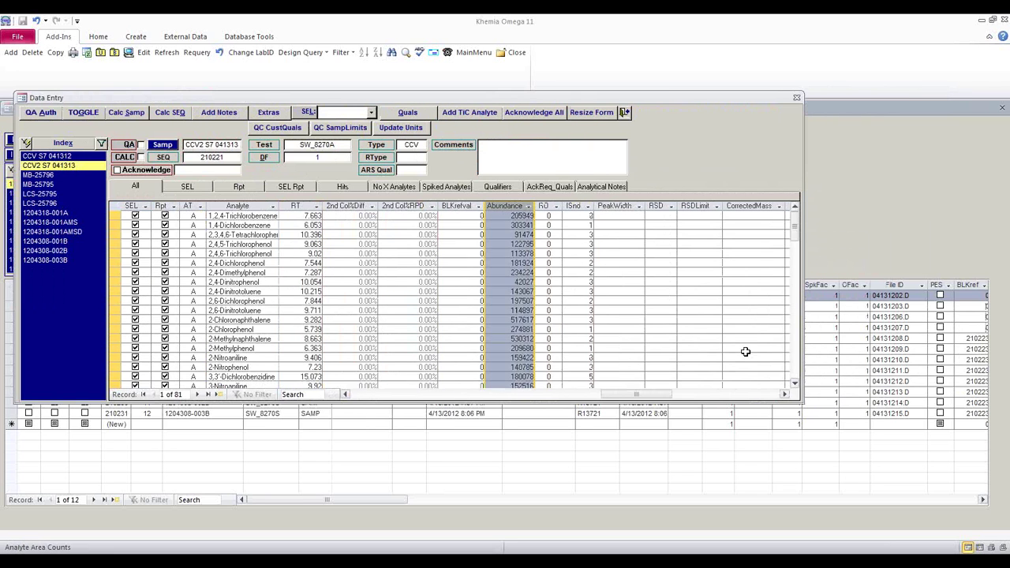
{"action": "left_click", "coordinate": [724, 394]}
{"action": "left_click", "coordinate": [347, 207]}
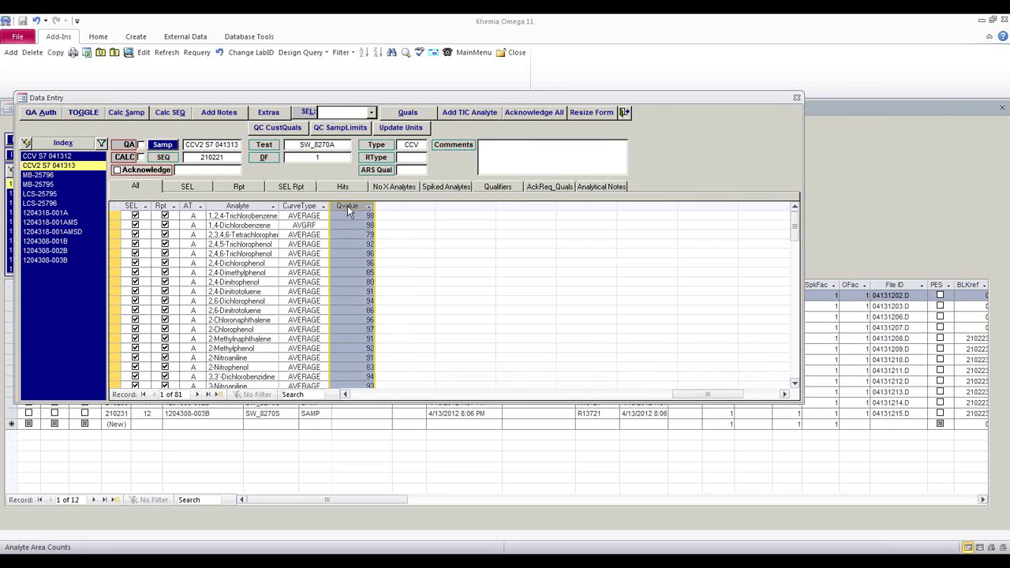
{"action": "left_click", "coordinate": [372, 394]}
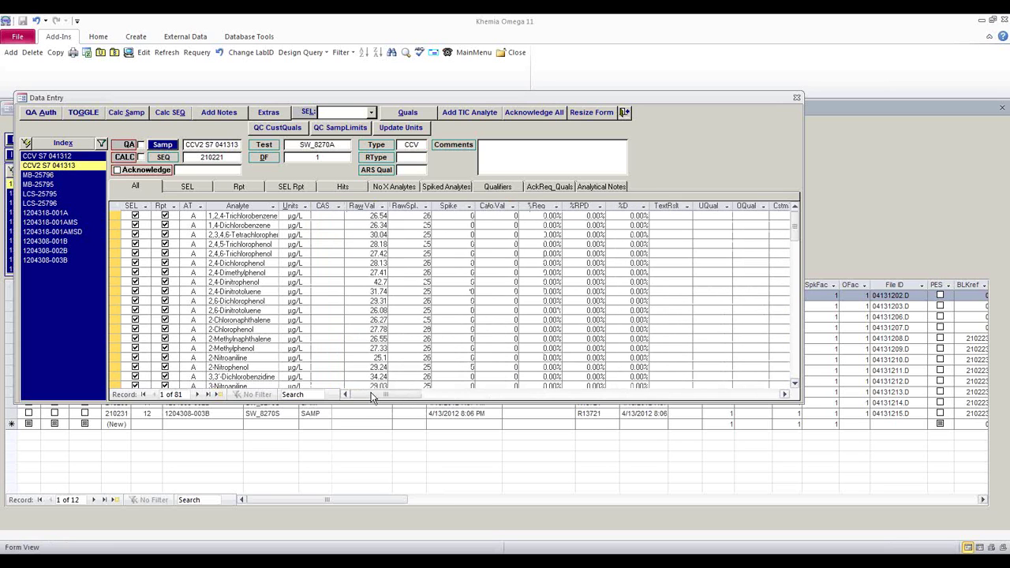
Run the sequence's samples through the CALC process and filter the results to spiked analytes
{"action": "left_click", "coordinate": [170, 113]}
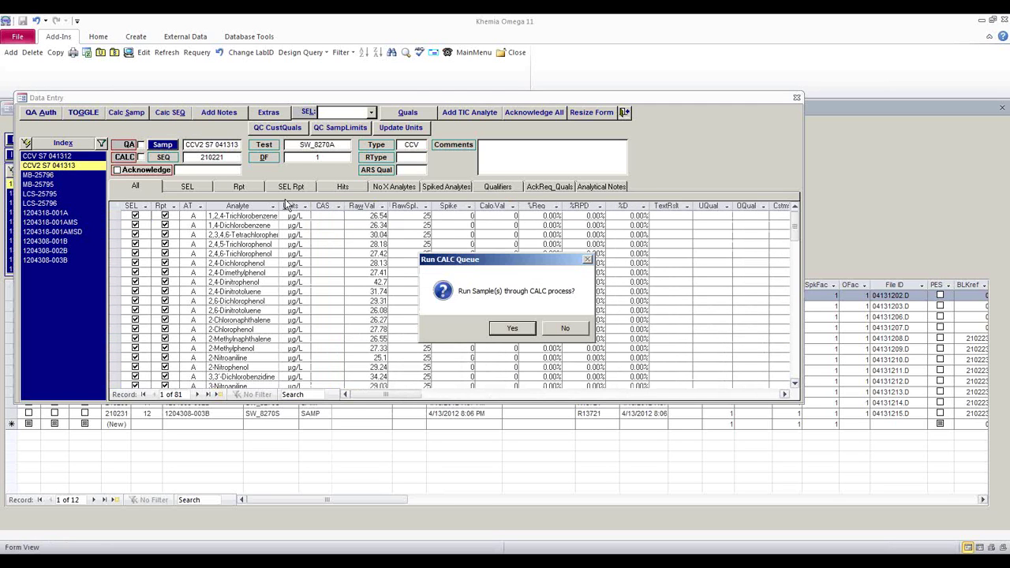
{"action": "left_click", "coordinate": [511, 327]}
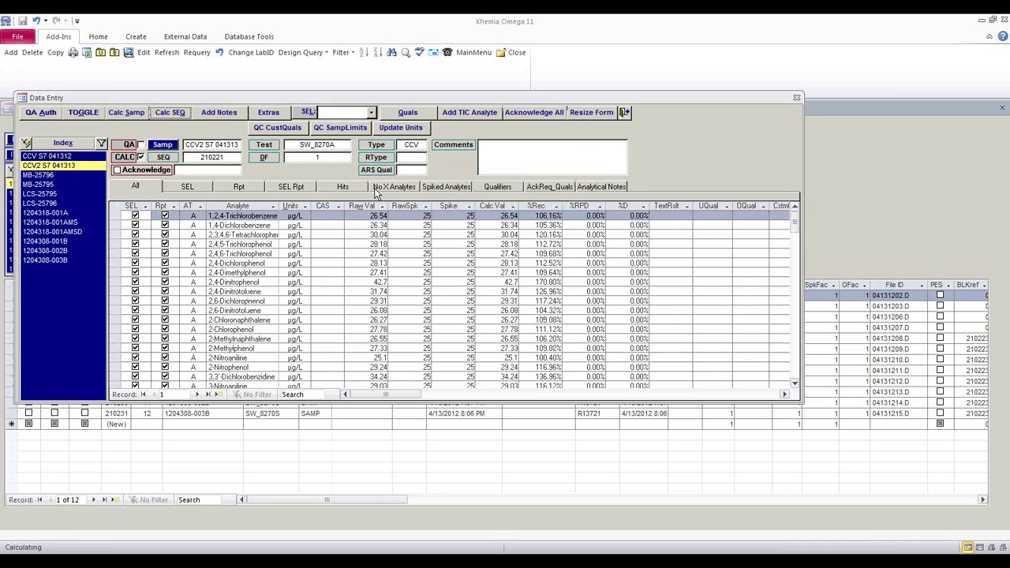
{"action": "left_click", "coordinate": [344, 187]}
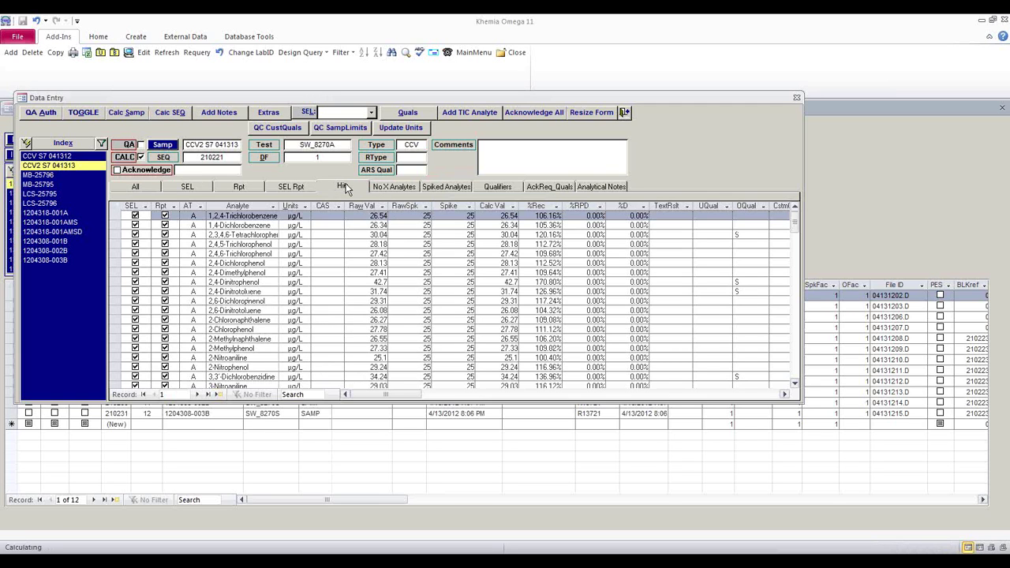
{"action": "left_click", "coordinate": [447, 187]}
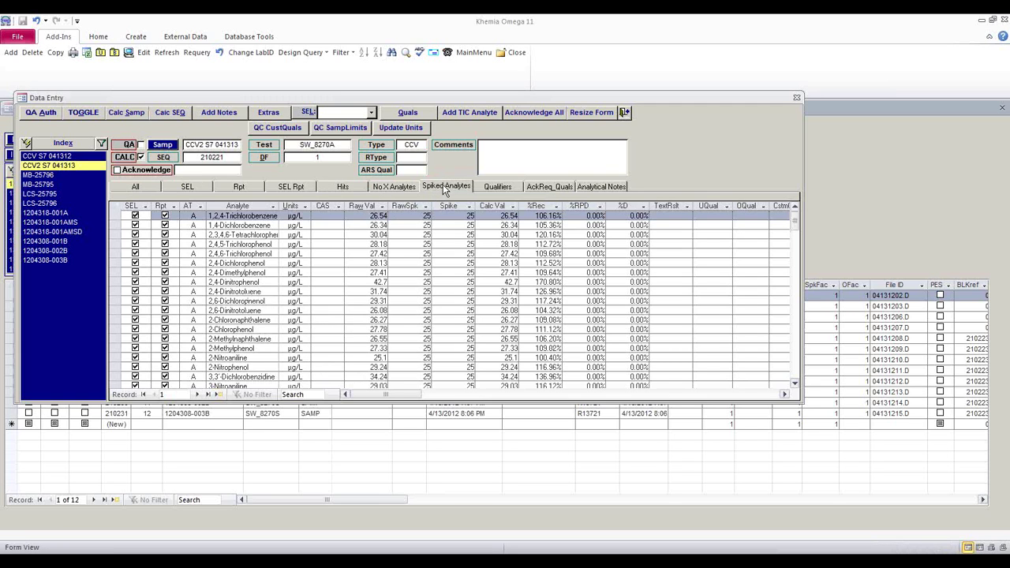
{"action": "left_click", "coordinate": [51, 175]}
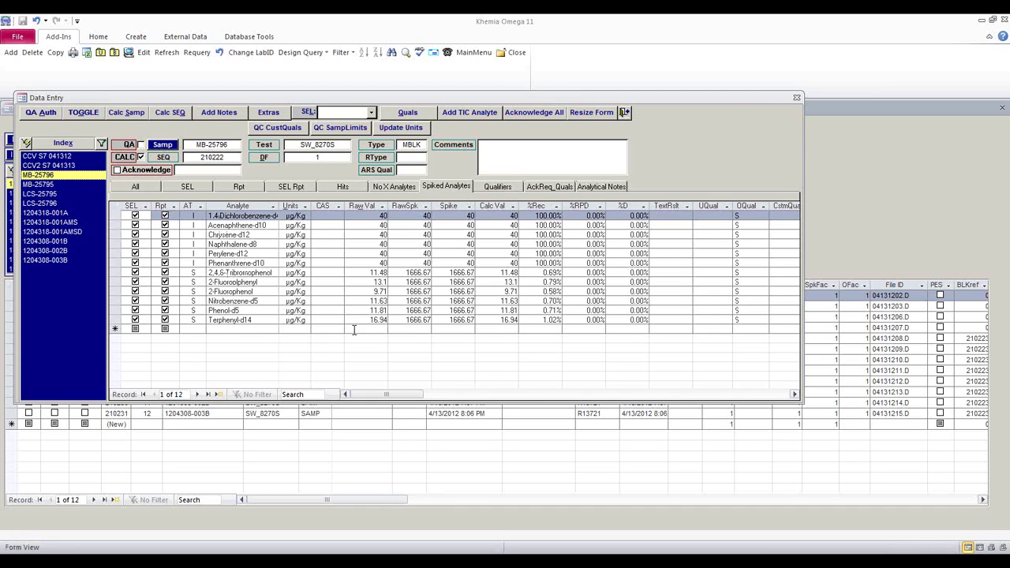
{"action": "left_click", "coordinate": [44, 196]}
{"action": "left_click", "coordinate": [42, 204]}
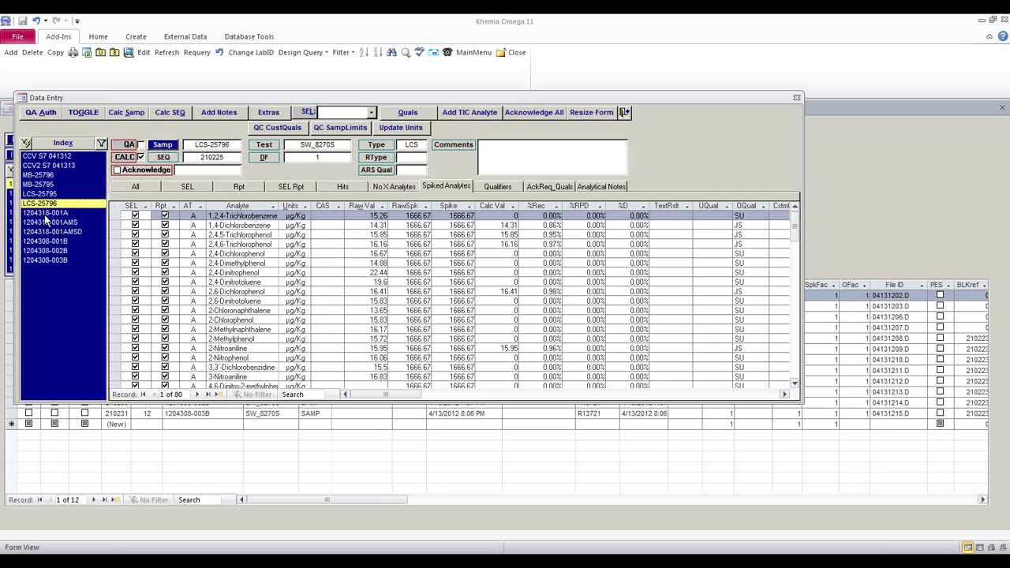
{"action": "left_click", "coordinate": [45, 214]}
{"action": "left_click", "coordinate": [47, 223]}
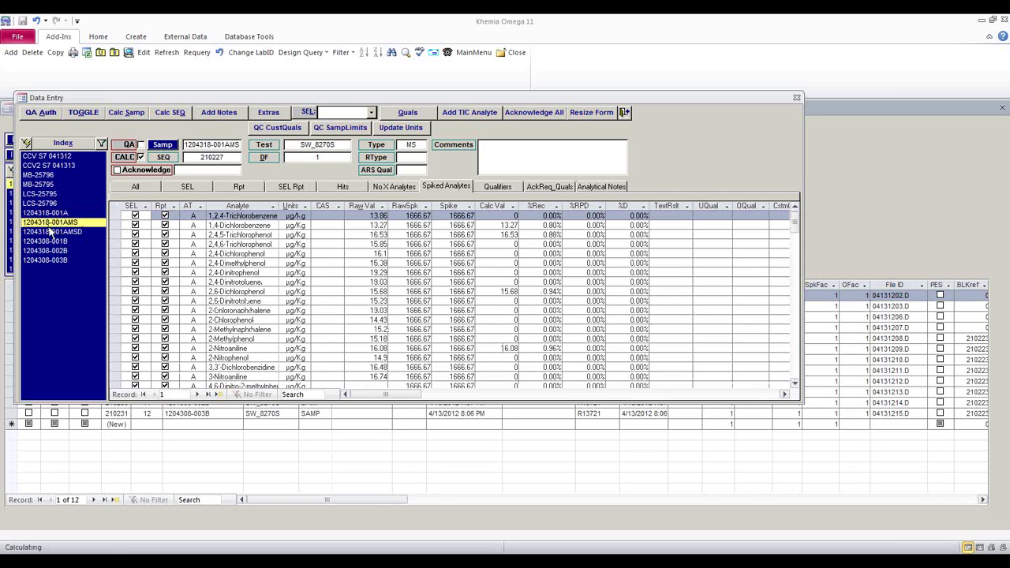
{"action": "left_click", "coordinate": [50, 232]}
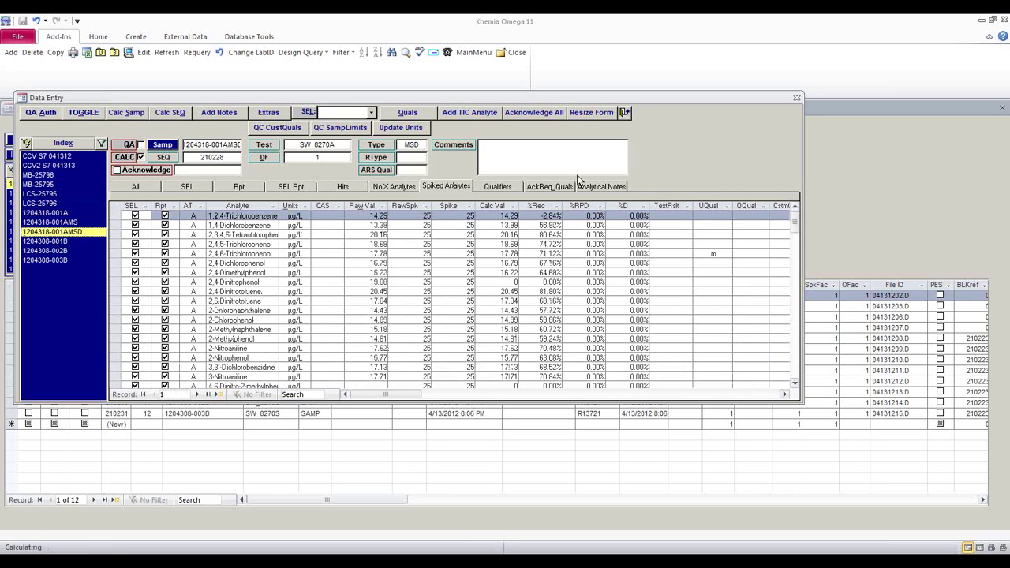
{"action": "left_click", "coordinate": [710, 254]}
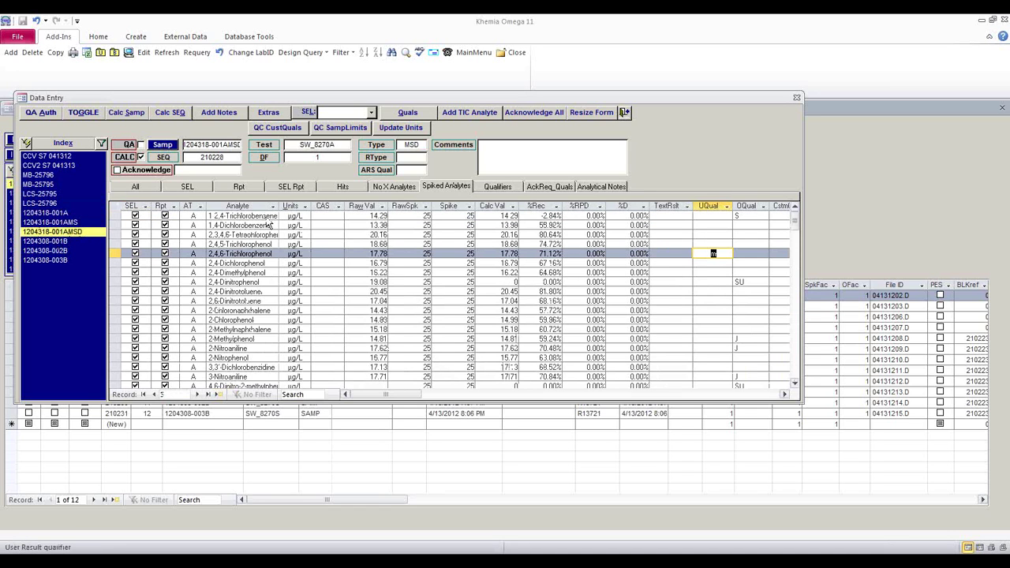
{"action": "left_click", "coordinate": [593, 187]}
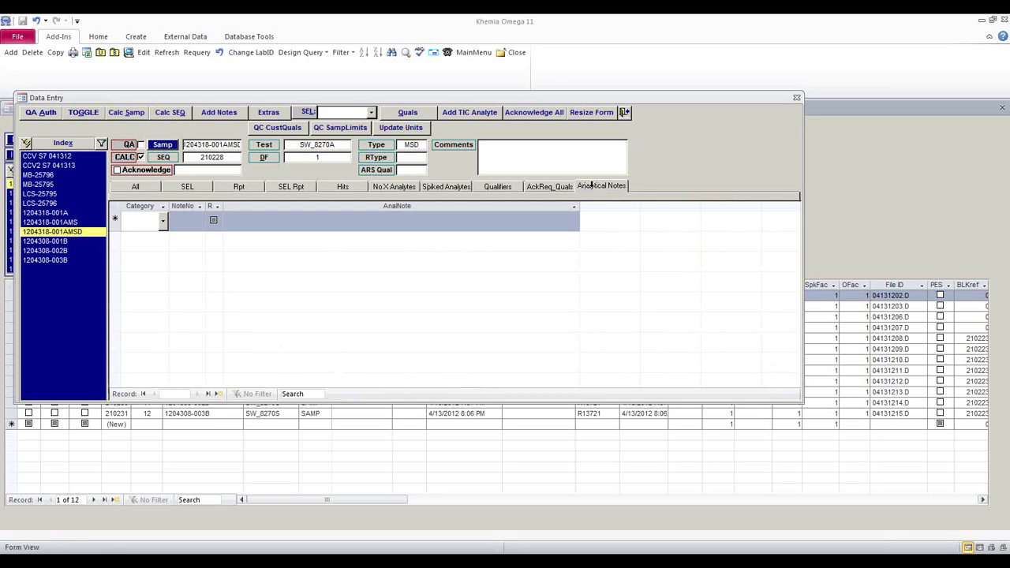
{"action": "left_click", "coordinate": [200, 220]}
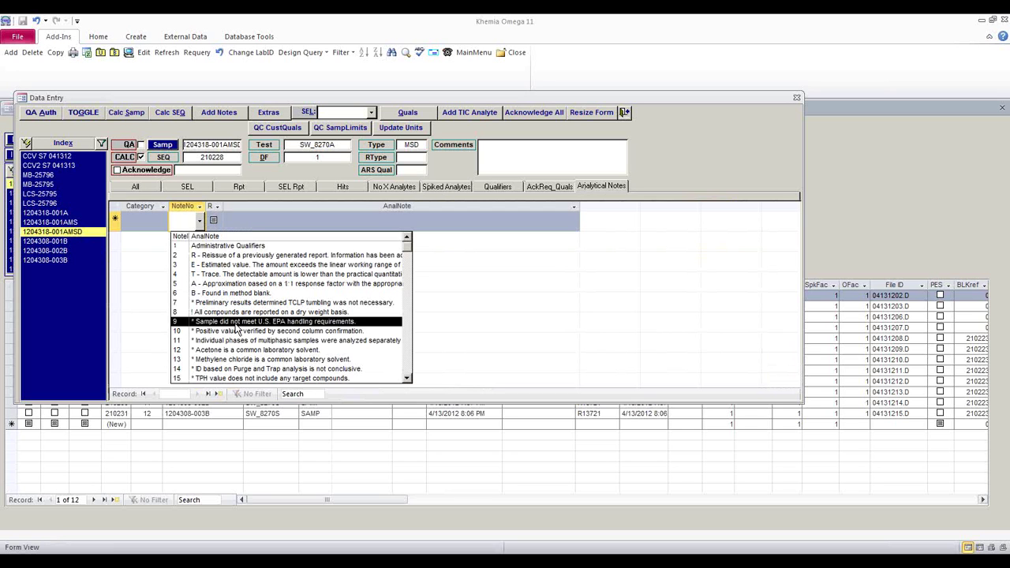
{"action": "left_click", "coordinate": [406, 356]}
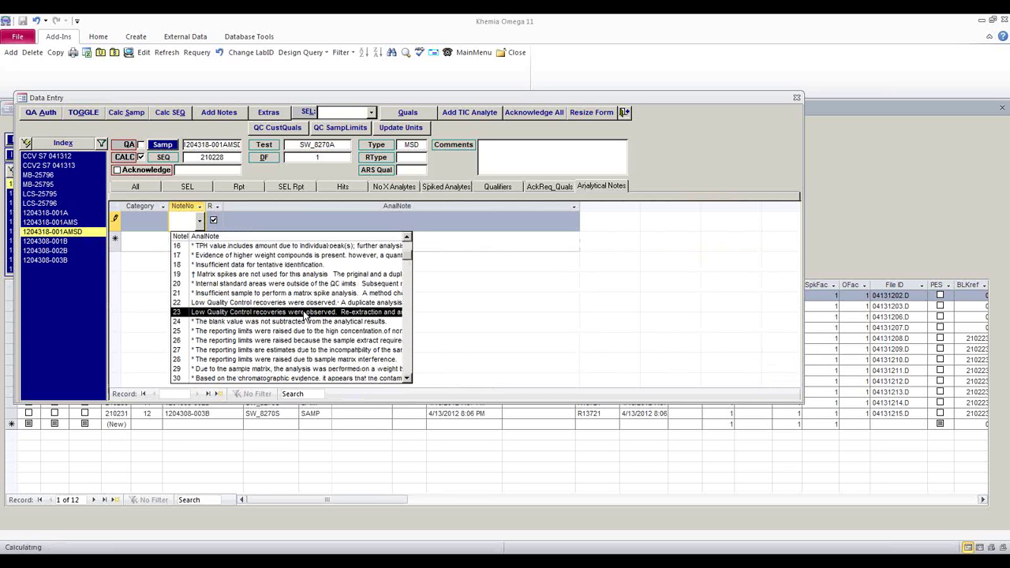
{"action": "left_click", "coordinate": [304, 313]}
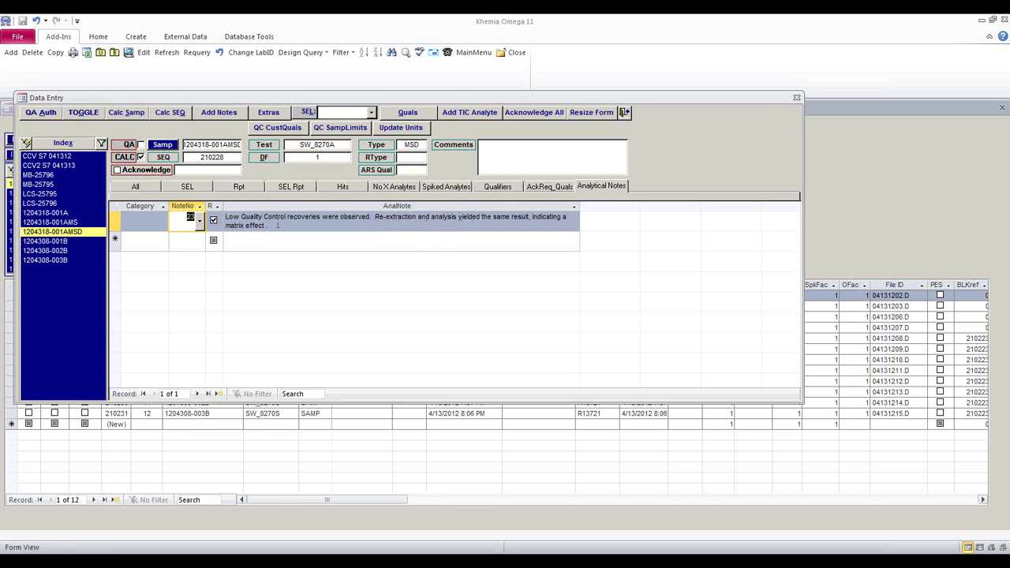
{"action": "left_click", "coordinate": [252, 239]}
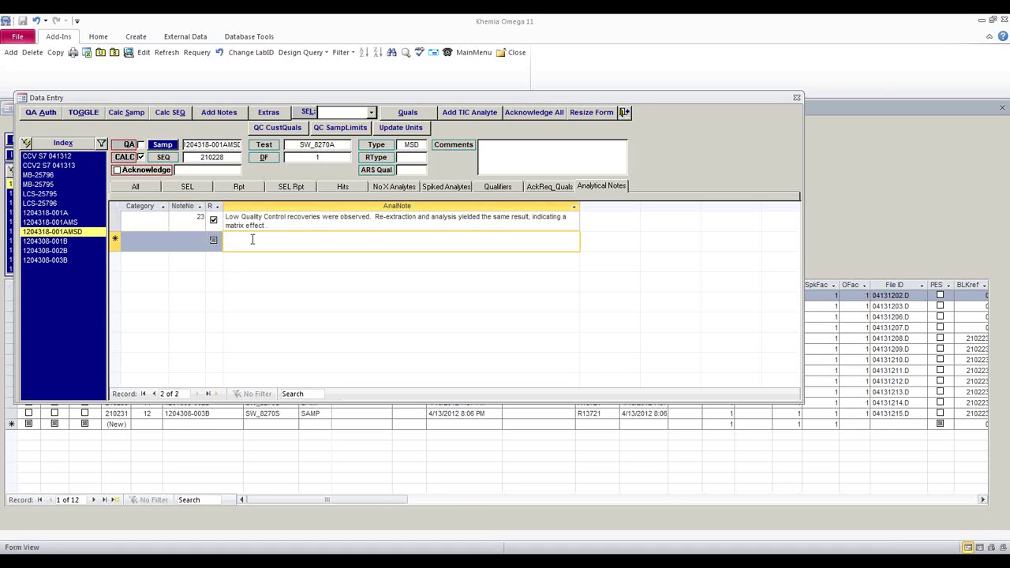
{"action": "type", "text": "Manually enter"}
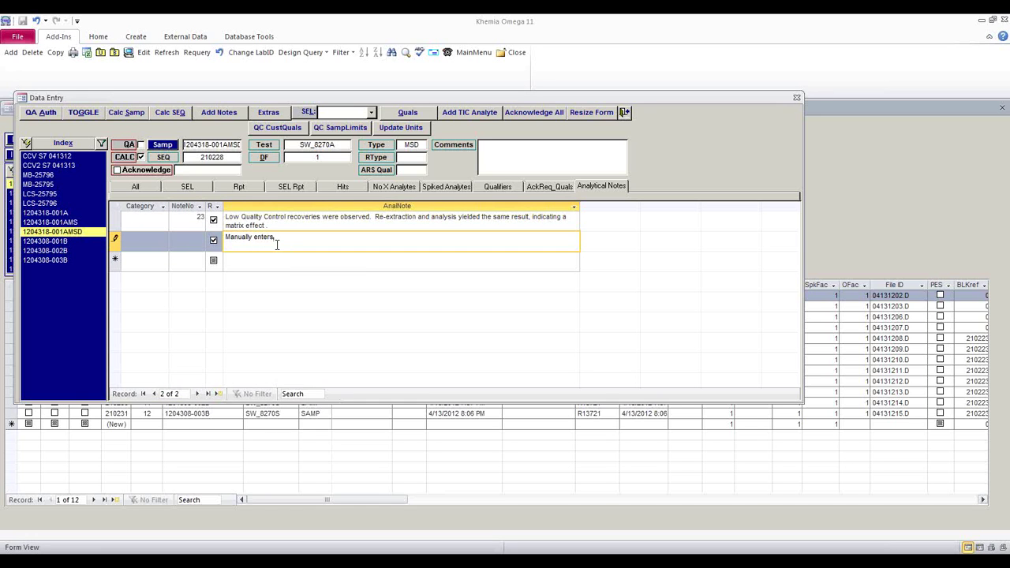
{"action": "left_click", "coordinate": [531, 156]}
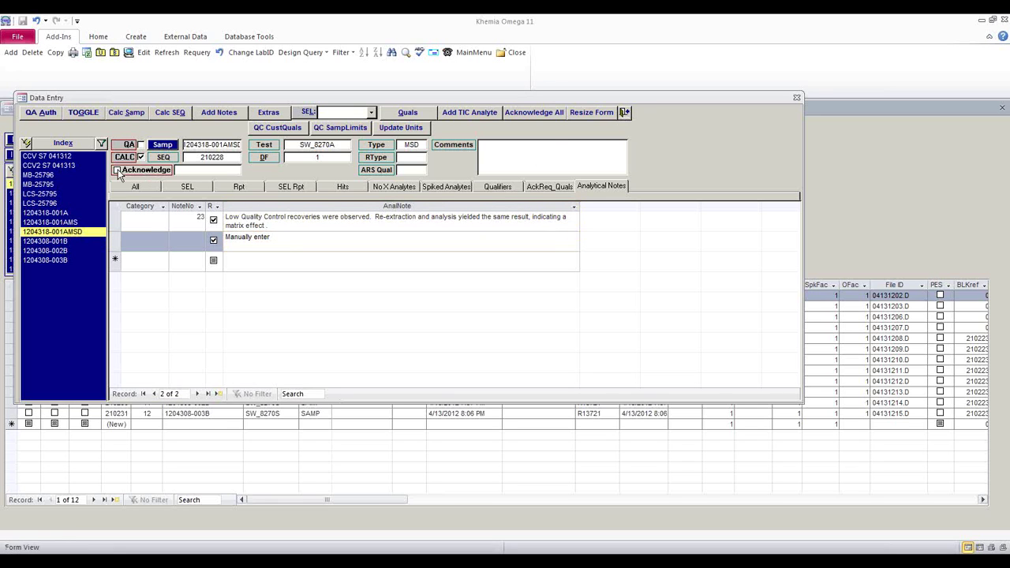
{"action": "left_click", "coordinate": [117, 170]}
{"action": "left_click", "coordinate": [52, 223]}
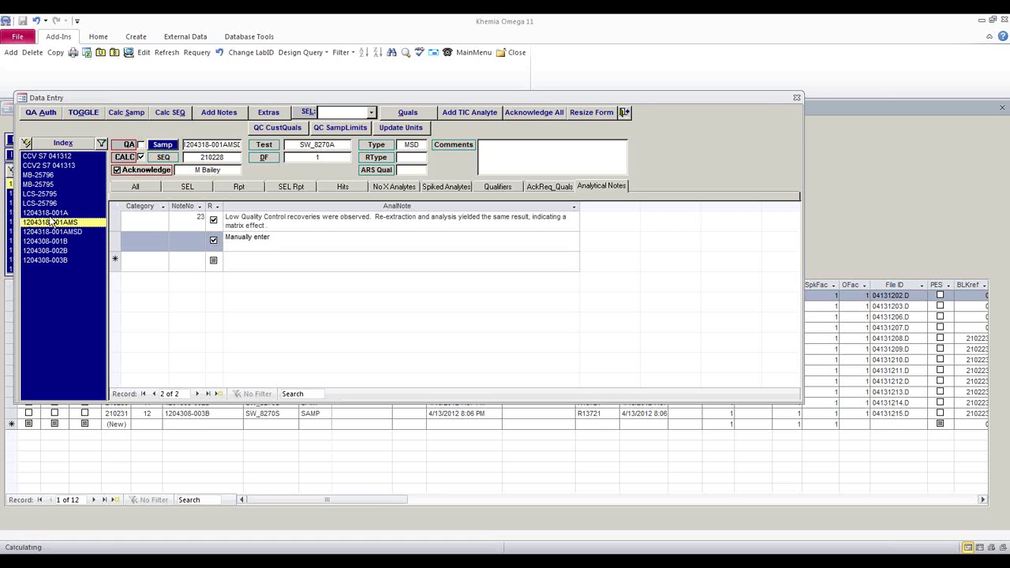
{"action": "left_click", "coordinate": [117, 170]}
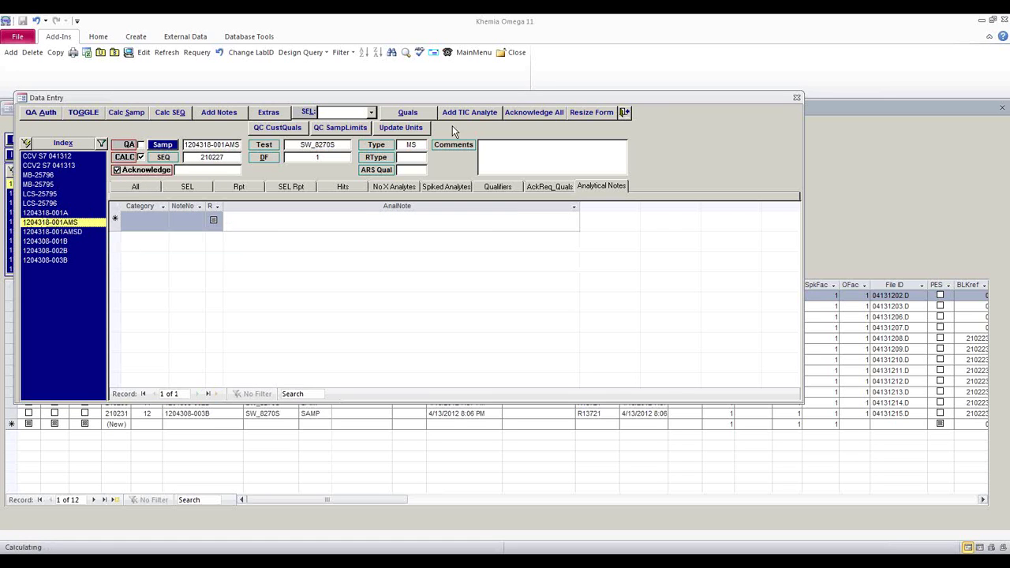
{"action": "left_click", "coordinate": [533, 112]}
{"action": "left_click", "coordinate": [539, 335]}
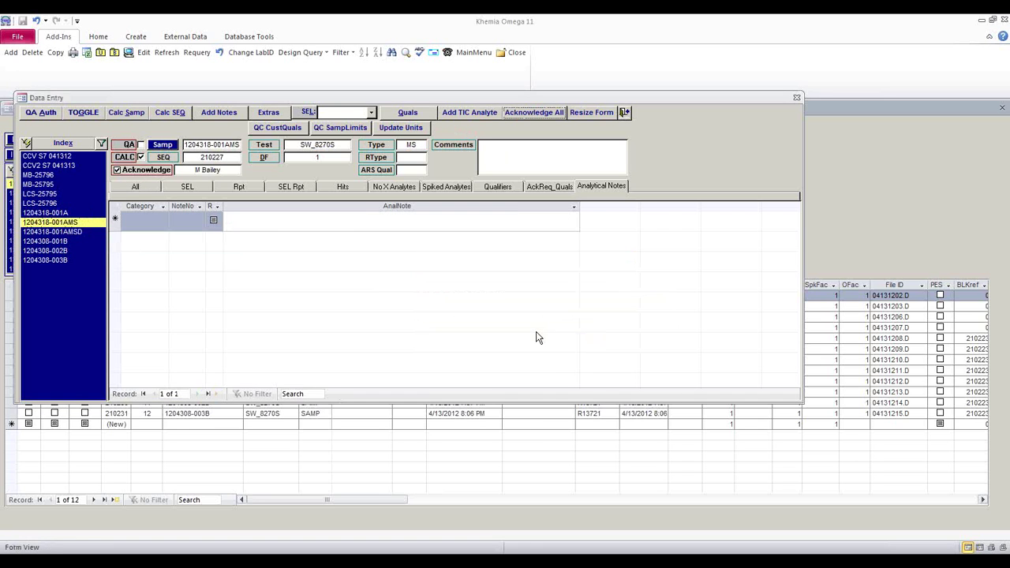
{"action": "left_click", "coordinate": [623, 112]}
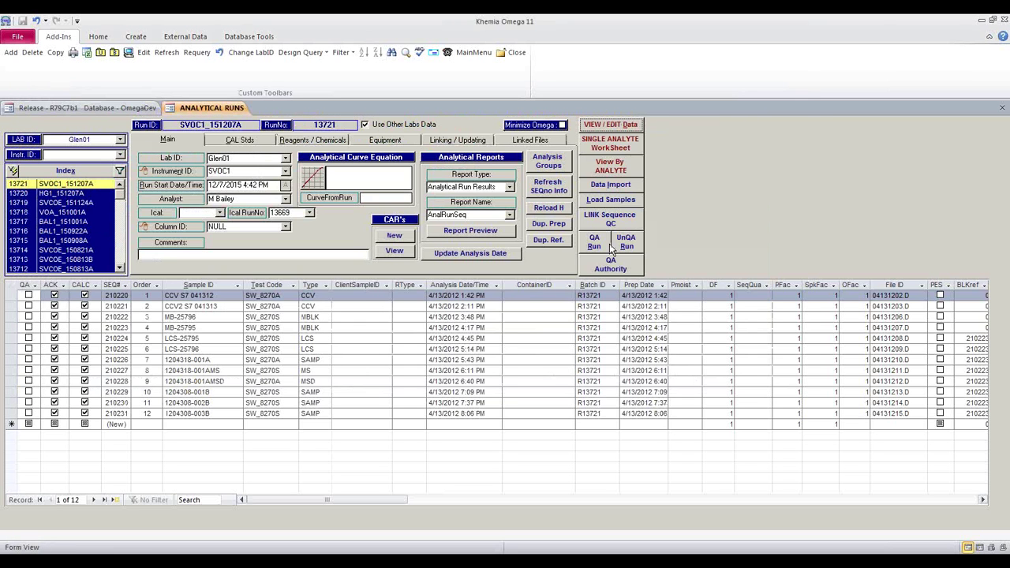
QA-validate the whole SVOC1_151207A run, authorizing it with the lab password
{"action": "left_click", "coordinate": [596, 245]}
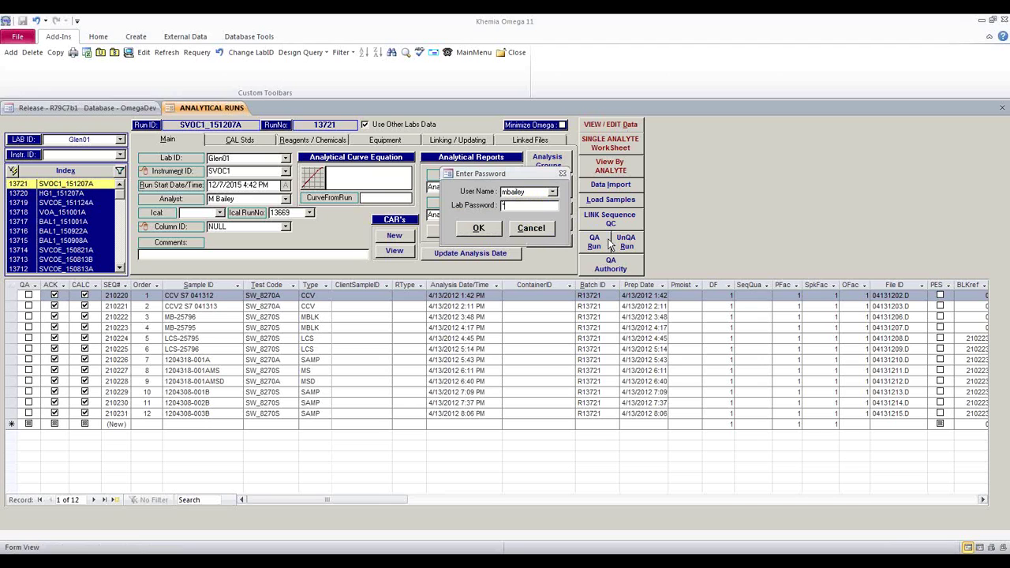
{"action": "type", "text": "*"}
{"action": "key", "text": "Return"}
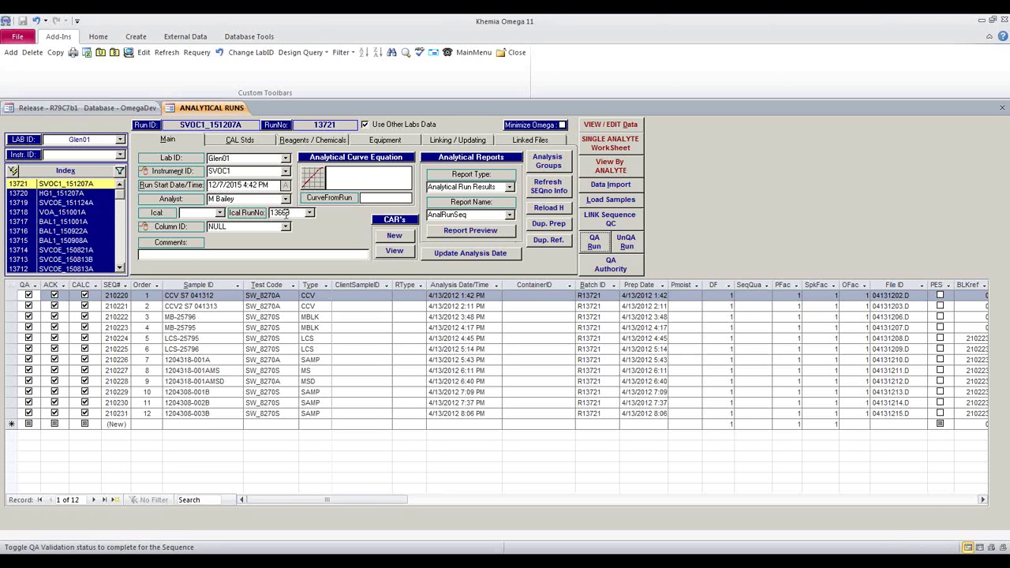
Open the analysis groups of the linked initial calibration run 13669 and examine the calibration type and Coeffa0 and Coeffa1 columns
{"action": "double_click", "coordinate": [288, 213]}
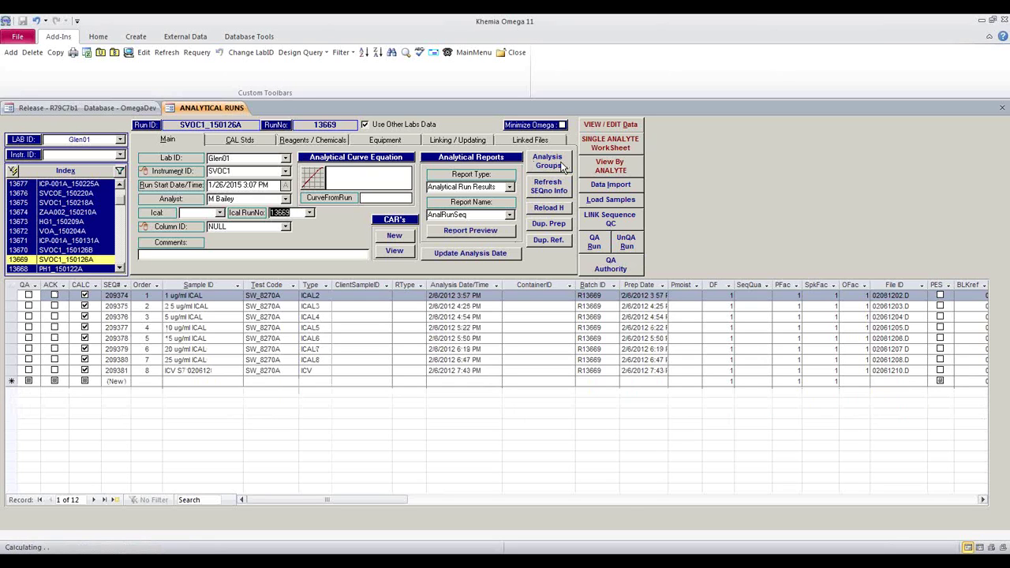
{"action": "left_click", "coordinate": [546, 161]}
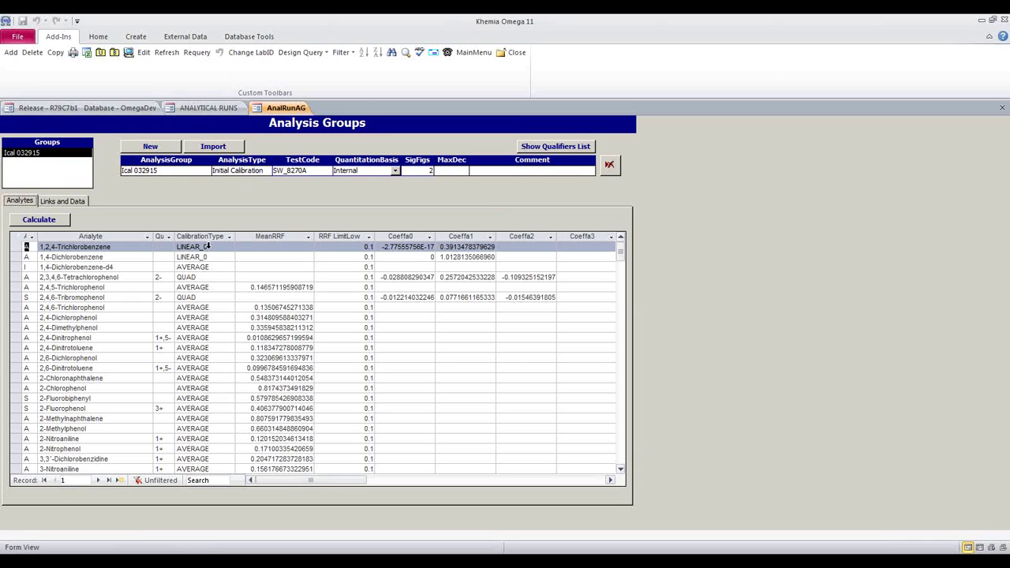
{"action": "left_click", "coordinate": [203, 237]}
{"action": "left_click", "coordinate": [400, 236]}
{"action": "left_click", "coordinate": [461, 236]}
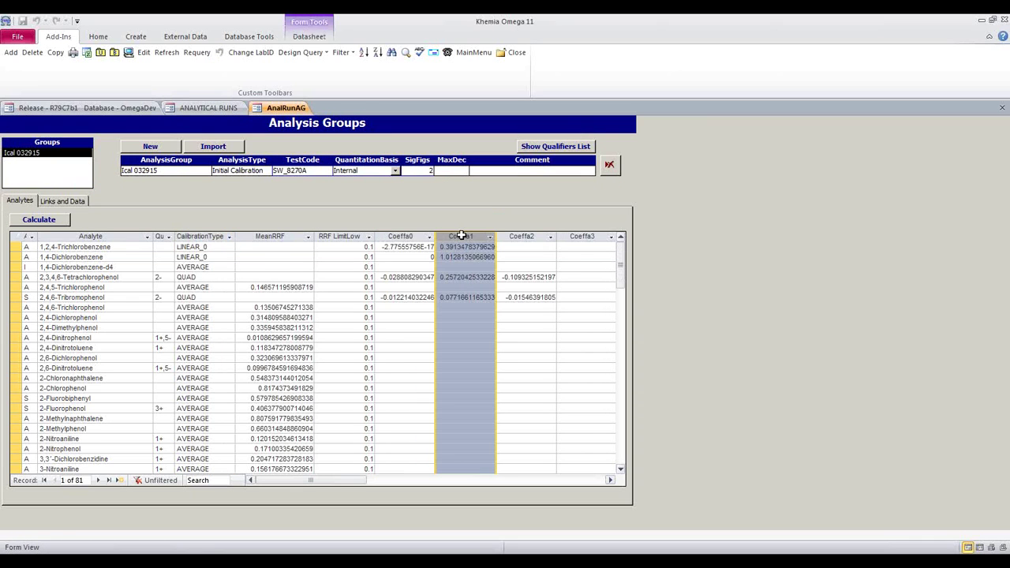
Examine the calibration's RSD, SD, RT LimitHigh and RT LimitLow columns, and close the analysis groups
{"action": "left_click", "coordinate": [426, 480]}
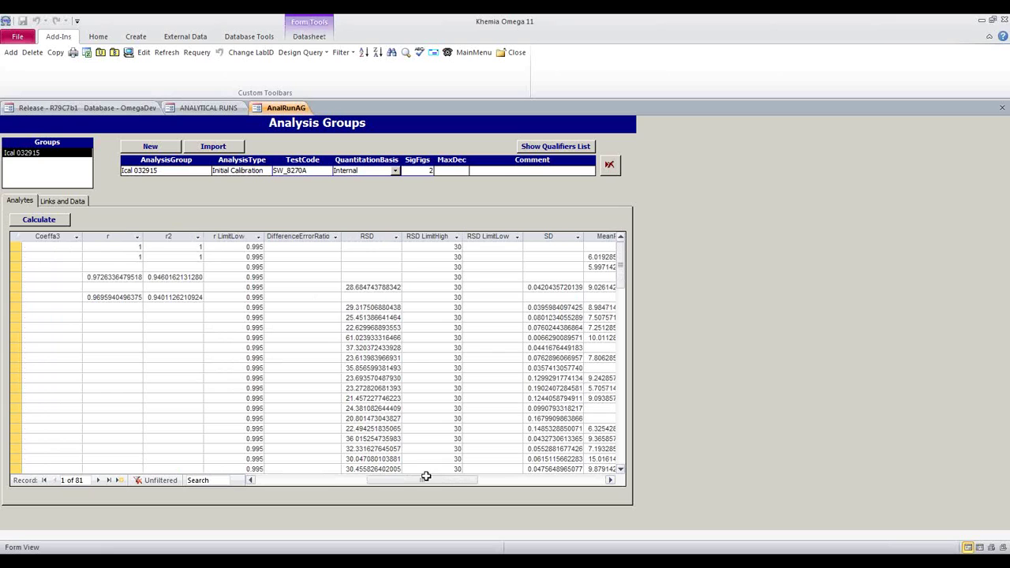
{"action": "left_click", "coordinate": [369, 236]}
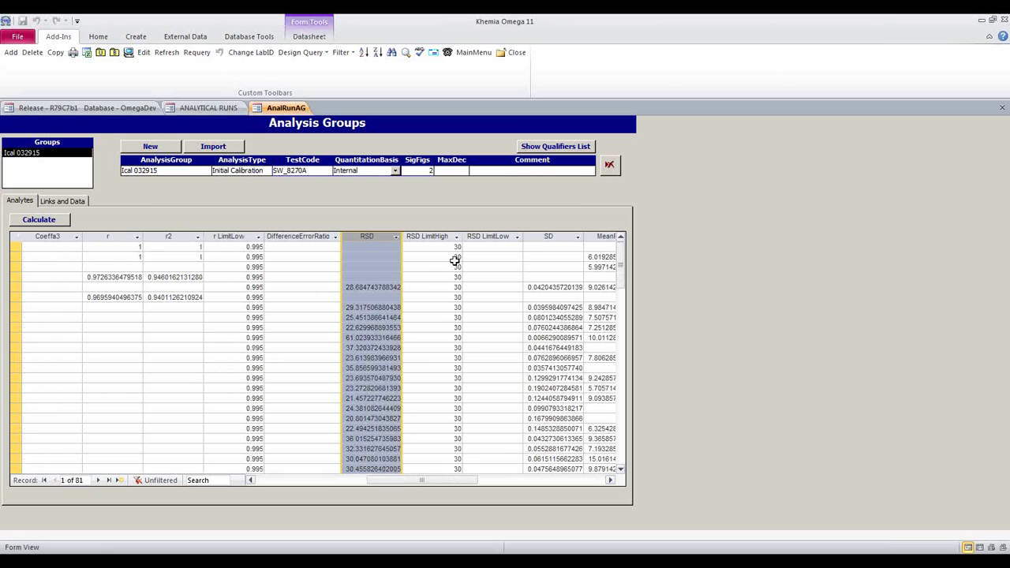
{"action": "left_click", "coordinate": [552, 236]}
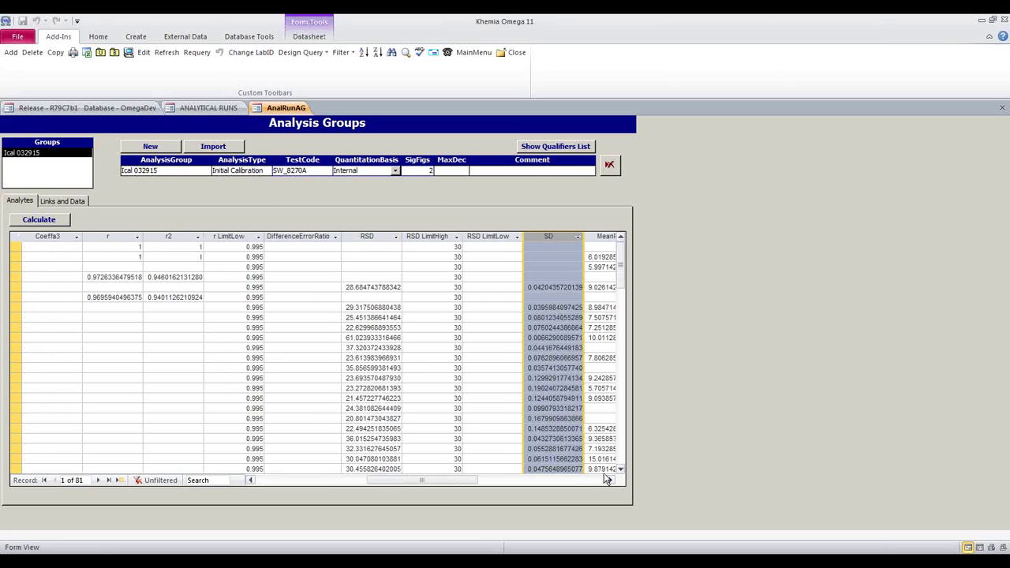
{"action": "left_click", "coordinate": [609, 480]}
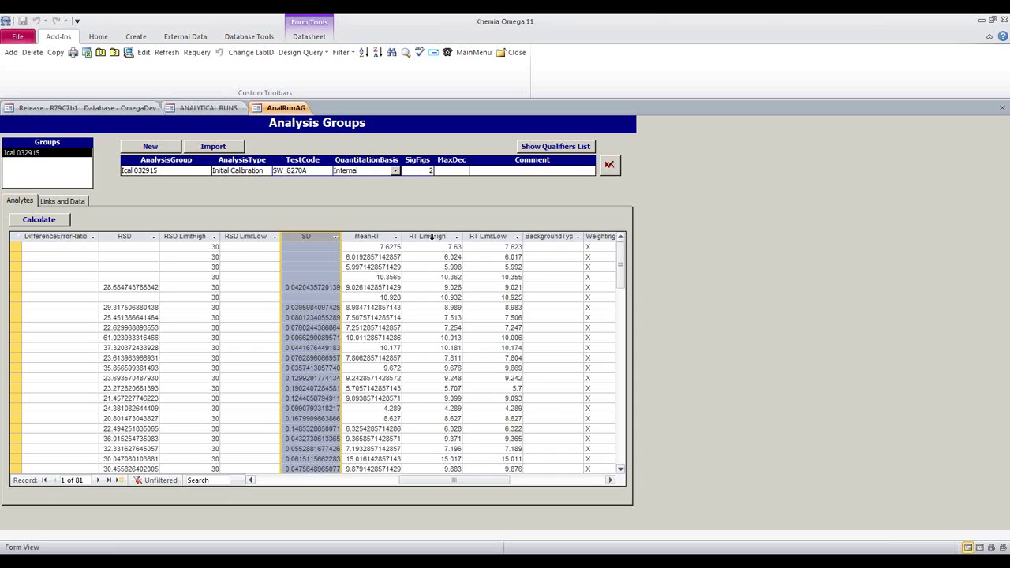
{"action": "left_click_drag", "start_coordinate": [431, 236], "coordinate": [513, 247]}
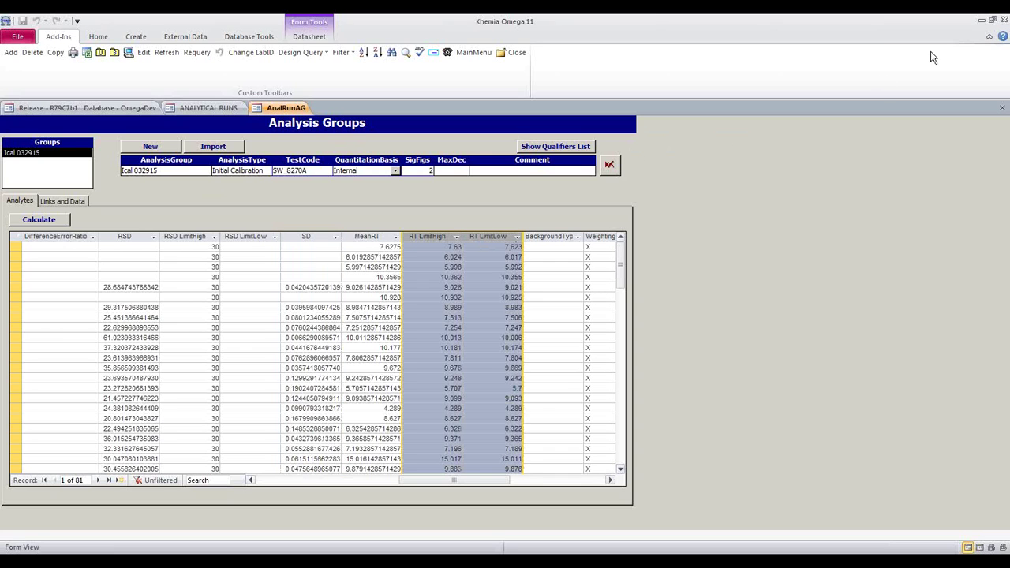
{"action": "left_click", "coordinate": [1002, 107]}
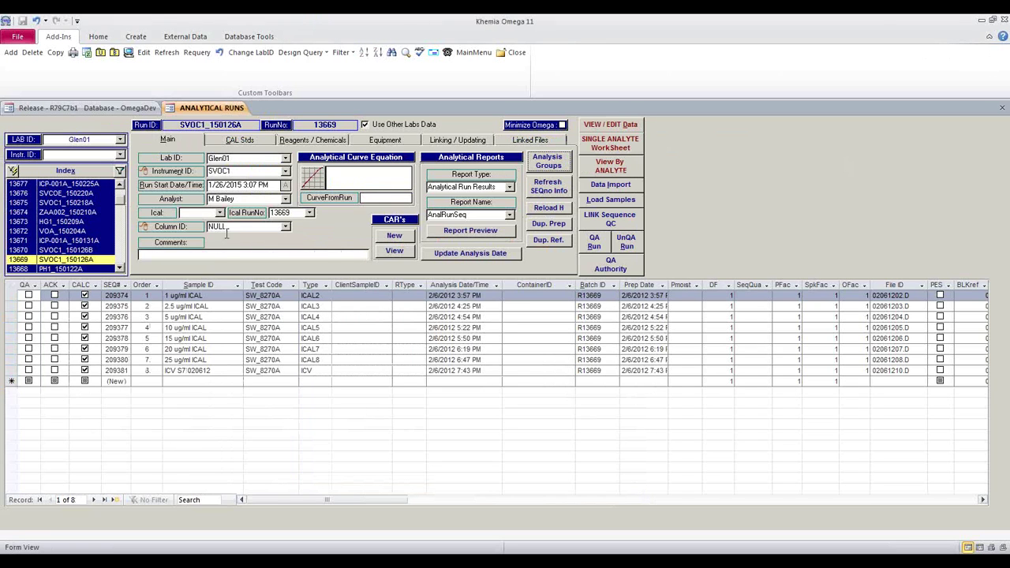
Look through the available column IDs for run SVOC1_150126A without choosing one, and close the analytical runs
{"action": "left_click", "coordinate": [285, 227]}
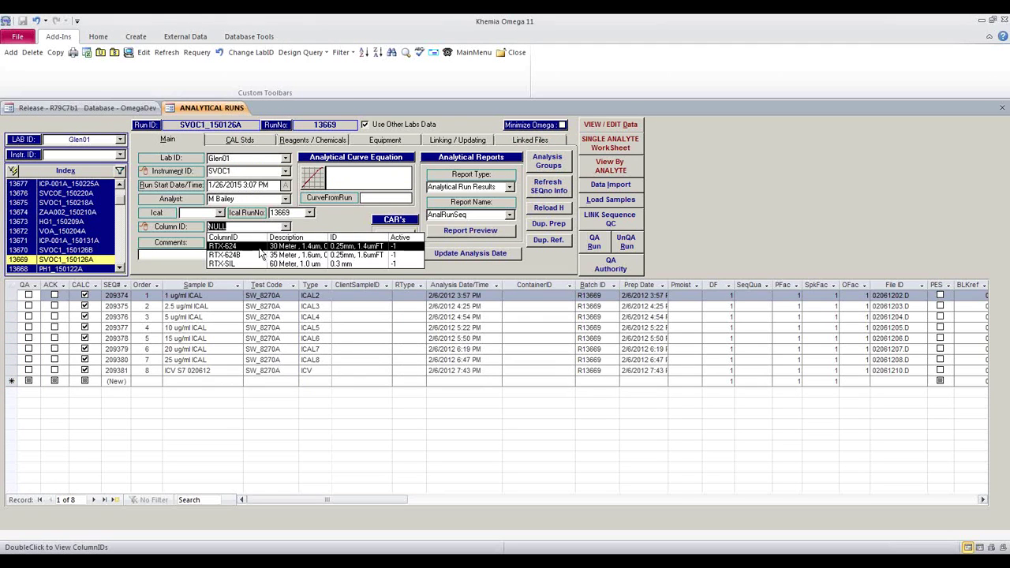
{"action": "left_click", "coordinate": [343, 228]}
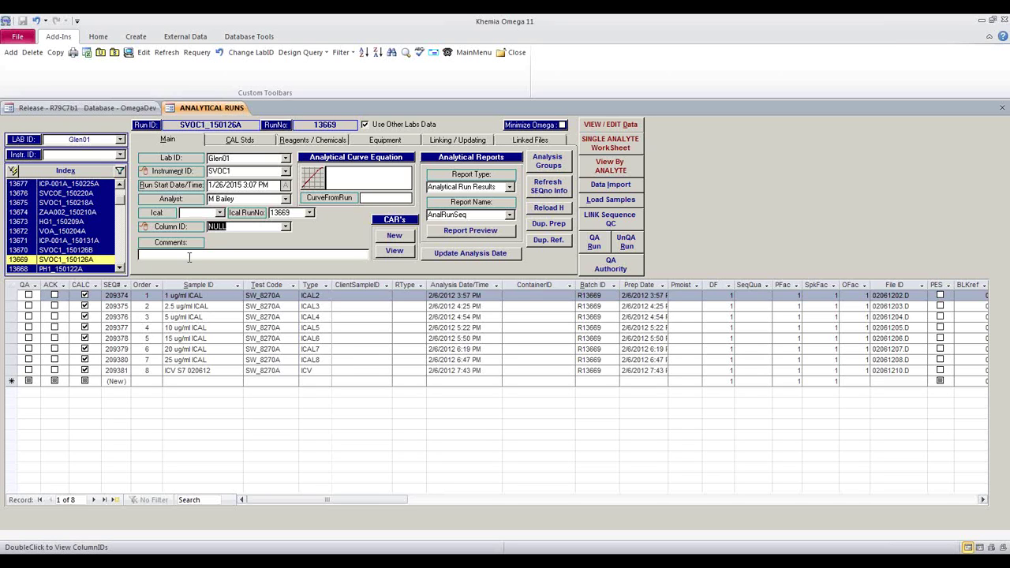
{"action": "left_click", "coordinate": [1004, 112]}
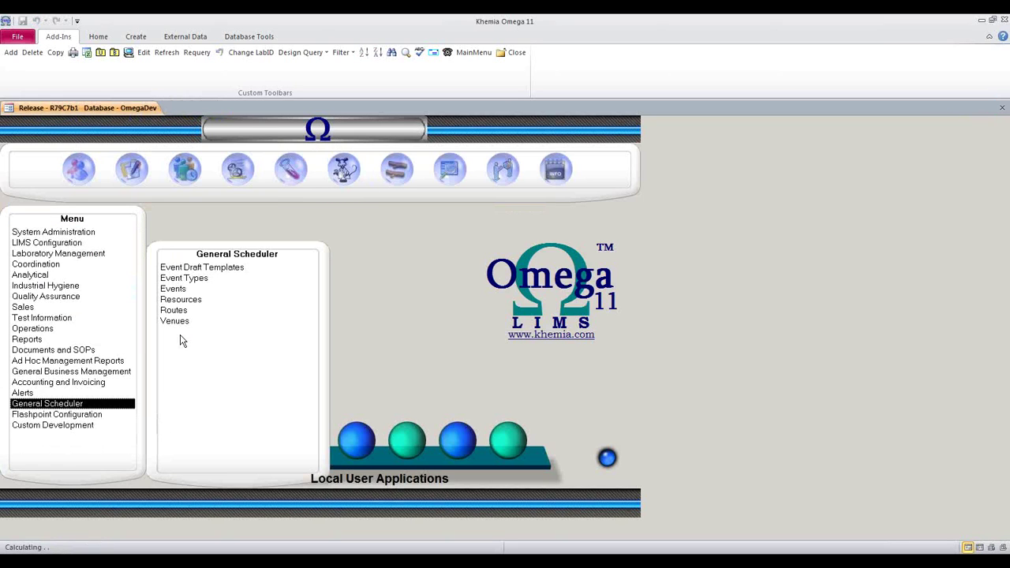
Open the Chronology from General Business Management and examine its Date, Time, User, OldValue and NewValue columns
{"action": "left_click", "coordinate": [81, 375]}
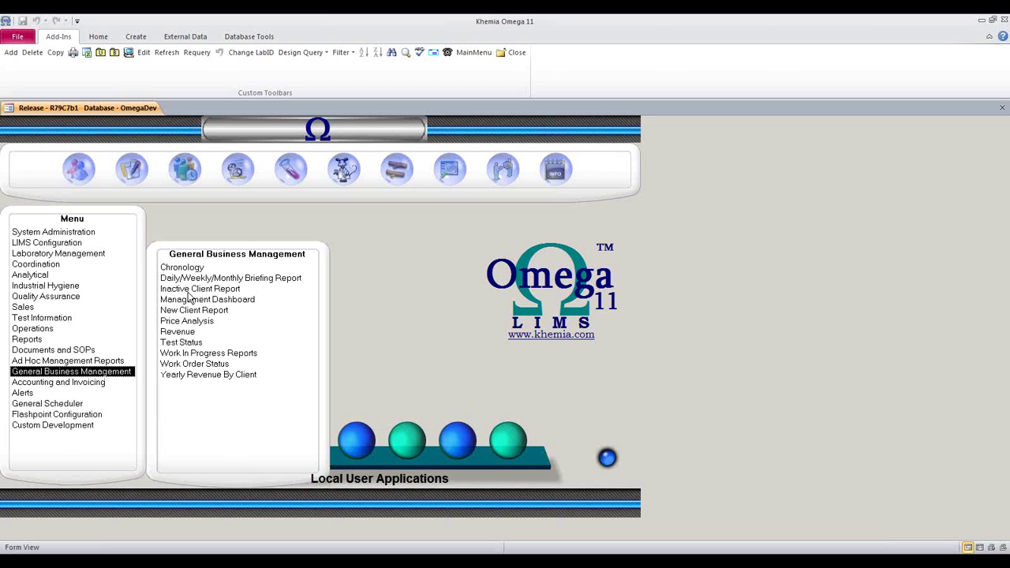
{"action": "left_click", "coordinate": [186, 269]}
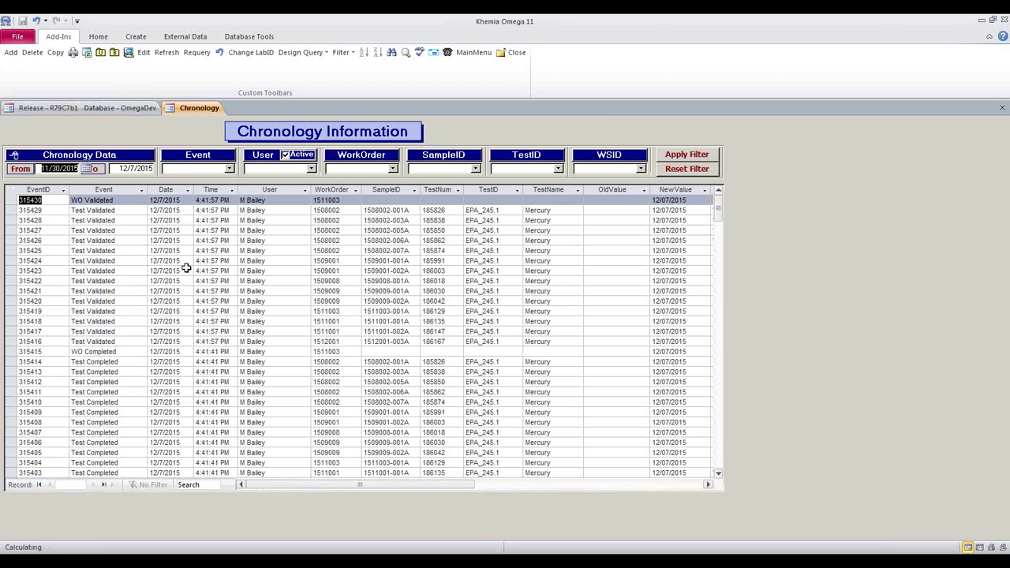
{"action": "left_click_drag", "start_coordinate": [269, 189], "coordinate": [169, 189]}
{"action": "left_click_drag", "start_coordinate": [666, 189], "coordinate": [638, 190]}
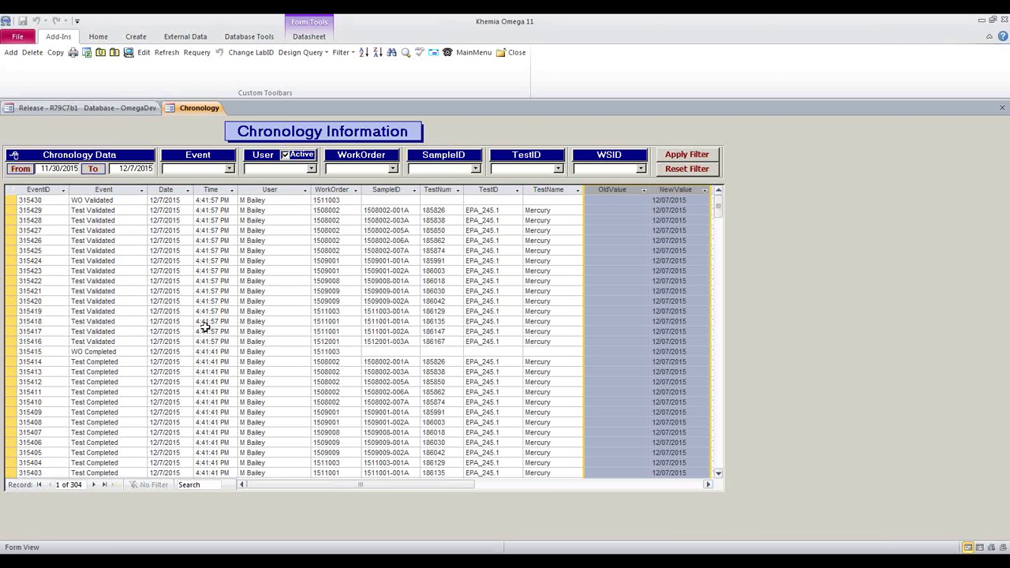
Look through the event types available for filtering the chronology without choosing one, and close the chronology
{"action": "left_click", "coordinate": [228, 169]}
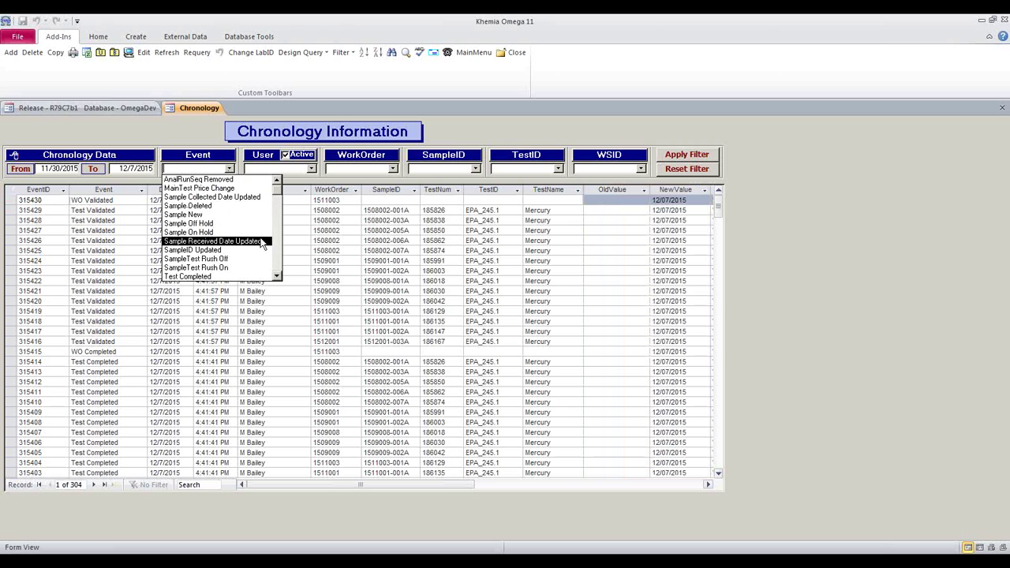
{"action": "scroll", "coordinate": [275, 263], "scroll_direction": "down", "scroll_amount": 10}
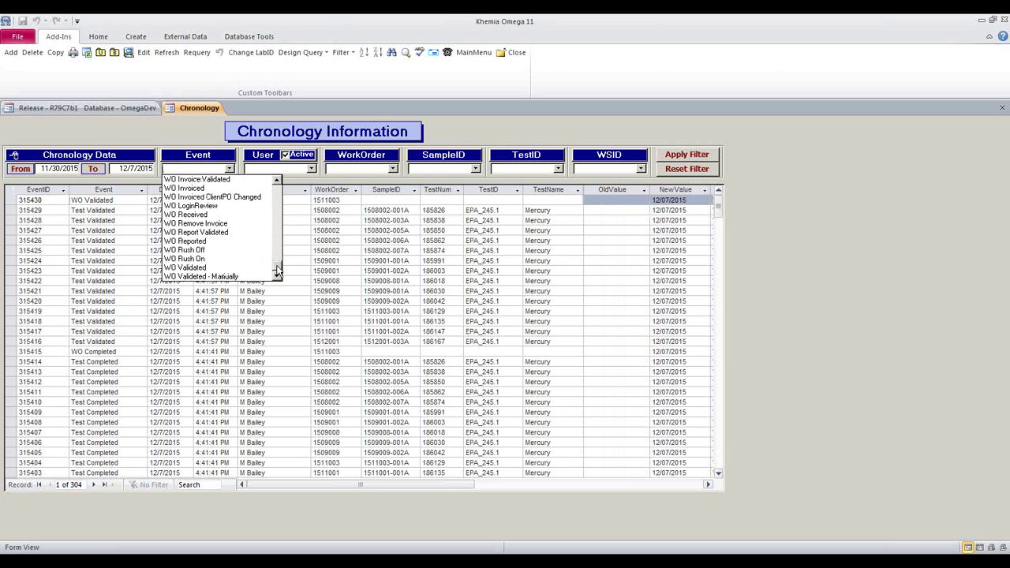
{"action": "left_click_drag", "start_coordinate": [277, 272], "coordinate": [277, 187]}
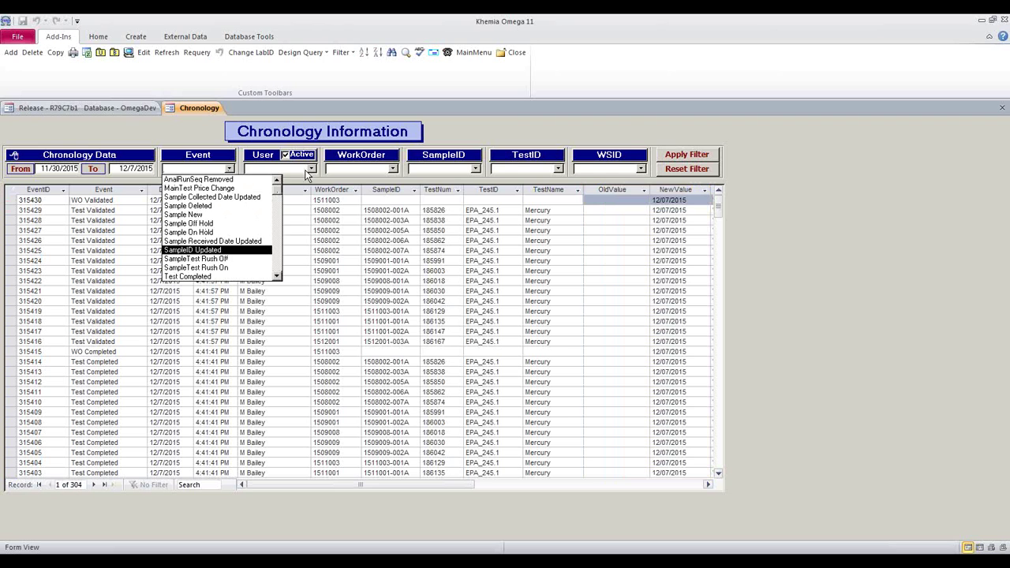
{"action": "left_click", "coordinate": [633, 128]}
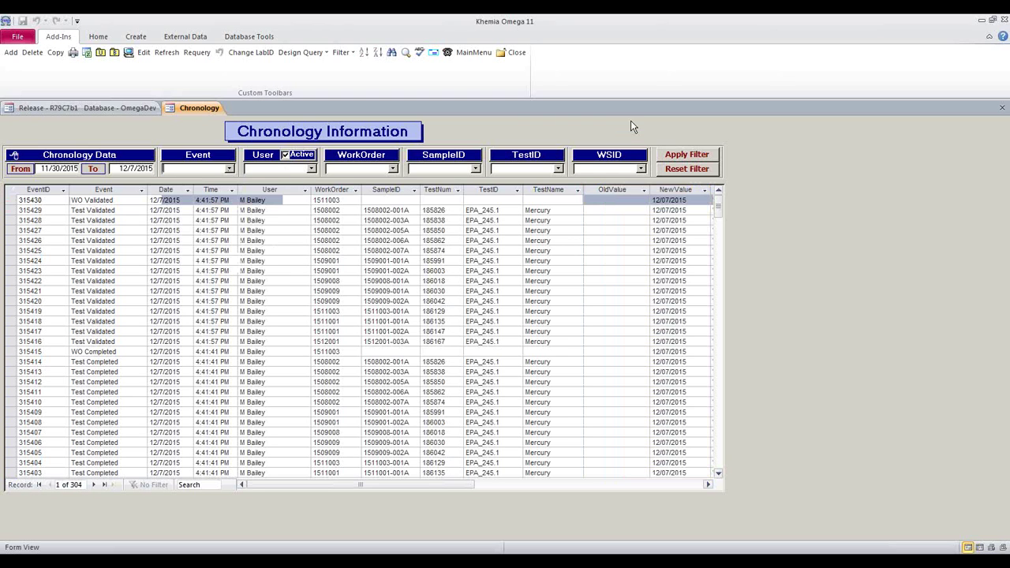
{"action": "left_click", "coordinate": [1001, 111]}
Review the laboratory revenue by client and by test, and close the revenue view
{"action": "left_click", "coordinate": [177, 333]}
{"action": "left_click", "coordinate": [40, 141]}
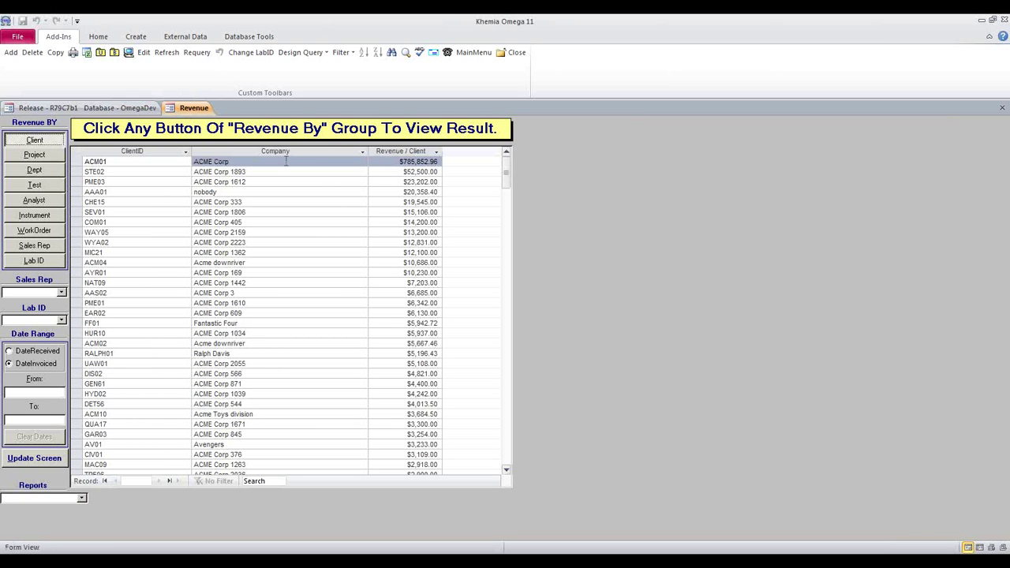
{"action": "left_click", "coordinate": [34, 185]}
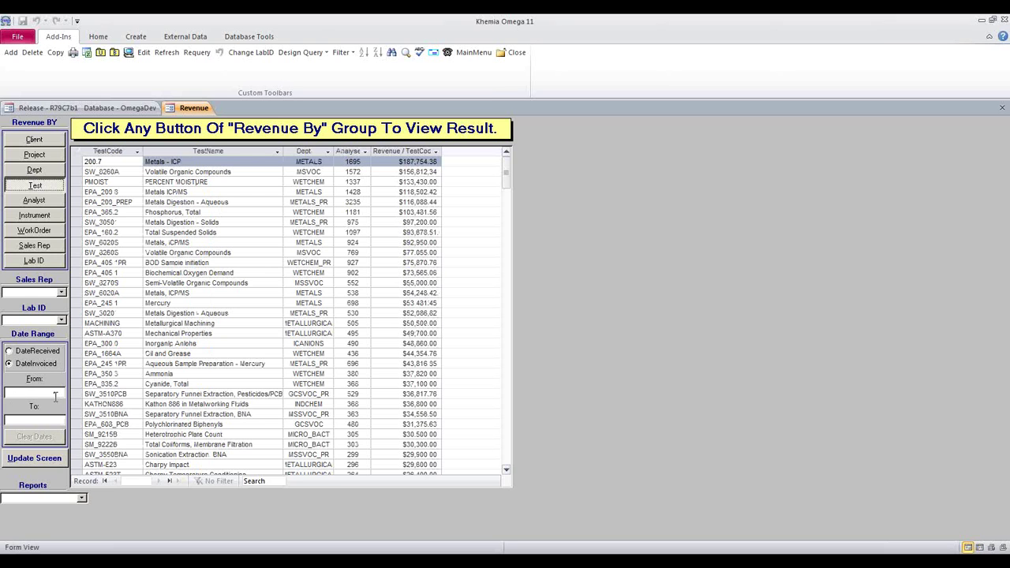
{"action": "left_click", "coordinate": [515, 52]}
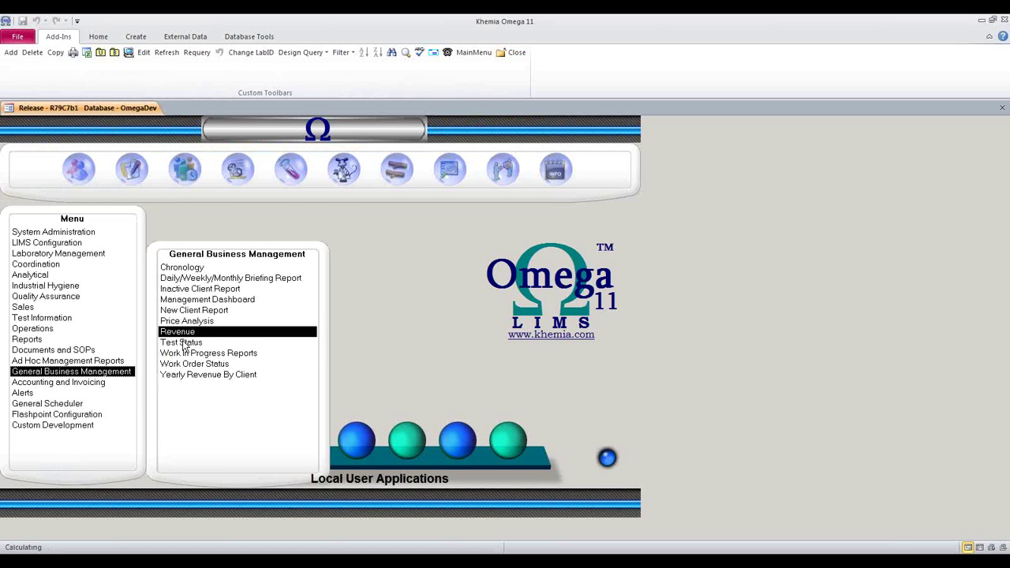
Review the Rush, Ready to be Validated and Ready to be Reported work orders in Work Order Status, and close it
{"action": "left_click", "coordinate": [168, 365]}
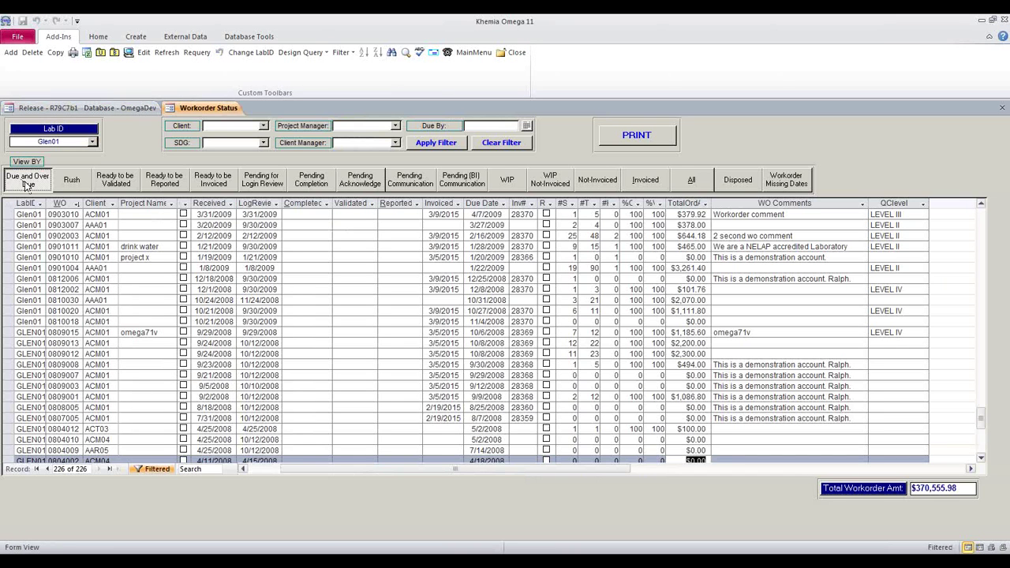
{"action": "left_click", "coordinate": [71, 181]}
{"action": "left_click", "coordinate": [122, 183]}
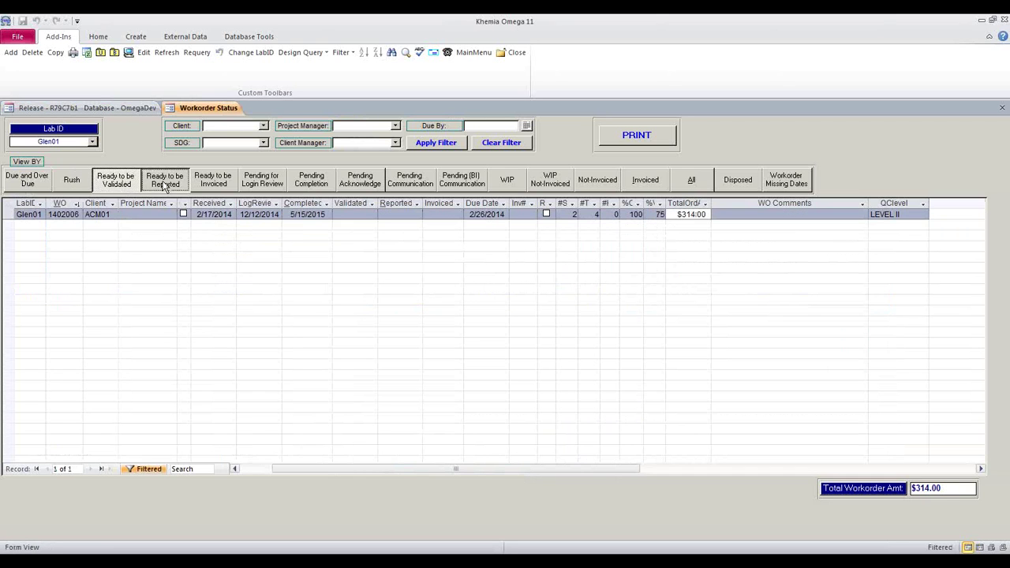
{"action": "left_click", "coordinate": [164, 183]}
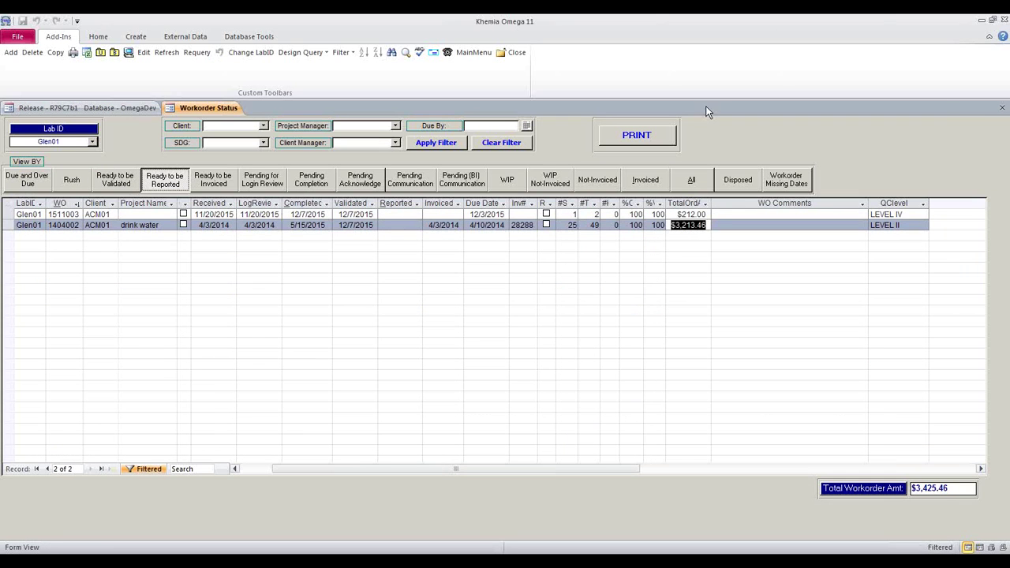
{"action": "left_click", "coordinate": [1002, 107]}
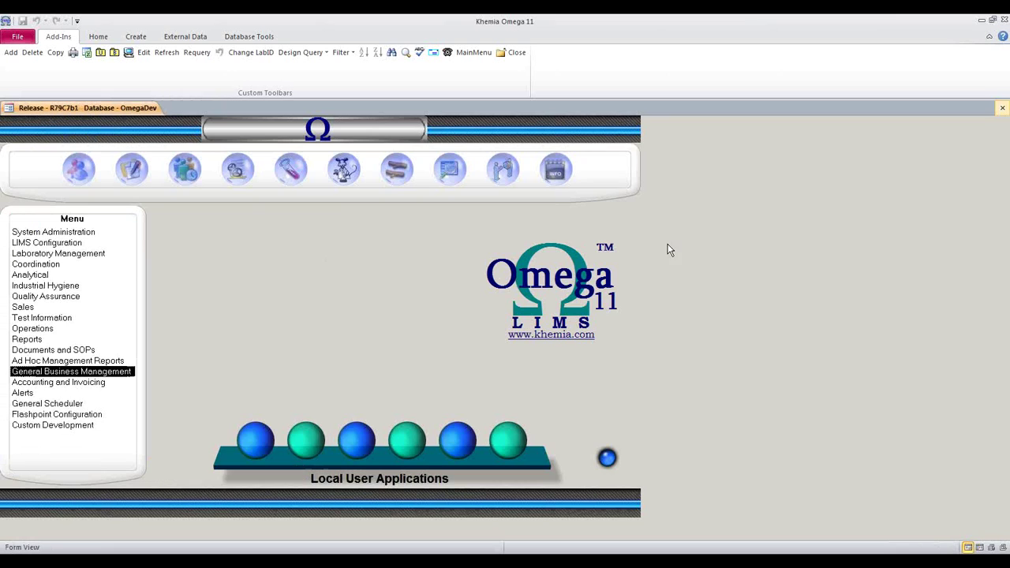
Open the Test Status report from General Business Management and filter it to the METALS department
{"action": "left_click", "coordinate": [175, 343]}
{"action": "double_click", "coordinate": [175, 343]}
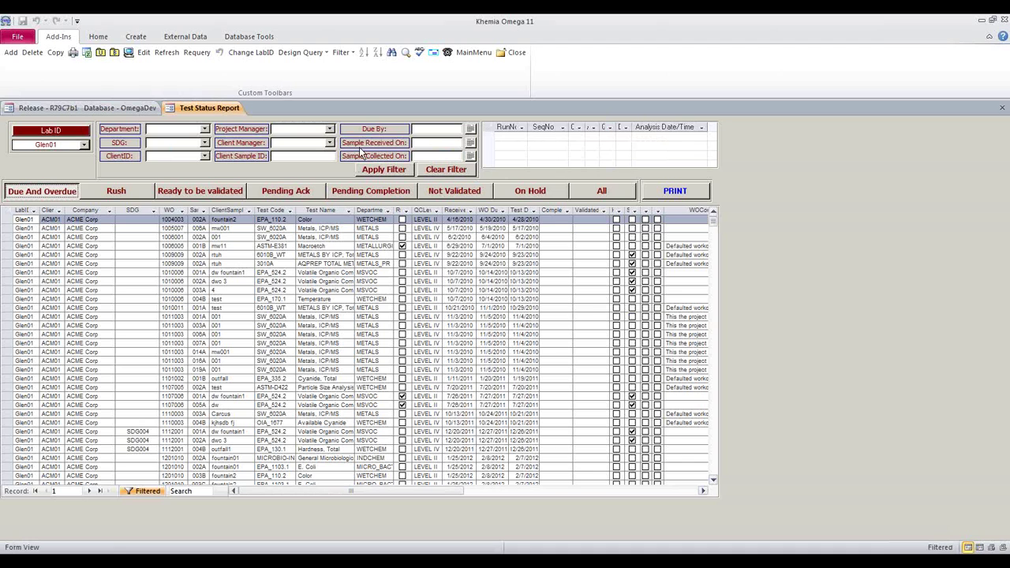
{"action": "left_click", "coordinate": [204, 129]}
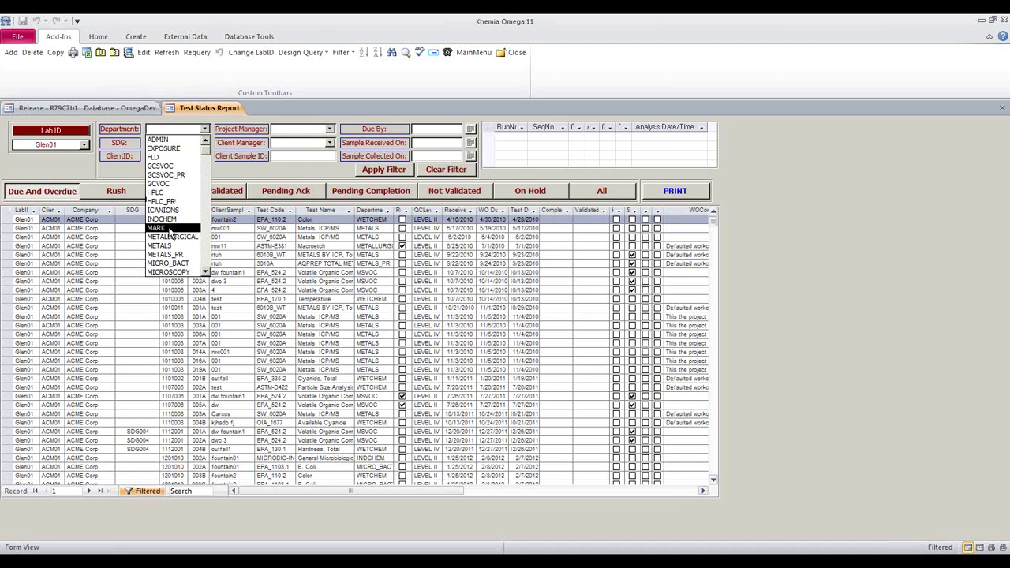
{"action": "left_click", "coordinate": [162, 246]}
{"action": "left_click", "coordinate": [383, 171]}
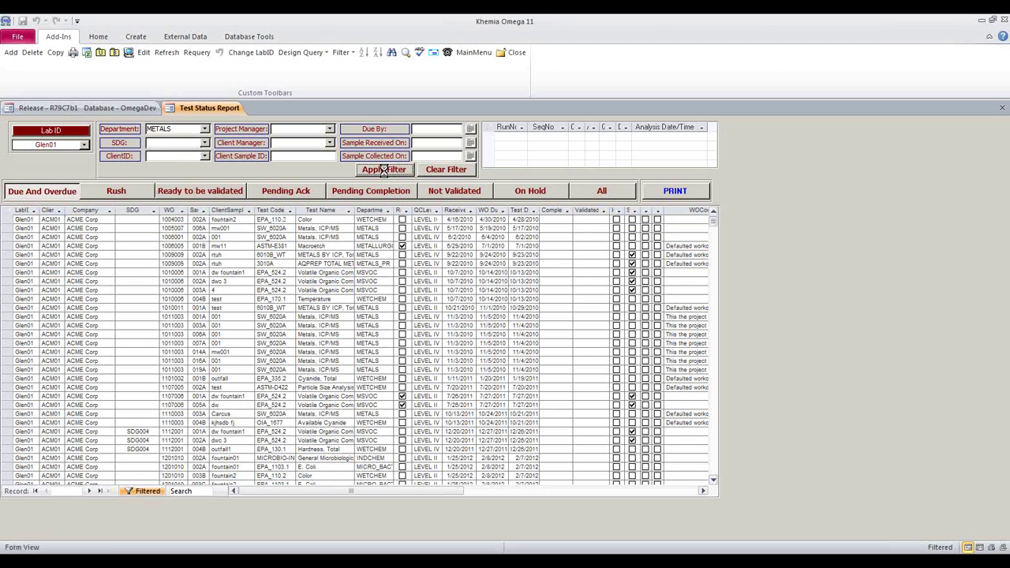
Review the metals tests by work order and test code, including the Rush and Ready to be validated lists, and close the report
{"action": "left_click", "coordinate": [270, 208]}
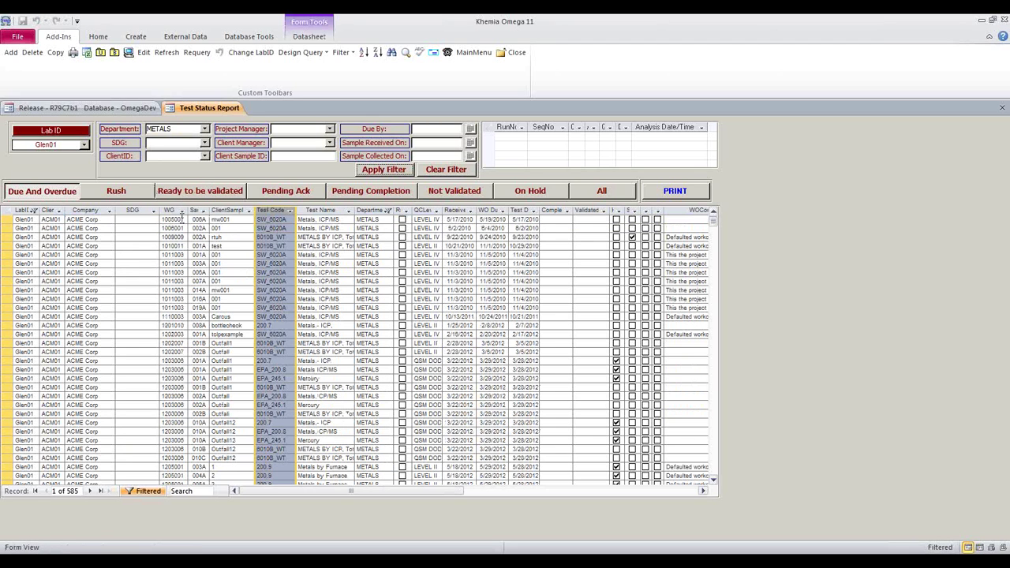
{"action": "left_click_drag", "start_coordinate": [173, 210], "coordinate": [201, 211]}
{"action": "left_click", "coordinate": [271, 210]}
{"action": "left_click", "coordinate": [116, 191]}
{"action": "left_click", "coordinate": [200, 199]}
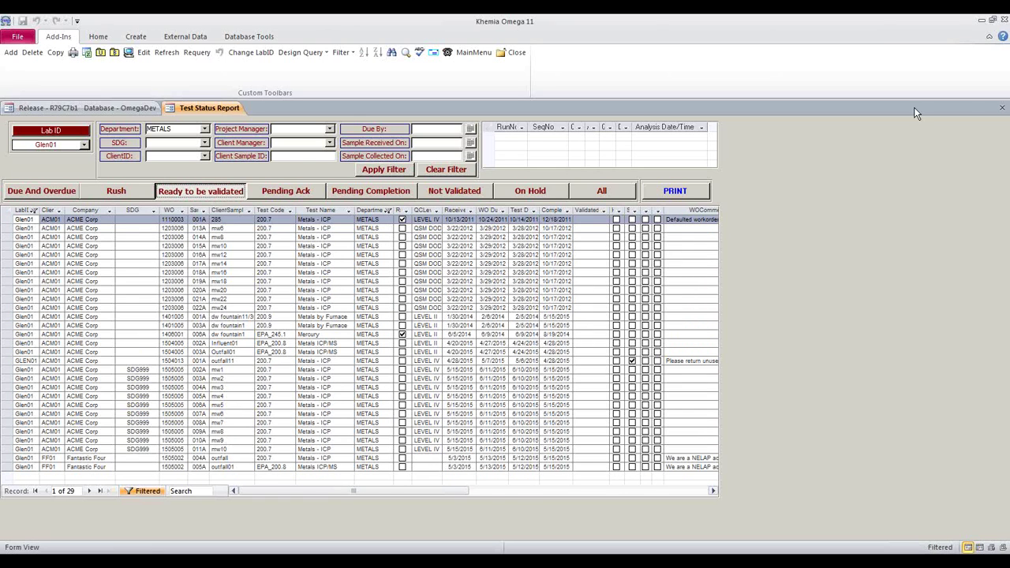
{"action": "left_click", "coordinate": [1002, 108]}
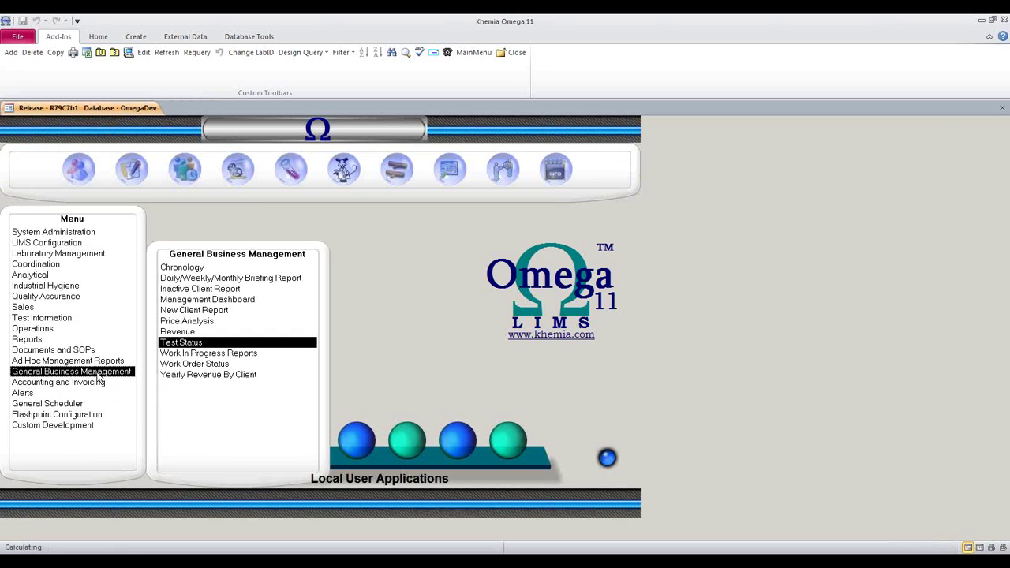
Open the Management Dashboard and show the Yearly Detail, comparing the 2007 and 2015 rows
{"action": "left_click", "coordinate": [192, 298]}
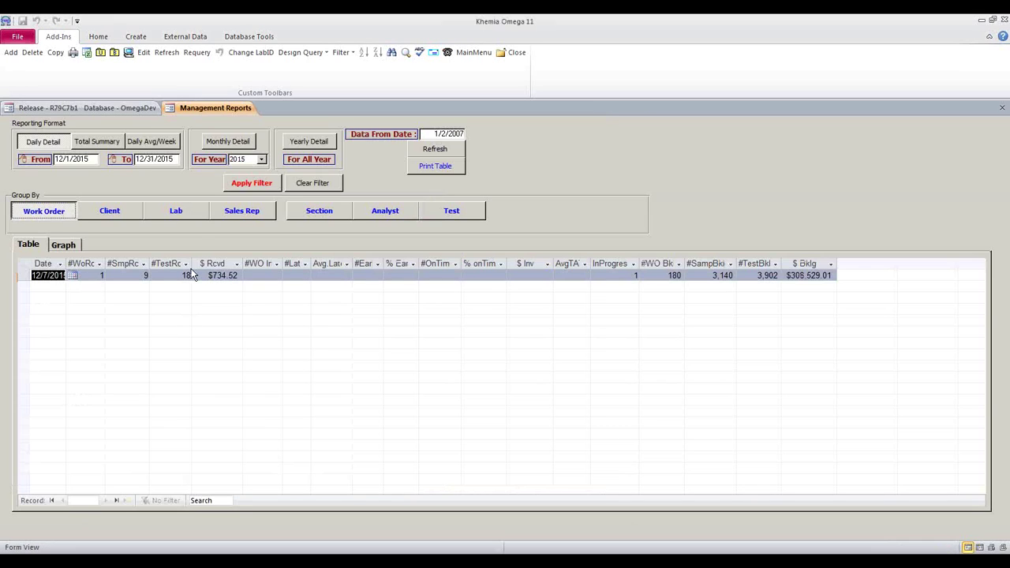
{"action": "left_click", "coordinate": [301, 144]}
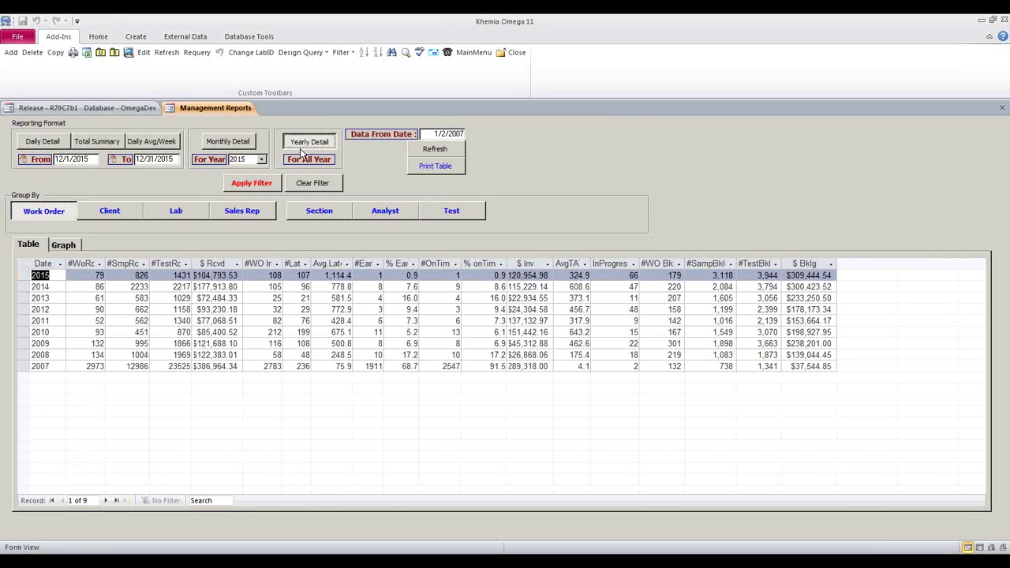
{"action": "left_click_drag", "start_coordinate": [52, 367], "coordinate": [23, 366]}
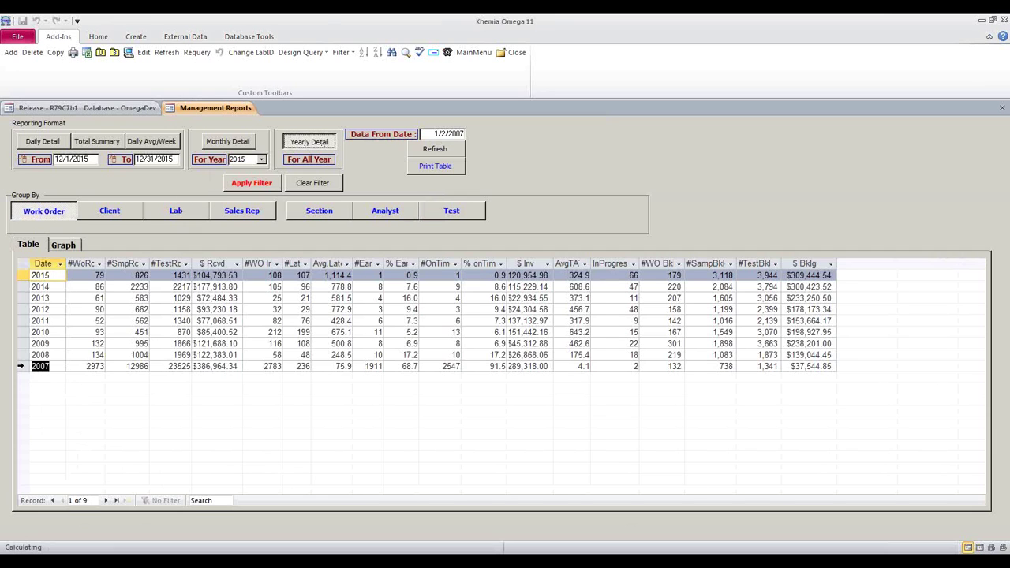
{"action": "left_click", "coordinate": [53, 275]}
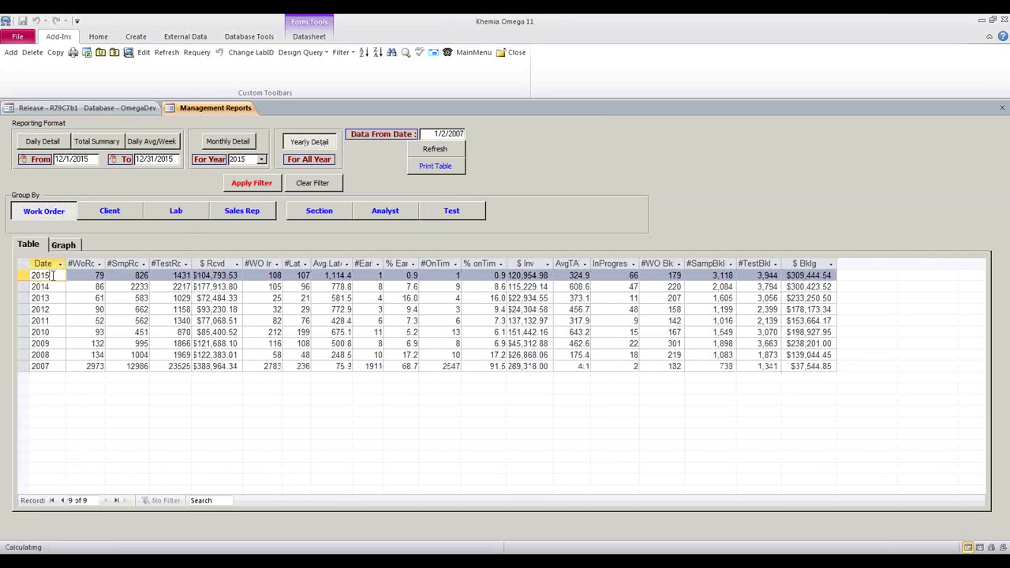
Examine the yearly received work order, sample, test and dollar columns, plus average late days, on-time count and average turnaround
{"action": "left_click", "coordinate": [82, 263]}
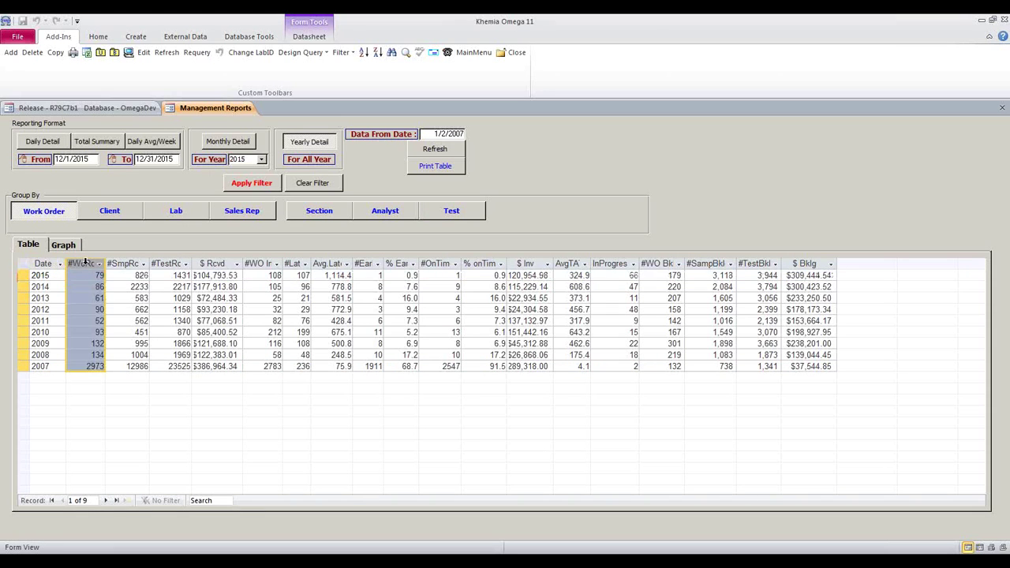
{"action": "left_click", "coordinate": [130, 263]}
{"action": "left_click", "coordinate": [173, 263]}
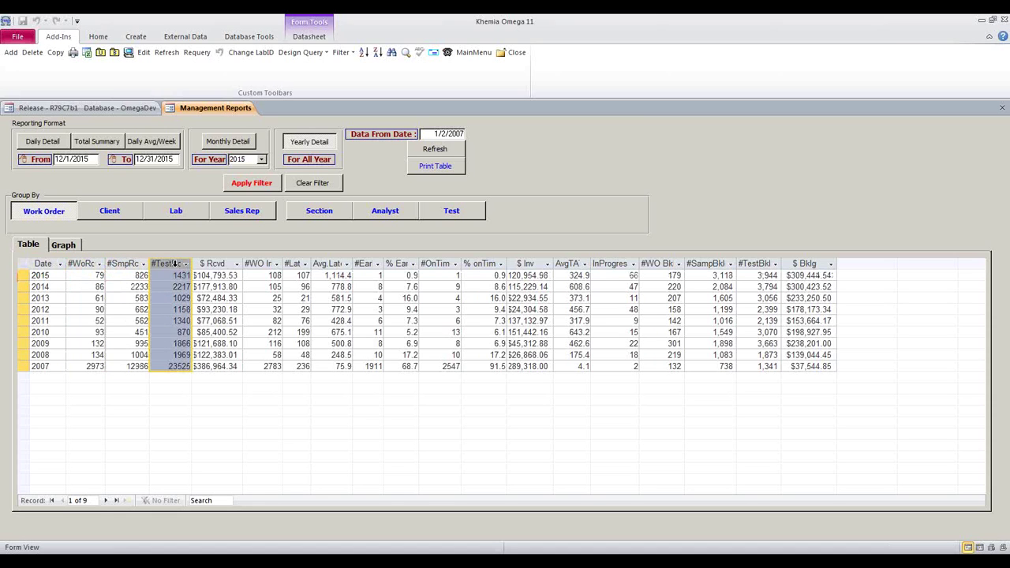
{"action": "left_click", "coordinate": [221, 263]}
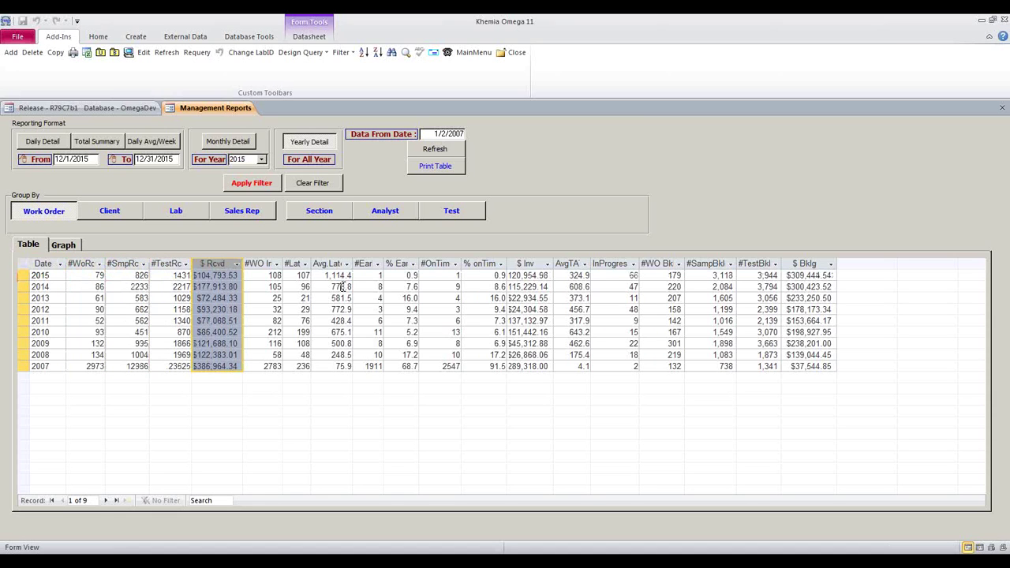
{"action": "left_click", "coordinate": [331, 265]}
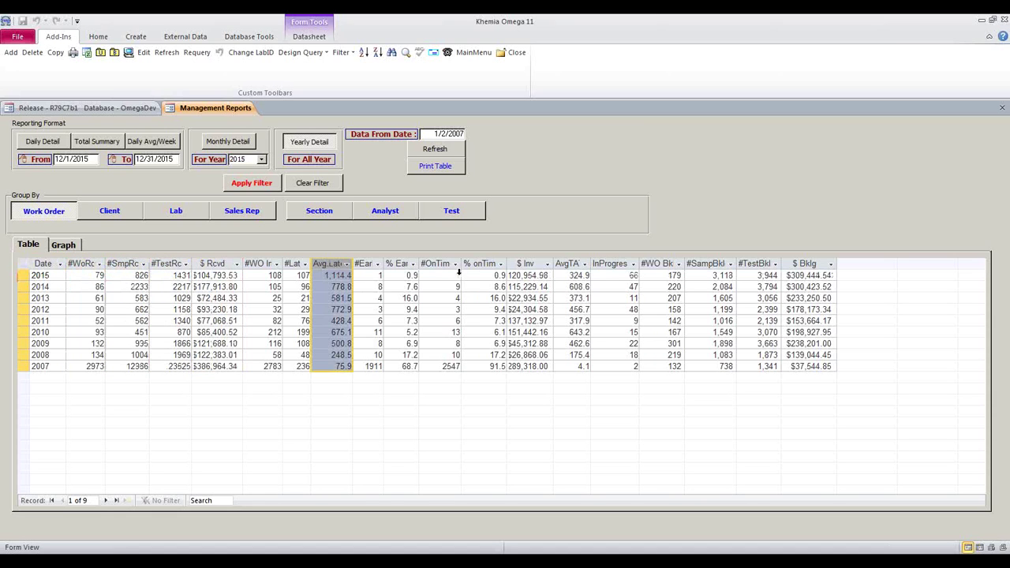
{"action": "left_click", "coordinate": [441, 264]}
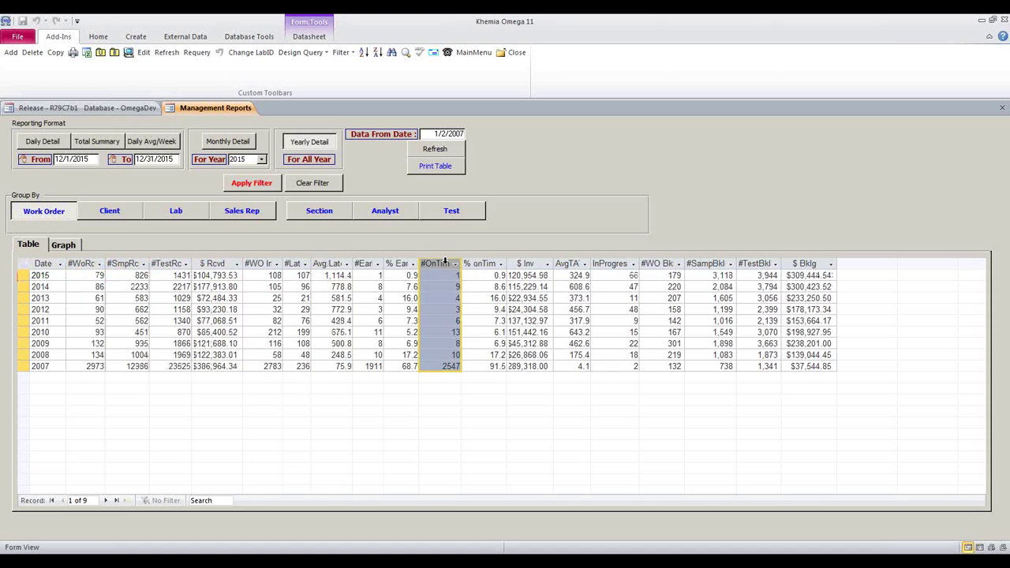
{"action": "left_click", "coordinate": [574, 265]}
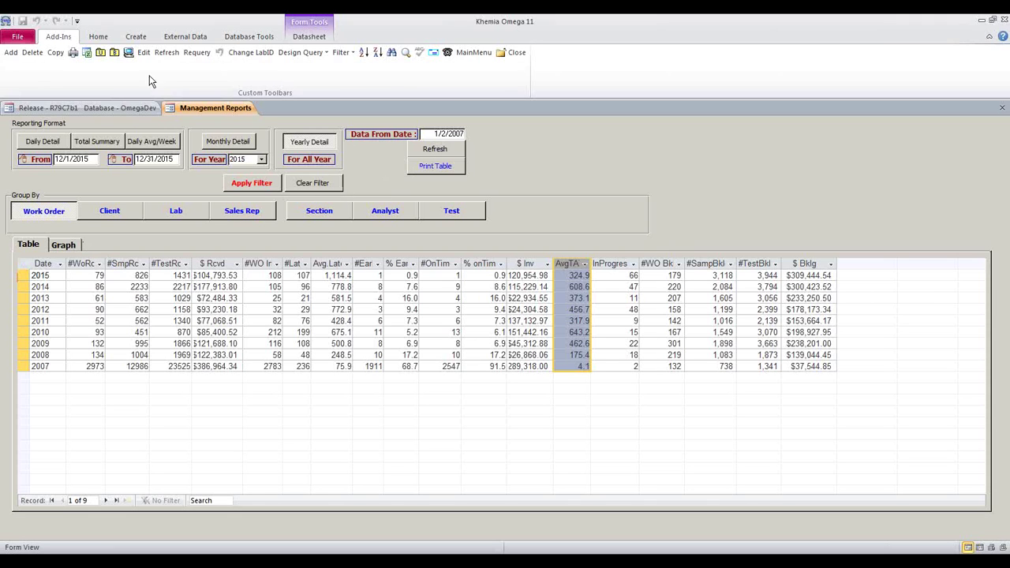
Switch the yearly data to a graph, try the # Samp Rcvd and # Test Rcvd parameters, and plot # WO Rcvd
{"action": "left_click", "coordinate": [66, 245]}
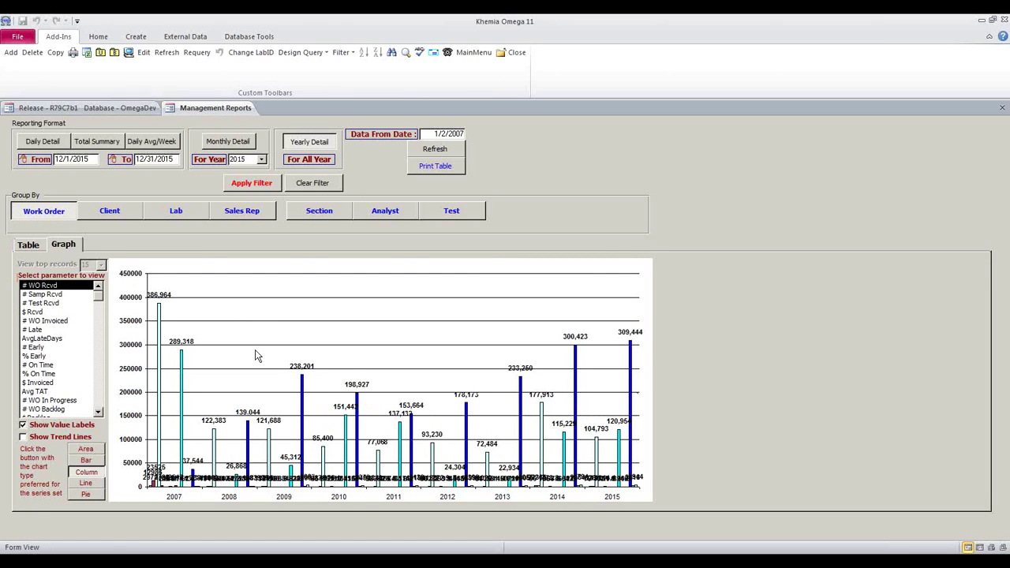
{"action": "left_click", "coordinate": [29, 294]}
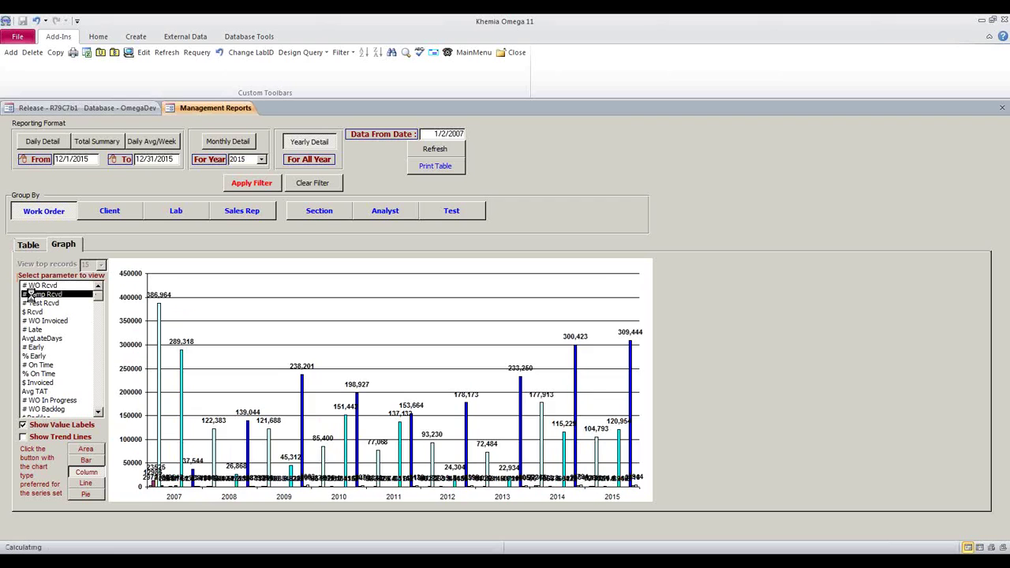
{"action": "left_click", "coordinate": [41, 303]}
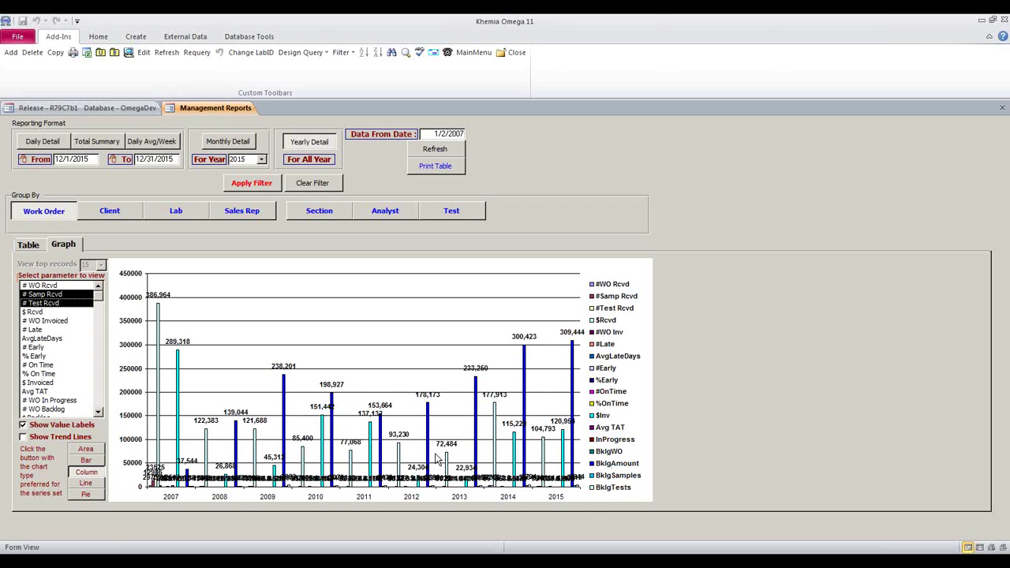
{"action": "left_click", "coordinate": [52, 285]}
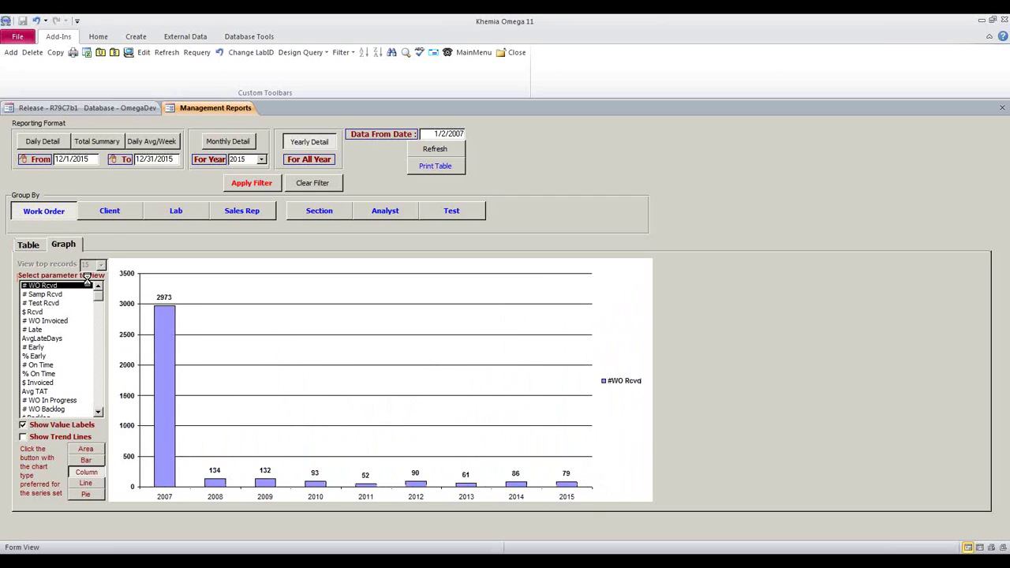
Group the yearly graph by client and limit it to ACME Corp using its client ID
{"action": "left_click", "coordinate": [129, 214]}
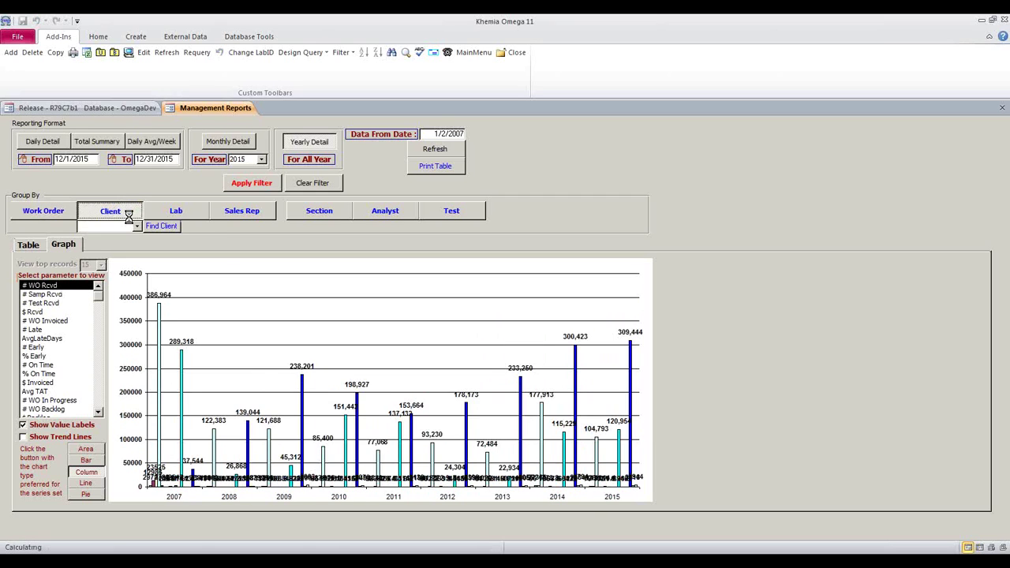
{"action": "left_click", "coordinate": [117, 226]}
{"action": "type", "text": "acm"}
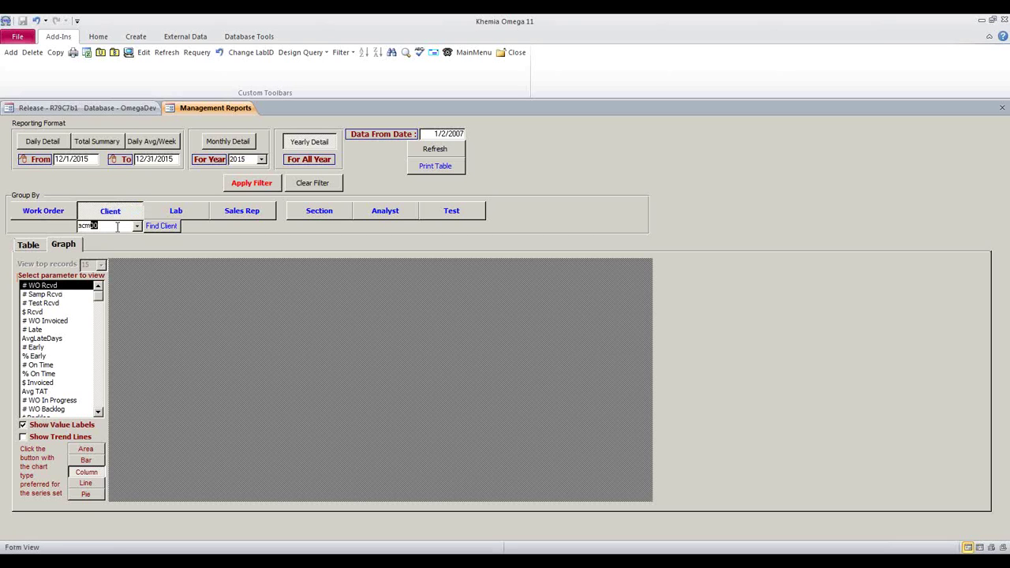
{"action": "type", "text": "01"}
{"action": "key", "text": "Return"}
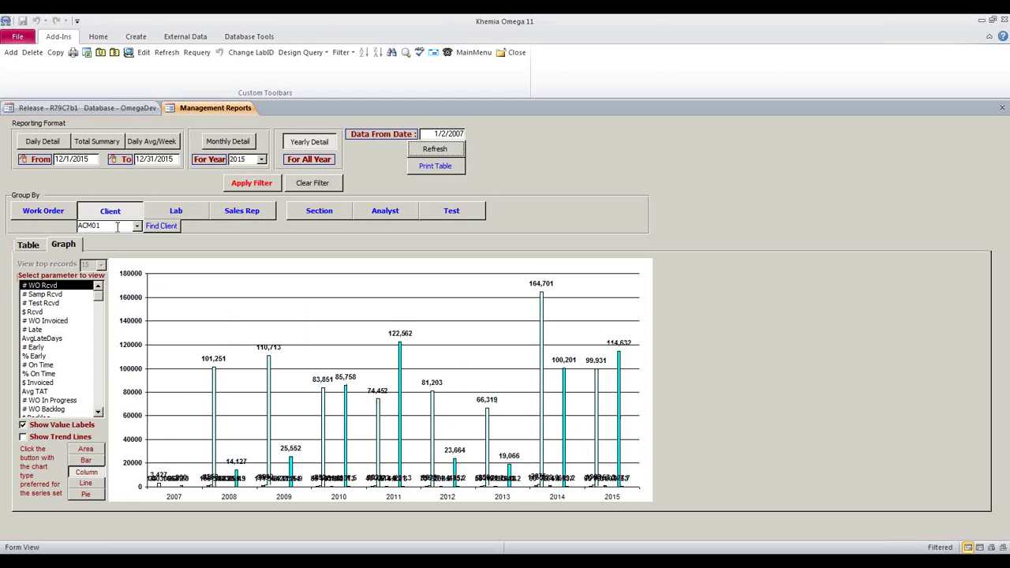
Group the yearly graph by section for METALS and turn on the trend lines
{"action": "left_click", "coordinate": [332, 215]}
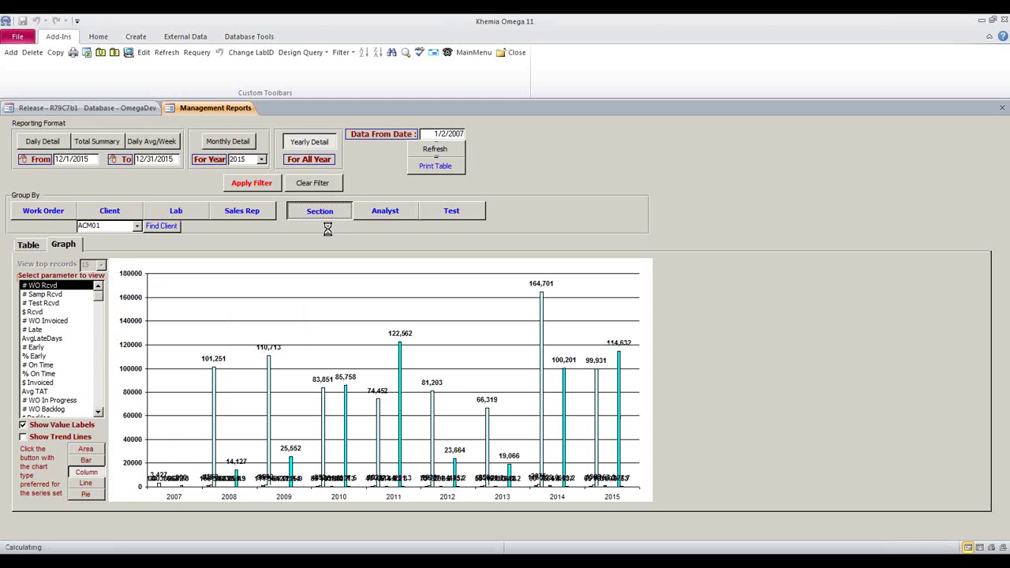
{"action": "type", "text": "meta"}
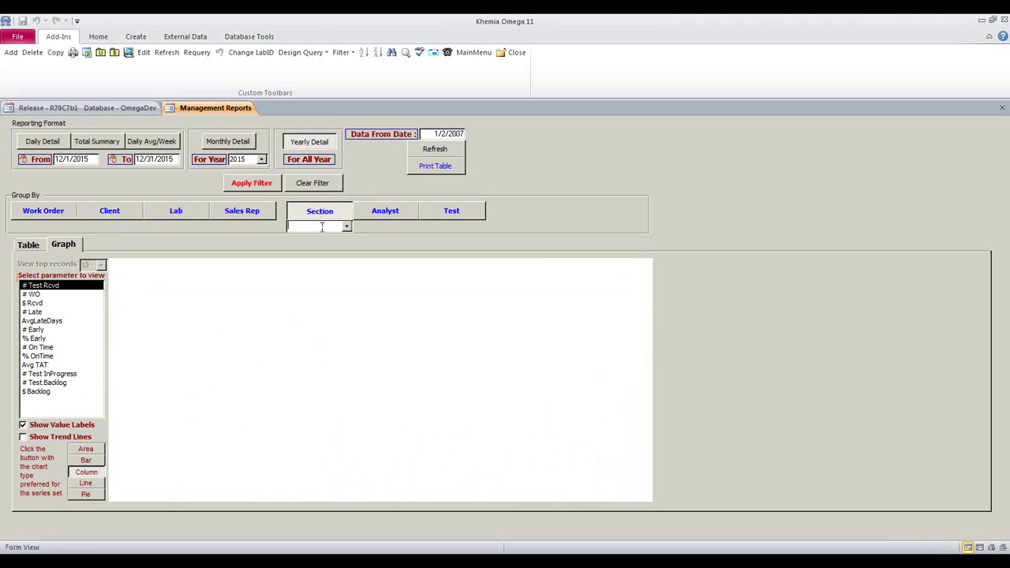
{"action": "type", "text": "ls"}
{"action": "key", "text": "Return"}
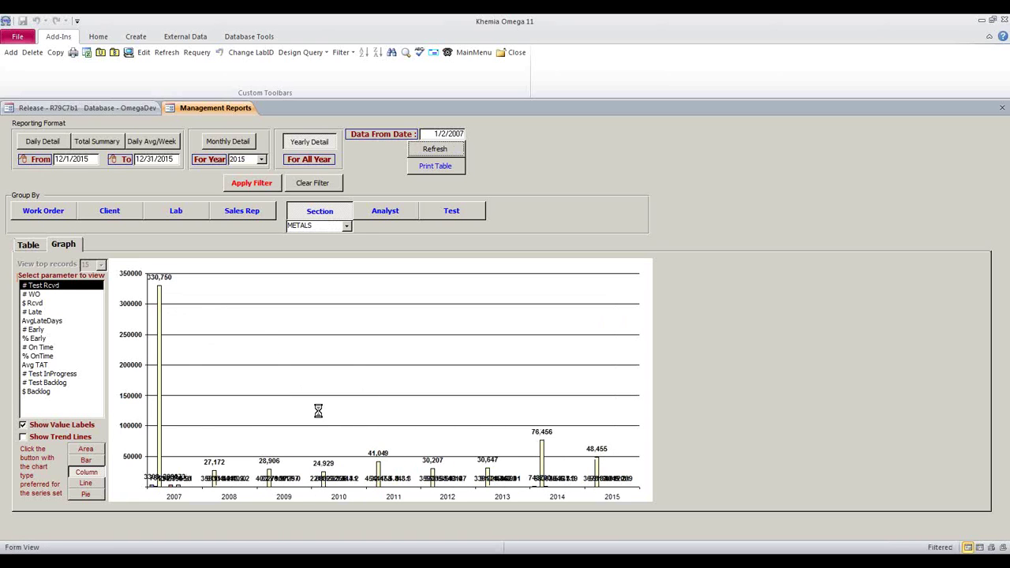
{"action": "left_click", "coordinate": [48, 436]}
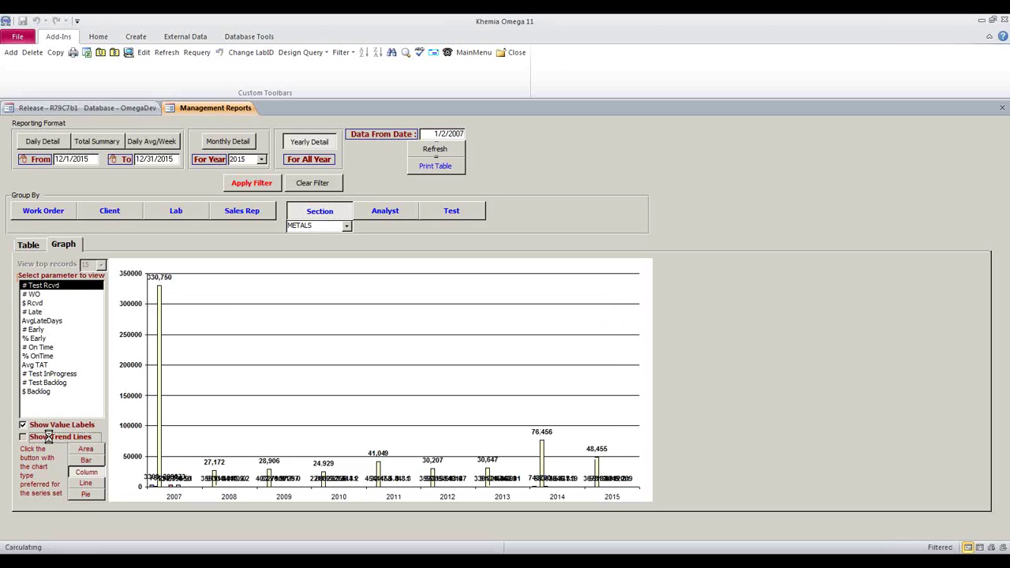
Group the yearly graph by analyst, select the Avg TAT parameter, and close the Management Reports
{"action": "left_click", "coordinate": [407, 214]}
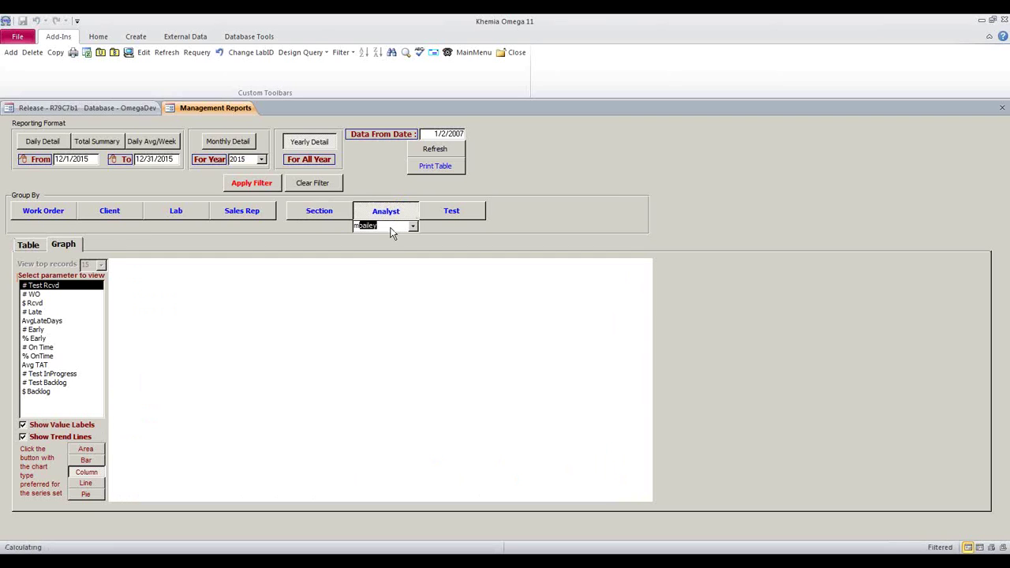
{"action": "left_click", "coordinate": [44, 365]}
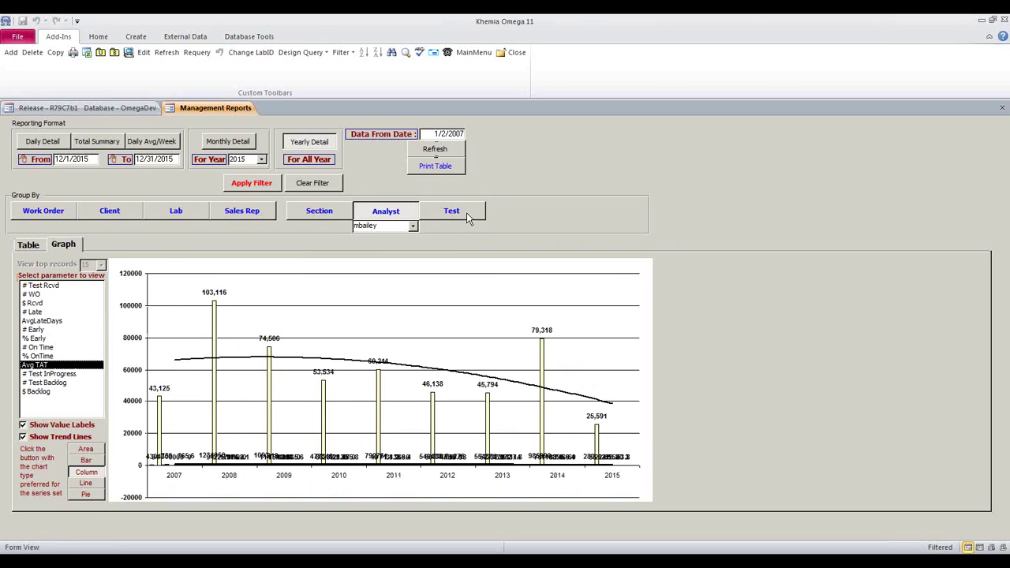
{"action": "left_click", "coordinate": [1004, 110]}
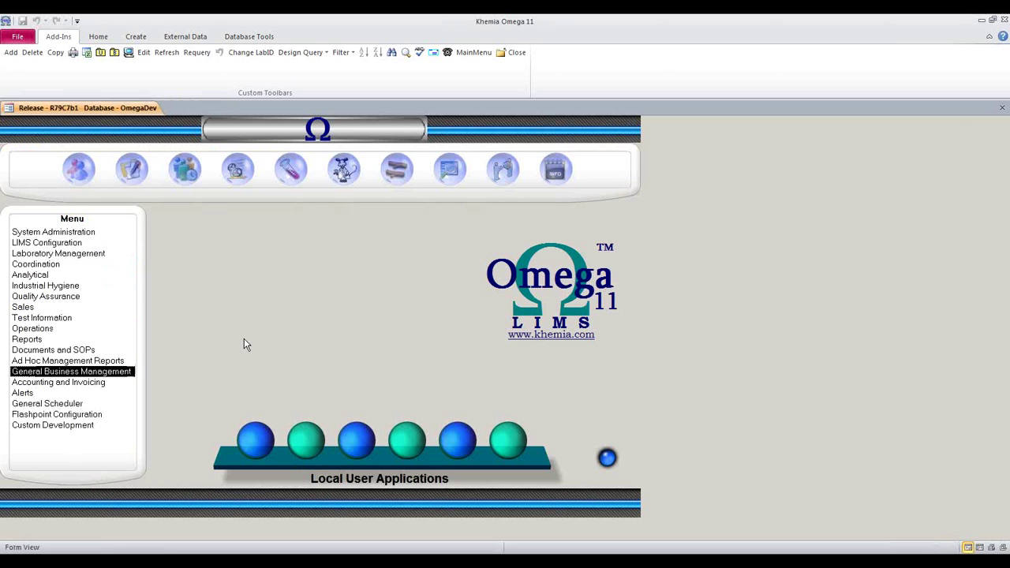
{"action": "mouse_move", "coordinate": [133, 336]}
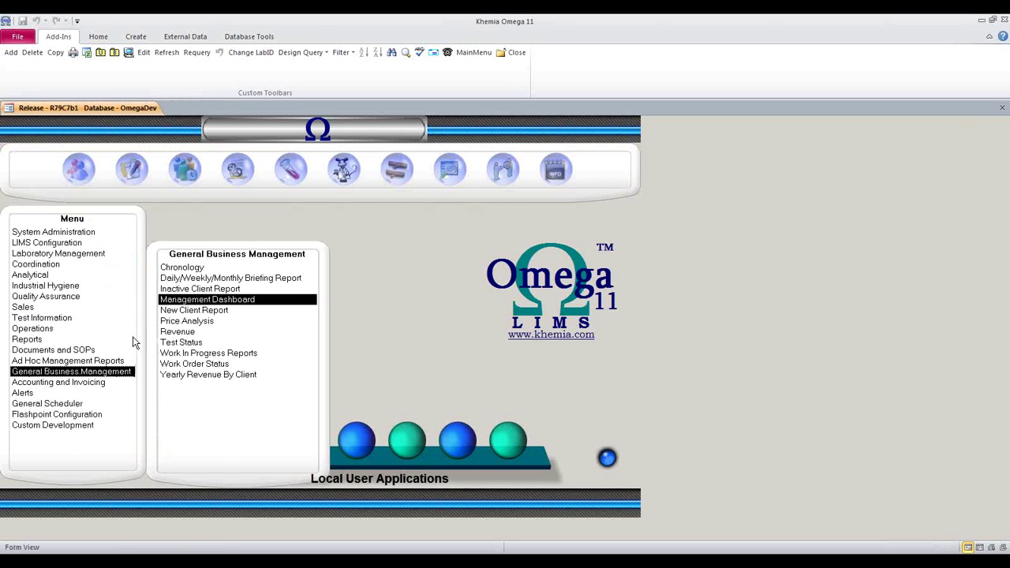